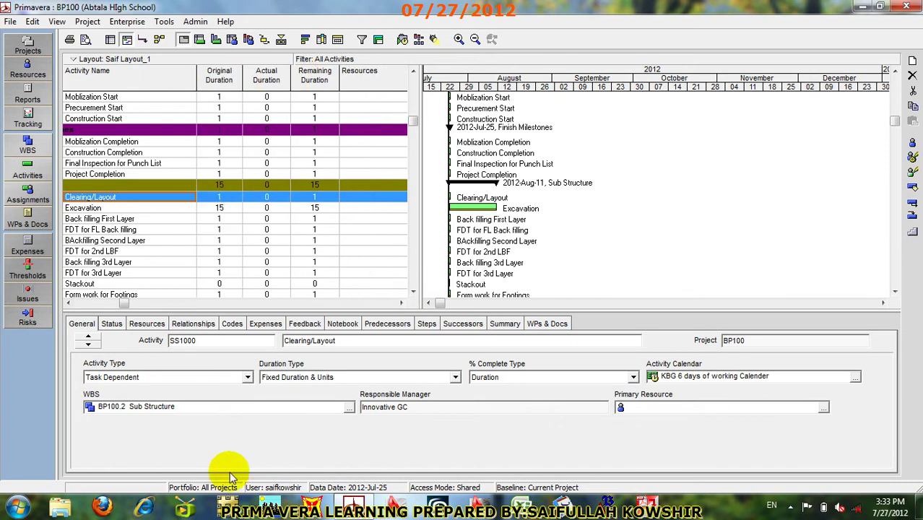
Step: Link Clearing/Layout to Excavation and Excavation to Back filling First Layer in the Gantt chart, with relationship lines shown
click(69, 303)
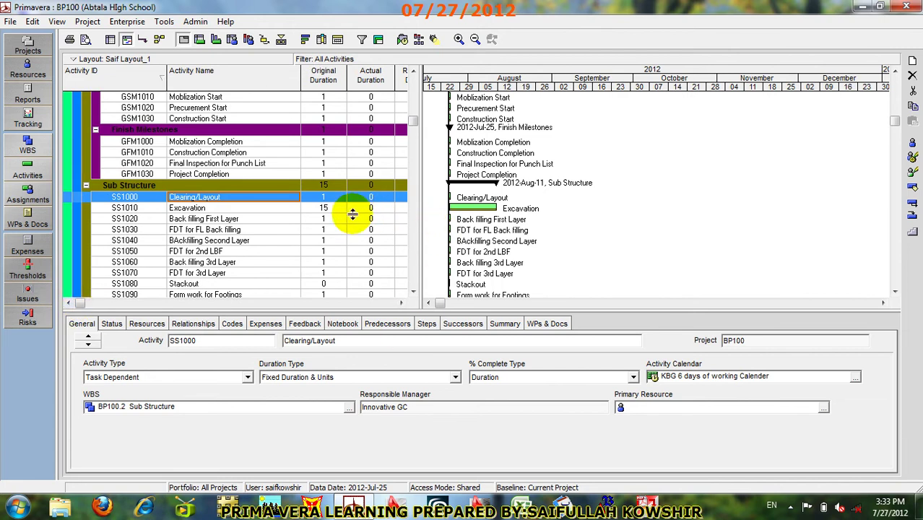
scroll(231, 145, up, 3)
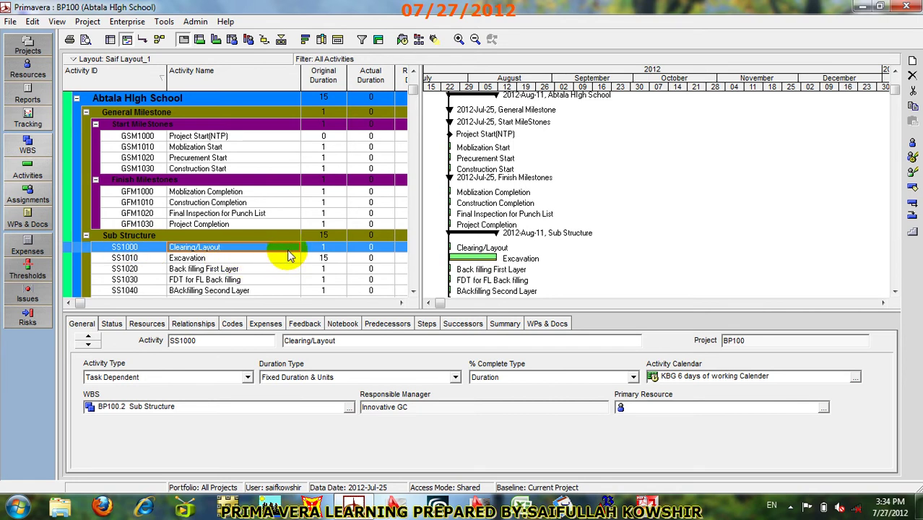
scroll(289, 256, down, 1)
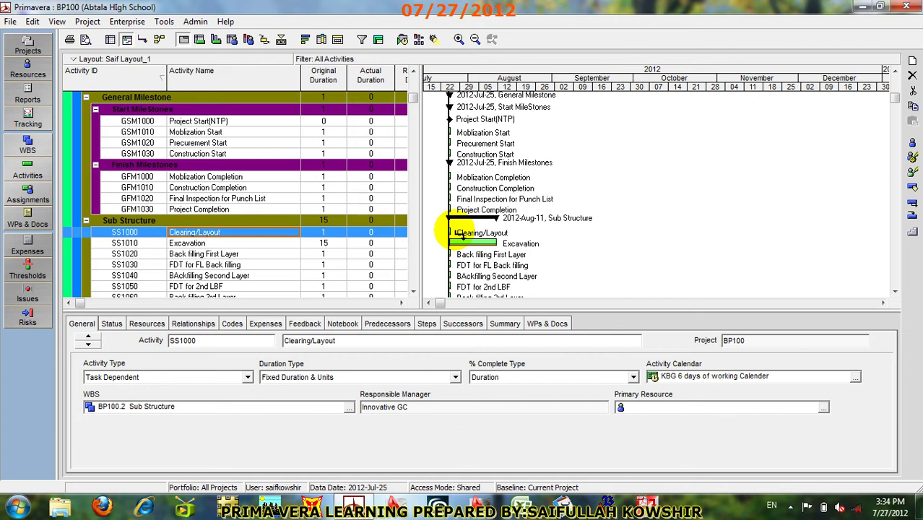
drag(462, 234, 563, 233)
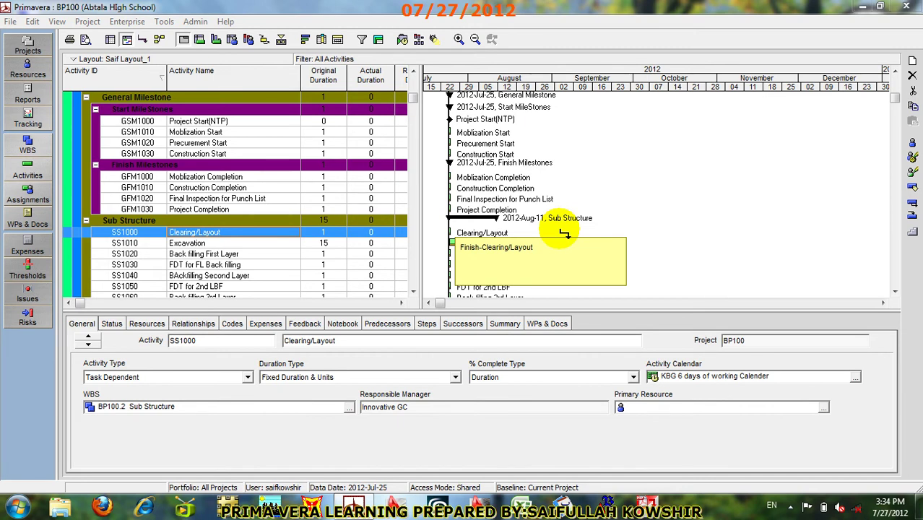
drag(564, 233, 449, 247)
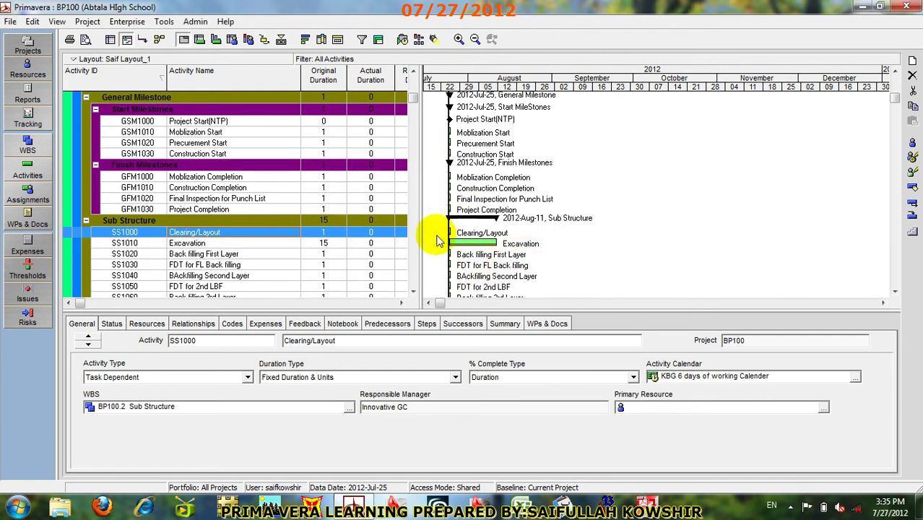
click(144, 38)
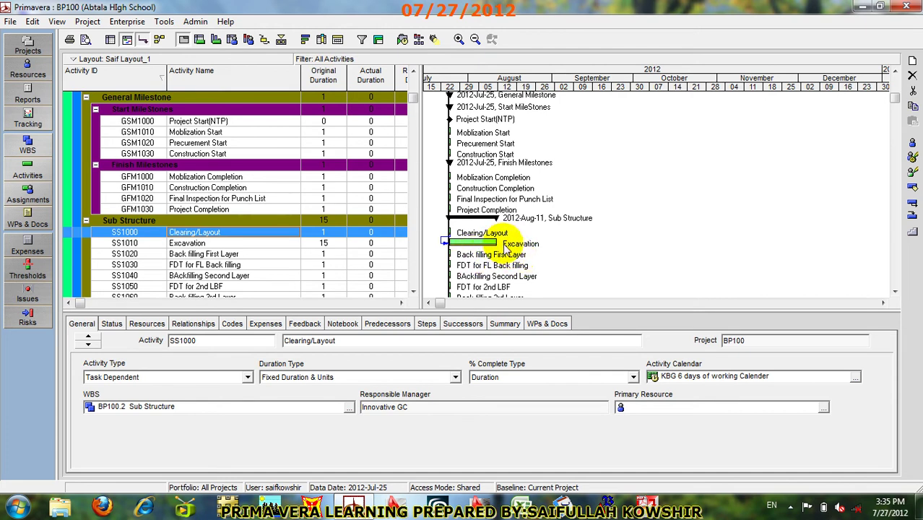
drag(510, 247, 443, 254)
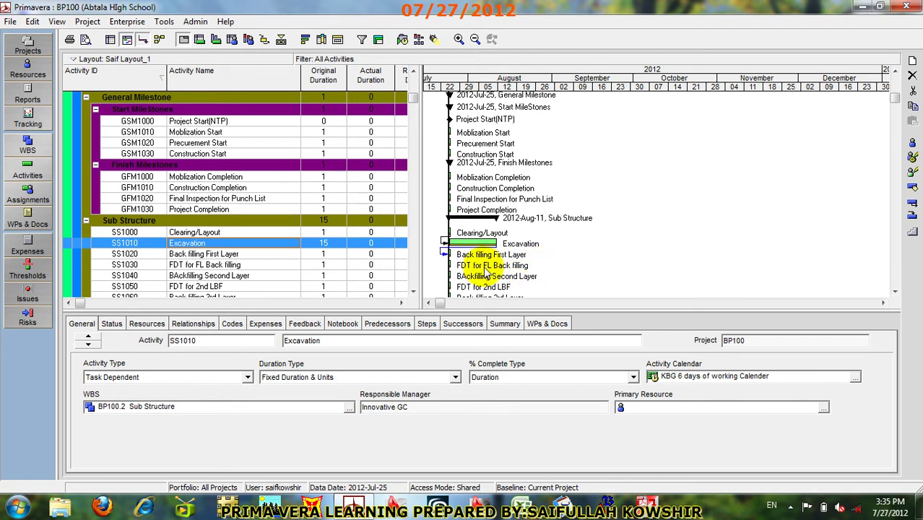
Step: Rename activity SS1020 as "Back filling First Layer & Compaction"
click(243, 256)
click(241, 254)
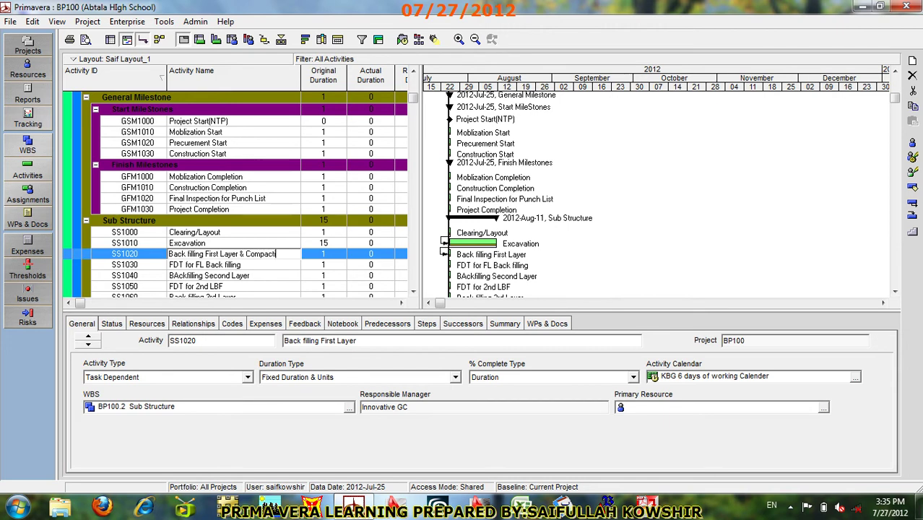
text(& Compaction)
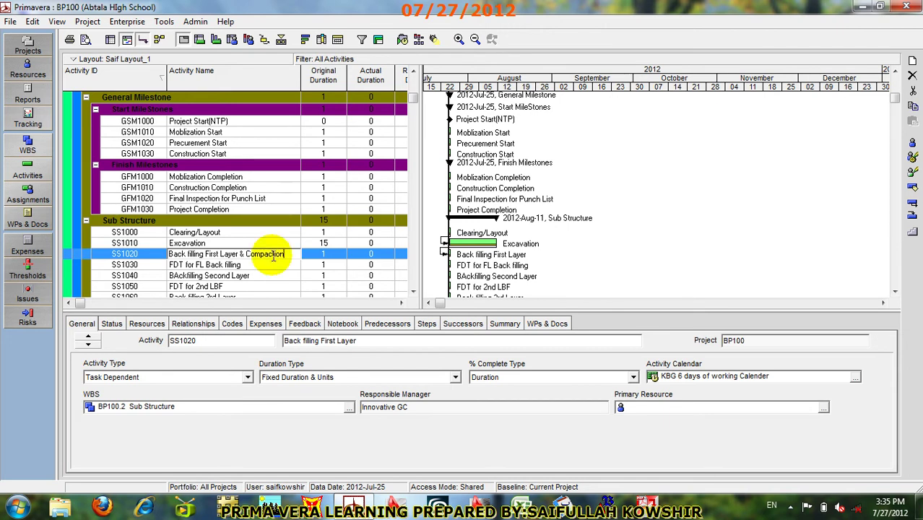
click(313, 259)
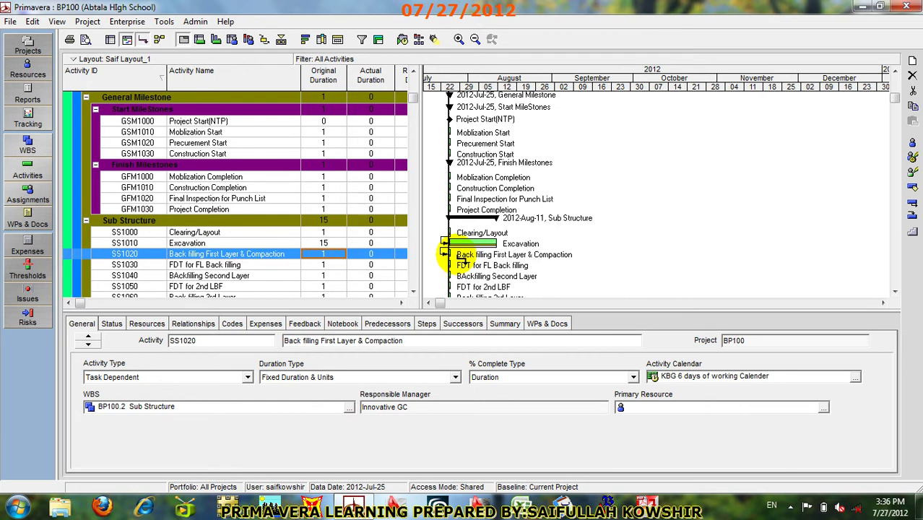
Step: Link Back filling First Layer & Compaction to FDT for FL Back filling and schedule the project
mouse_move(451, 266)
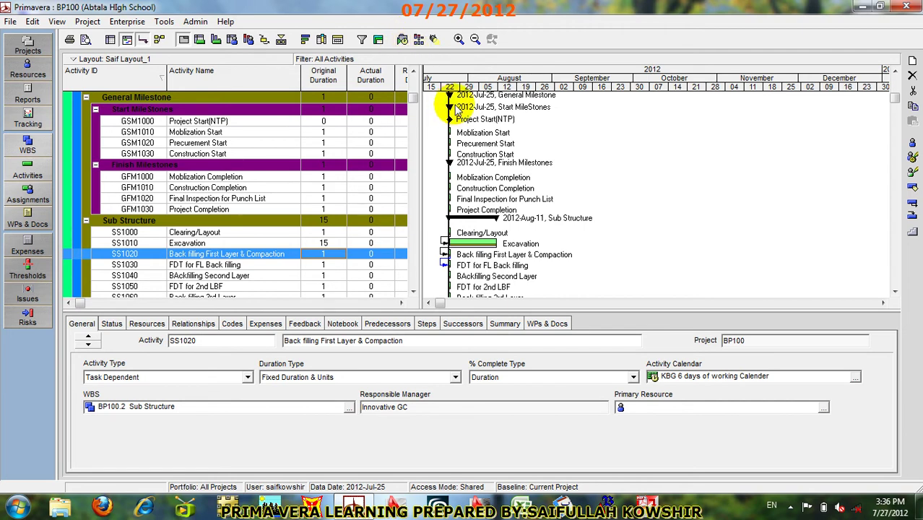
click(402, 40)
click(621, 224)
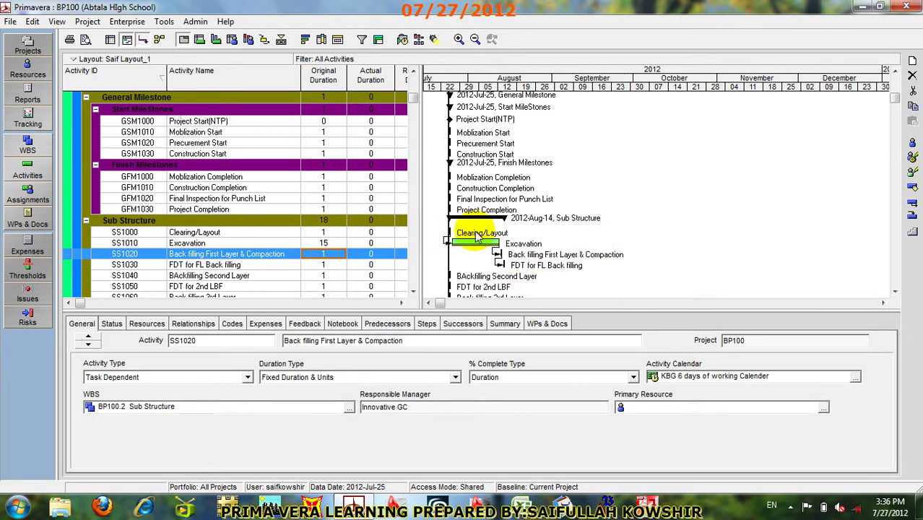
click(476, 238)
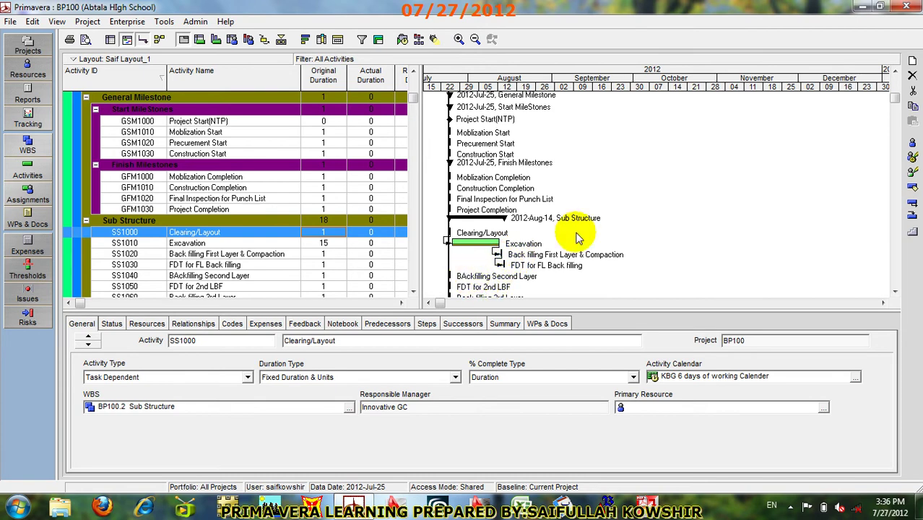
scroll(715, 191, down, 2)
scroll(720, 190, up, 1)
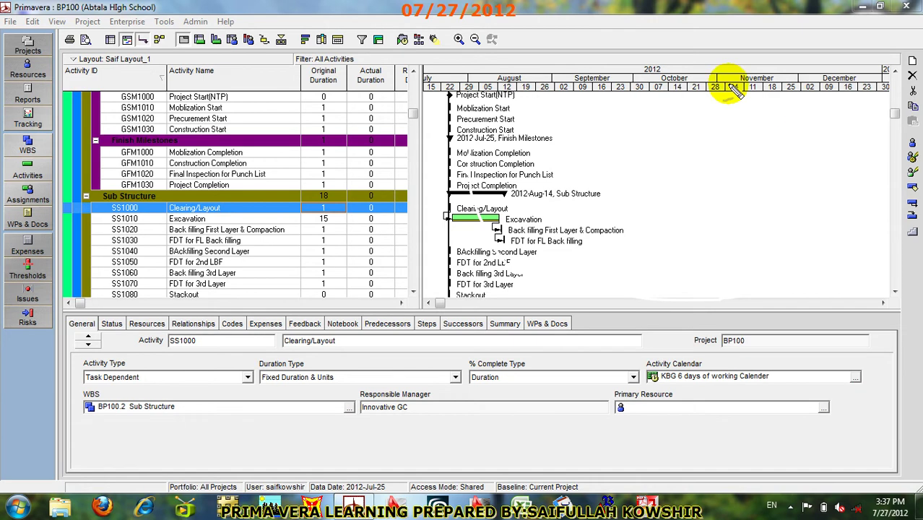
mouse_move(449, 114)
mouse_down()
mouse_move(592, 101)
mouse_move(851, 162)
mouse_move(774, 261)
mouse_move(655, 286)
mouse_move(413, 202)
mouse_move(447, 131)
mouse_up()
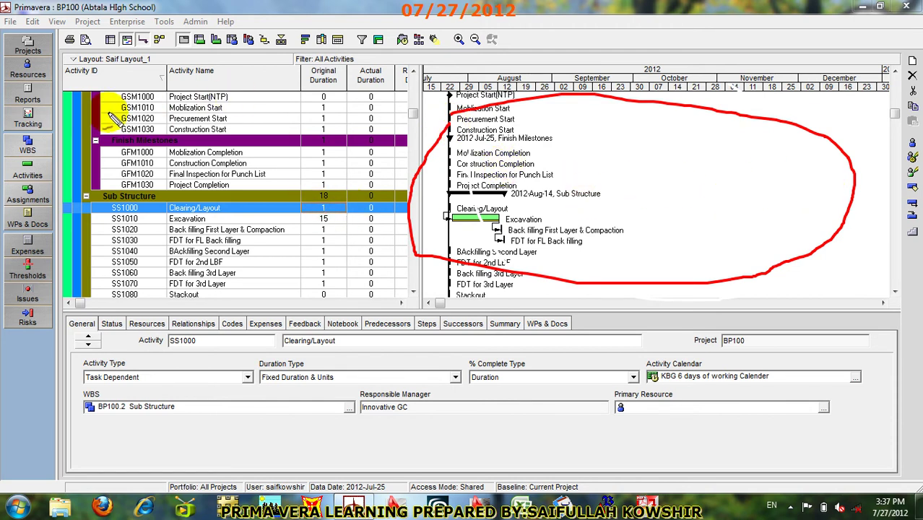
mouse_move(174, 103)
mouse_down()
mouse_move(153, 97)
mouse_move(112, 138)
mouse_move(195, 245)
mouse_move(346, 216)
mouse_move(348, 173)
mouse_up()
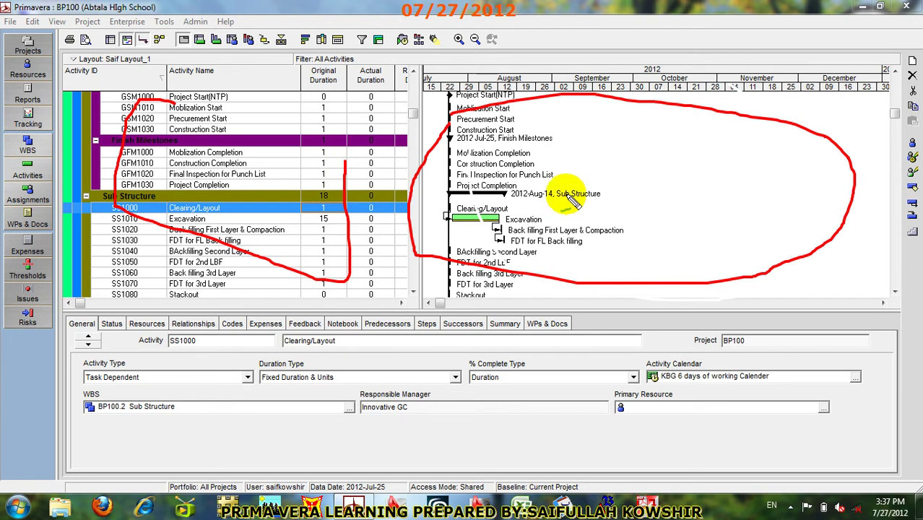
mouse_move(603, 145)
mouse_down()
mouse_move(608, 197)
mouse_move(675, 181)
mouse_move(659, 192)
mouse_move(731, 187)
mouse_move(767, 205)
mouse_up()
drag(773, 163, 783, 220)
drag(744, 182, 829, 179)
click(643, 264)
mouse_move(631, 252)
mouse_down()
mouse_move(614, 297)
mouse_move(673, 285)
mouse_up()
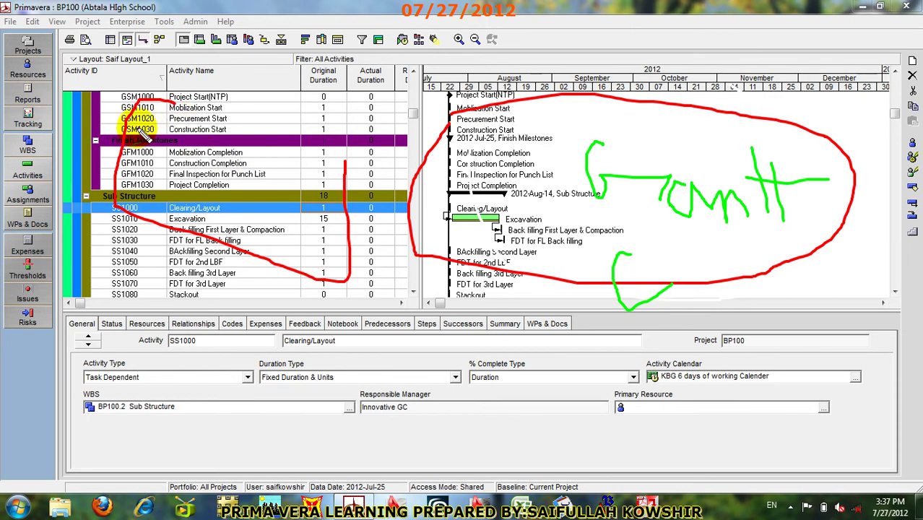
drag(139, 123, 139, 168)
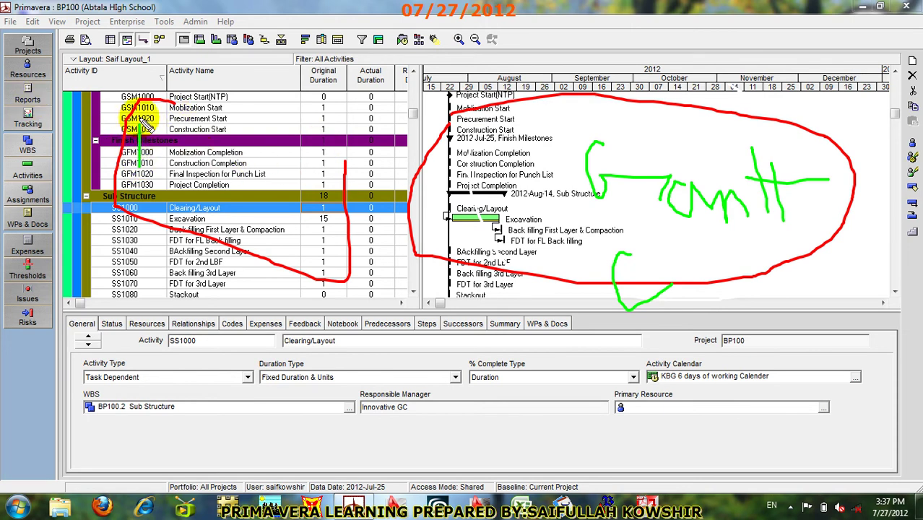
drag(141, 127, 169, 163)
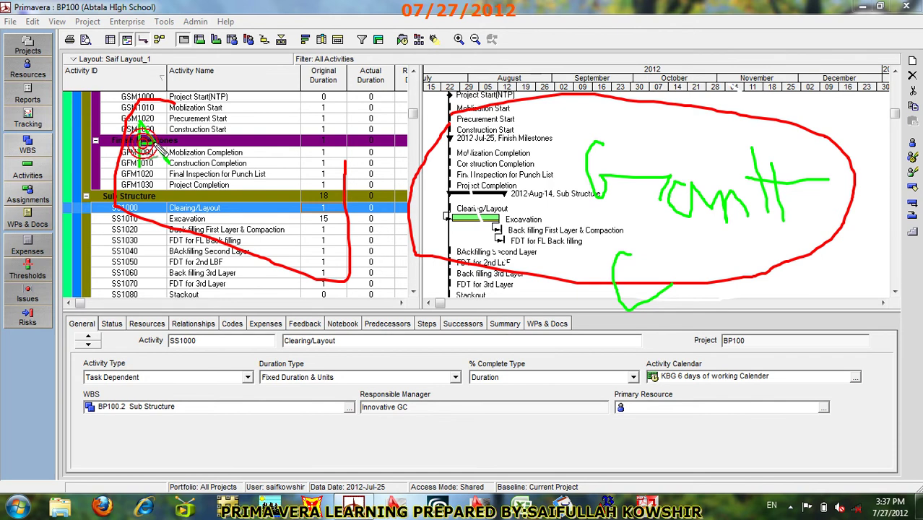
drag(242, 125, 248, 174)
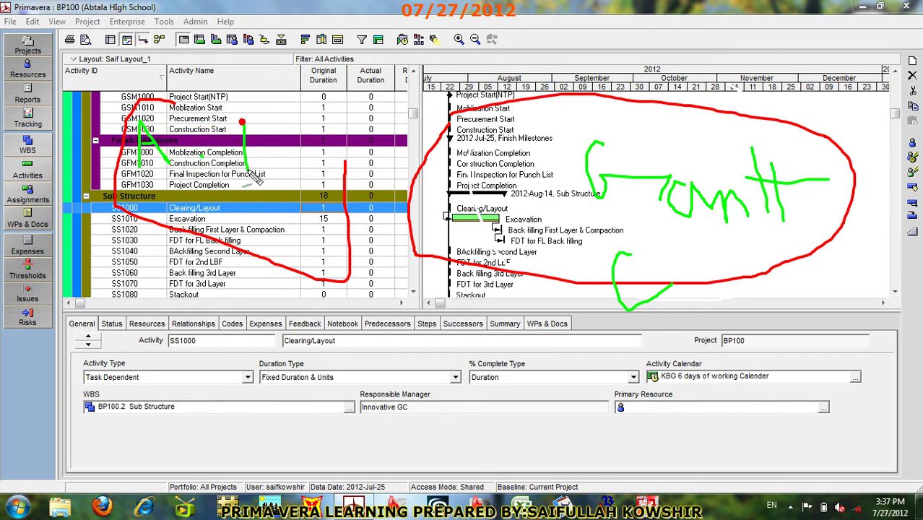
drag(226, 118, 269, 118)
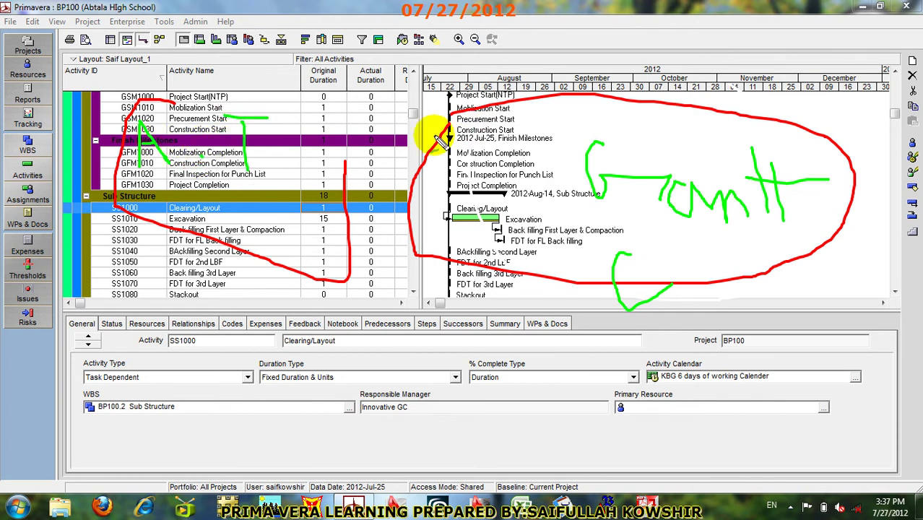
key(Escape)
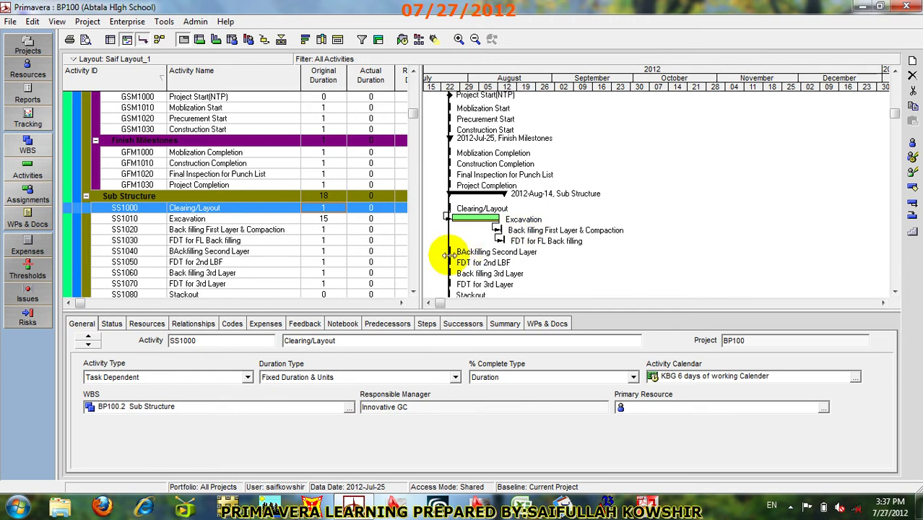
Step: Link activities SS1040 through SS1080, from BAckfilling Second Layer to Stackout, in sequence and schedule the project with data date 2012-Jul-25
scroll(780, 213, down, 3)
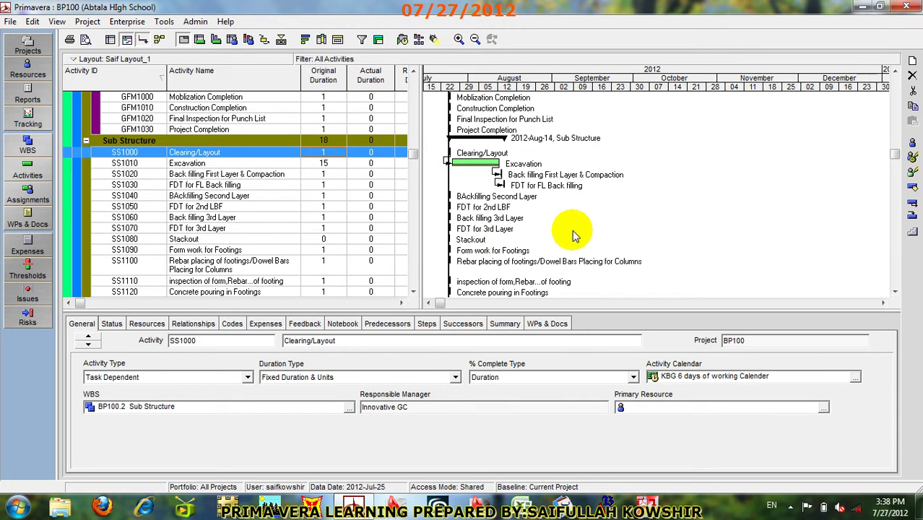
click(462, 197)
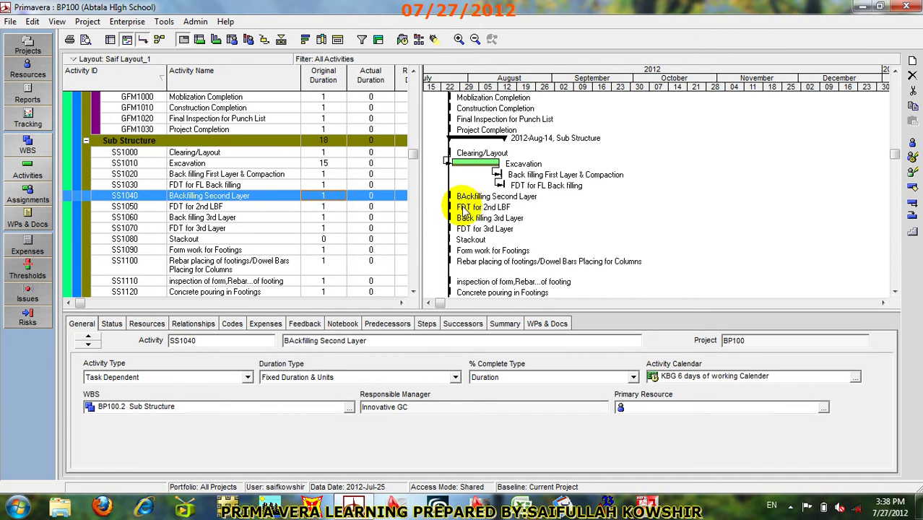
click(464, 208)
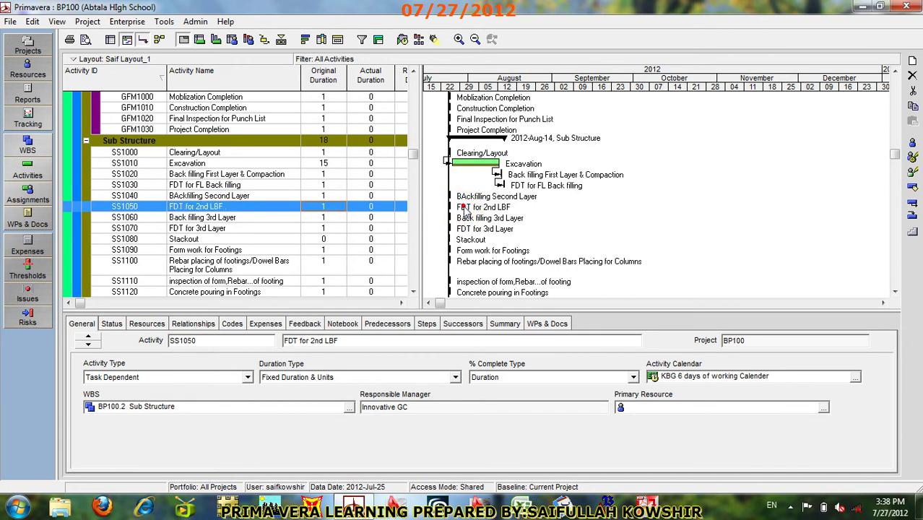
click(463, 198)
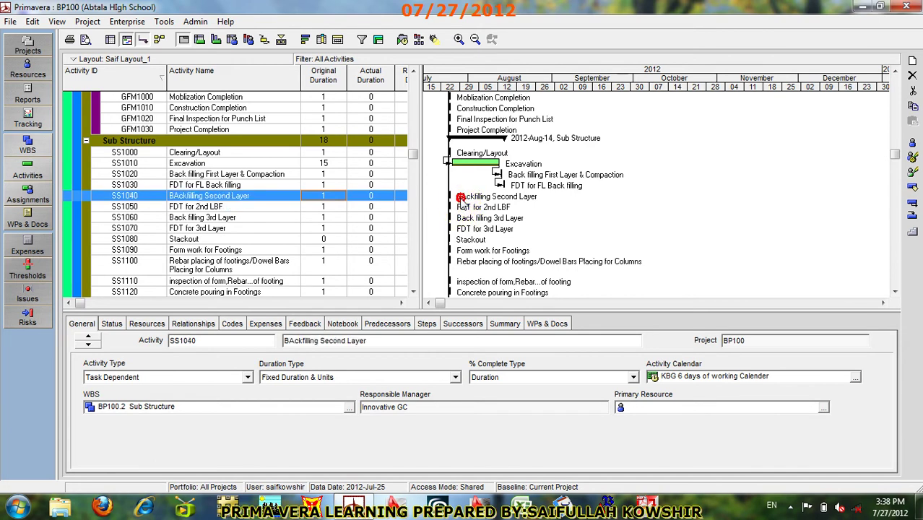
ctrl+click(249, 207)
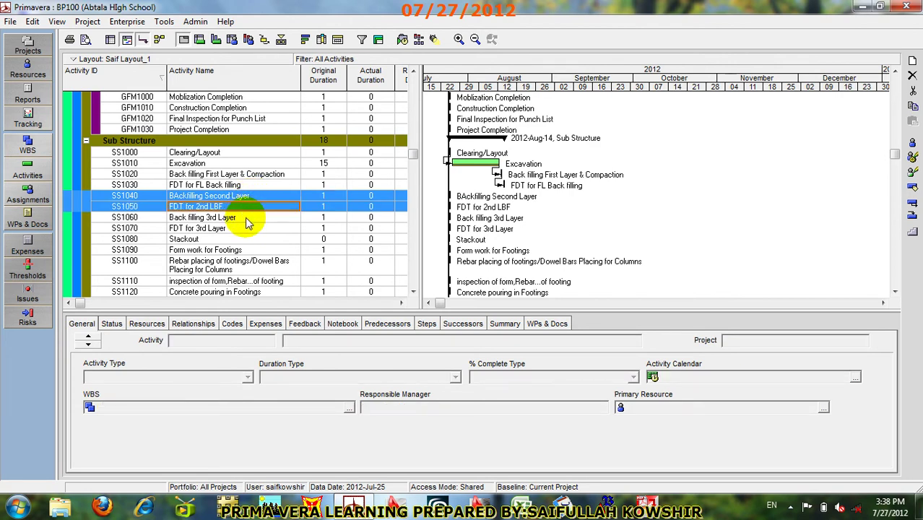
ctrl+click(246, 218)
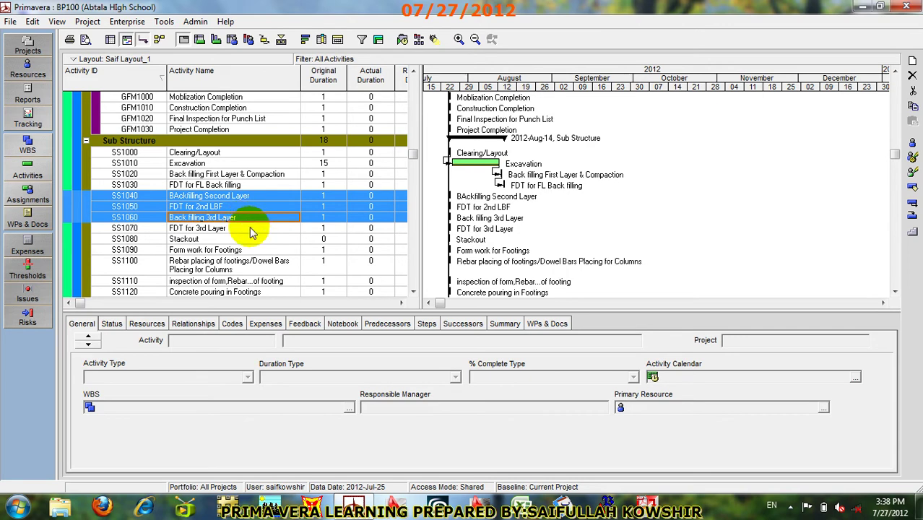
ctrl+click(250, 228)
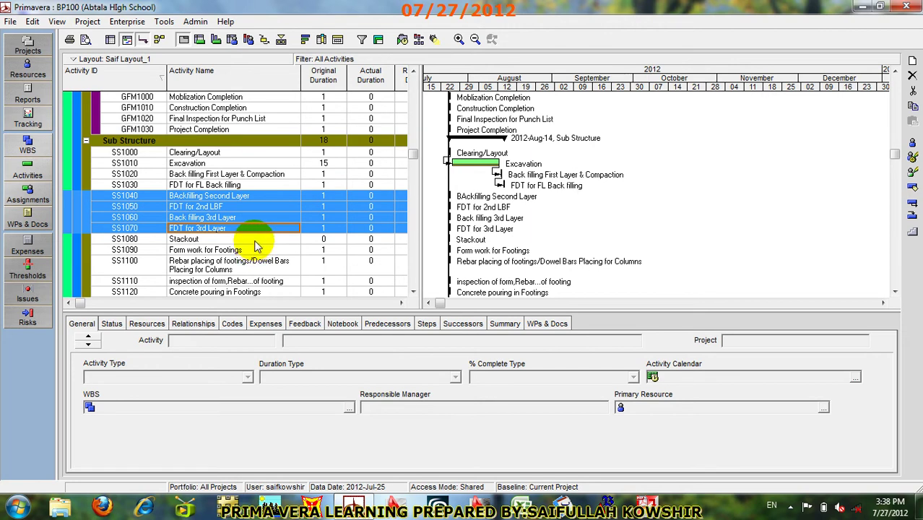
ctrl+click(254, 241)
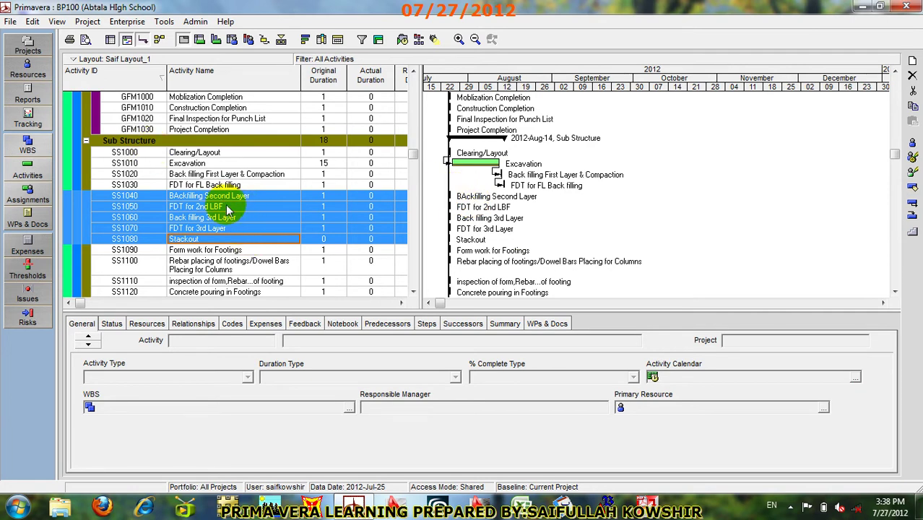
click(32, 22)
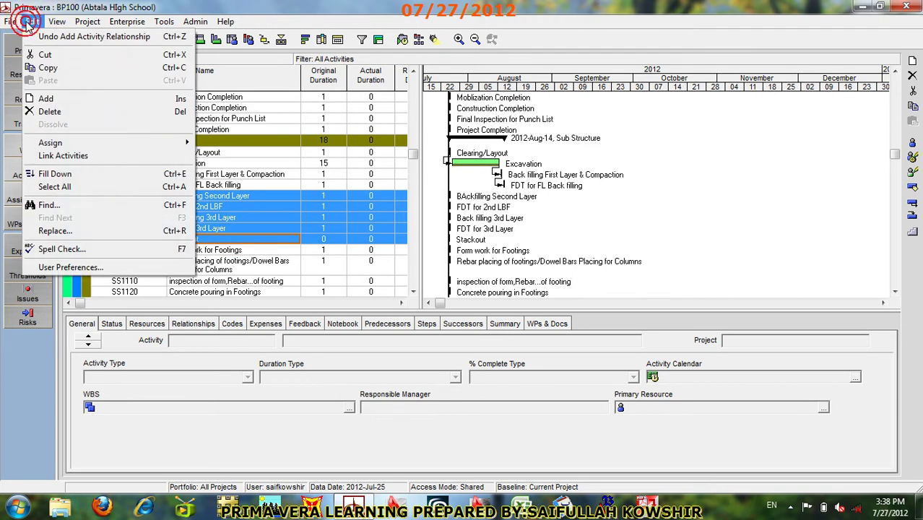
click(101, 156)
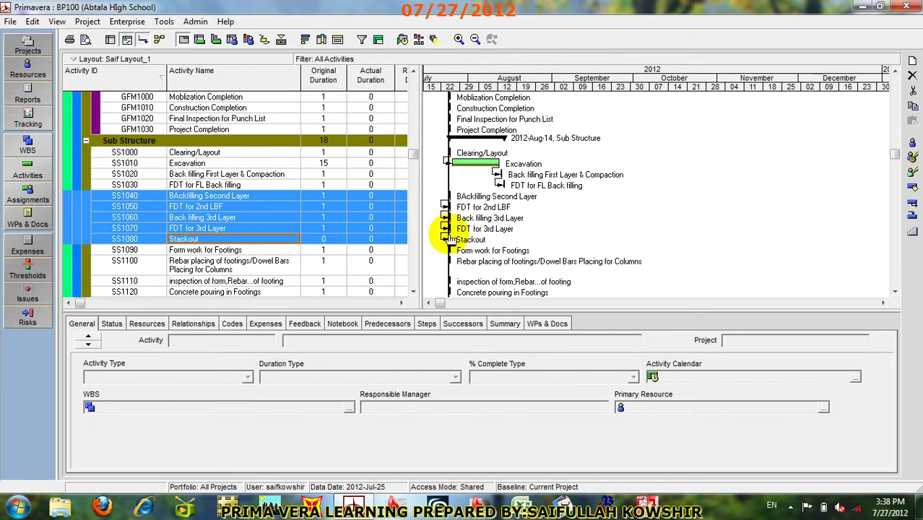
click(402, 39)
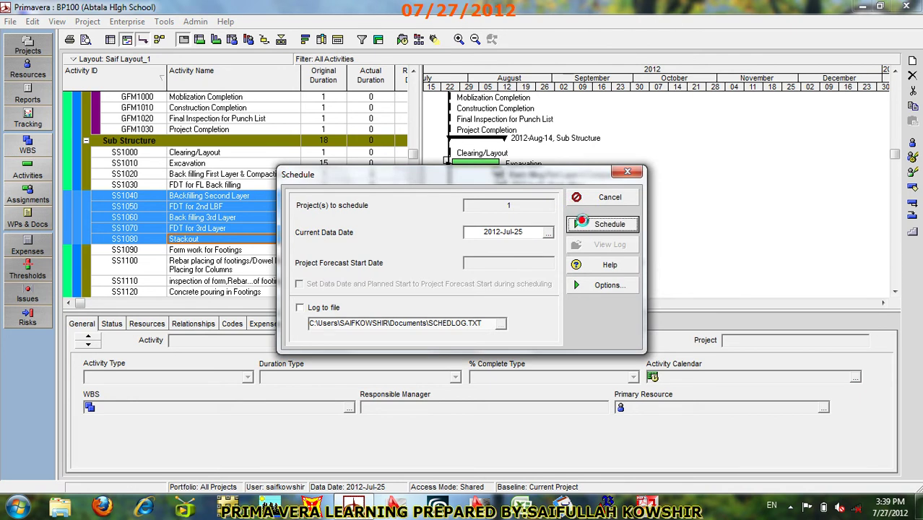
click(586, 225)
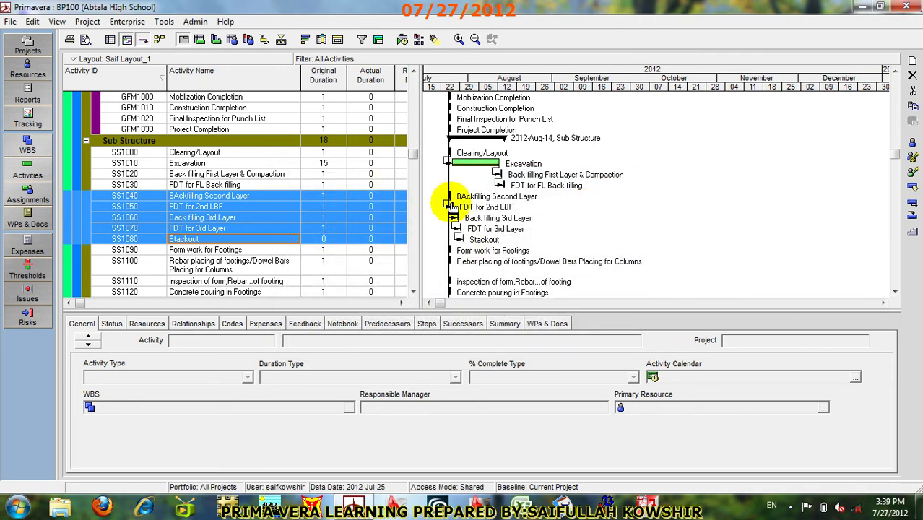
Step: View the Sub Structure links in the activity network, and return to the activity table and Gantt chart with activity details shown
click(517, 189)
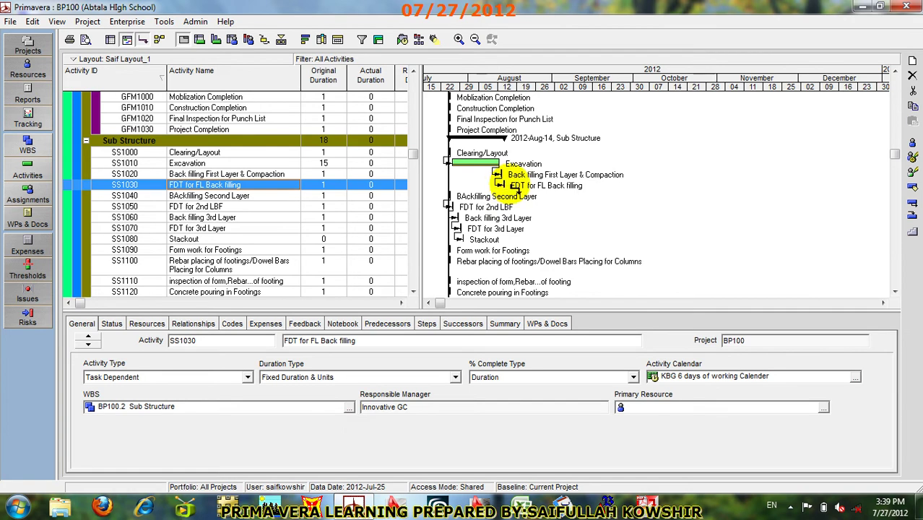
mouse_move(522, 193)
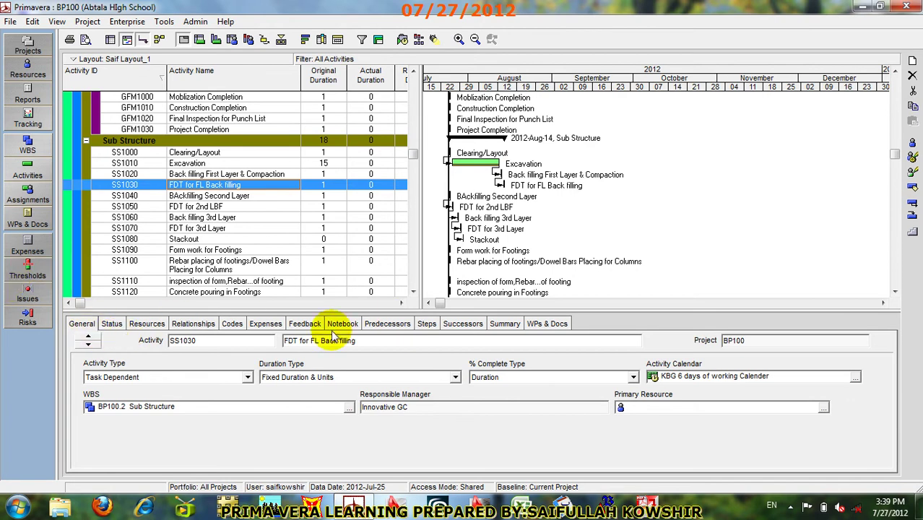
click(159, 40)
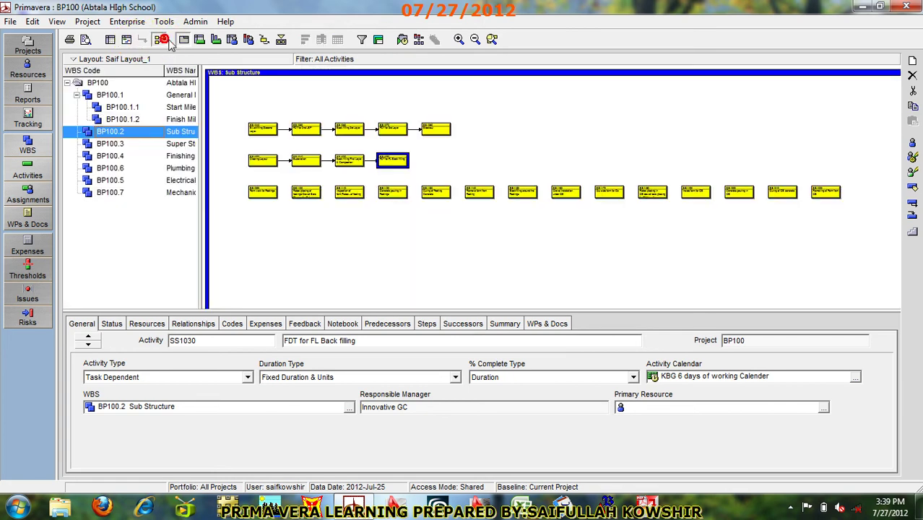
click(109, 40)
click(127, 40)
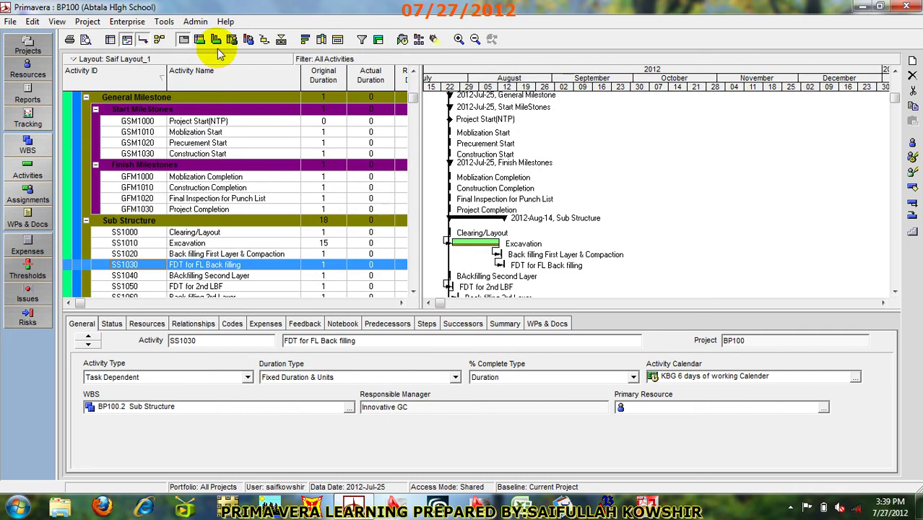
click(281, 41)
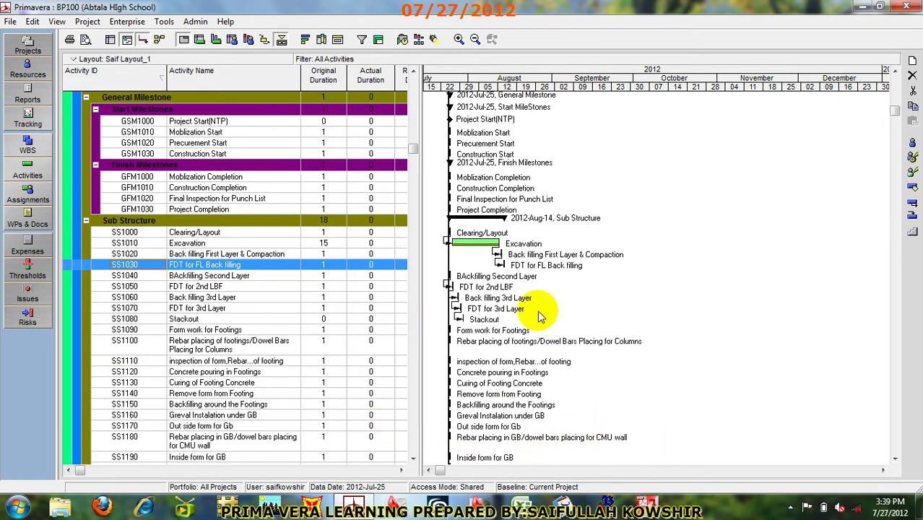
click(184, 42)
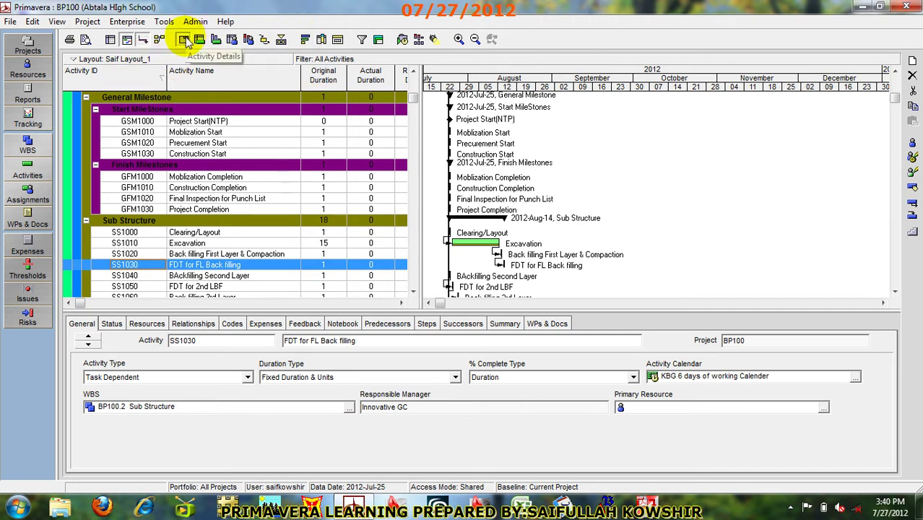
Step: Assign BAckfilling Second Layer (SS1040) as the successor of FDT for FL Back filling (SS1030) and schedule the project with data date 2012-Jul-25
click(194, 325)
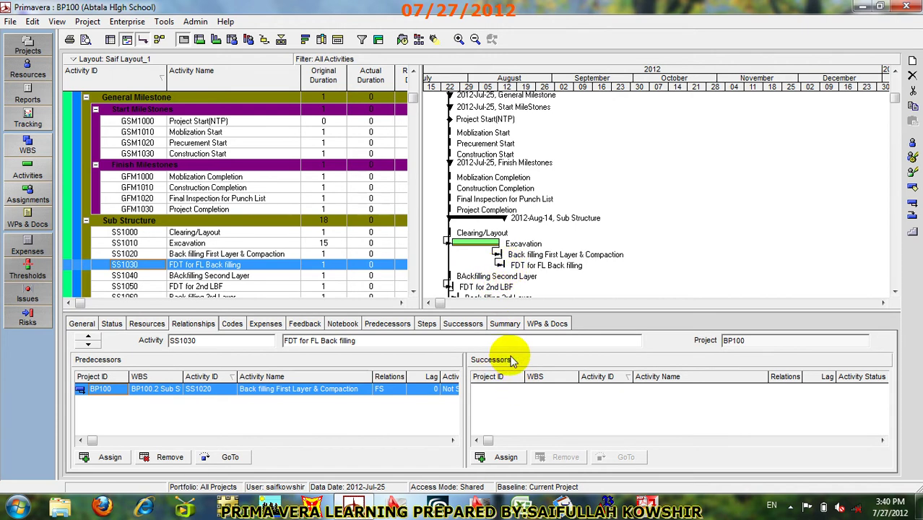
click(508, 458)
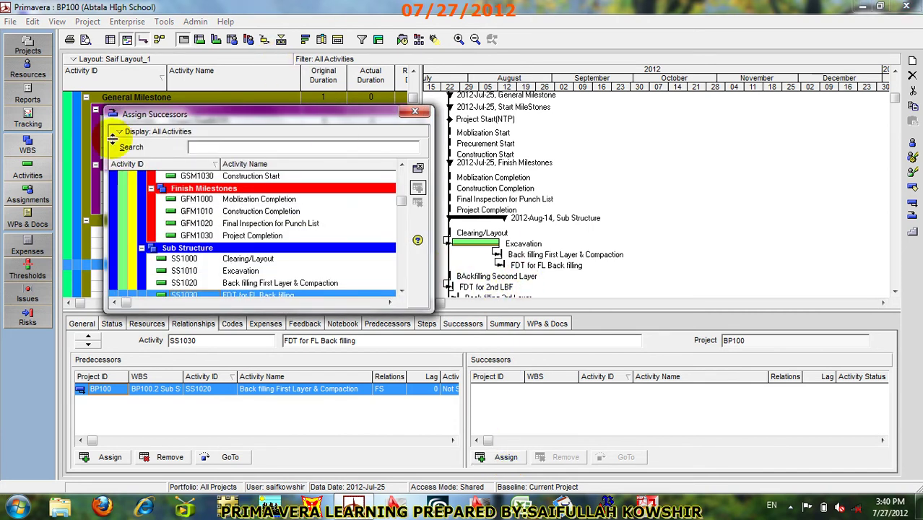
click(214, 147)
text(back)
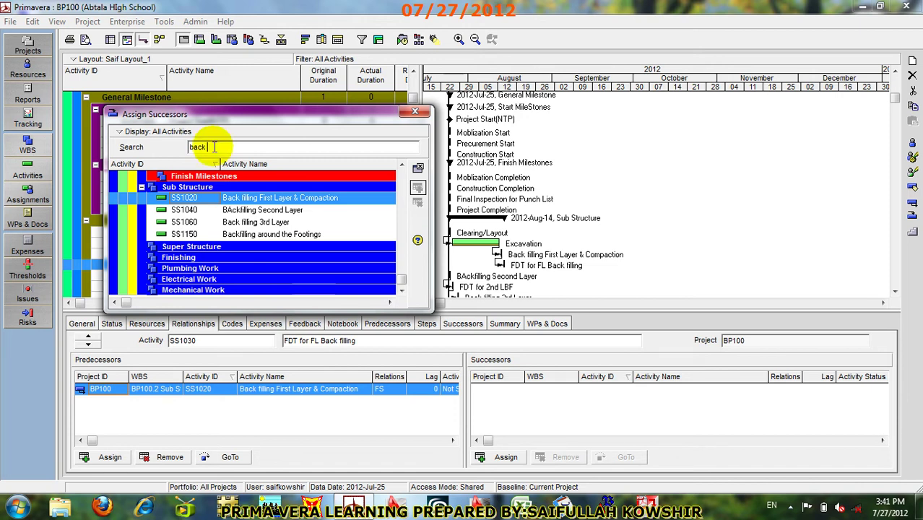
click(287, 211)
click(417, 192)
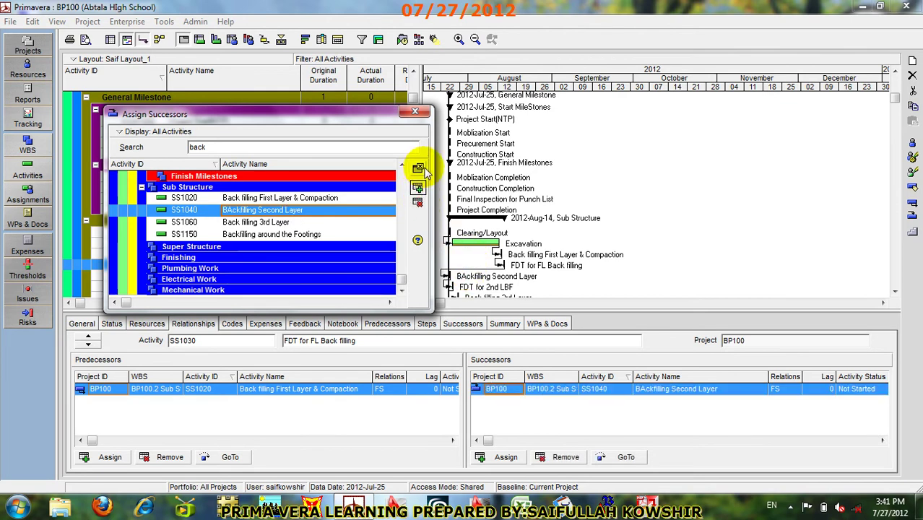
click(419, 169)
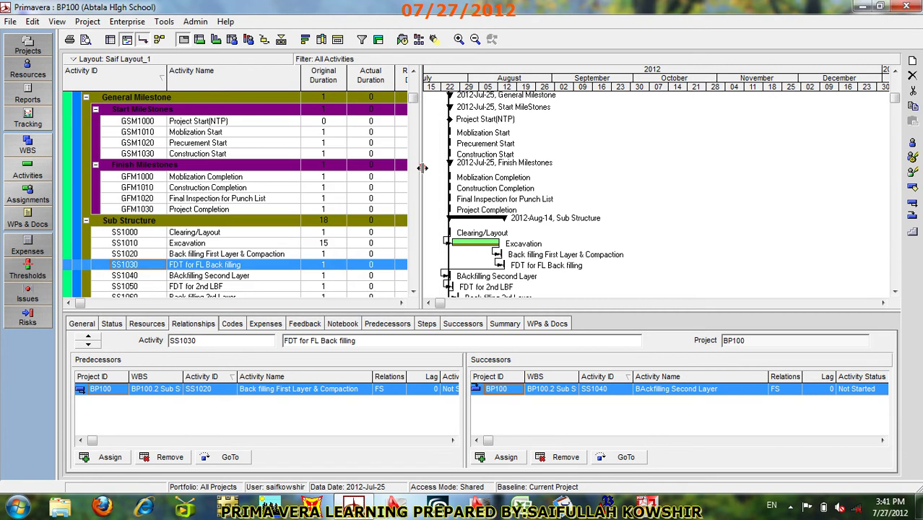
click(402, 40)
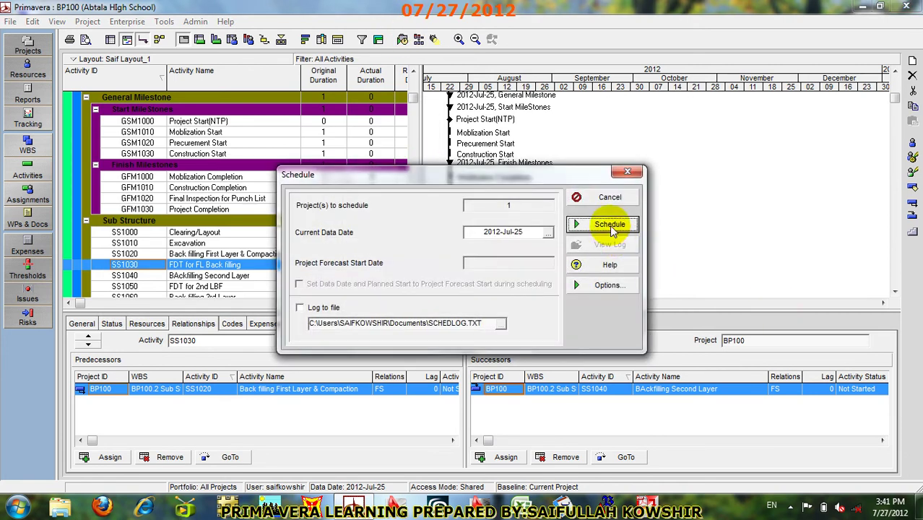
click(610, 224)
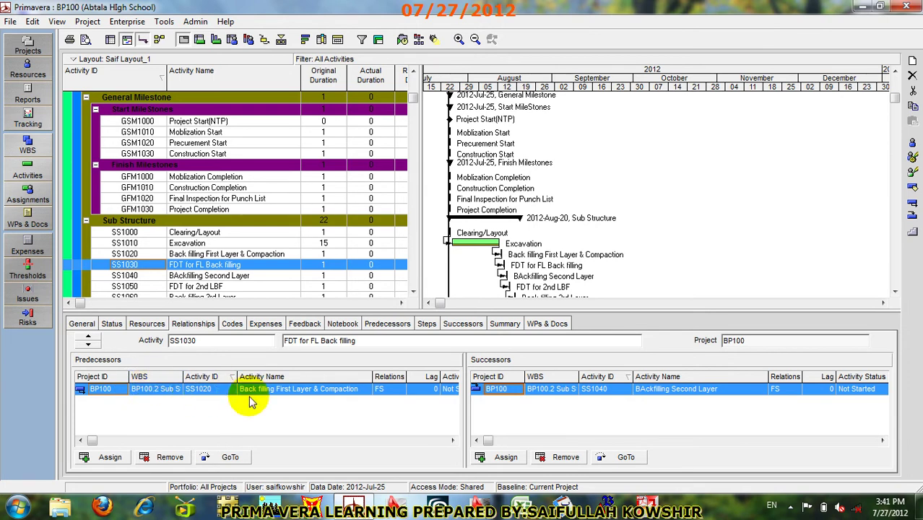
Step: Examine the relationship type choices for the predecessor of SS1030 and the type and lag of the Clearing/Layout to Excavation link
click(403, 391)
click(400, 390)
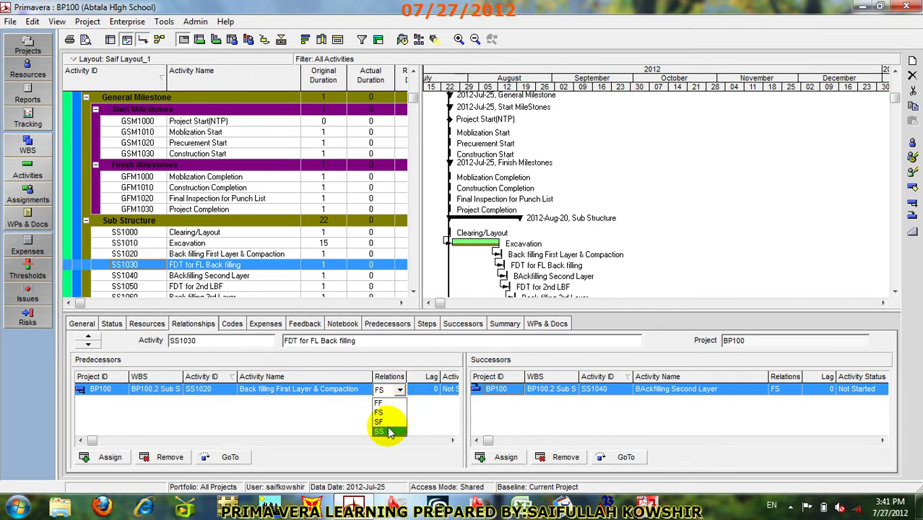
click(391, 389)
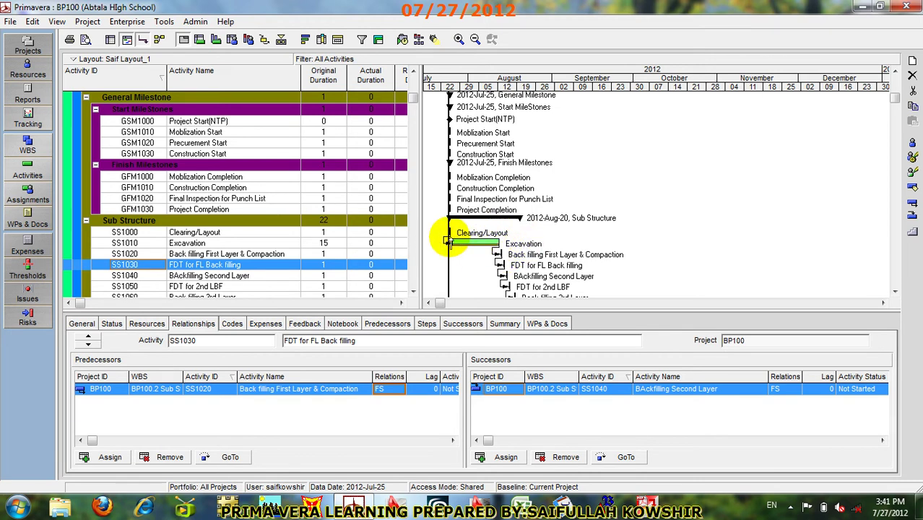
double_click(447, 242)
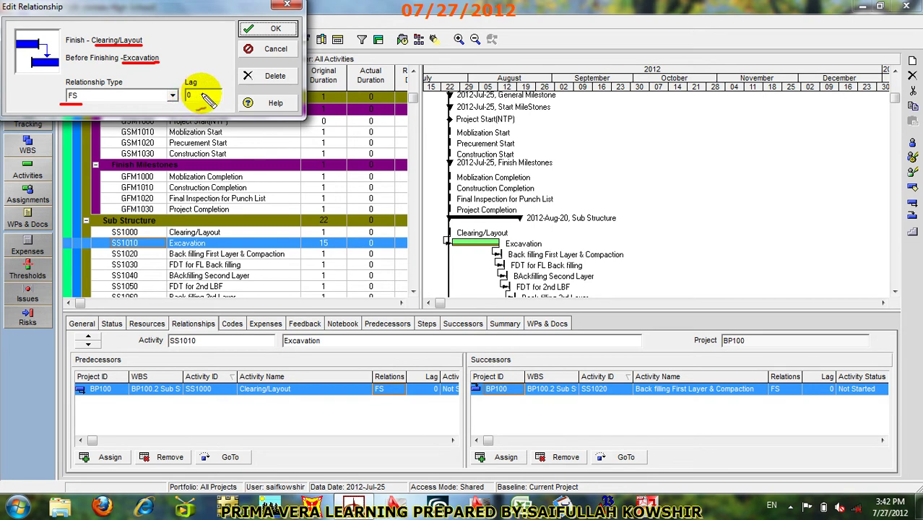
mouse_move(199, 92)
mouse_down()
mouse_move(170, 78)
mouse_move(180, 96)
mouse_move(208, 85)
mouse_up()
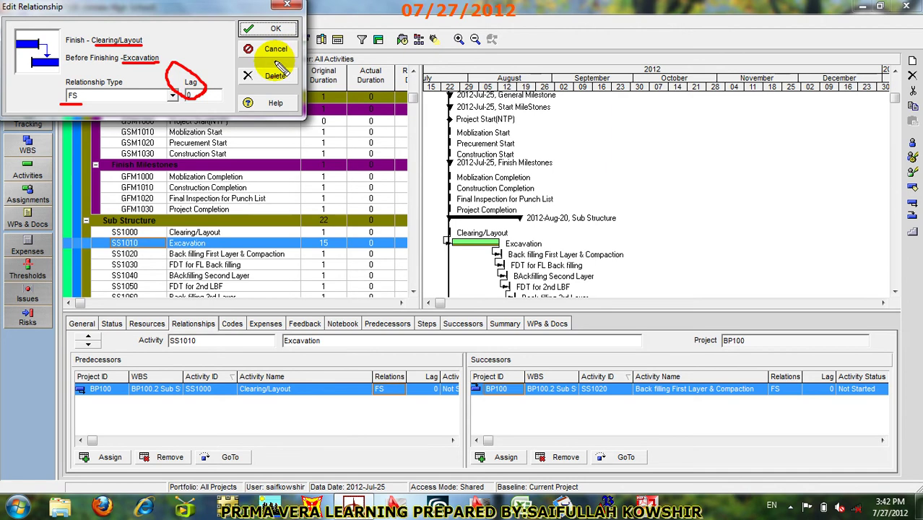
click(278, 29)
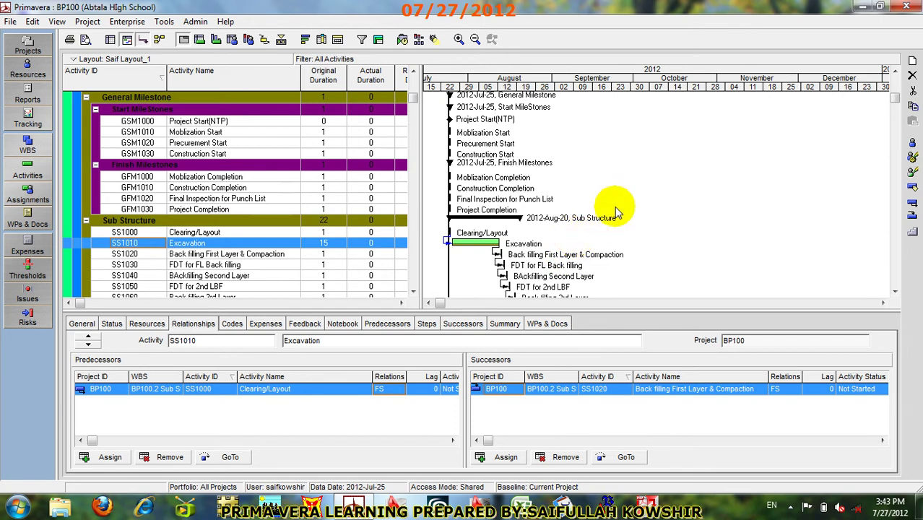
Step: Link Concrete pouring in Footings (SS1120) to Curing of Footing Concrete (SS1130) with a start-to-start relationship and schedule the project
click(895, 292)
drag(895, 293, 894, 295)
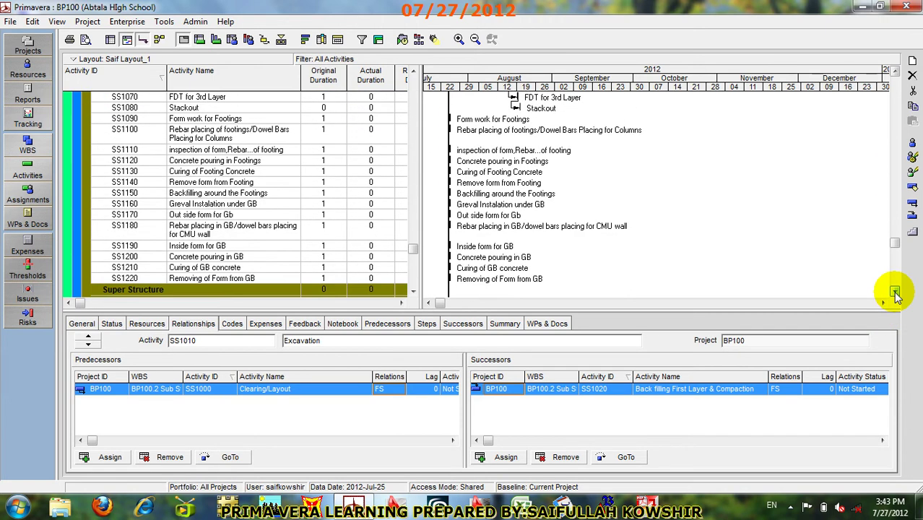
click(209, 160)
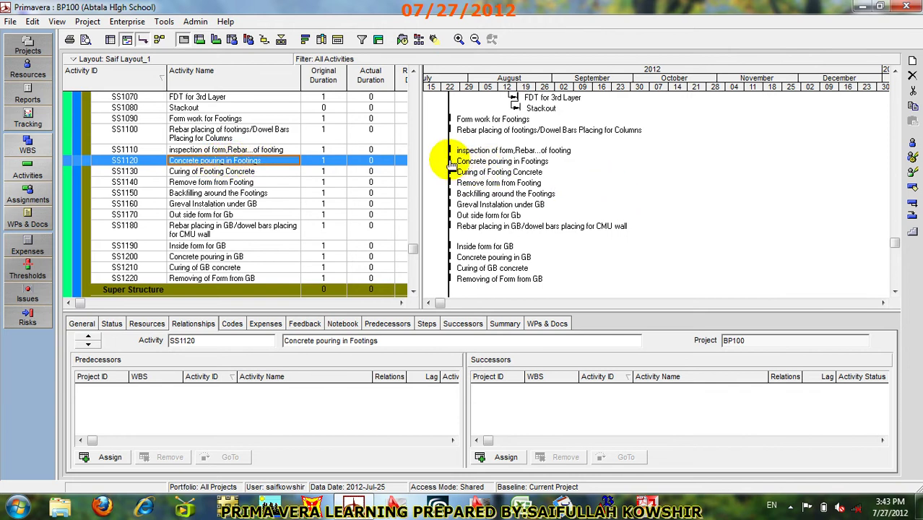
mouse_move(448, 162)
mouse_down()
mouse_move(436, 164)
mouse_move(444, 172)
mouse_up()
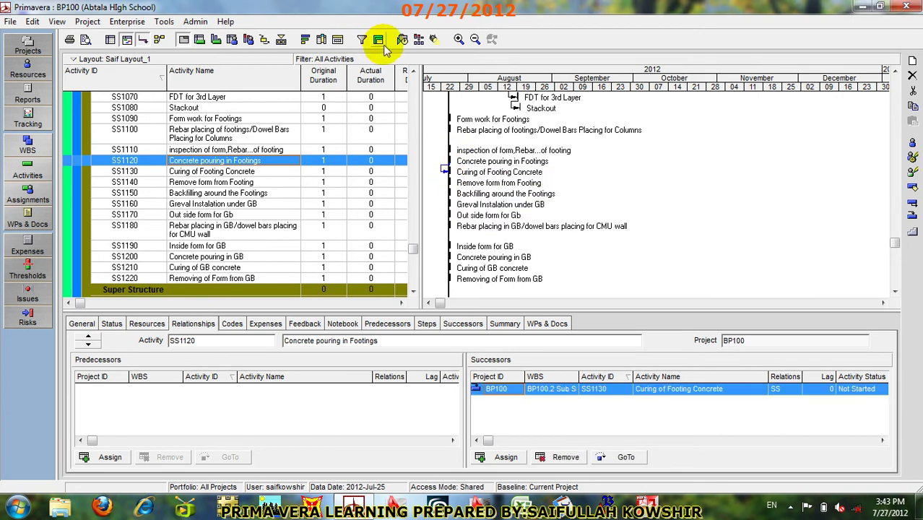
click(401, 40)
click(604, 224)
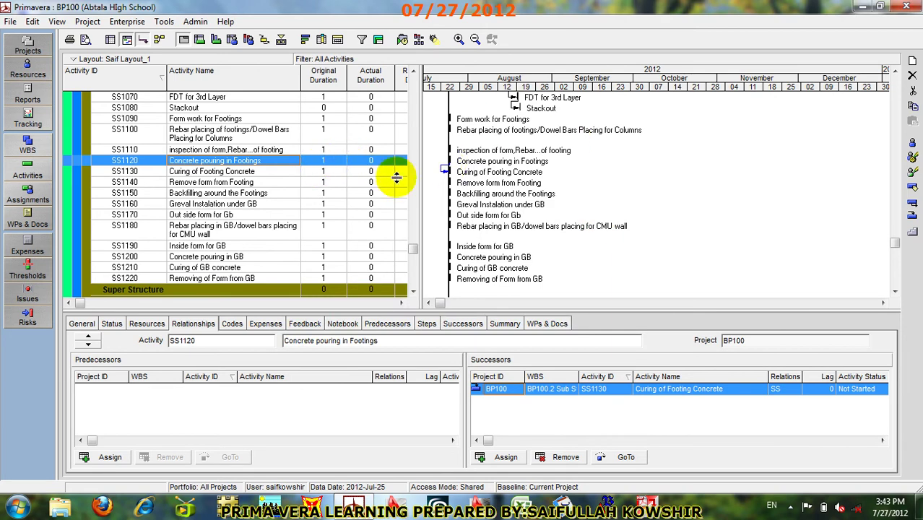
Step: Set the original duration of Curing of Footing Concrete to 7 and review its relationship with Concrete pouring in Footings
click(326, 165)
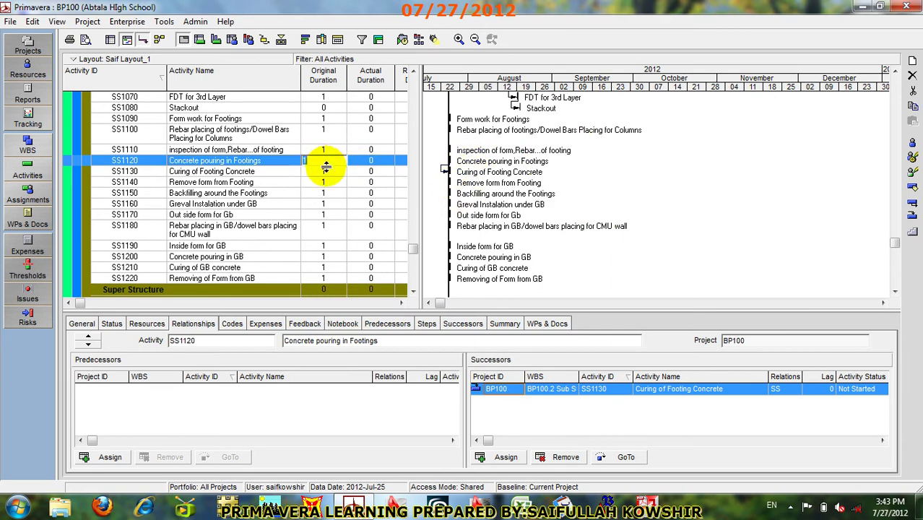
click(329, 174)
click(331, 176)
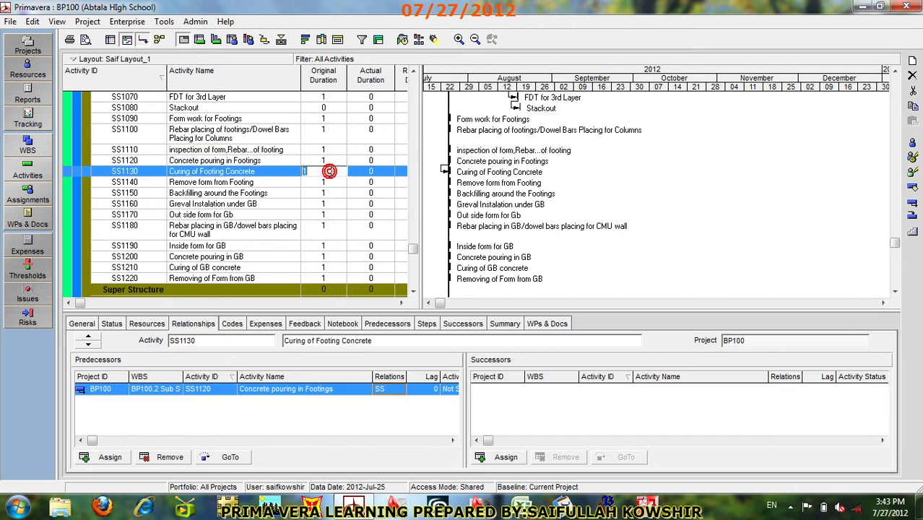
text(7)
click(361, 171)
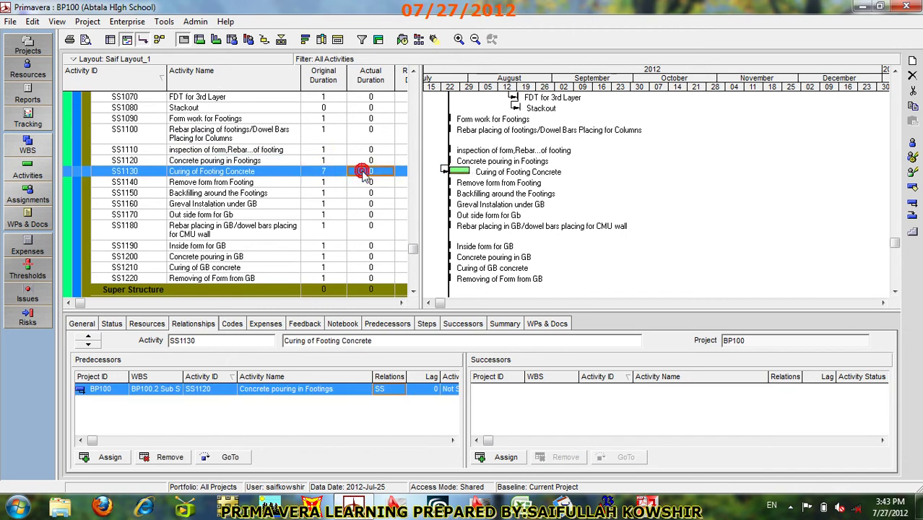
double_click(441, 172)
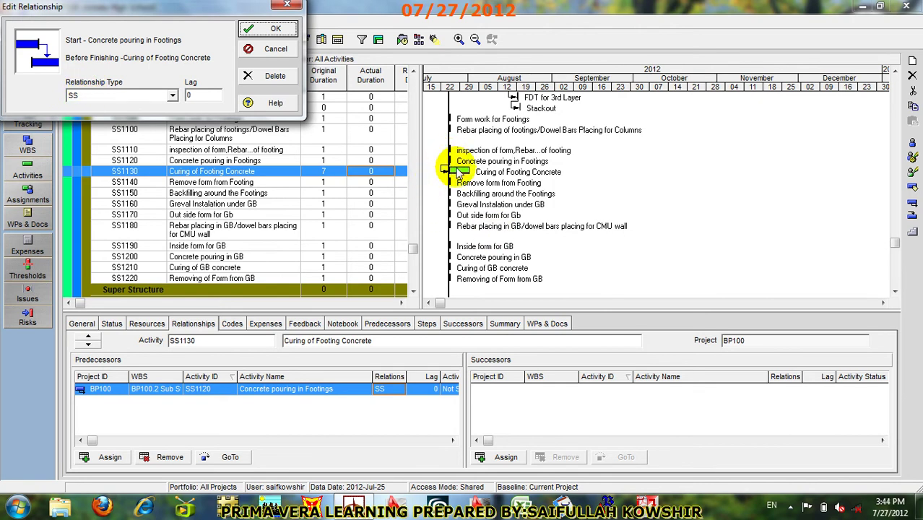
click(288, 48)
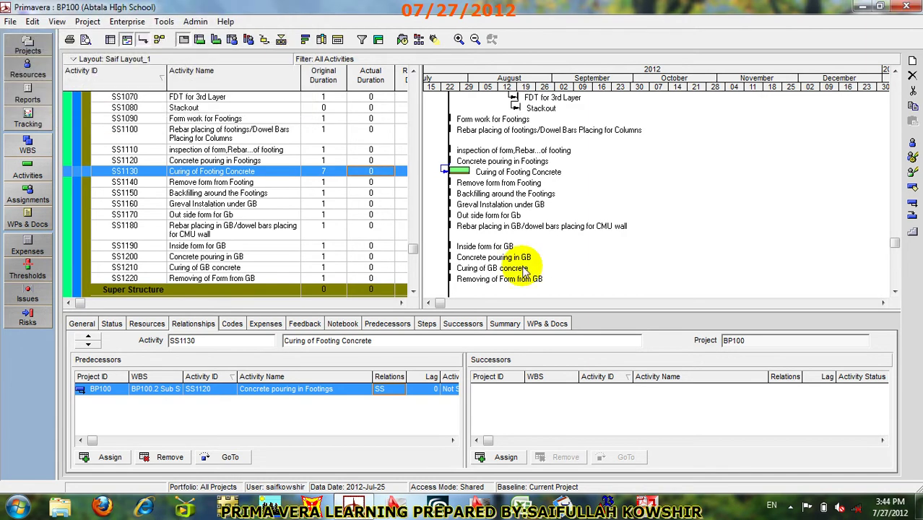
click(476, 205)
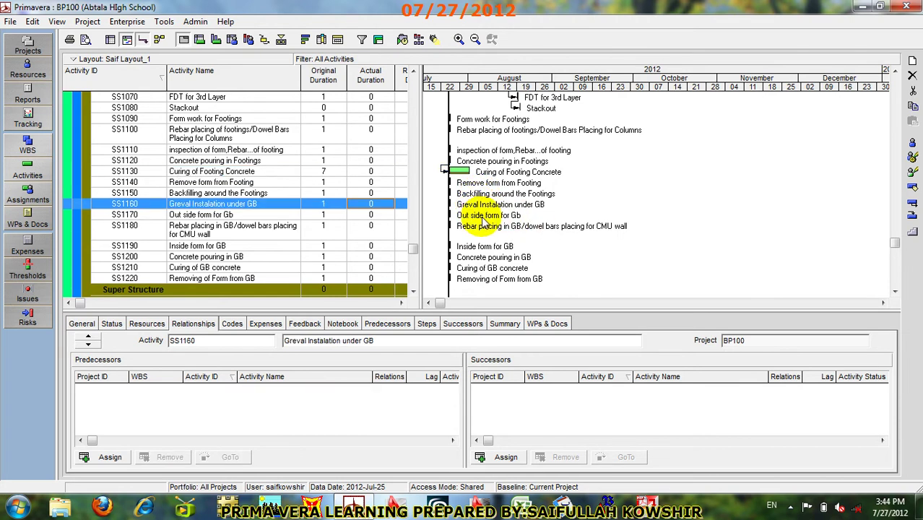
click(481, 215)
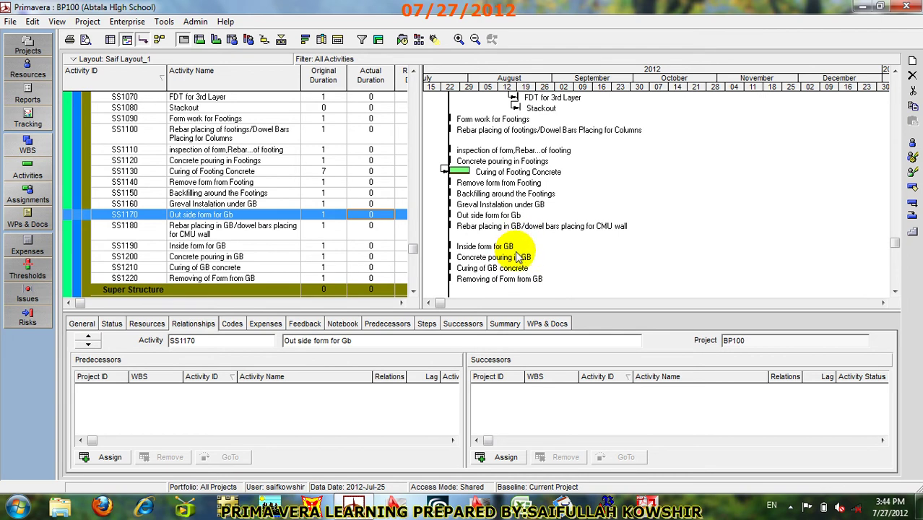
scroll(571, 243, down, 2)
scroll(610, 206, up, 5)
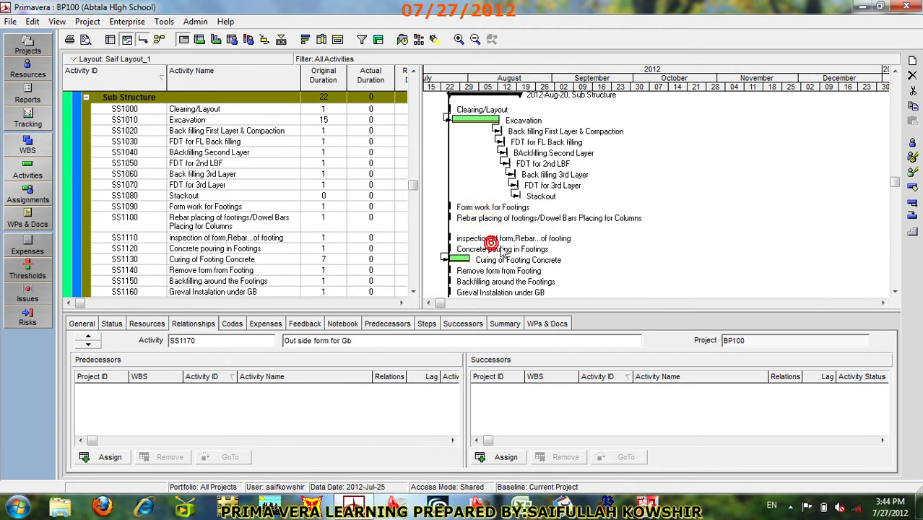
scroll(498, 249, down, 1)
click(477, 236)
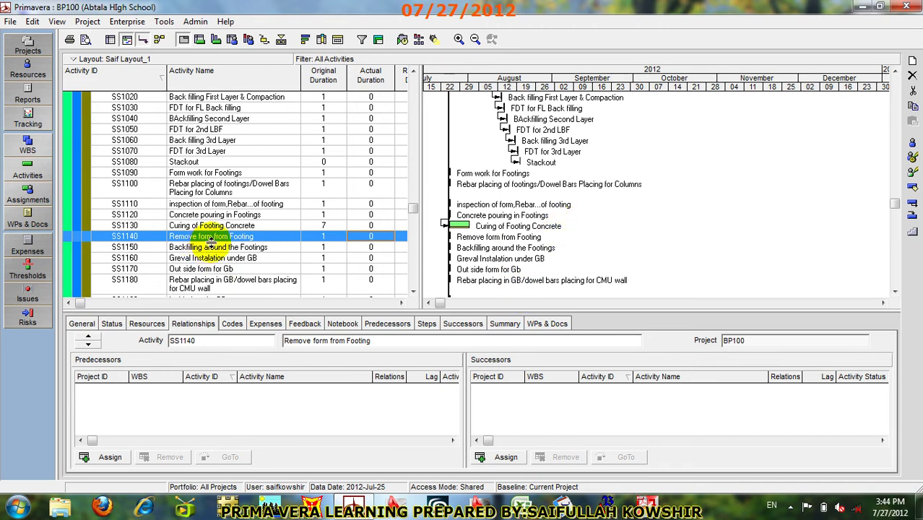
Step: Set the original duration of Out side form for Gb (SS1170) to 8
click(238, 269)
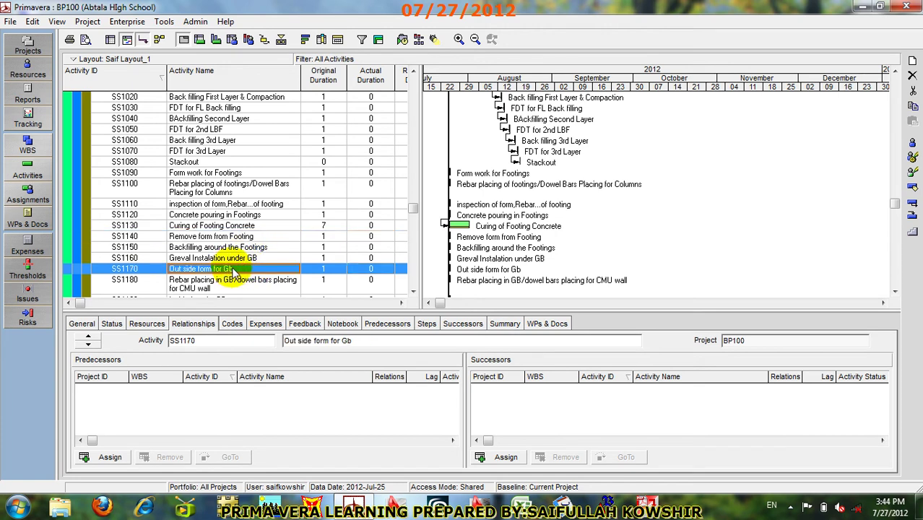
click(318, 269)
click(319, 269)
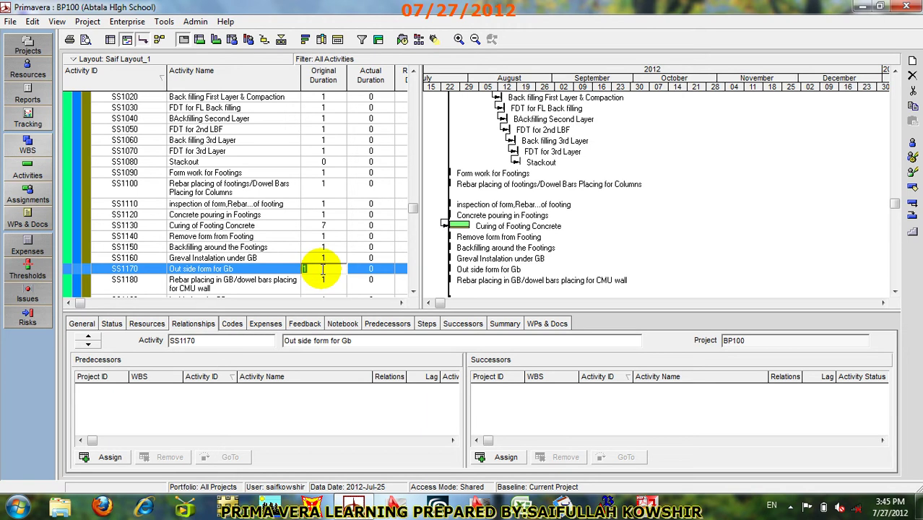
text(8)
click(324, 281)
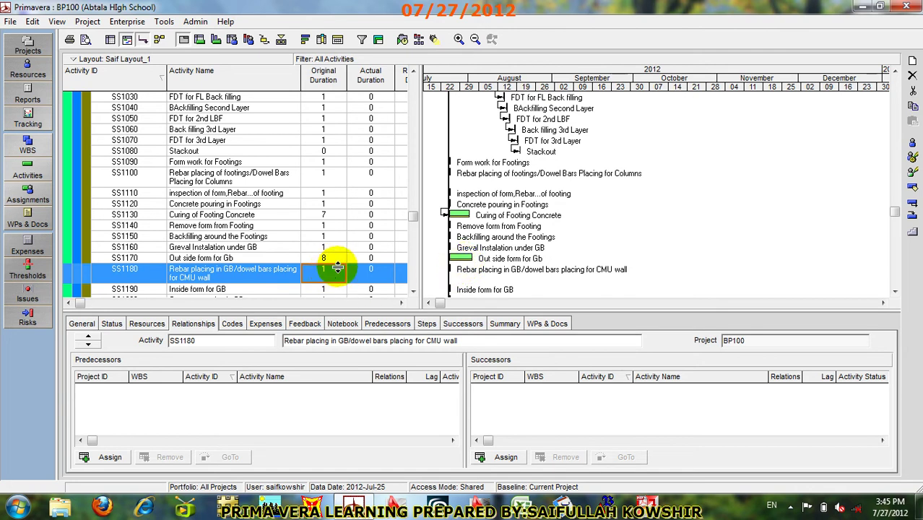
Step: Set the Gantt chart timescale's date interval to Week/Day 1
right_click(687, 157)
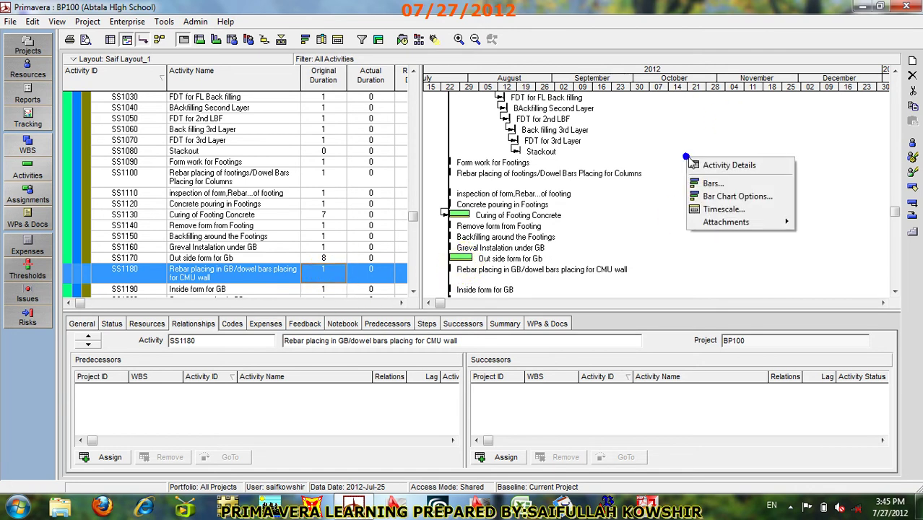
click(725, 209)
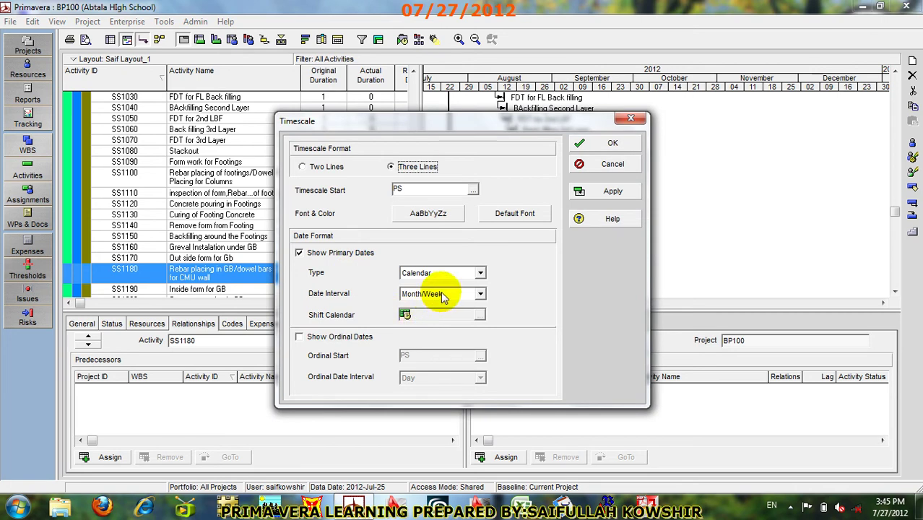
click(442, 294)
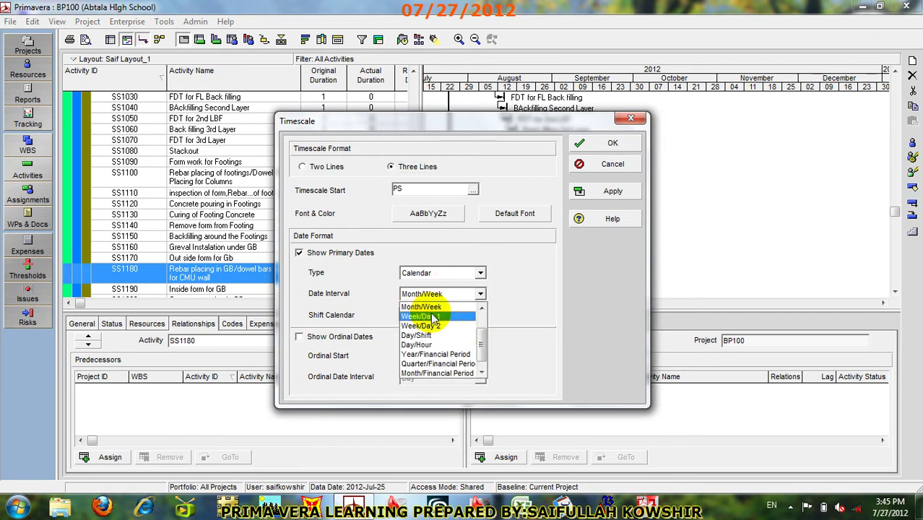
click(431, 317)
click(610, 194)
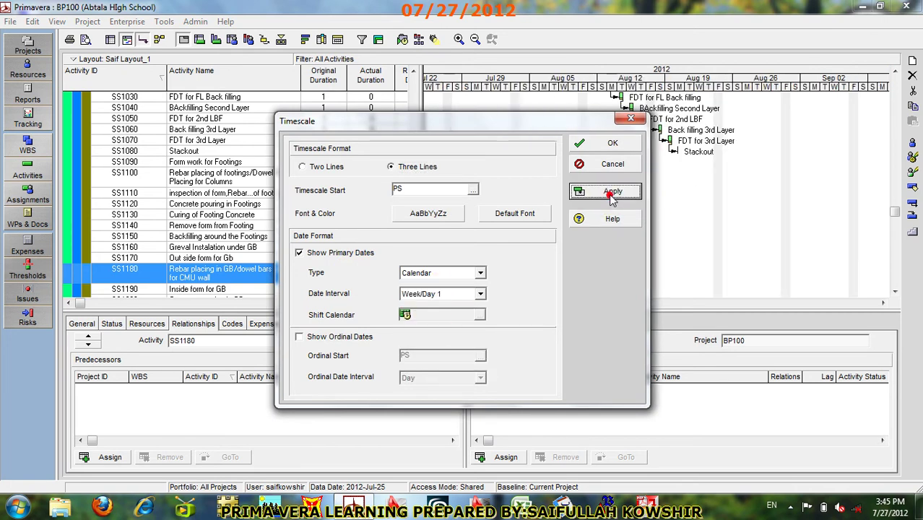
click(613, 145)
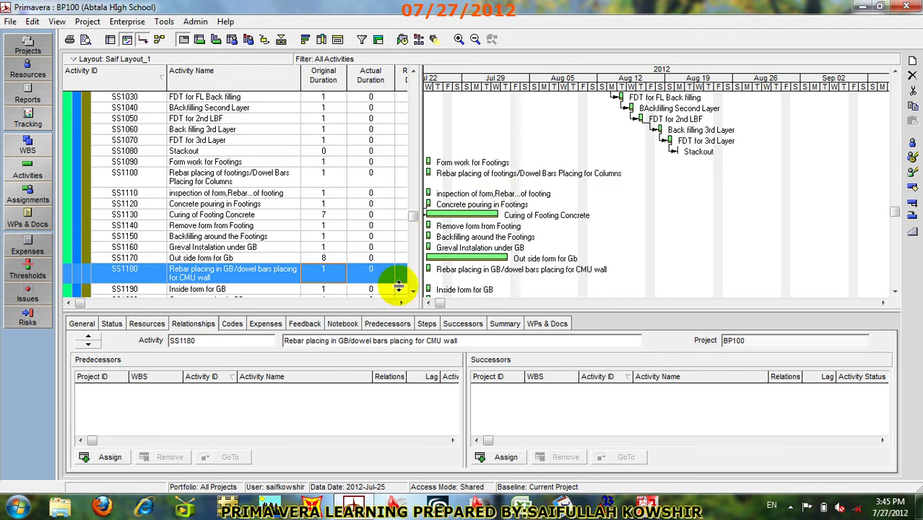
click(429, 303)
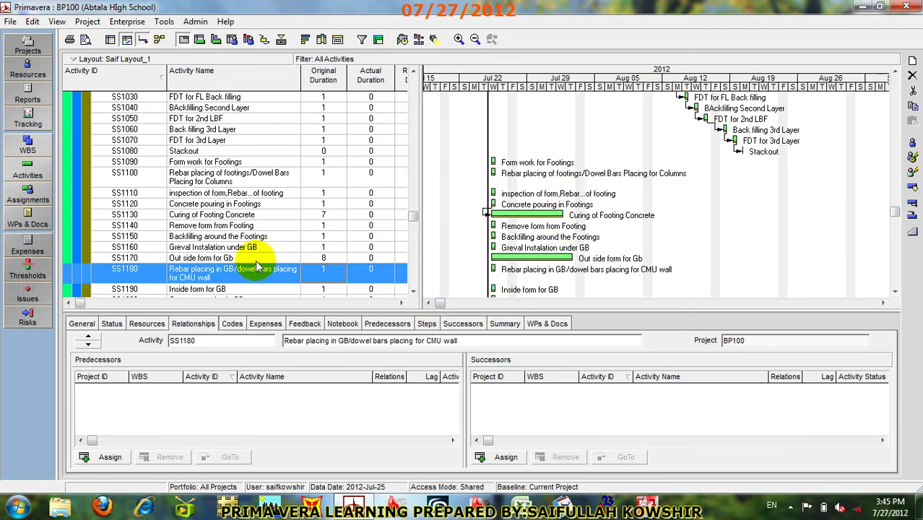
Step: Set the original duration of Rebar placing in GB/dowel bars placing for CMU wall (SS1180) to 3
click(539, 257)
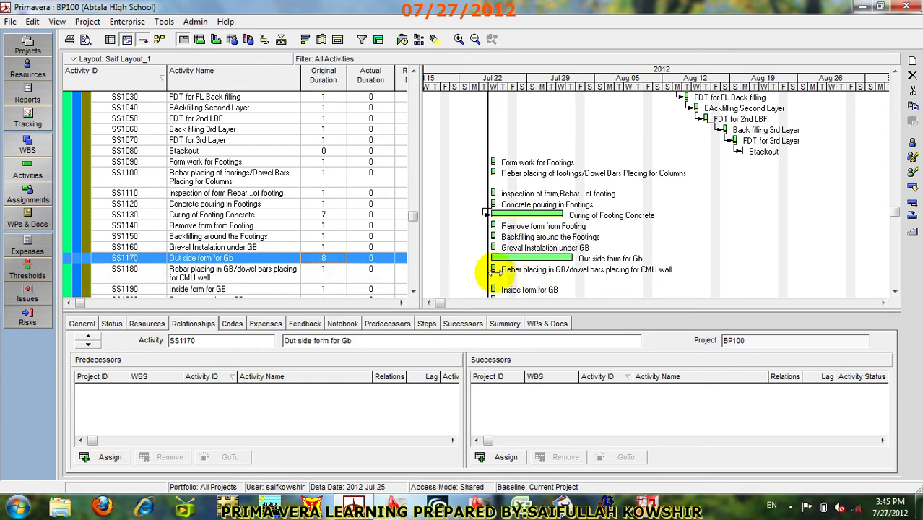
click(322, 270)
click(346, 271)
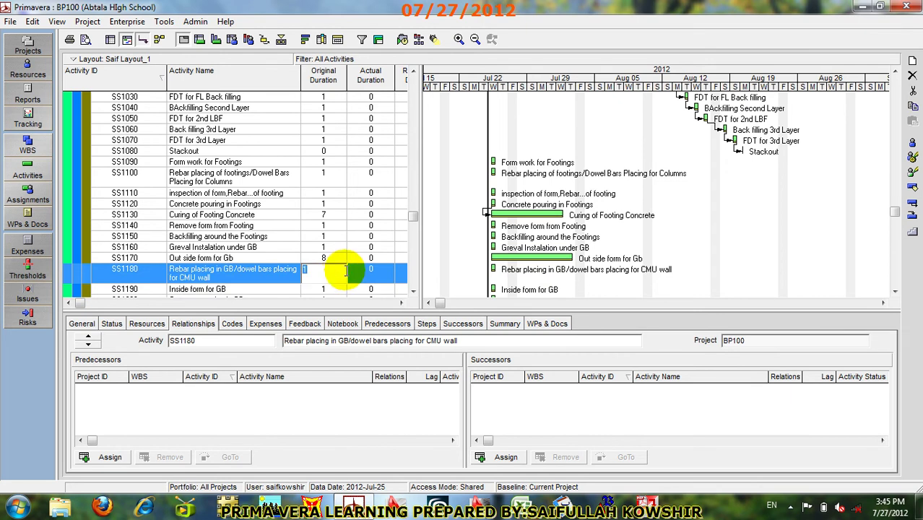
text(3)
click(354, 271)
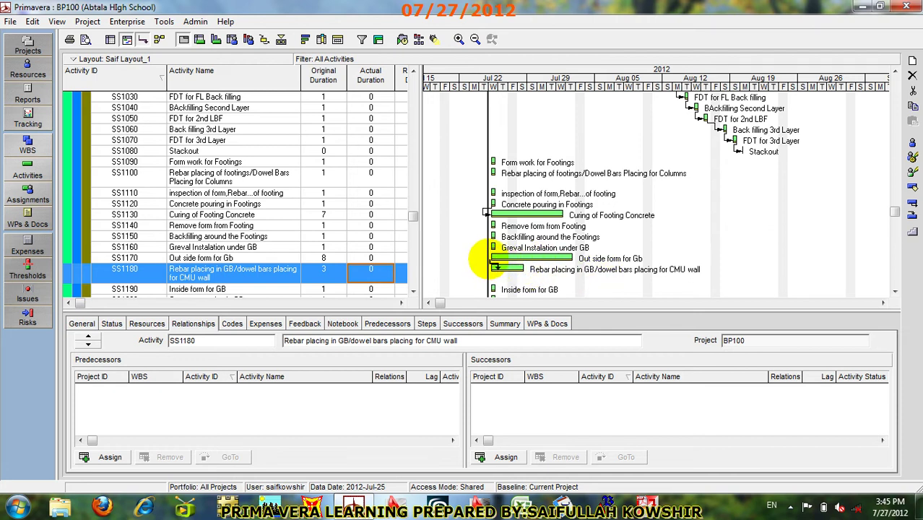
Step: Link Out side form for Gb (SS1170) to Rebar placing in GB (SS1180) with a start-to-start relationship and schedule the project
click(492, 259)
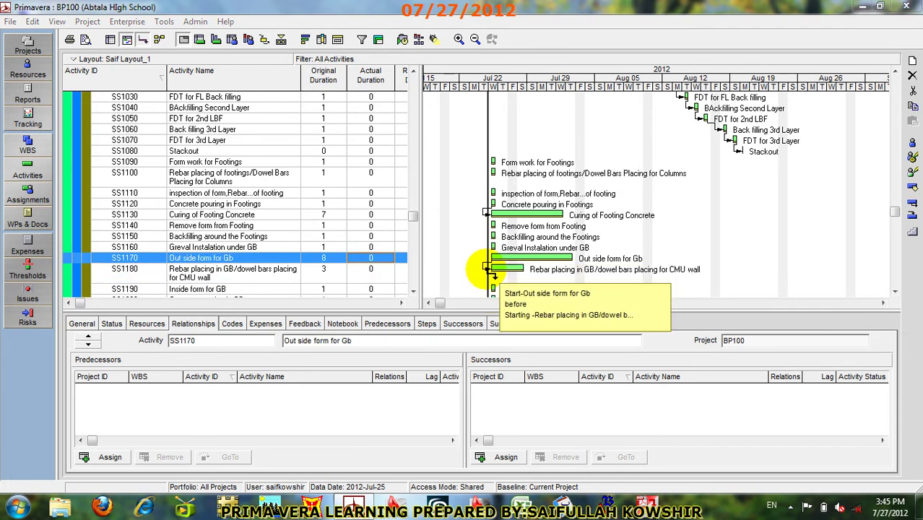
drag(493, 273, 494, 275)
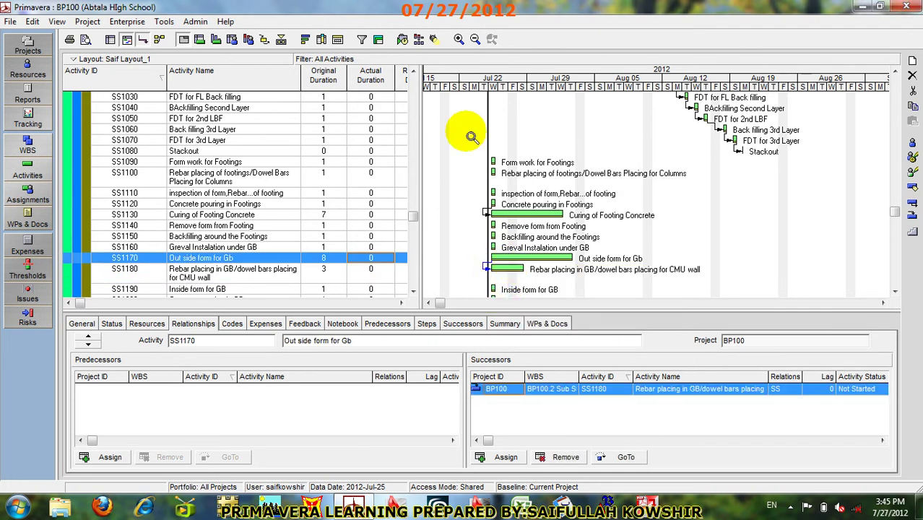
click(403, 39)
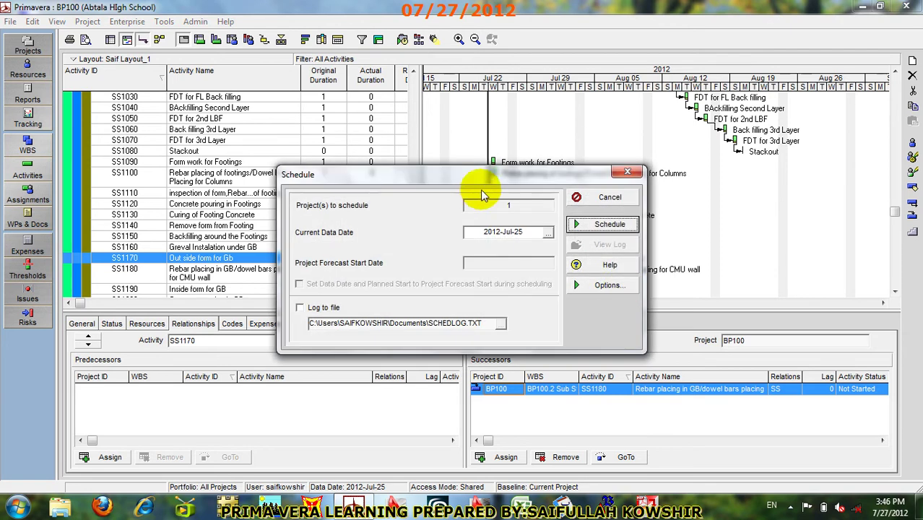
click(620, 225)
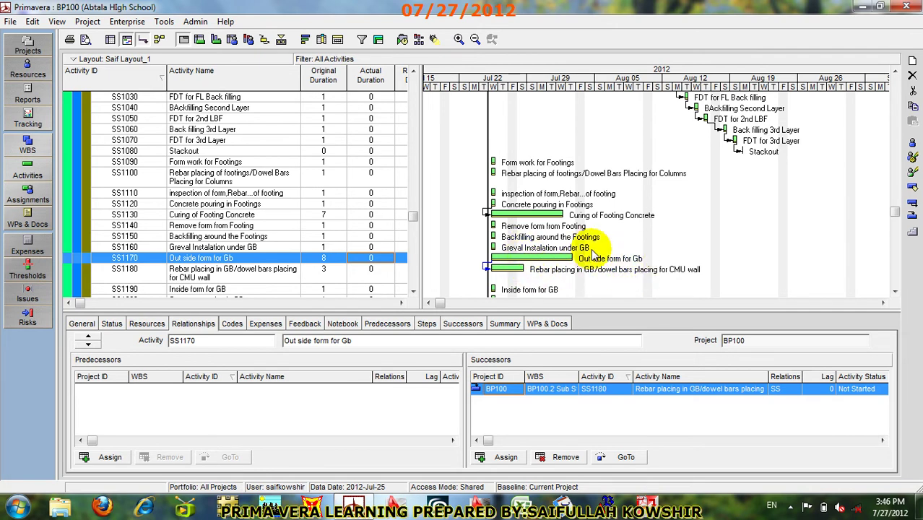
Step: Set the lag of the start-to-start relationship between Out side form for Gb and Rebar placing in GB to 2
double_click(486, 268)
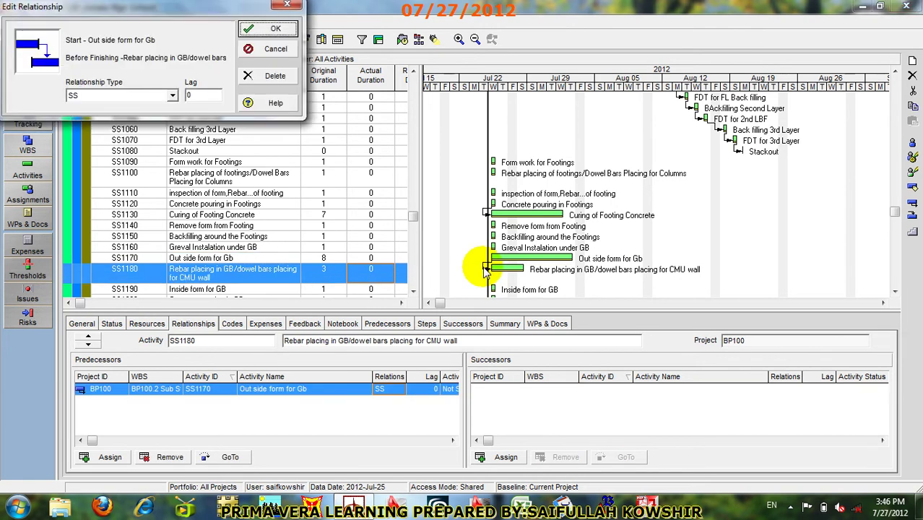
double_click(196, 96)
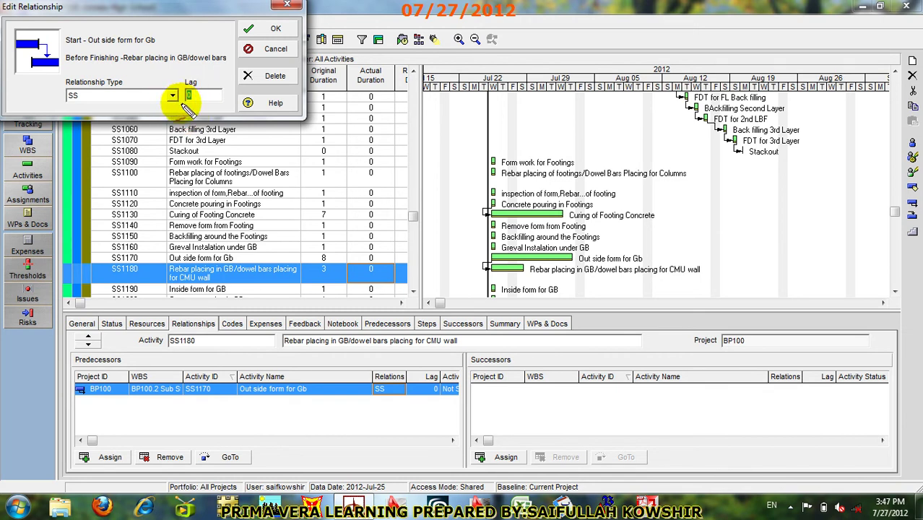
click(200, 103)
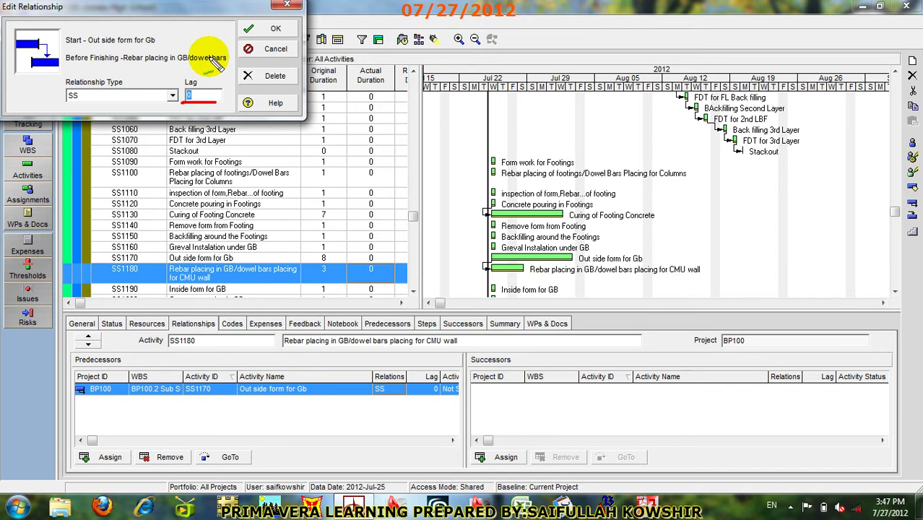
click(190, 33)
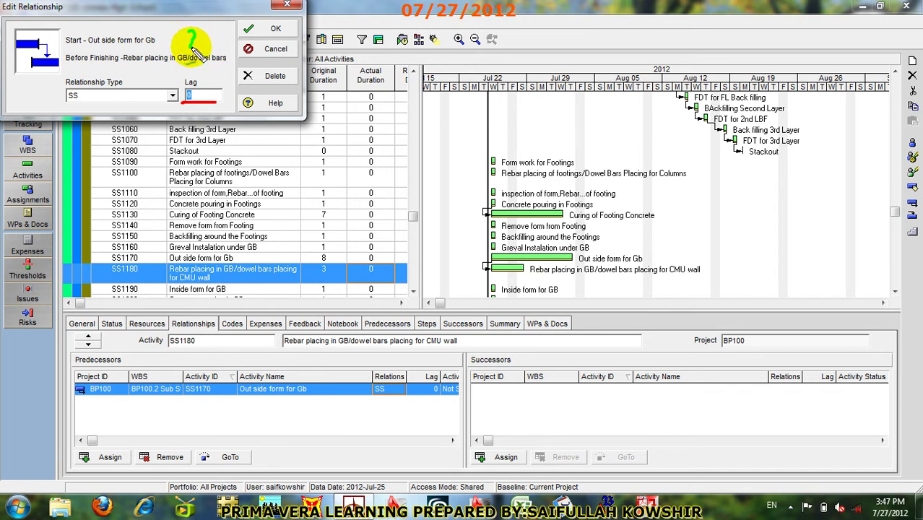
mouse_move(206, 36)
mouse_down()
mouse_move(216, 30)
mouse_move(209, 54)
mouse_move(176, 40)
mouse_move(180, 52)
mouse_up()
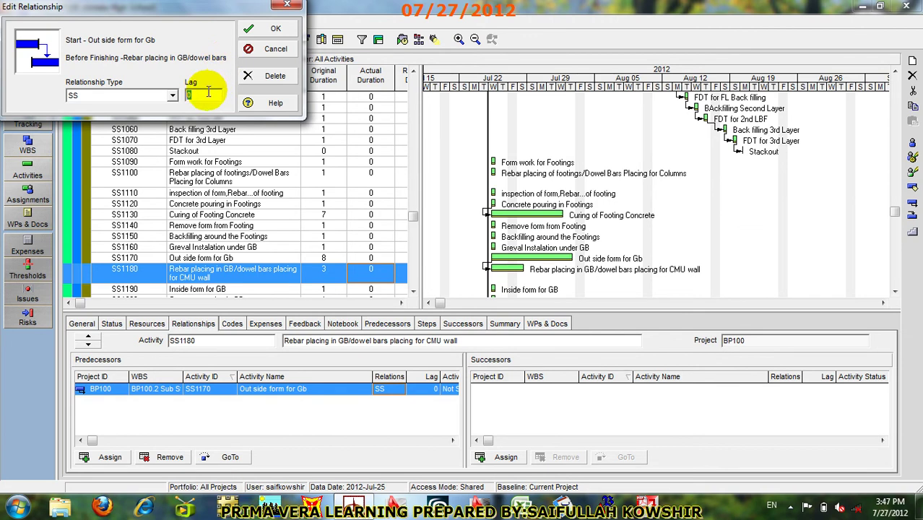
text(2)
click(274, 29)
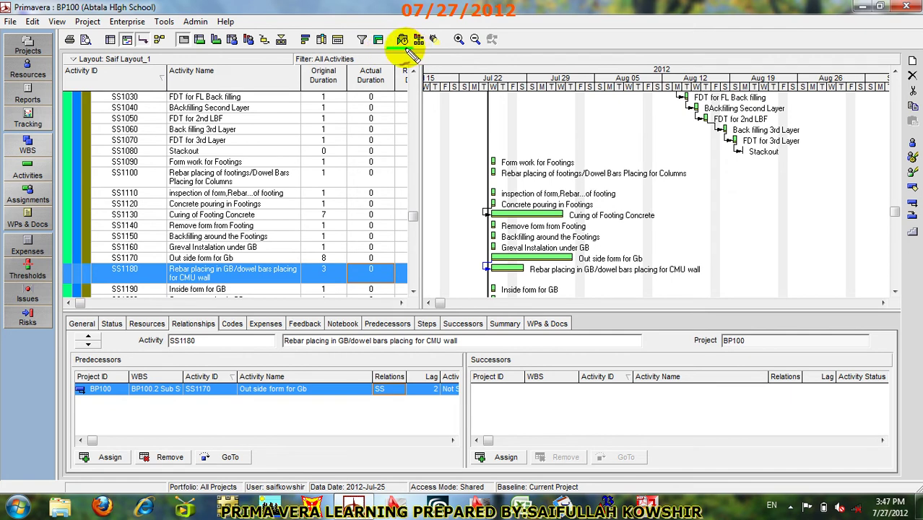
Step: Schedule the project to apply the lag between SS1170 and SS1180
drag(388, 50, 436, 55)
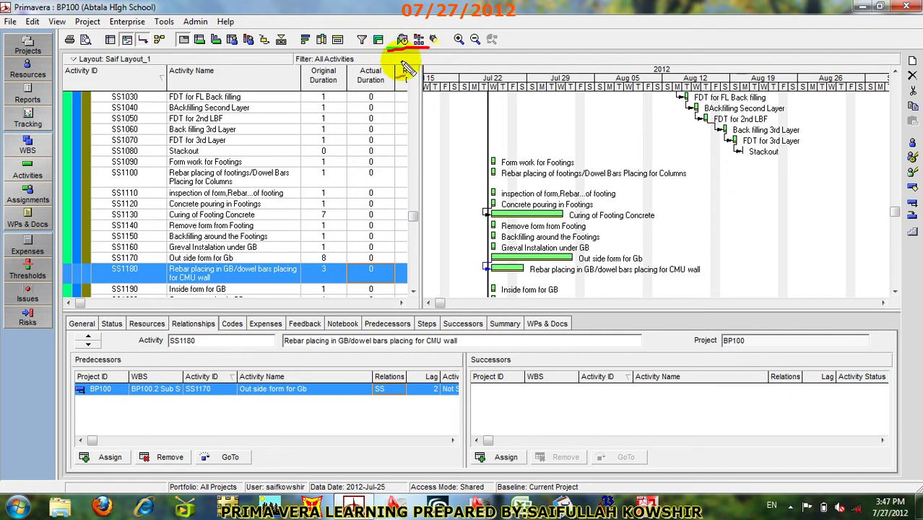
click(401, 41)
click(611, 225)
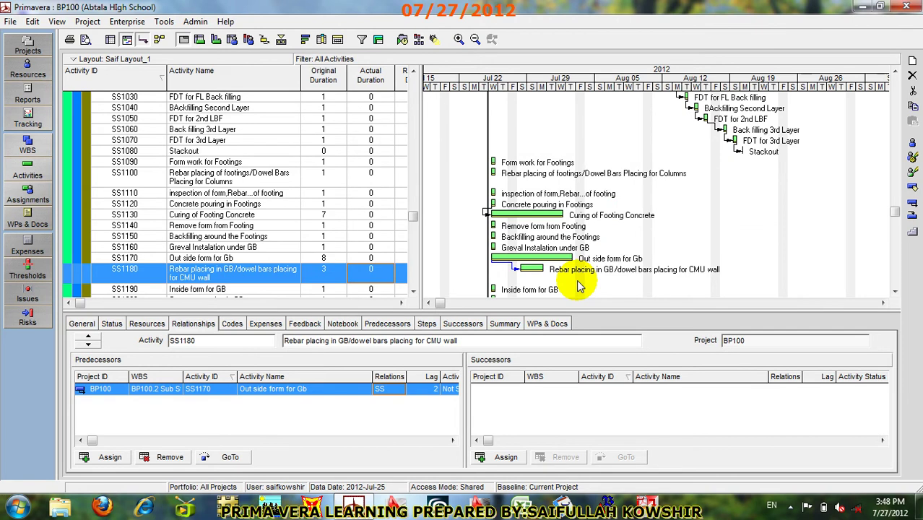
Step: Examine the type and lag of the SS1170 to SS1180 relationship and the relationship type choices for the predecessor of SS1180
double_click(513, 267)
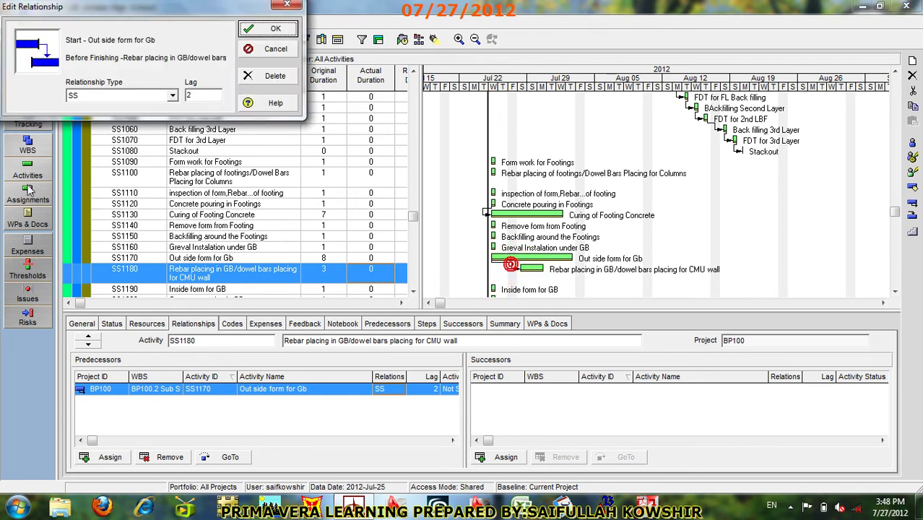
click(193, 91)
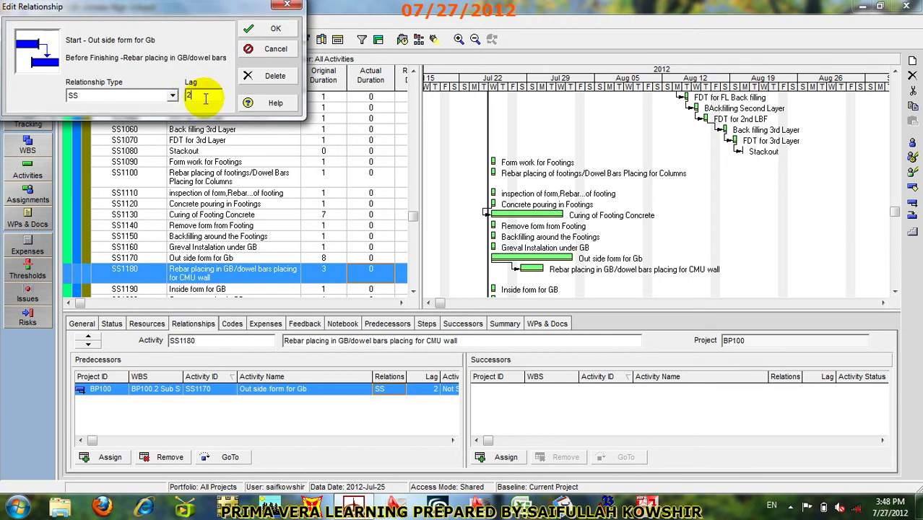
click(265, 28)
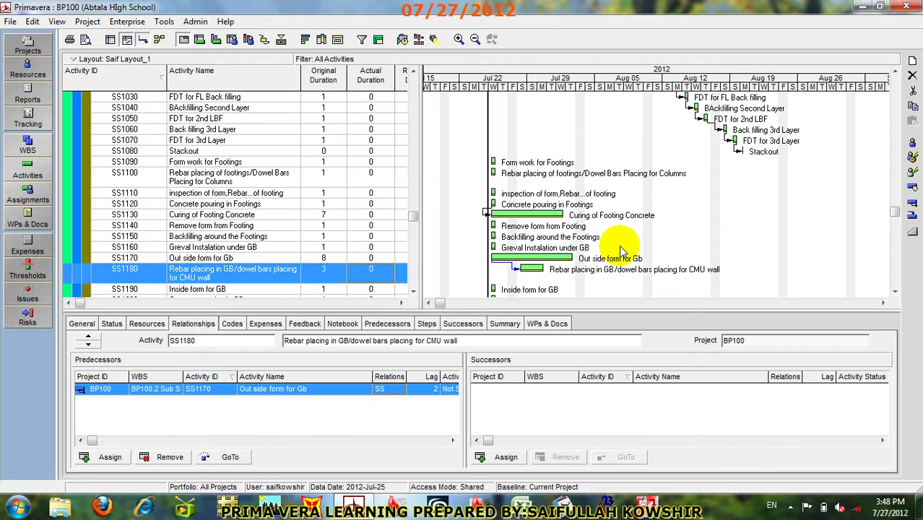
scroll(560, 153, up, 3)
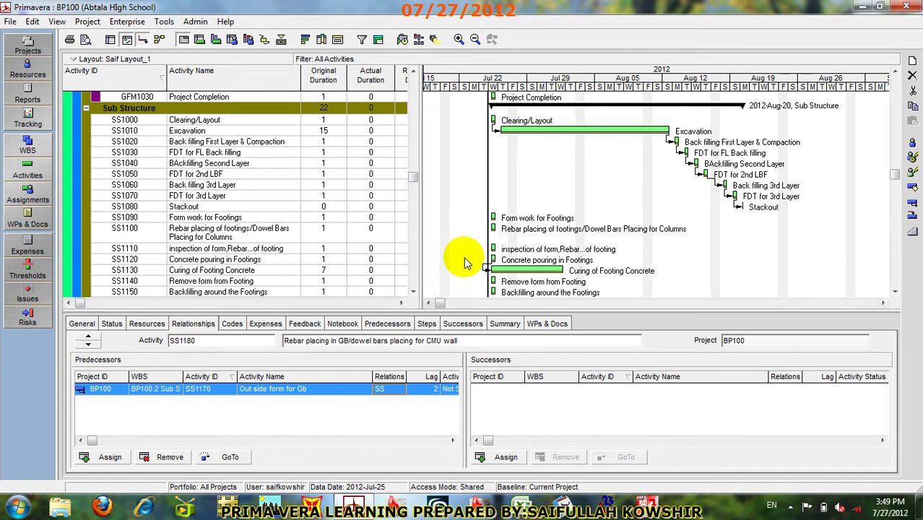
click(390, 389)
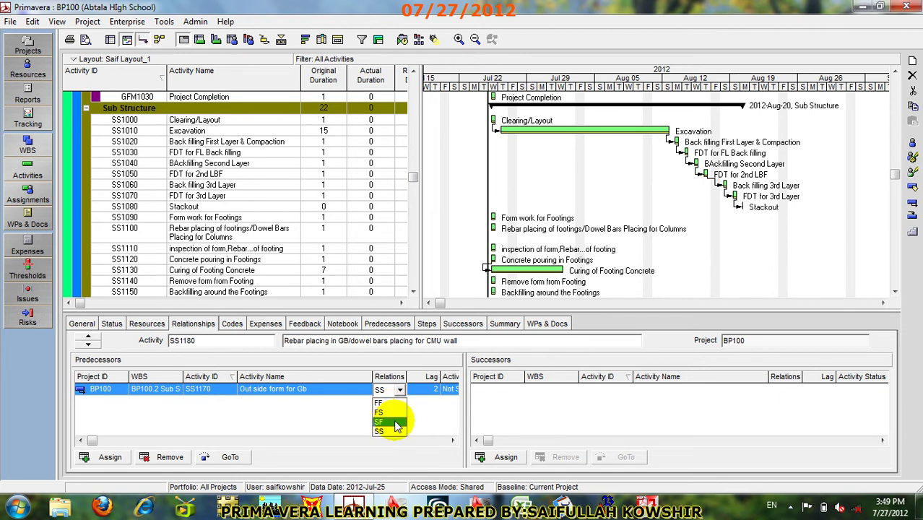
click(395, 391)
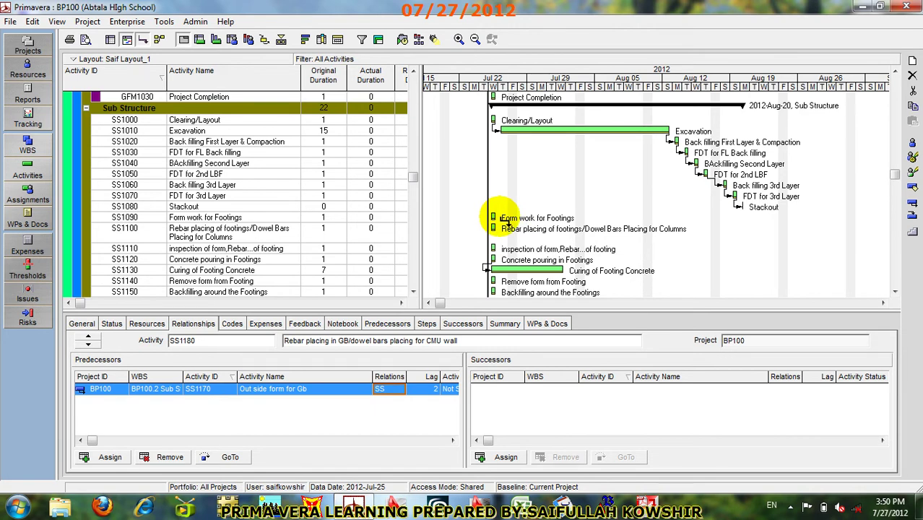
Step: Try a start-to-start relationship from Form work for Footings (SS1090) to Rebar placing of footings (SS1100) and delete it
mouse_move(506, 223)
mouse_down()
mouse_move(498, 217)
mouse_move(506, 232)
mouse_move(494, 228)
mouse_up()
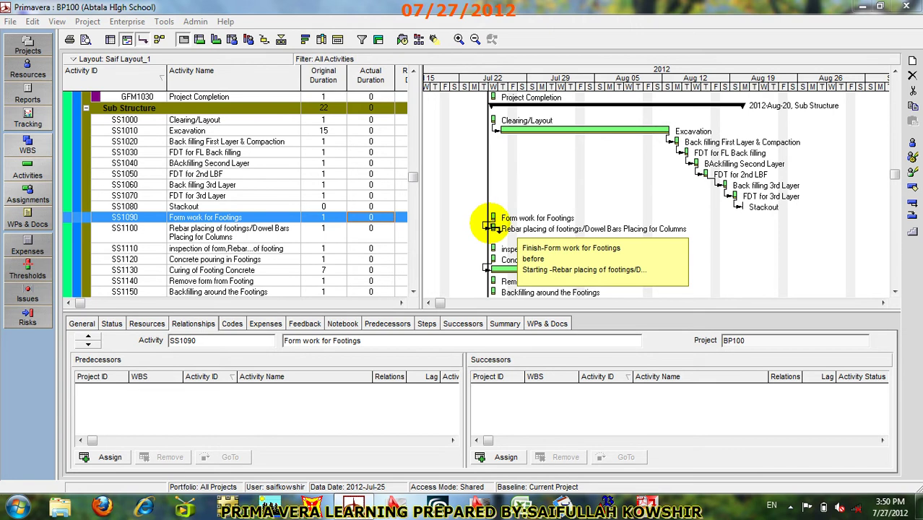
drag(491, 227, 494, 218)
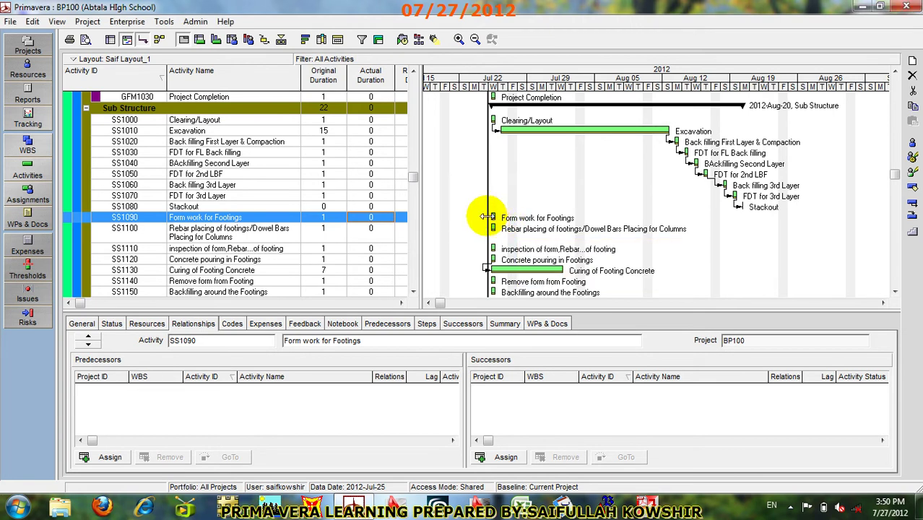
drag(488, 217, 485, 228)
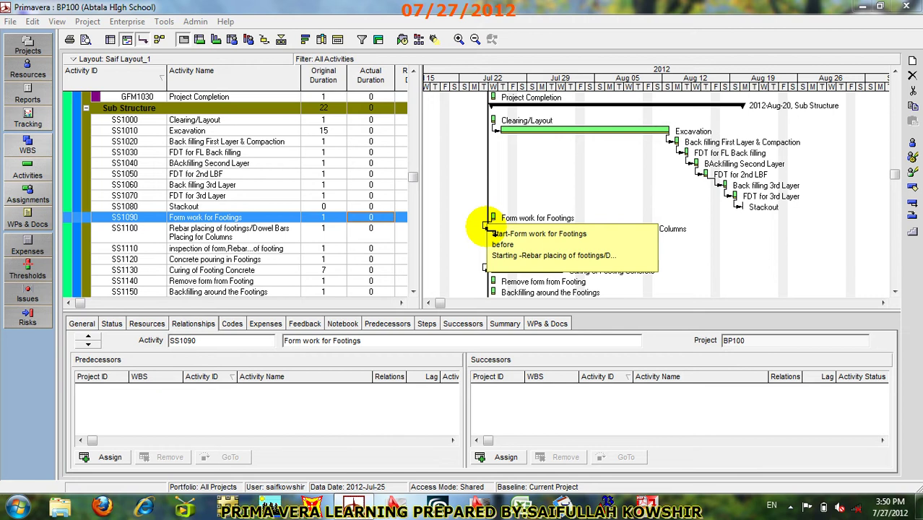
drag(485, 228, 493, 229)
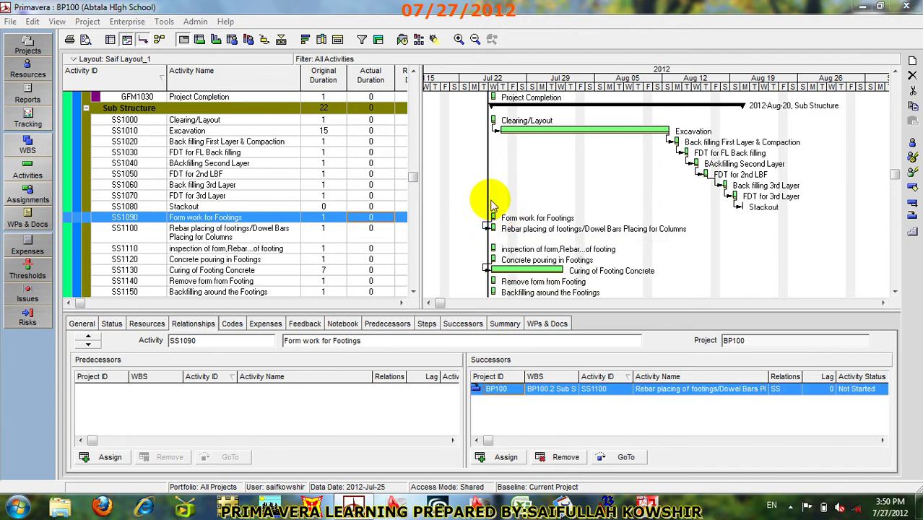
key(Delete)
key(Return)
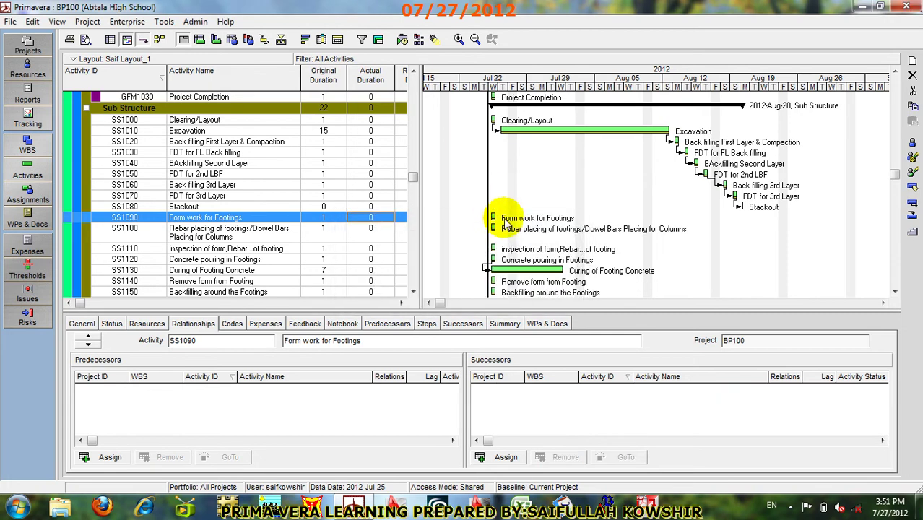
Step: Link Form work for Footings (SS1090) to Rebar placing of footings (SS1100) with a finish-to-start relationship and schedule the project
mouse_move(497, 220)
mouse_down()
mouse_move(505, 226)
mouse_move(488, 230)
mouse_up()
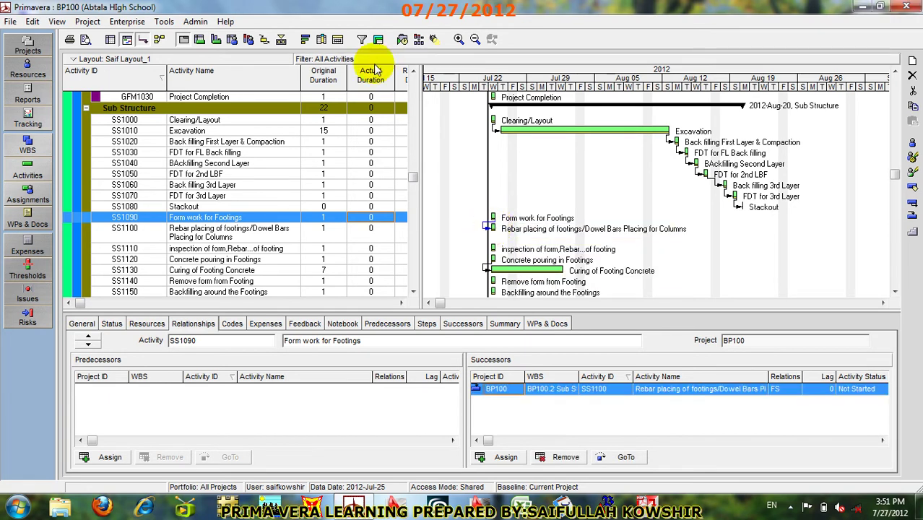
click(402, 39)
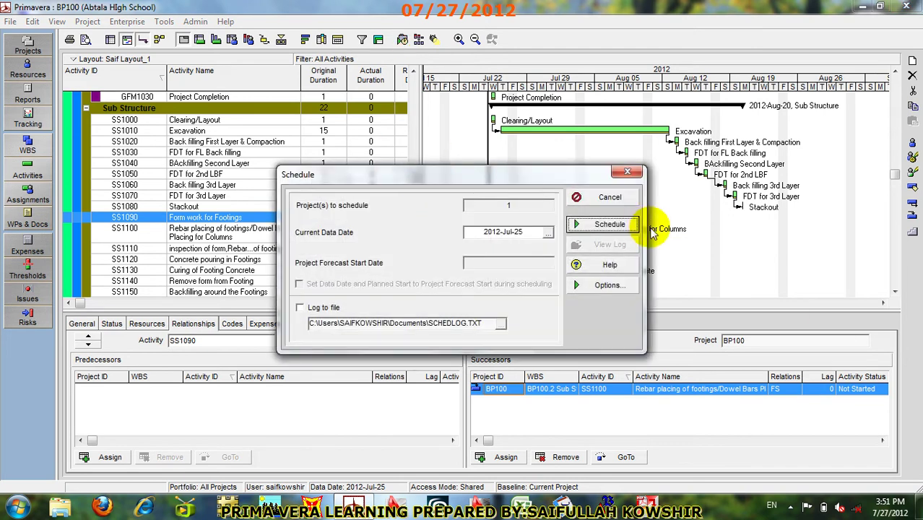
click(610, 223)
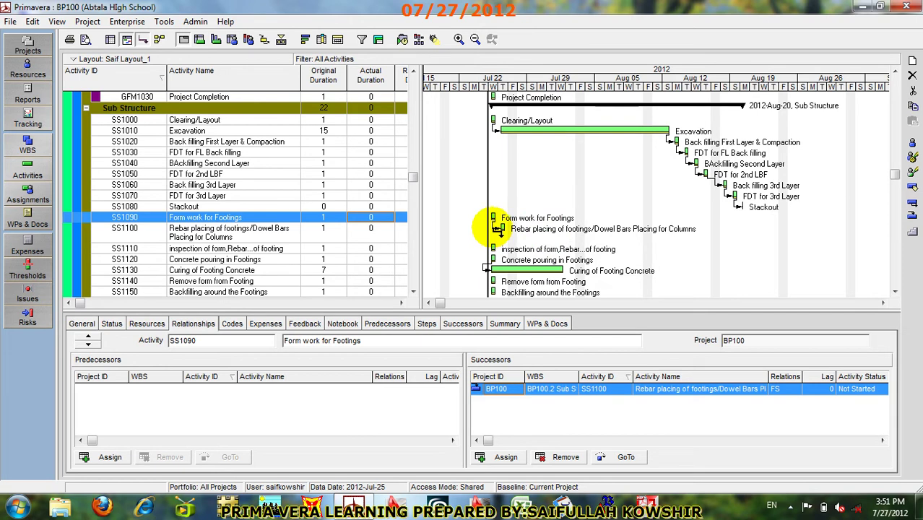
Step: Change the Form work for Footings (SS1090) to Rebar placing of footings (SS1100) relationship to SS and schedule the project
double_click(492, 226)
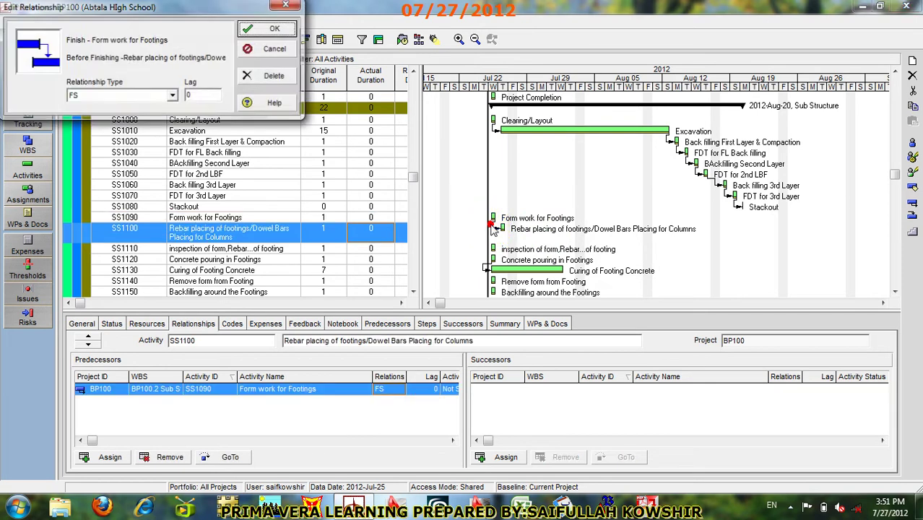
click(171, 95)
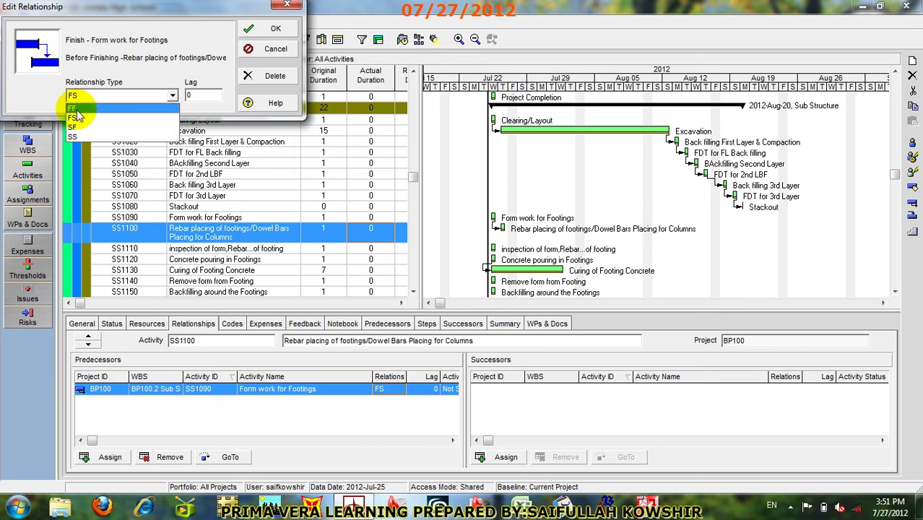
click(81, 137)
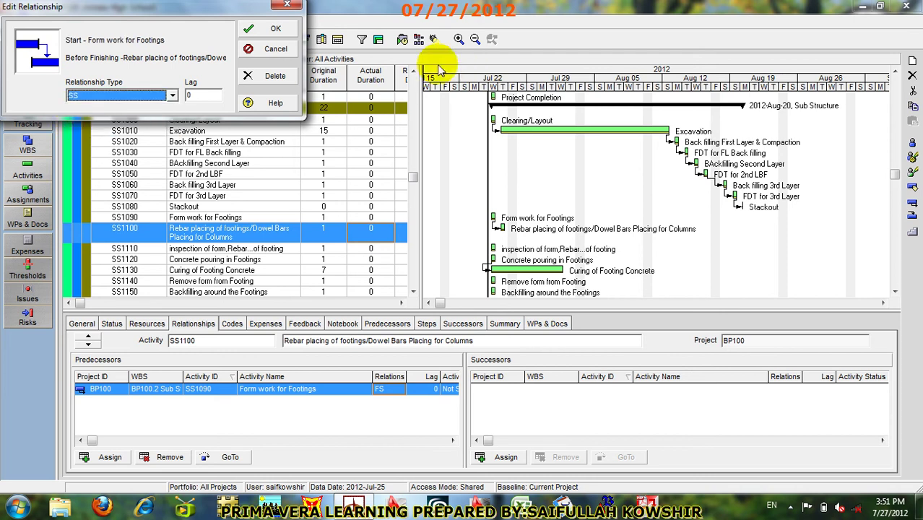
click(256, 31)
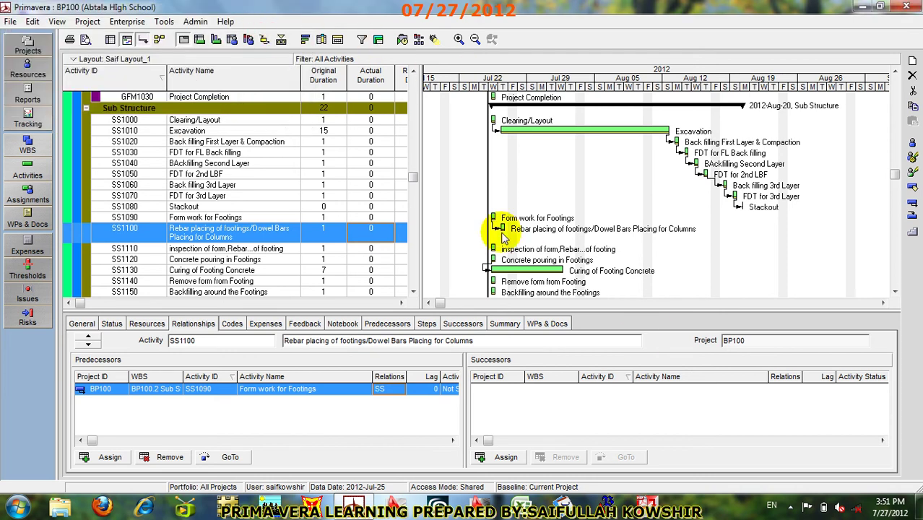
click(402, 39)
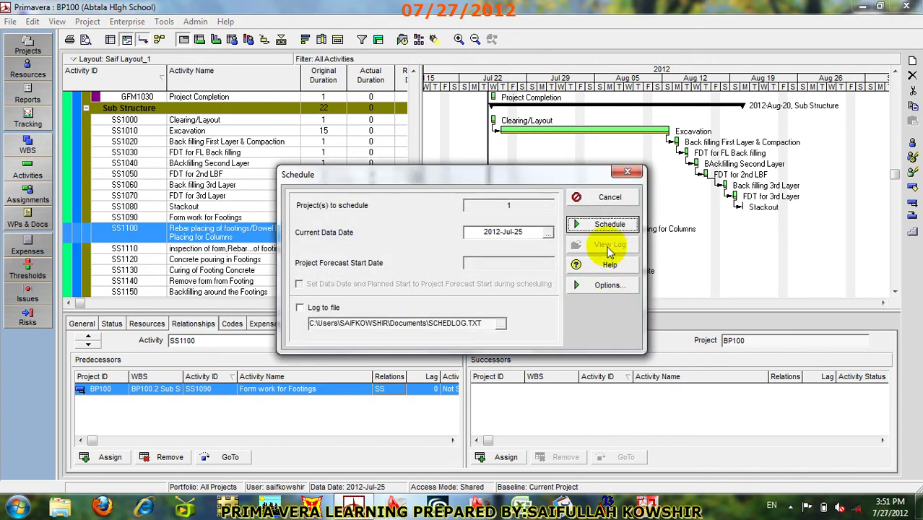
click(606, 223)
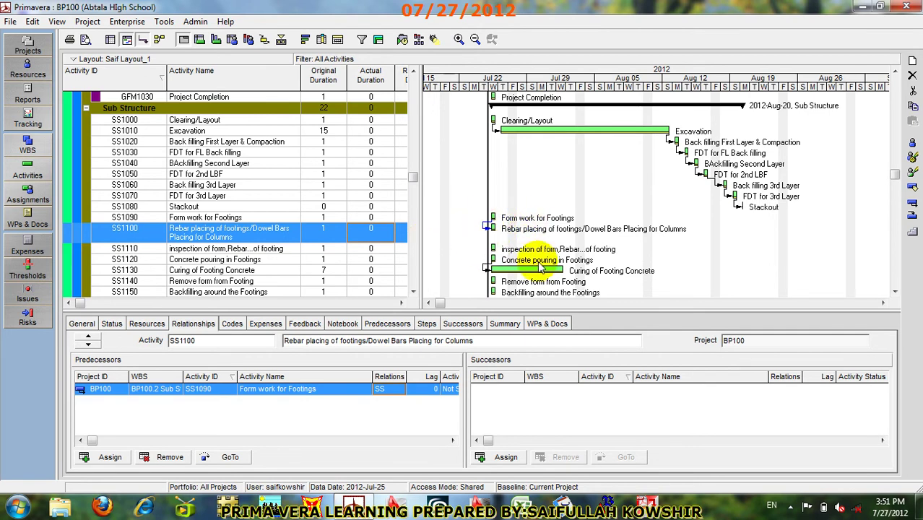
Step: Set the SS1090 to SS1100 relationship type back to FS and reschedule the project
click(486, 220)
double_click(485, 224)
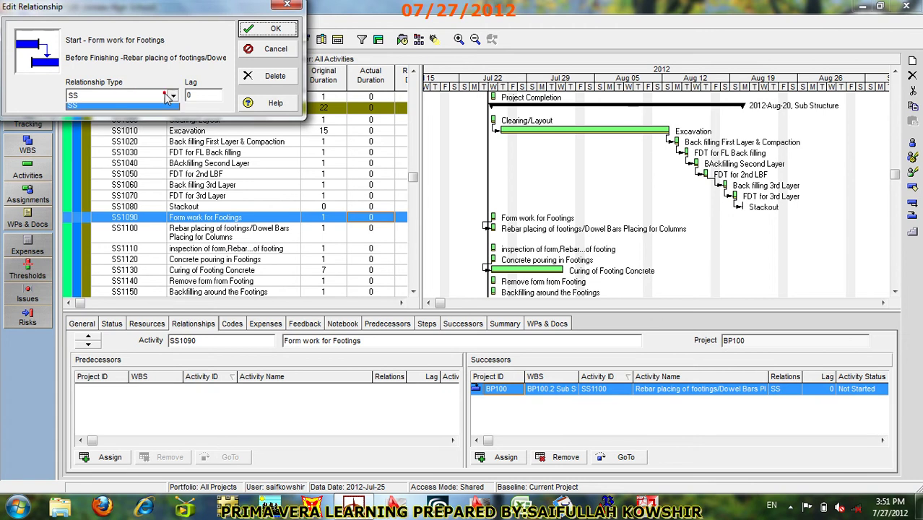
click(147, 95)
click(91, 114)
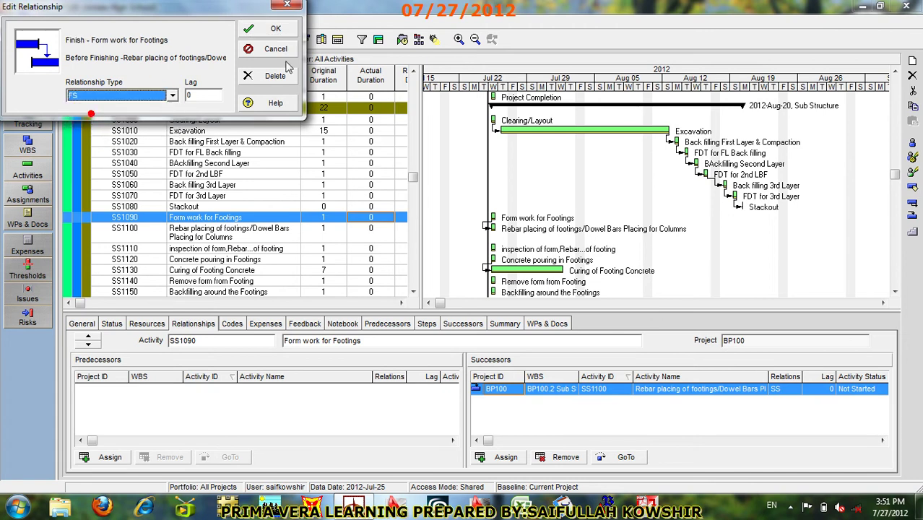
click(269, 28)
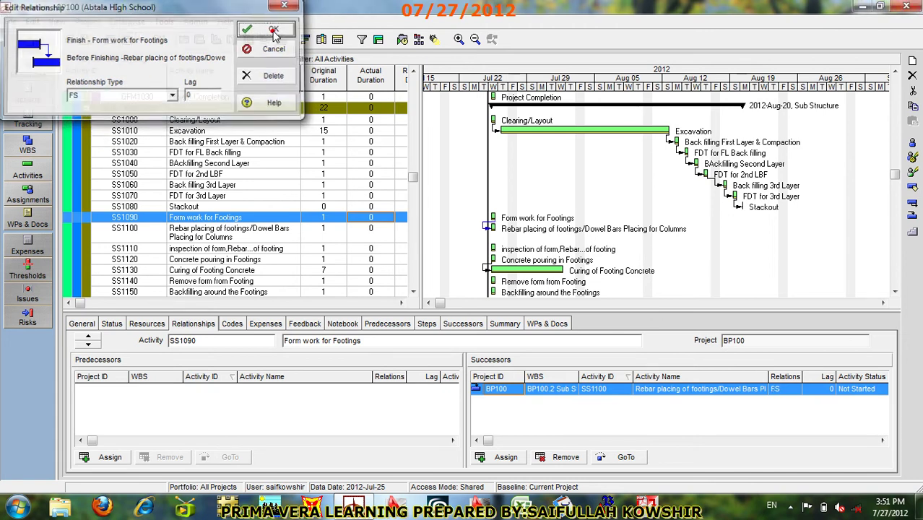
click(402, 40)
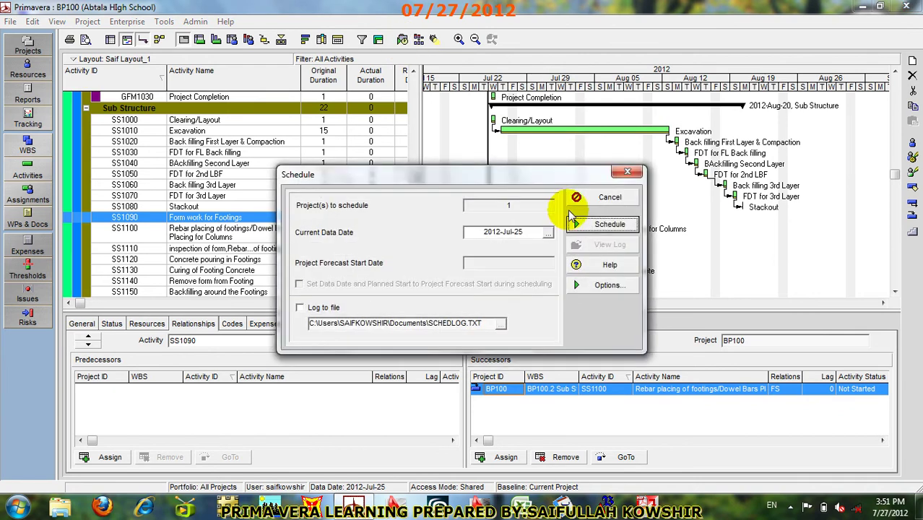
click(603, 224)
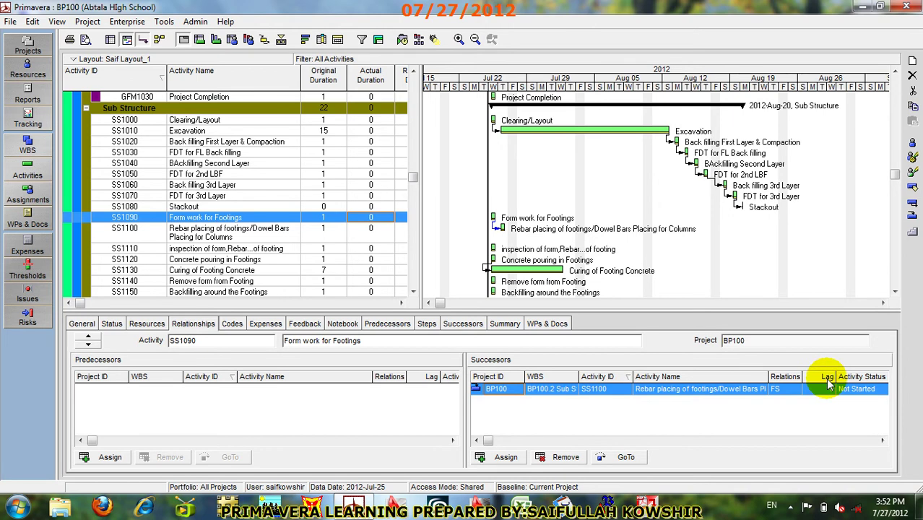
Step: Link Curing of Footing Concrete (SS1130) to Remove form from Footing (SS1140) with a finish-to-start relationship and schedule the project
scroll(647, 250, down, 2)
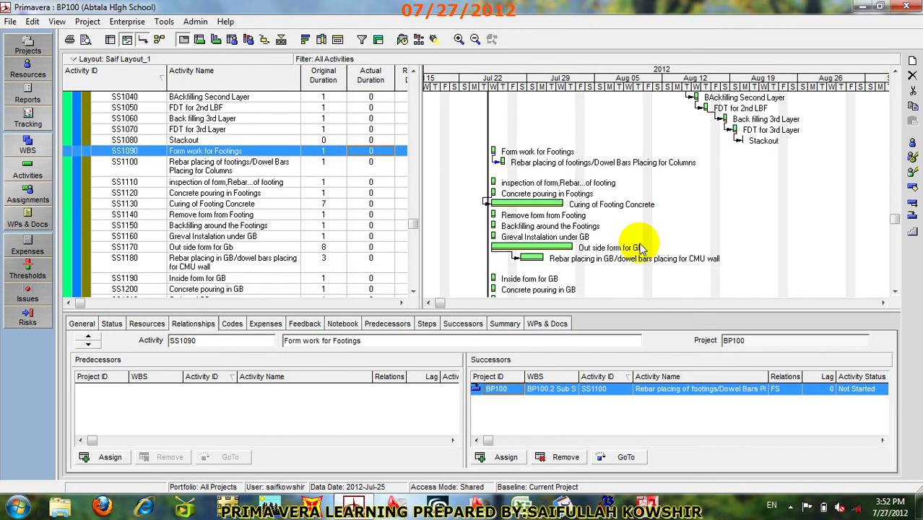
click(571, 209)
mouse_move(549, 217)
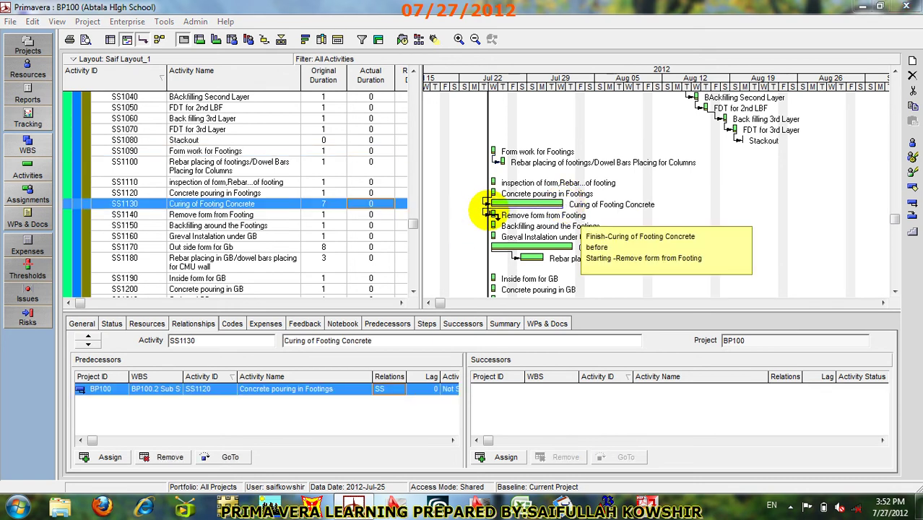
click(484, 210)
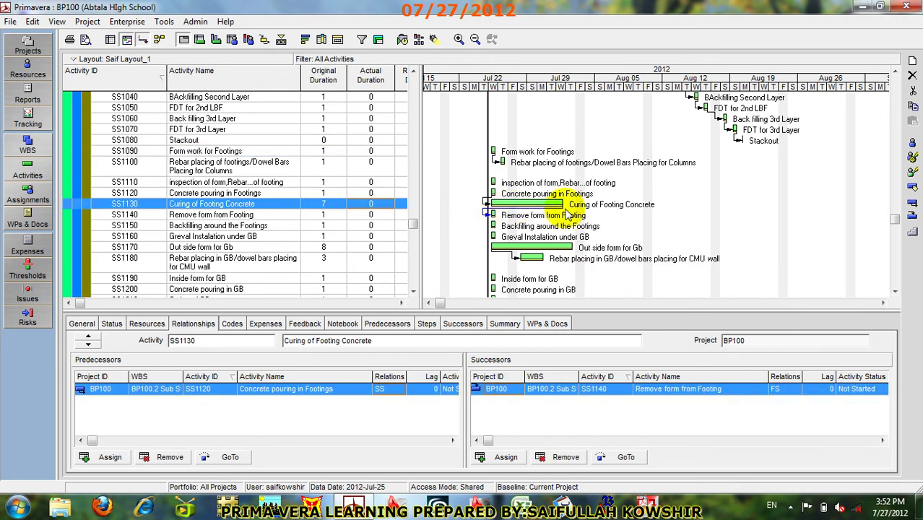
click(402, 39)
click(610, 219)
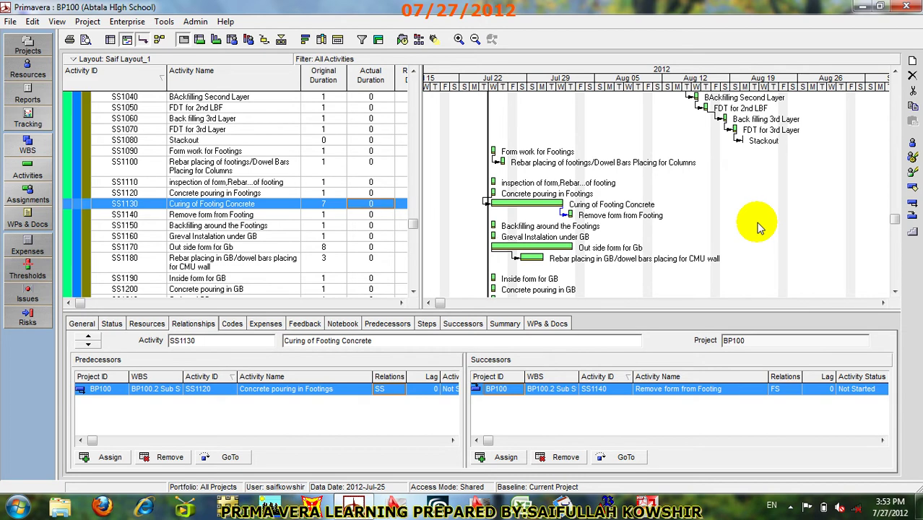
Step: Set a lag of -2 on the SS1130 to SS1140 finish-to-start relationship and schedule the project
double_click(562, 215)
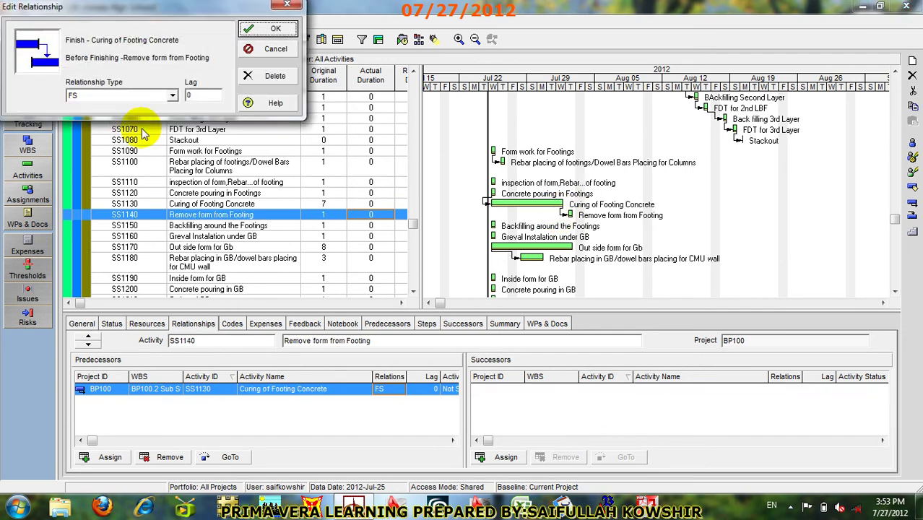
click(197, 97)
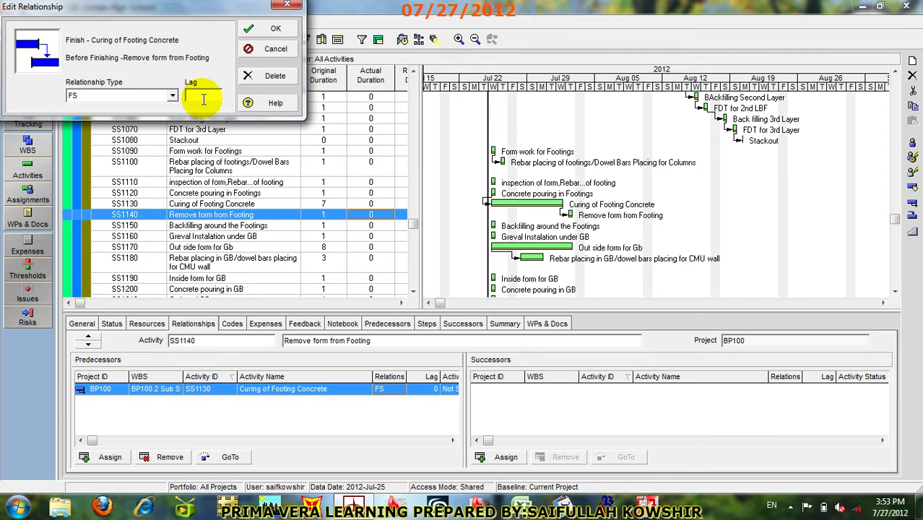
text(-2)
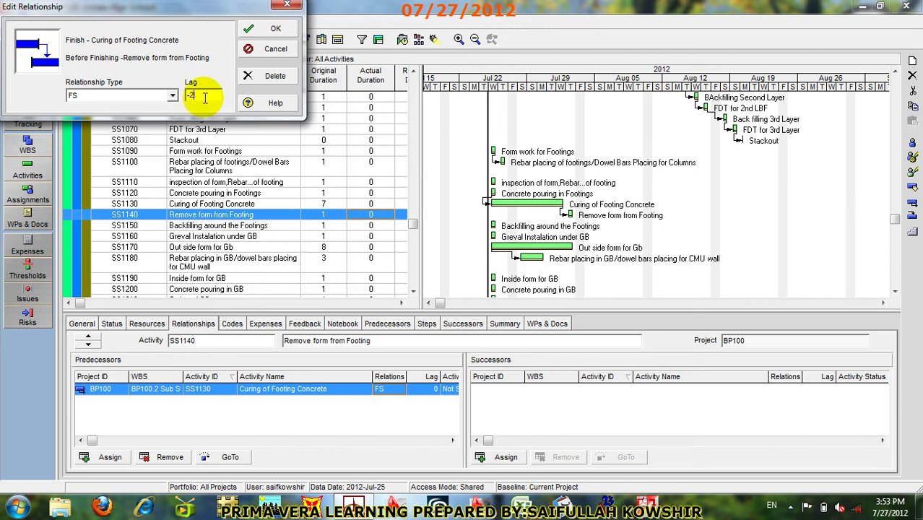
click(276, 29)
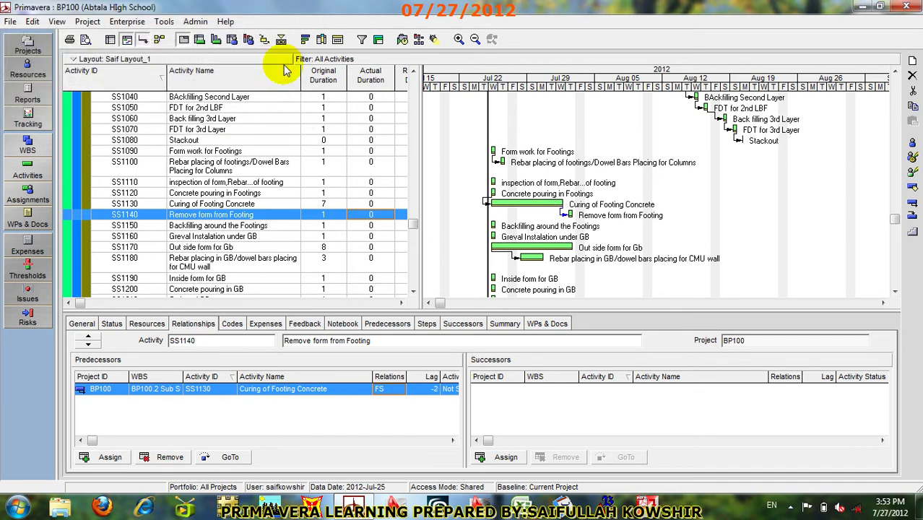
click(402, 40)
click(629, 220)
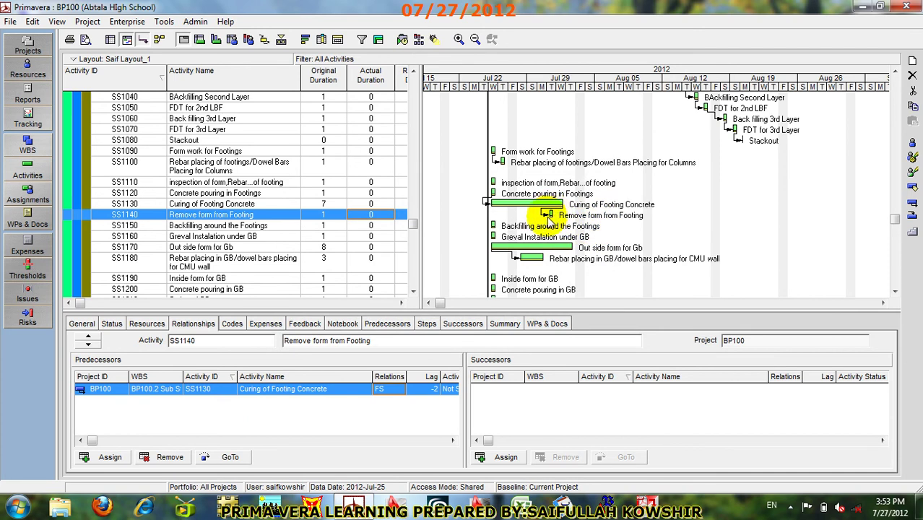
Step: Set the original duration of Remove form from Footing (SS1140) to 5
click(328, 215)
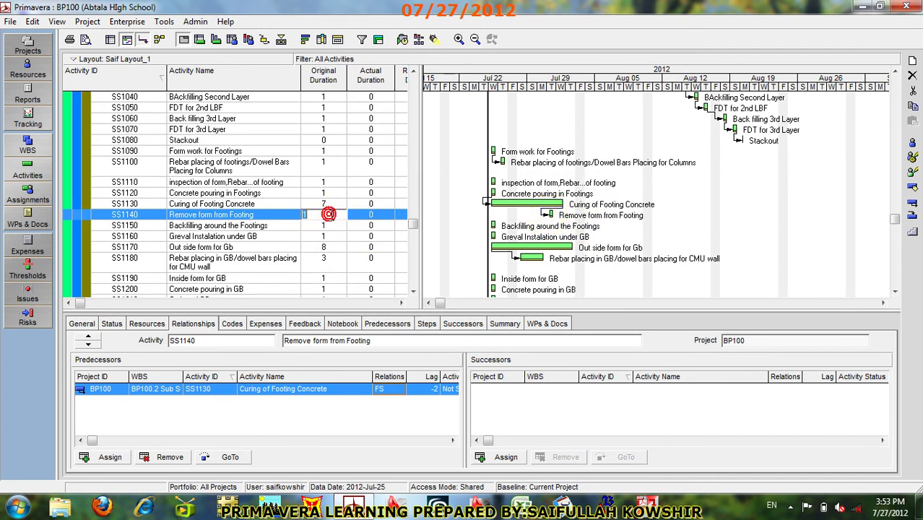
text(5)
click(370, 217)
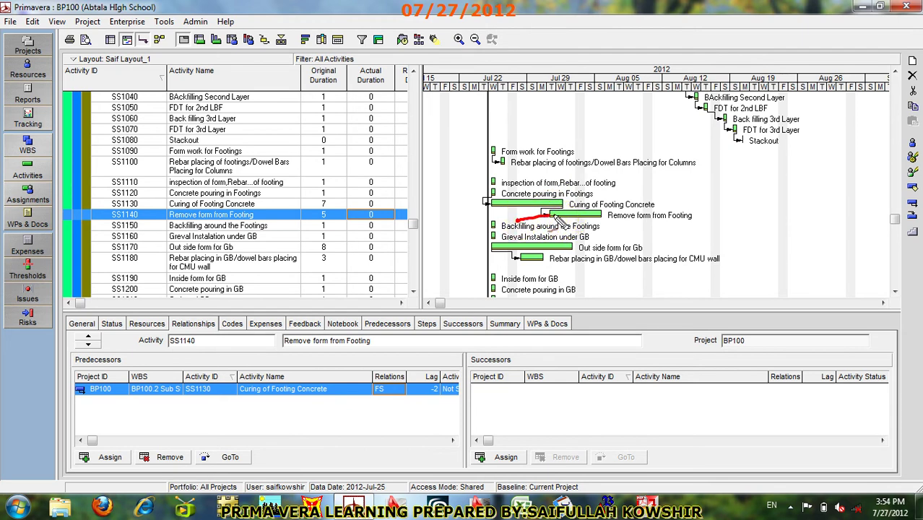
drag(515, 224, 590, 220)
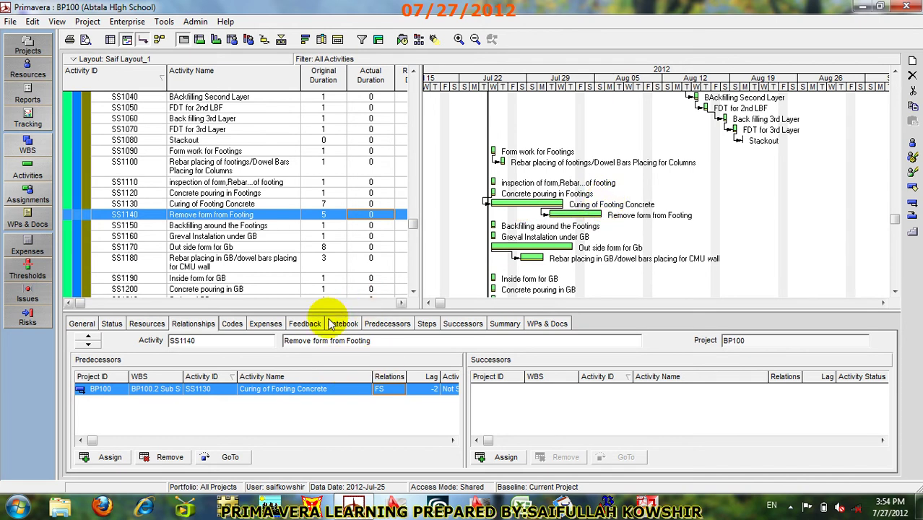
Step: Assign the footing inspection activity (SS1110) as a predecessor of Remove form from Footing (SS1140) and schedule the project
click(366, 325)
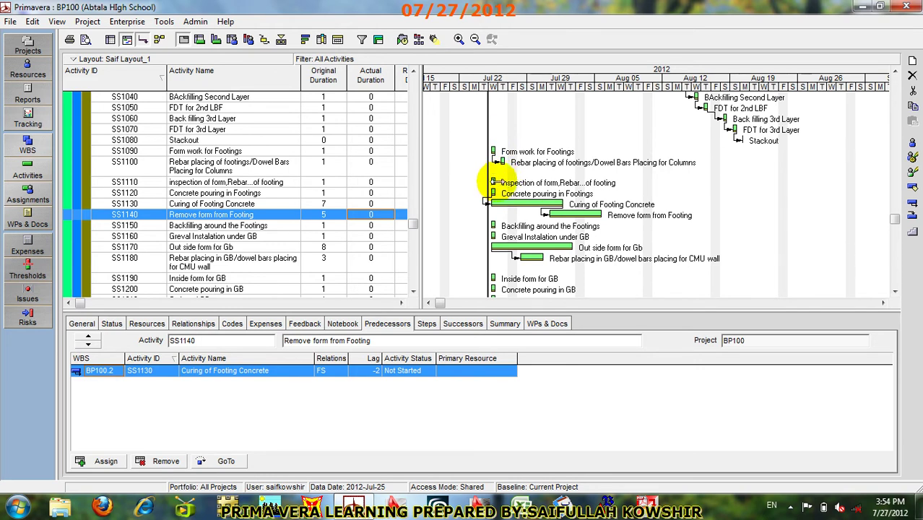
click(110, 464)
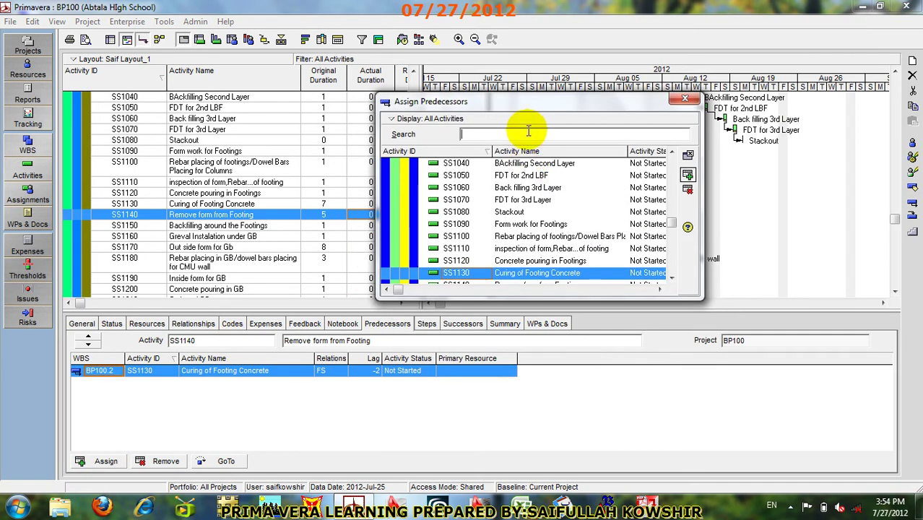
text(ins)
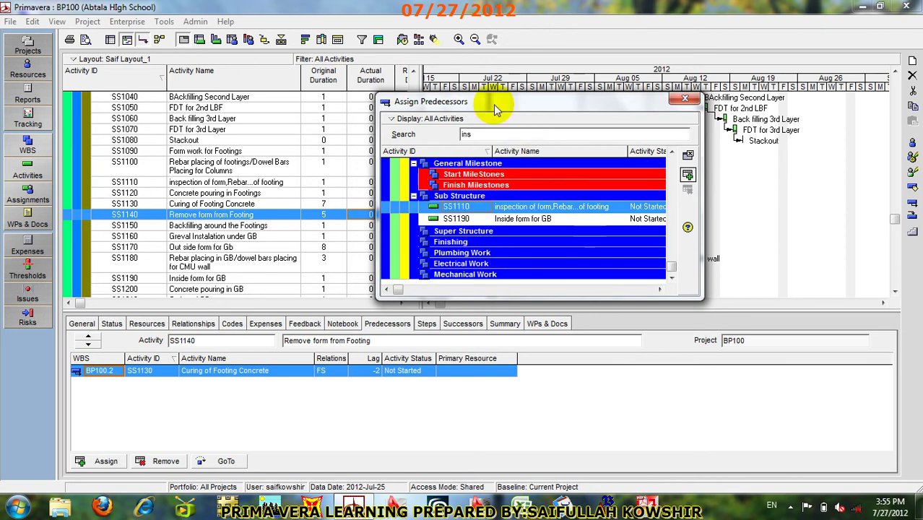
drag(588, 103, 603, 257)
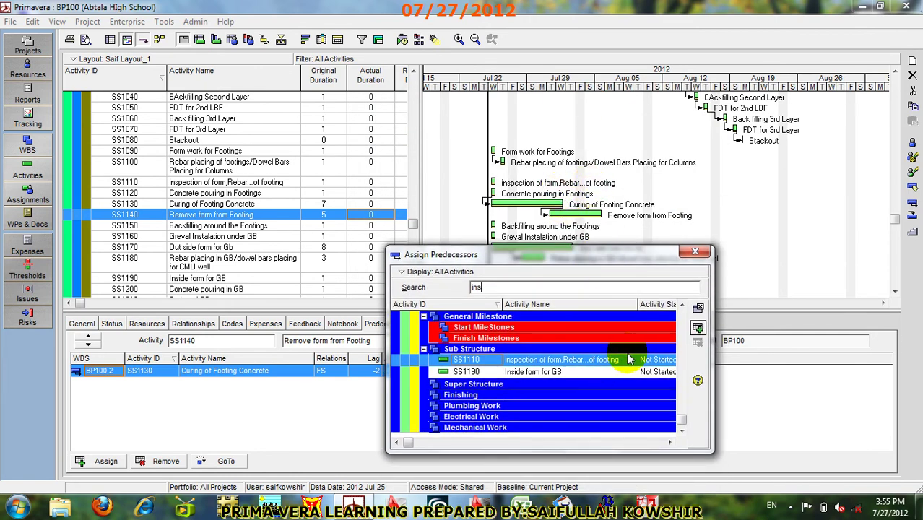
click(697, 326)
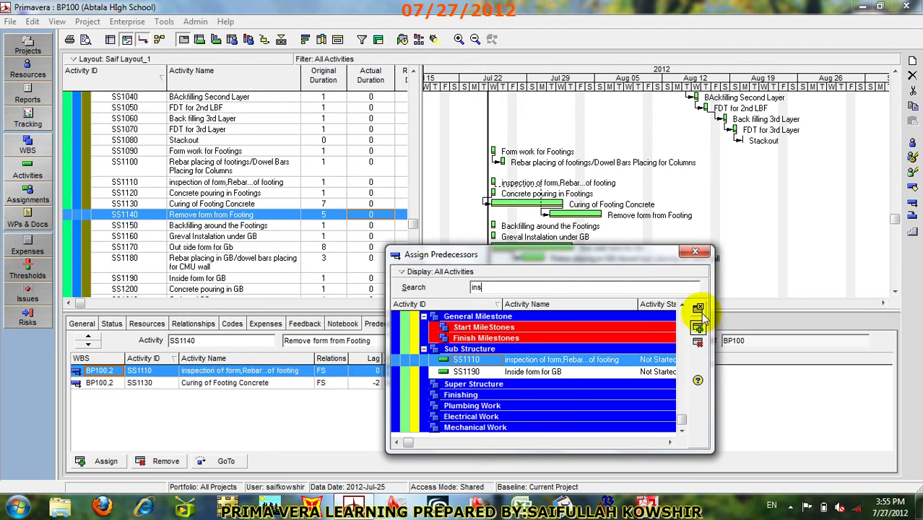
click(698, 307)
click(607, 216)
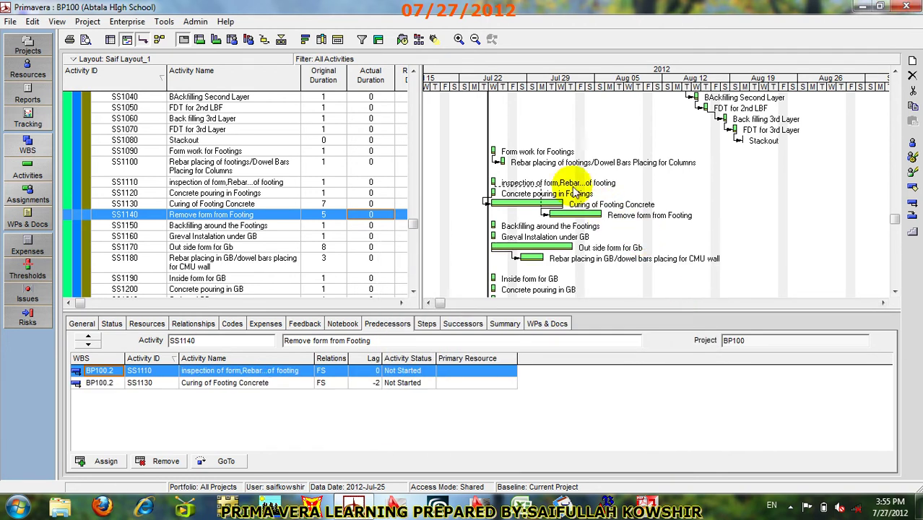
click(402, 42)
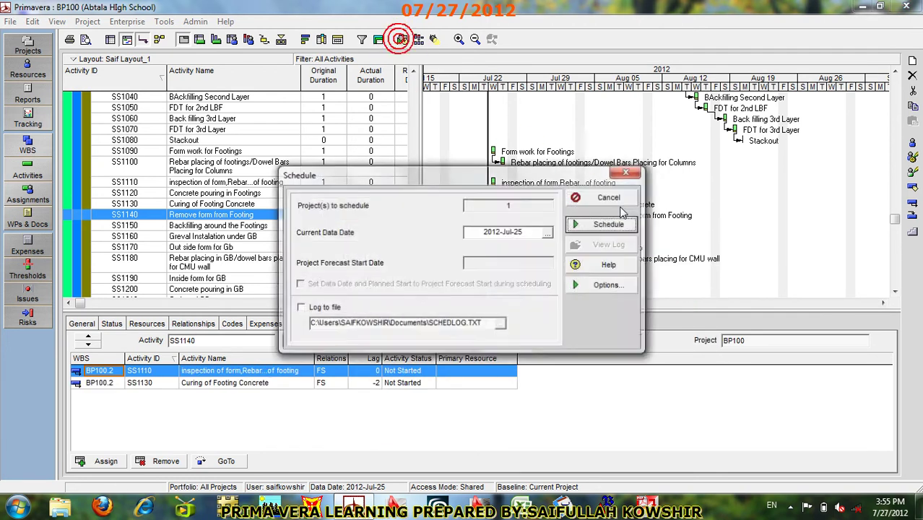
click(611, 165)
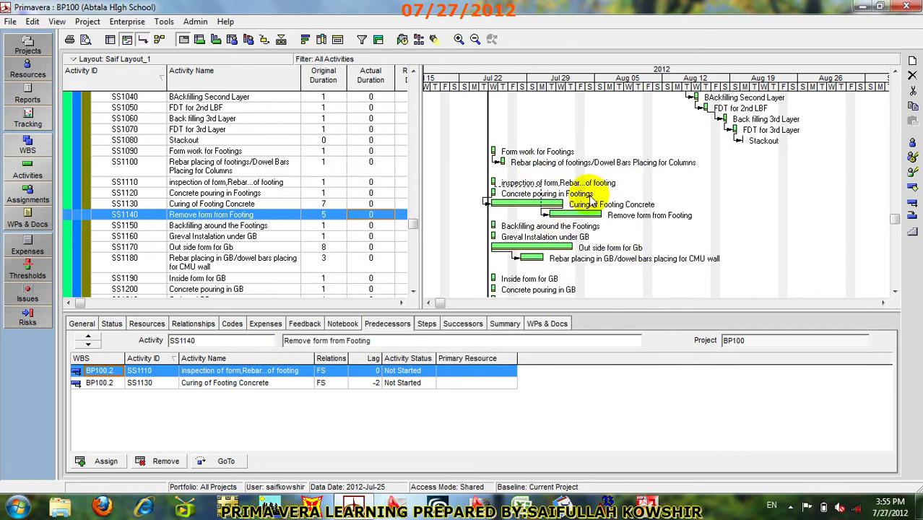
Step: Delete the relationship from the footing inspection activity (SS1110) to Remove form from Footing (SS1140)
click(543, 194)
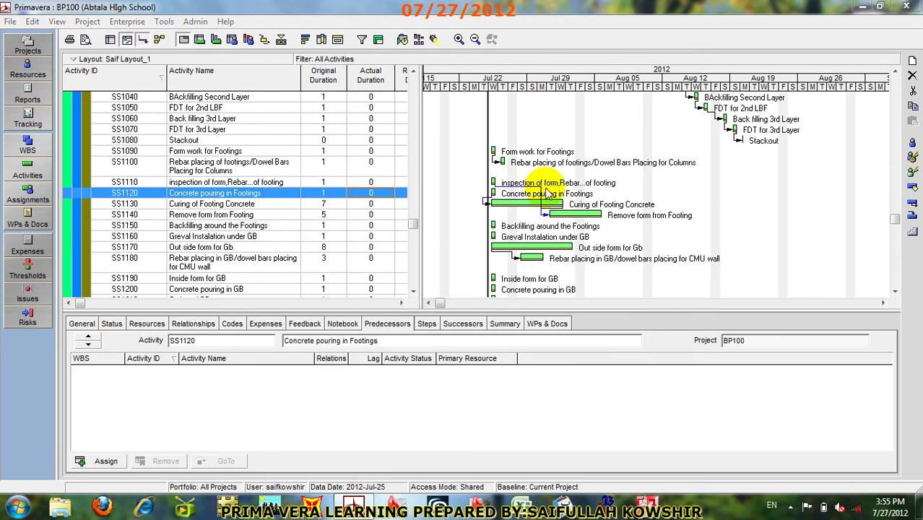
key(Delete)
click(426, 287)
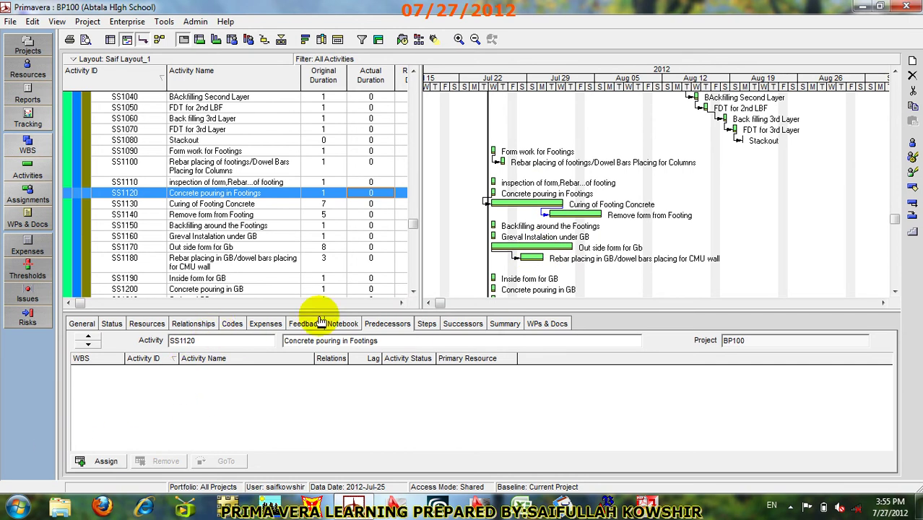
Step: Remove the Curing of Footing Concrete (SS1130) predecessor from Remove form from Footing (SS1140) and schedule the project
click(576, 216)
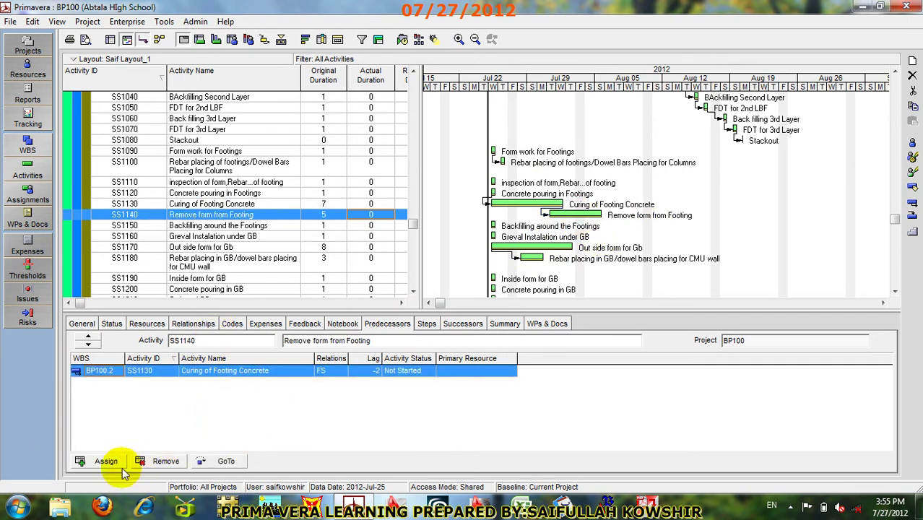
click(160, 462)
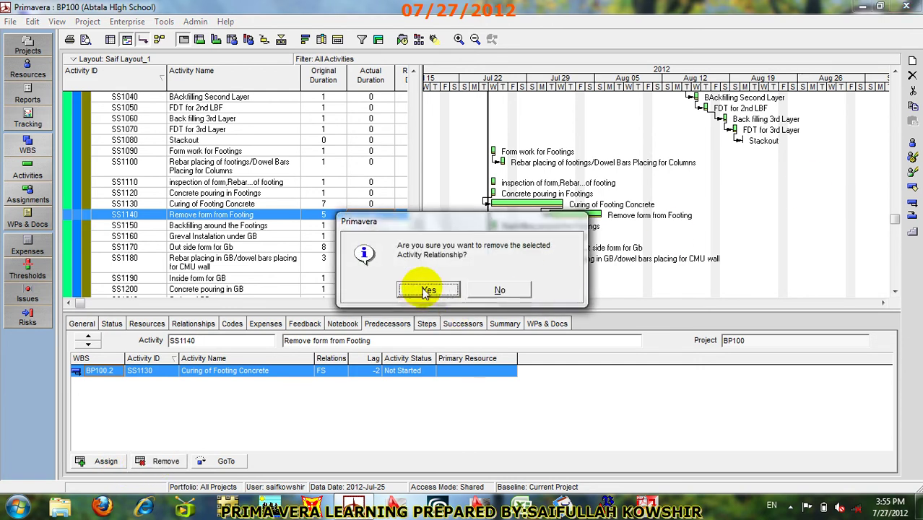
click(428, 292)
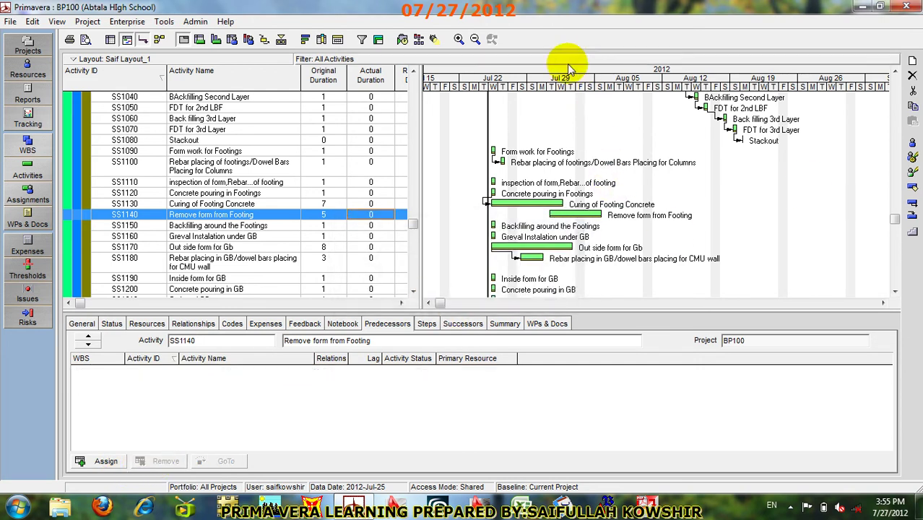
click(402, 39)
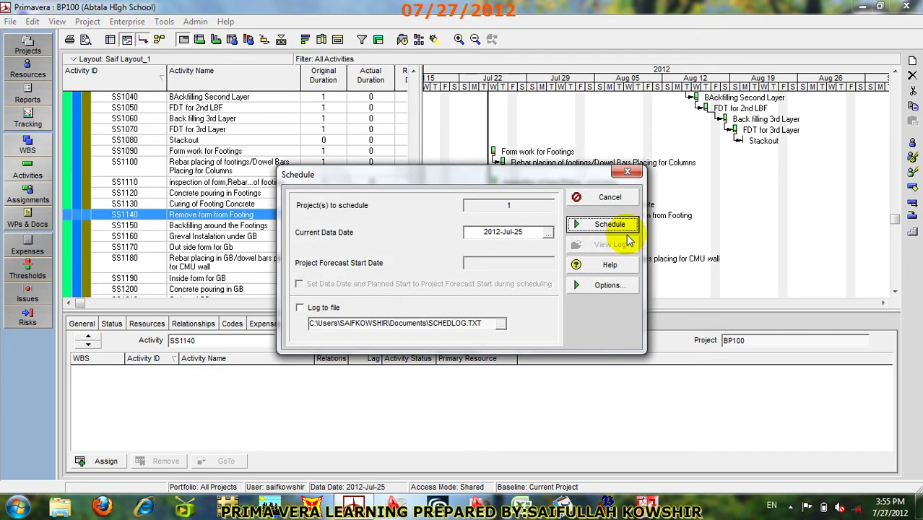
click(623, 228)
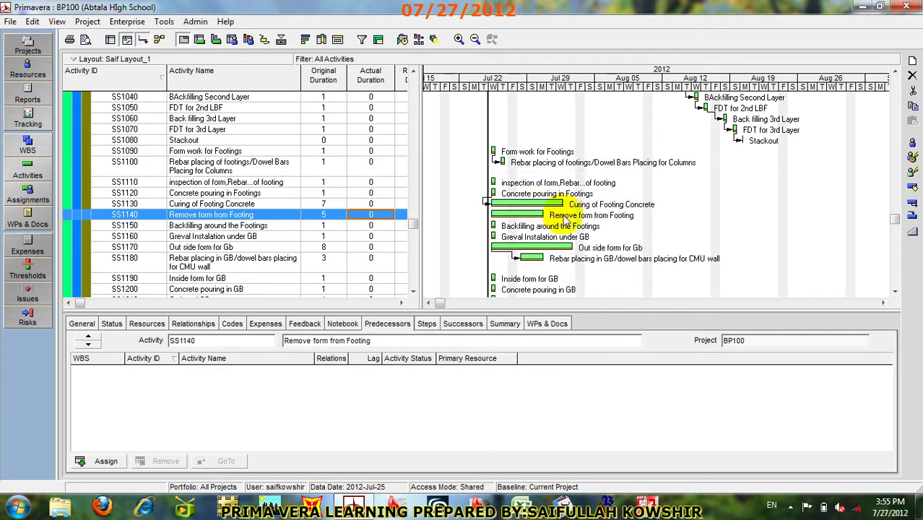
Step: Review the successors, summary and relationships of Out side form for Gb (SS1170)
click(462, 325)
click(510, 248)
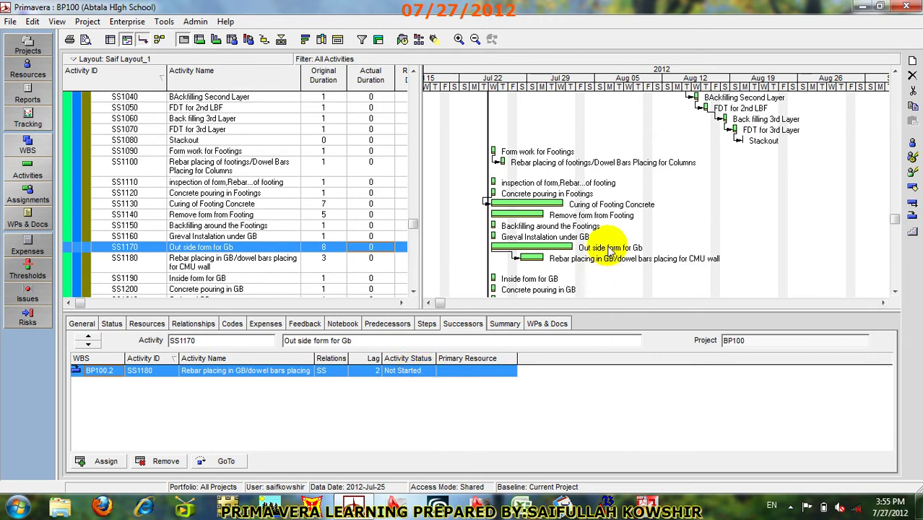
click(504, 323)
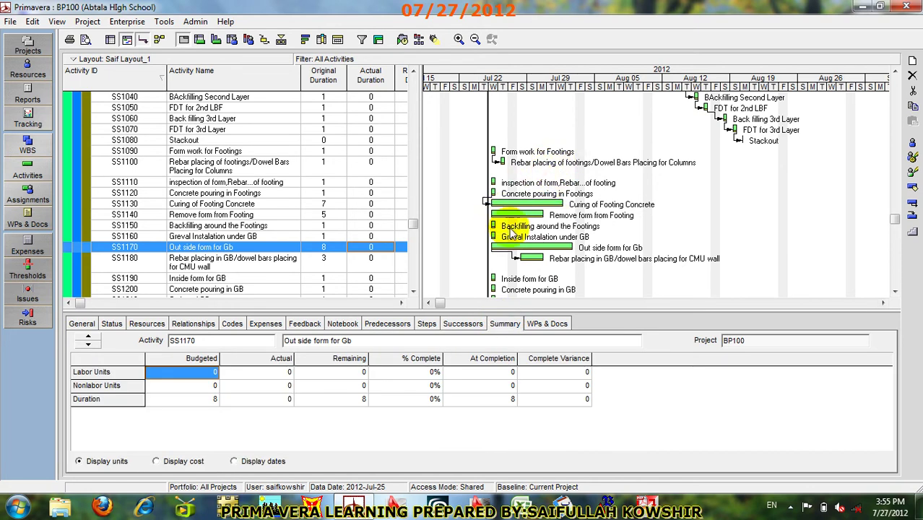
click(192, 323)
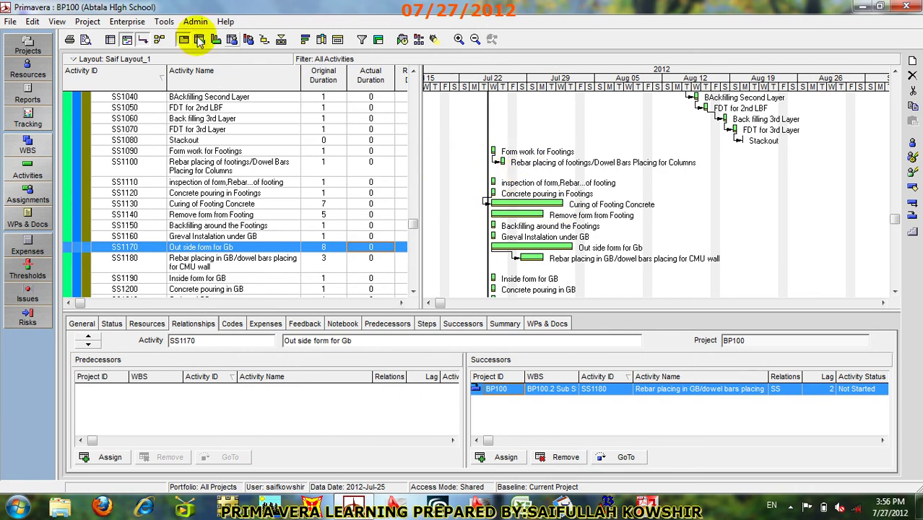
Step: With relationship lines hidden, draw a finish-to-start link from SS1110 to Concrete pouring in Footings (SS1120) on the Gantt chart, and show the lines again
click(142, 40)
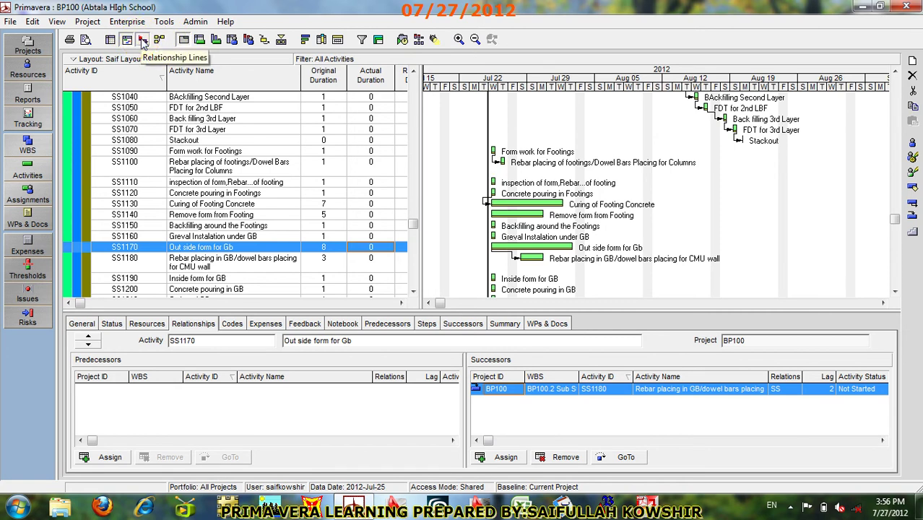
click(495, 183)
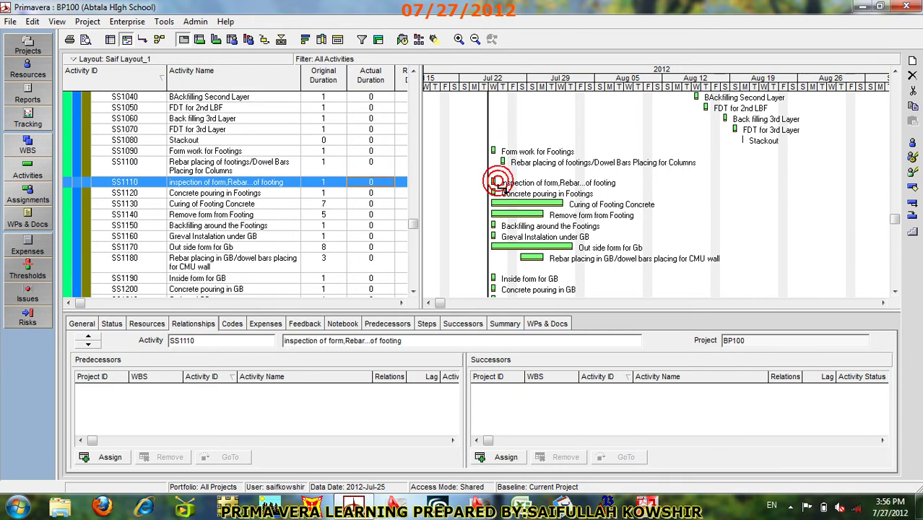
drag(496, 197, 494, 193)
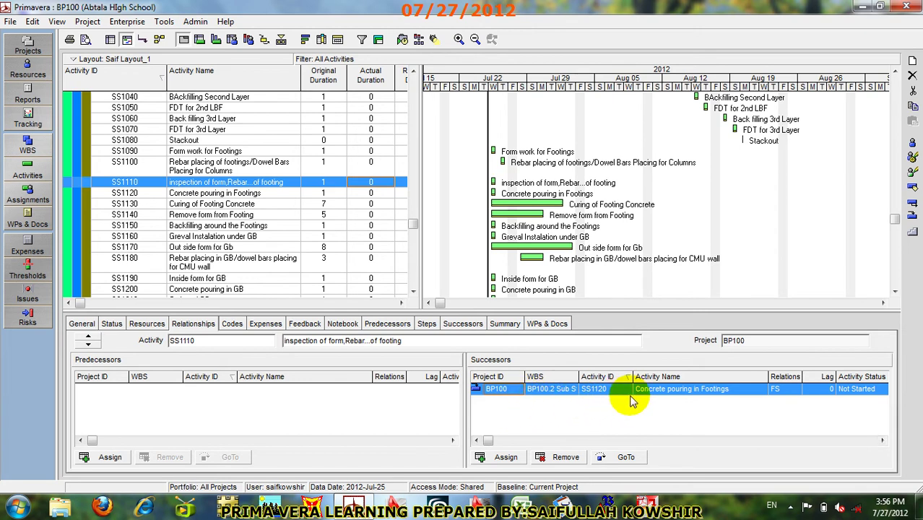
click(143, 40)
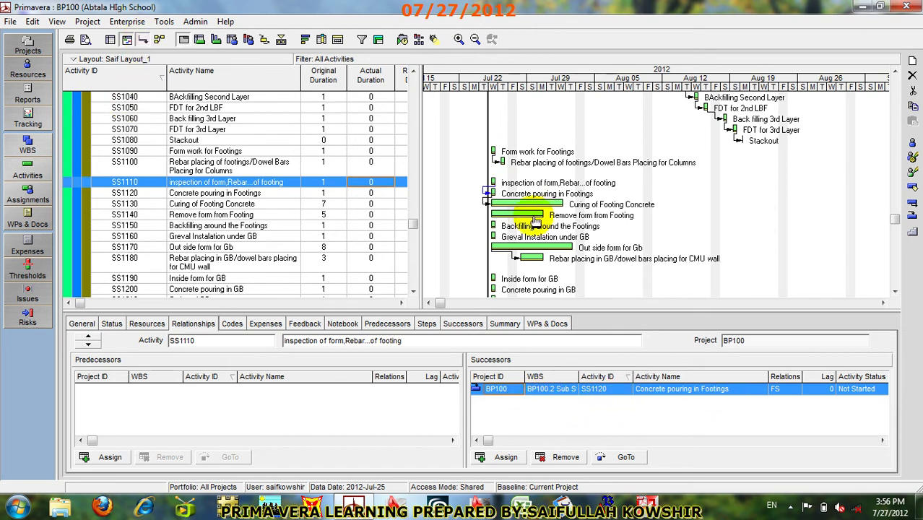
Step: Delete the relationship between the footing inspection activity (SS1110) and Concrete pouring in Footings (SS1120)
click(487, 192)
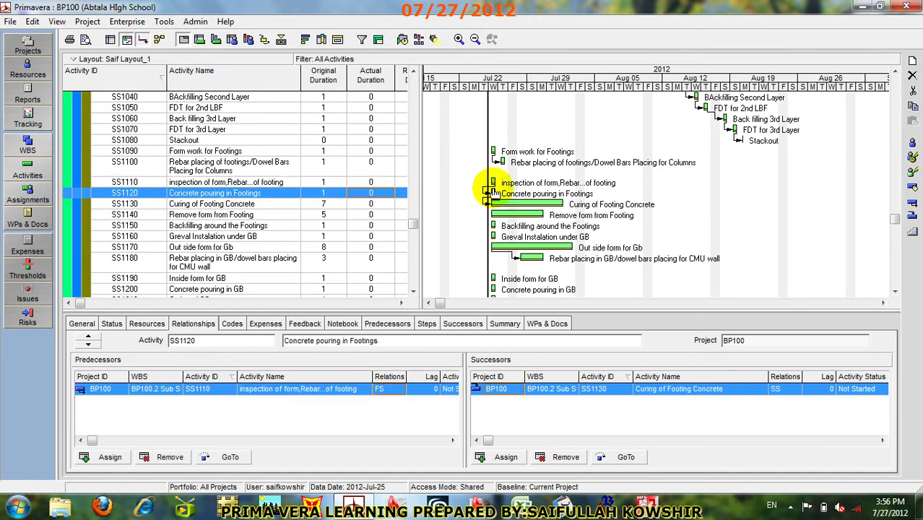
key(Delete)
key(Return)
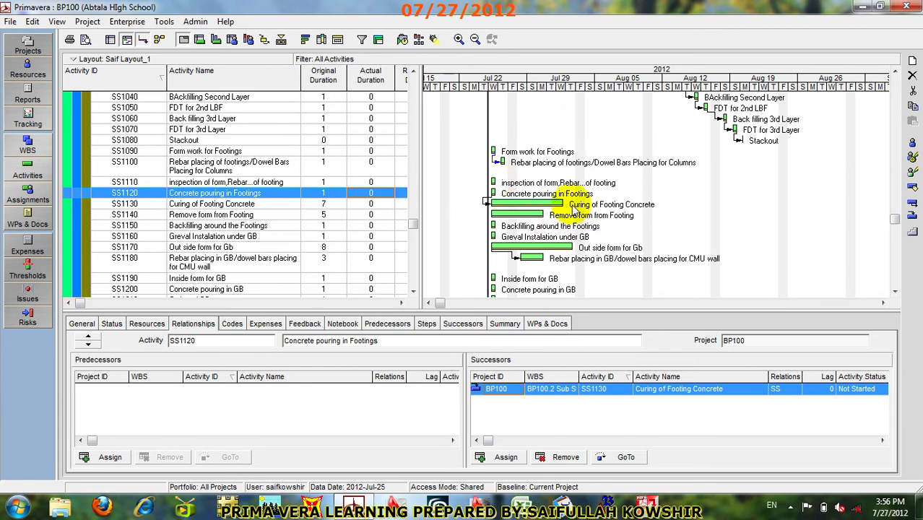
Step: Check the successors, predecessors and combined relationships of Concrete pouring in Footings (SS1120)
click(458, 325)
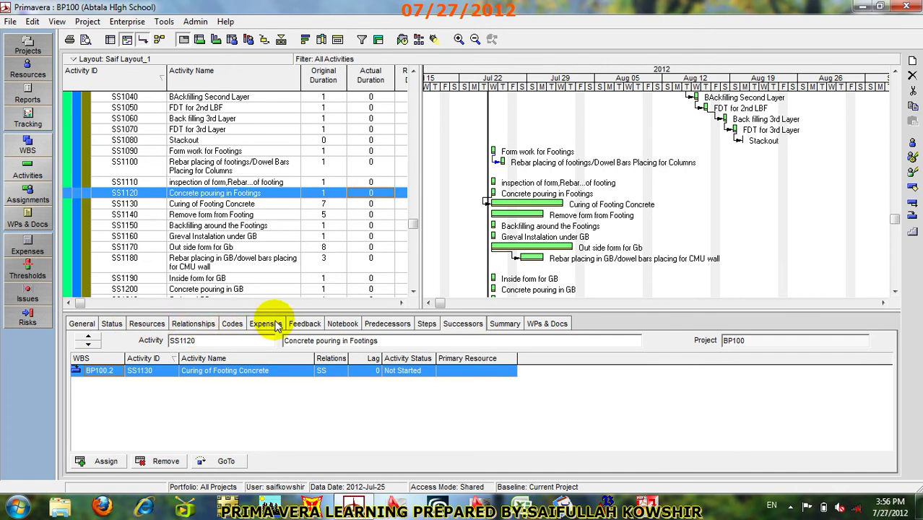
click(376, 326)
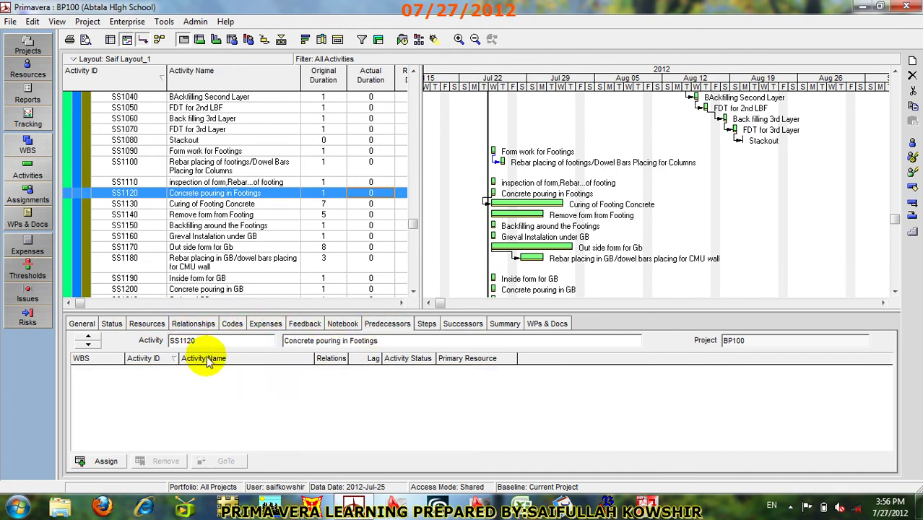
click(194, 325)
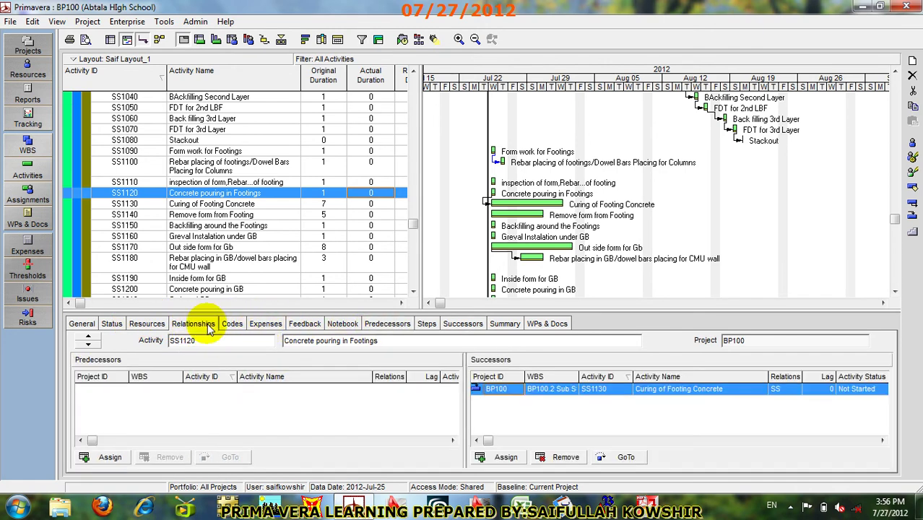
click(33, 22)
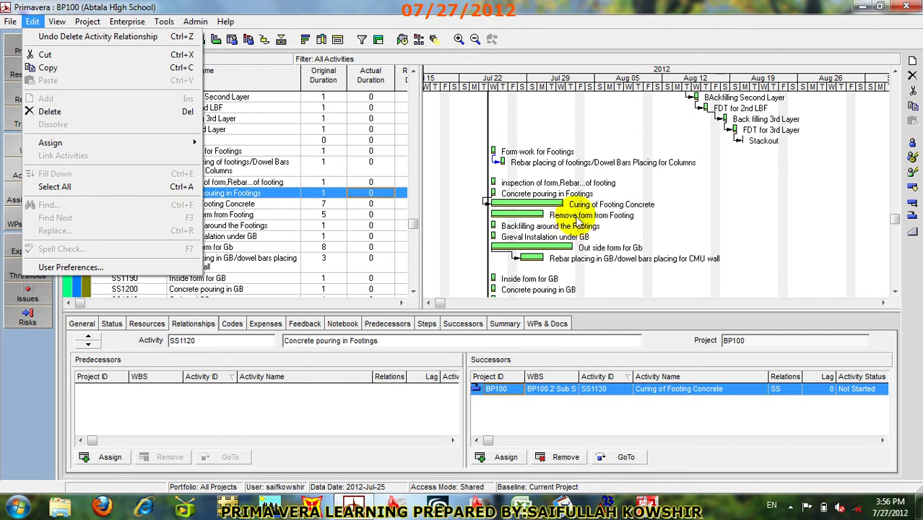
click(736, 220)
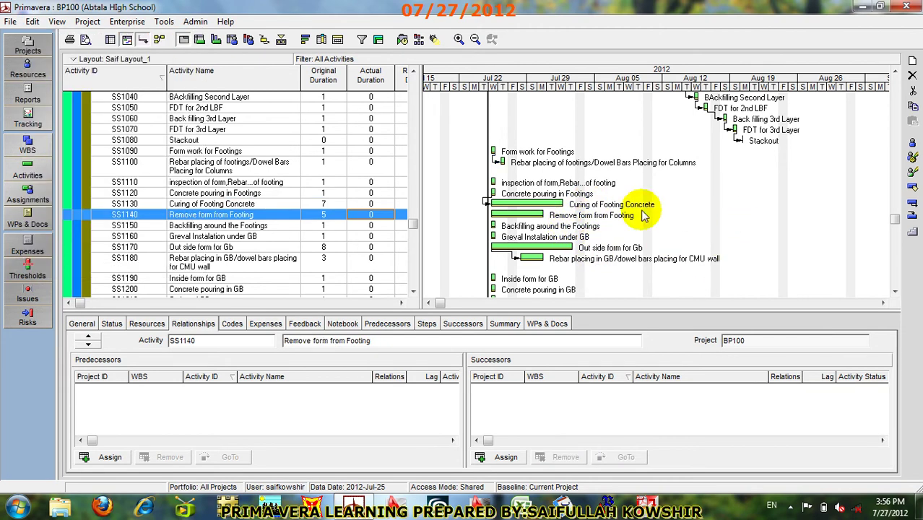
Step: In the activity network, link SS1100, SS1110, SS1140, SS1150 and SS1160 in one finish-to-start chain
click(160, 40)
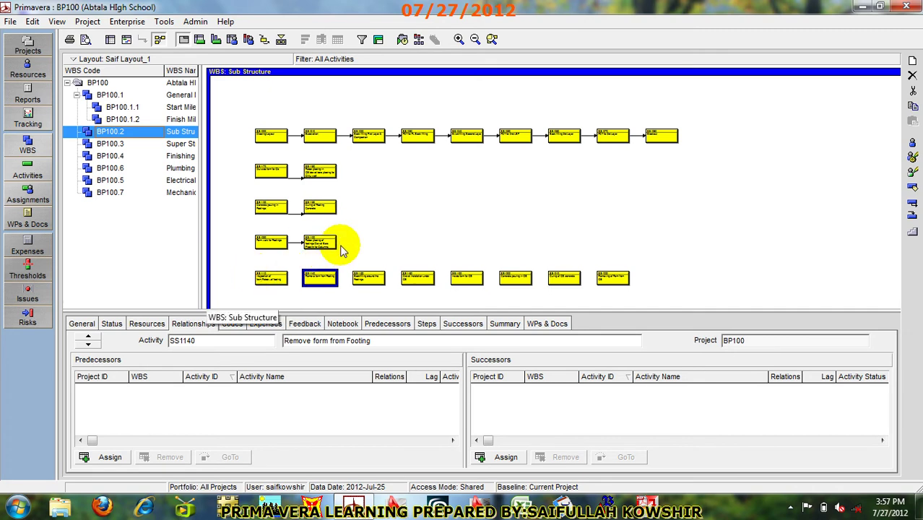
drag(337, 245, 264, 278)
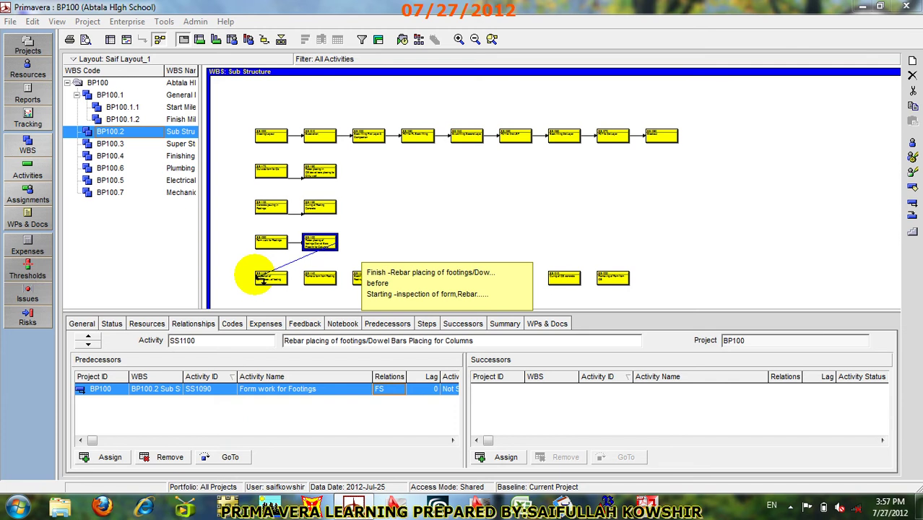
drag(265, 278, 268, 279)
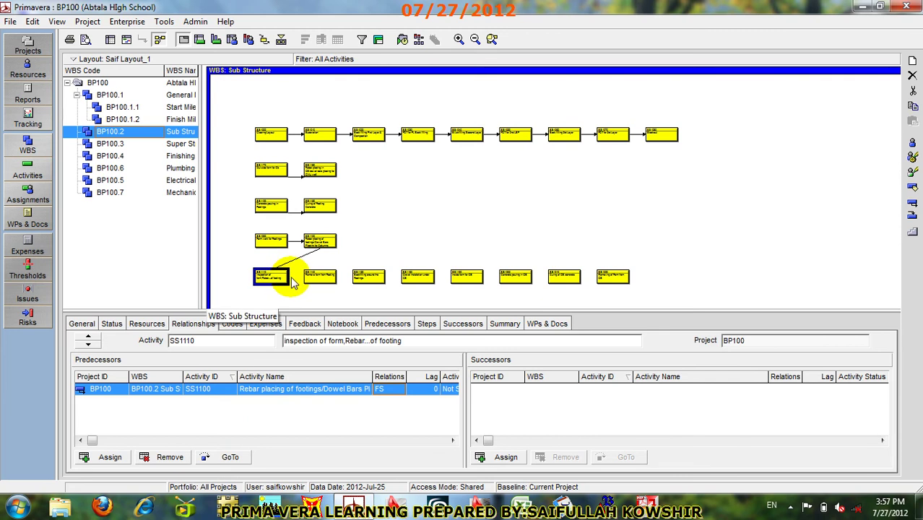
drag(288, 278, 418, 278)
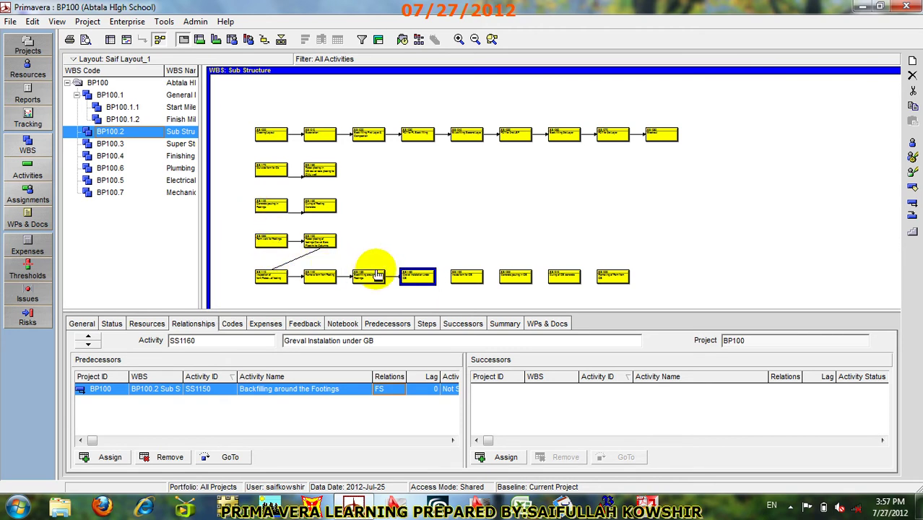
Step: Display the trace logic below the network and trace the activities SS1160, SS1190 and SS1150
click(264, 40)
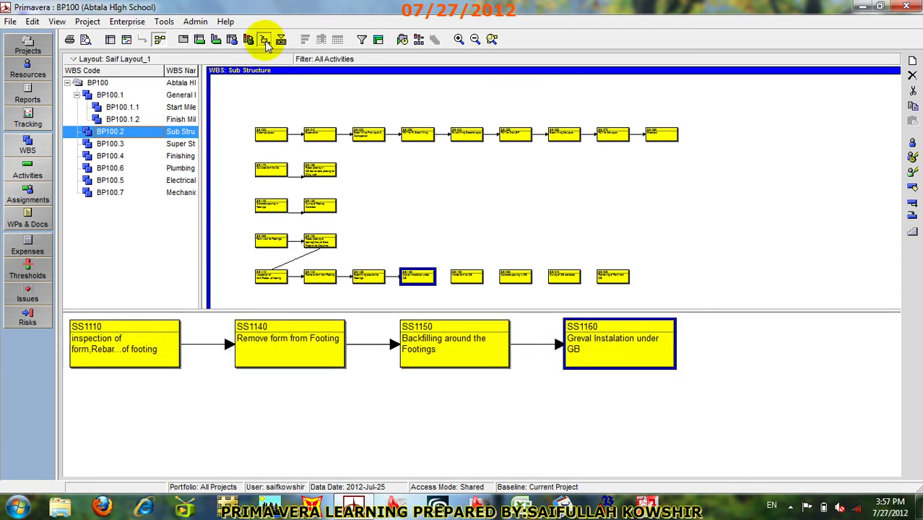
click(416, 274)
click(462, 275)
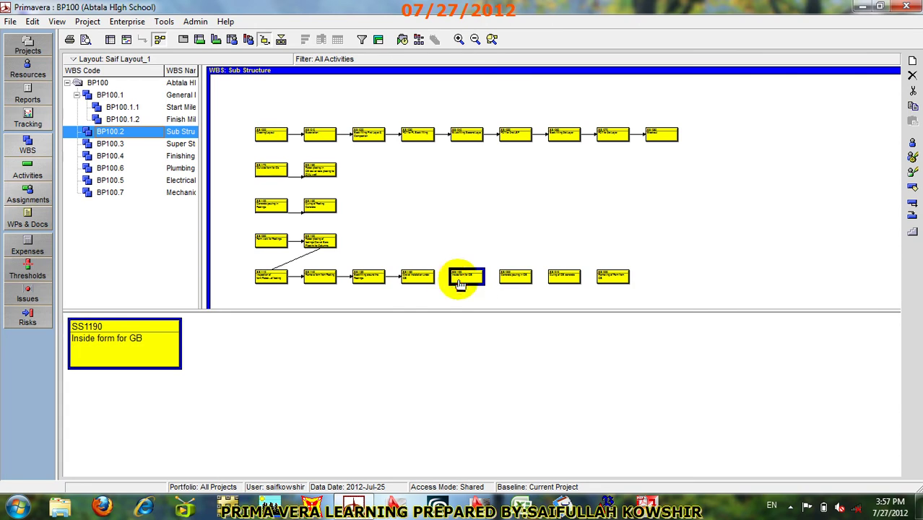
click(426, 279)
click(416, 275)
click(415, 276)
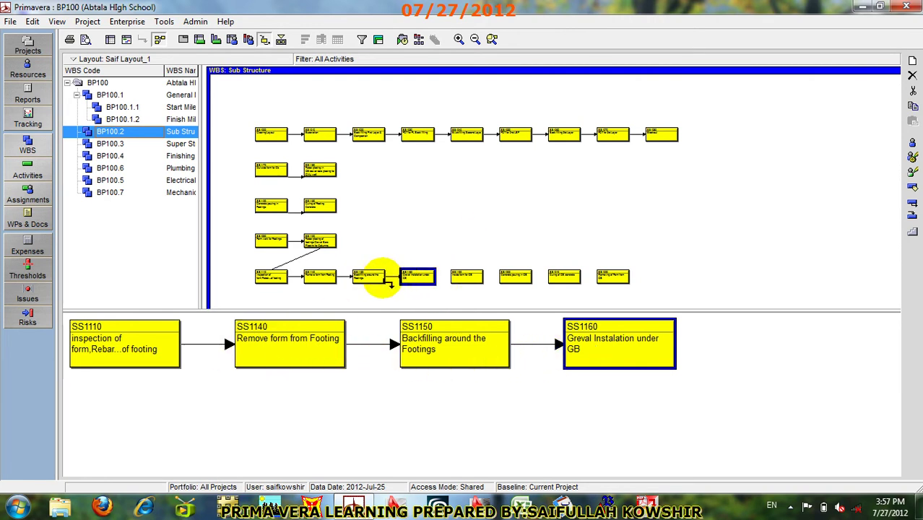
click(370, 275)
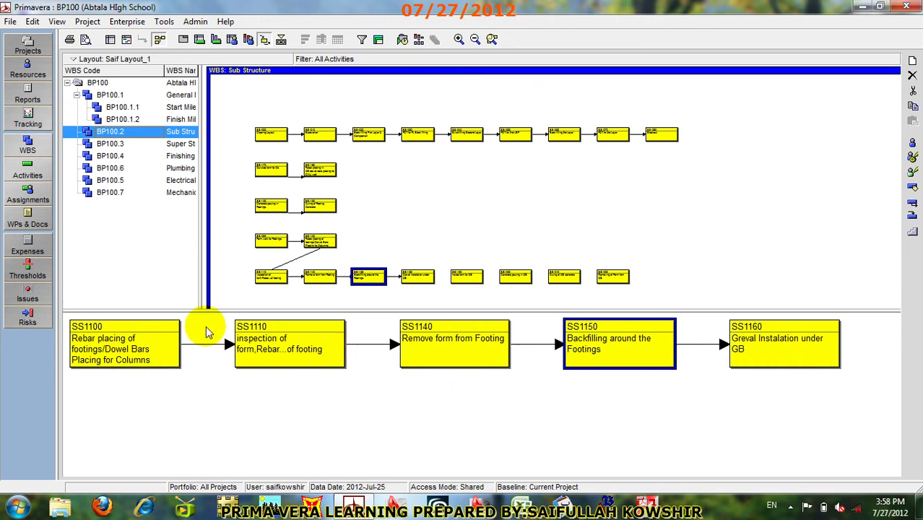
Step: Examine the activity box template and network layout settings in the Activity Network Options, leaving them unchanged
right_click(387, 285)
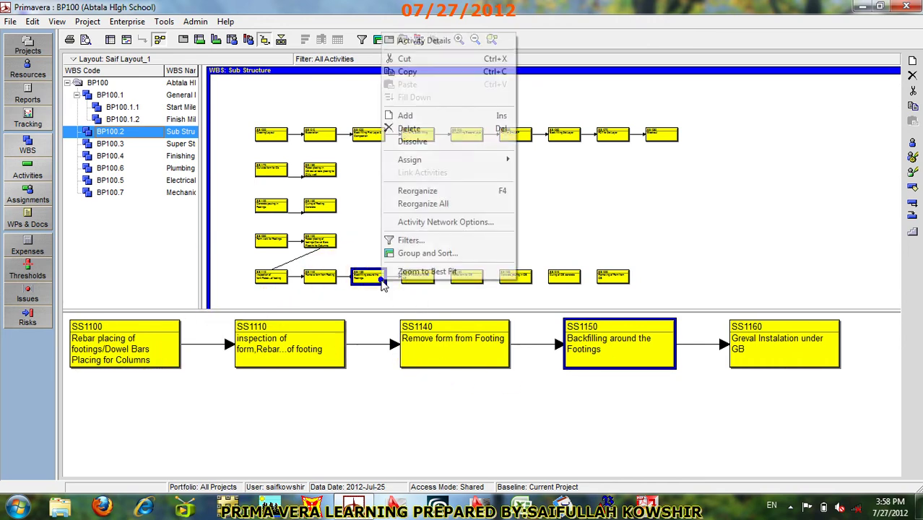
click(456, 223)
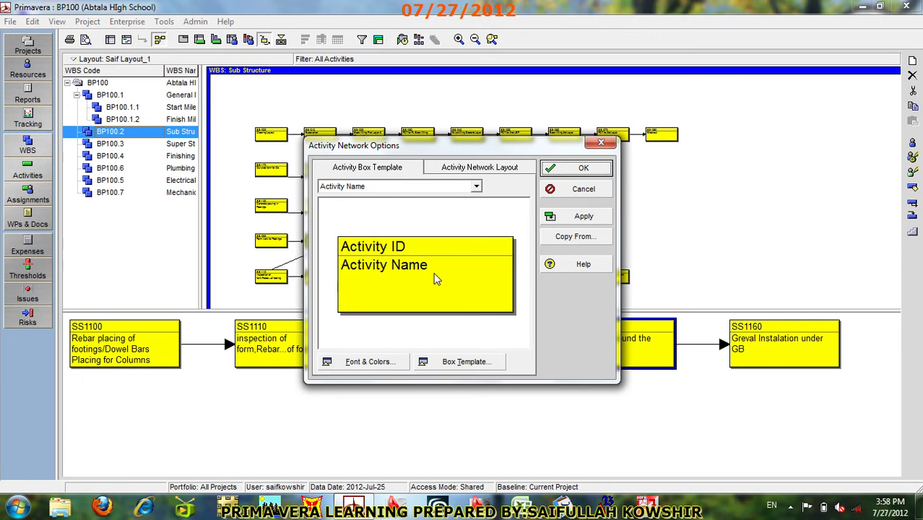
click(477, 170)
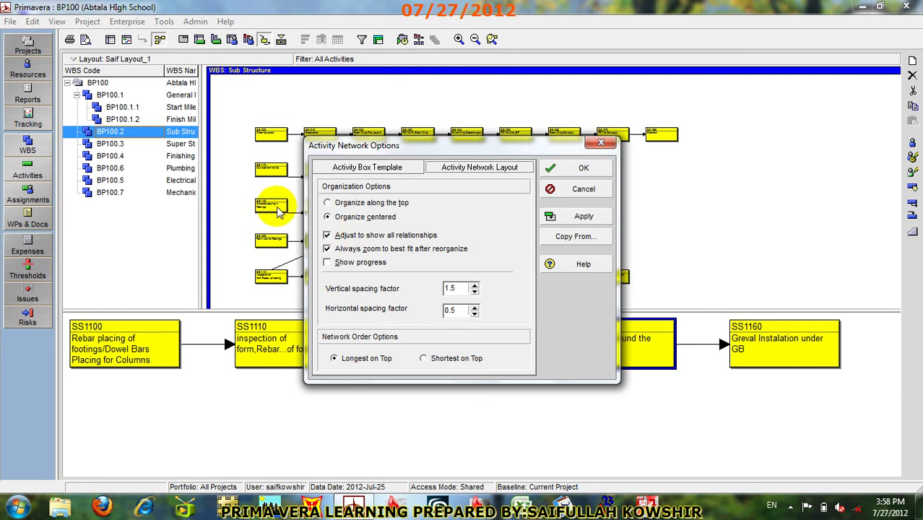
click(585, 190)
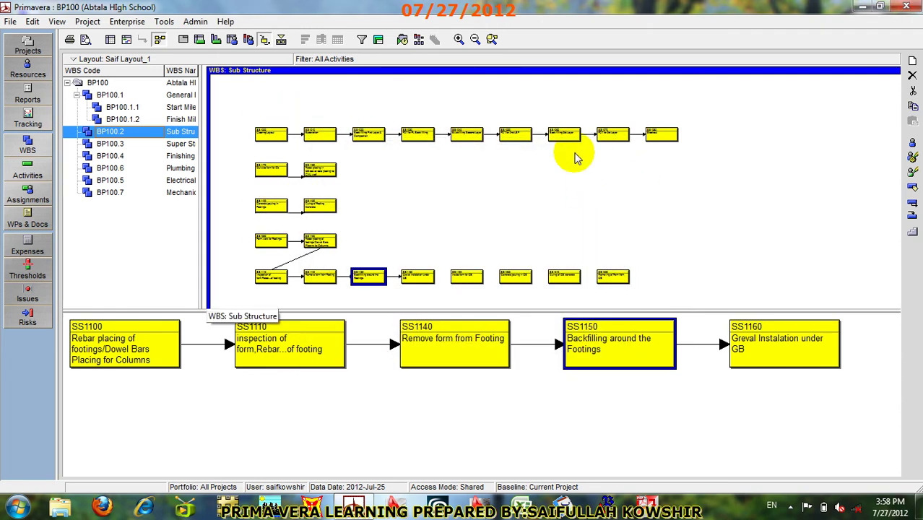
Step: Return to the Gantt chart with activity details displayed and select Inside form for GB (SS1190)
click(107, 39)
click(126, 39)
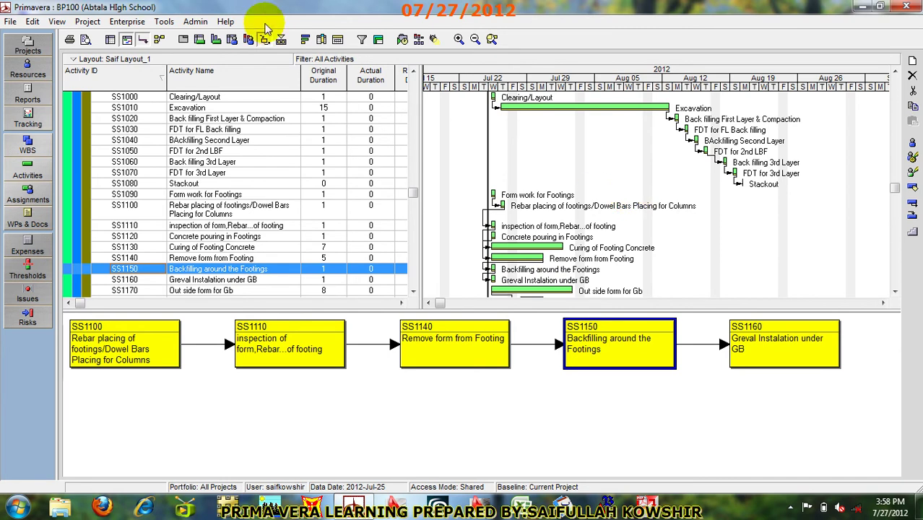
click(184, 39)
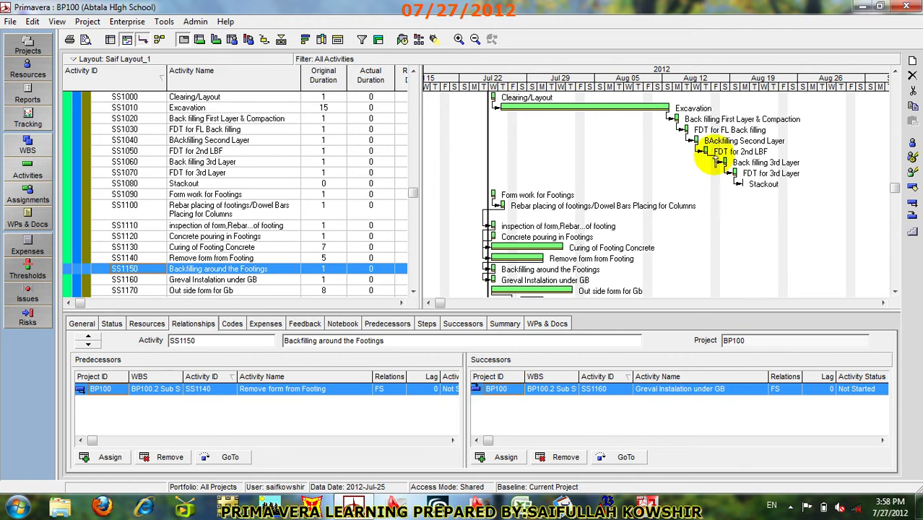
drag(892, 188, 904, 218)
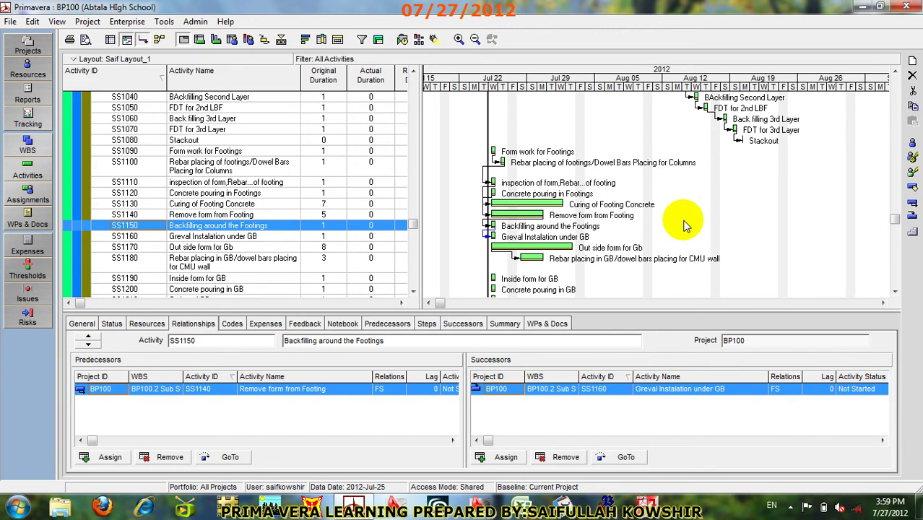
click(513, 280)
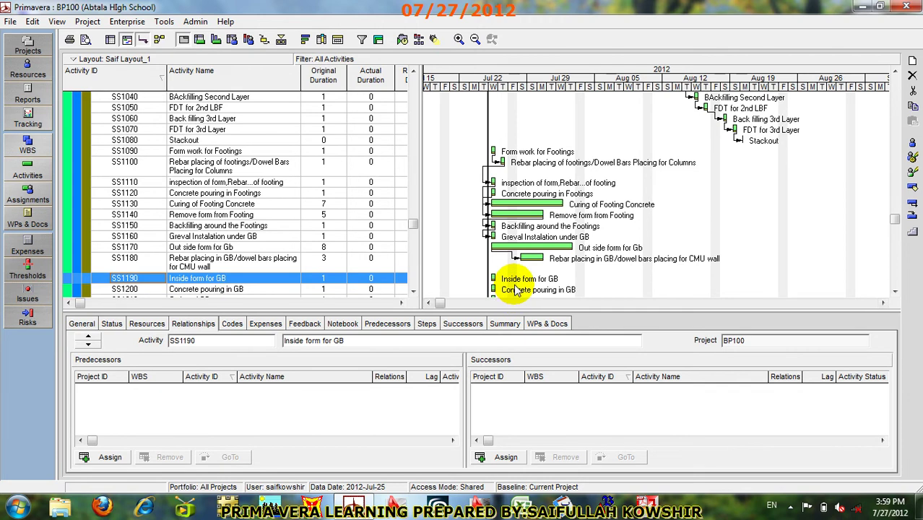
Step: Link Inside form for GB (SS1190) finish-to-start to Form work for Footings (SS1090) in the Gantt chart and schedule the project
drag(492, 278, 491, 150)
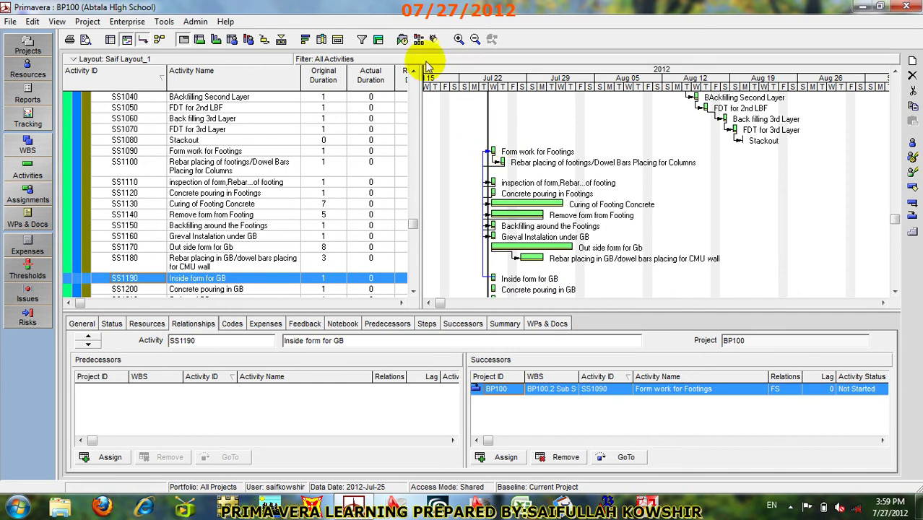
click(418, 40)
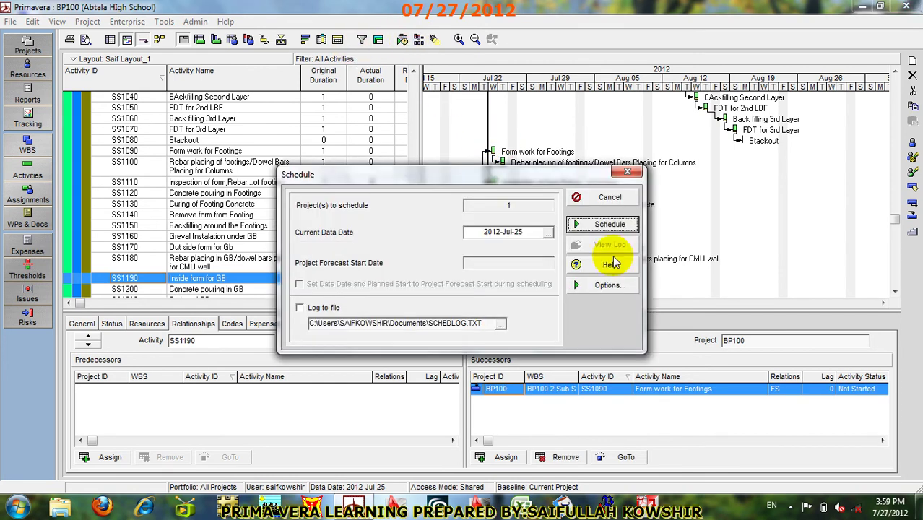
click(608, 225)
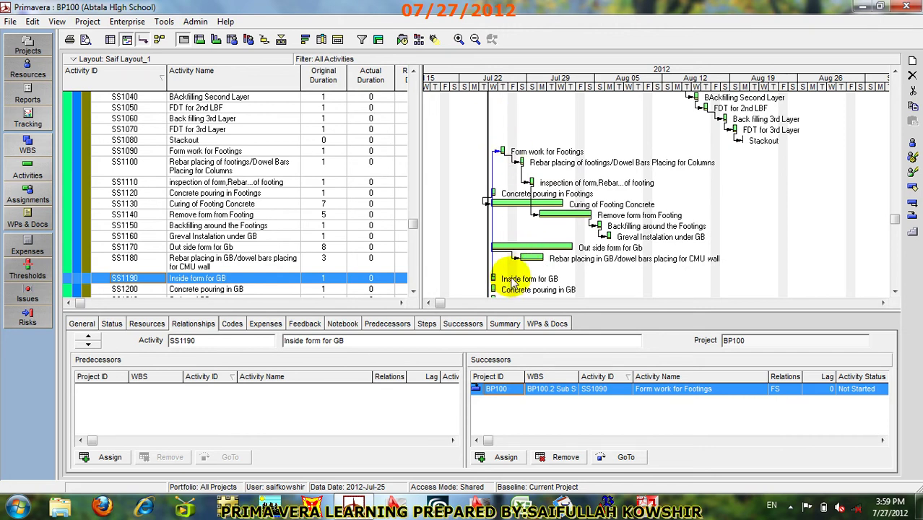
Step: Link Inside form for GB (SS1190) finish-to-start to Construction Completion (GFM1010) in the Gantt chart and reschedule the project
drag(505, 281, 492, 164)
click(417, 38)
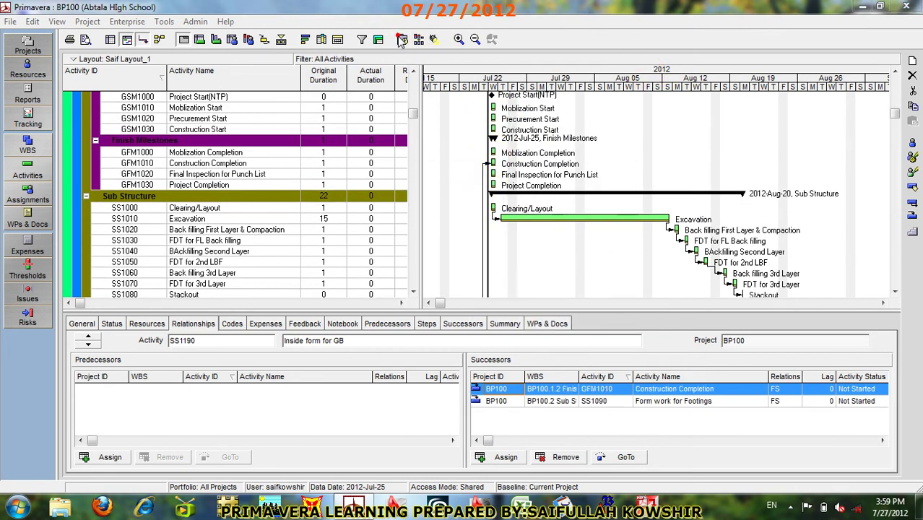
click(610, 224)
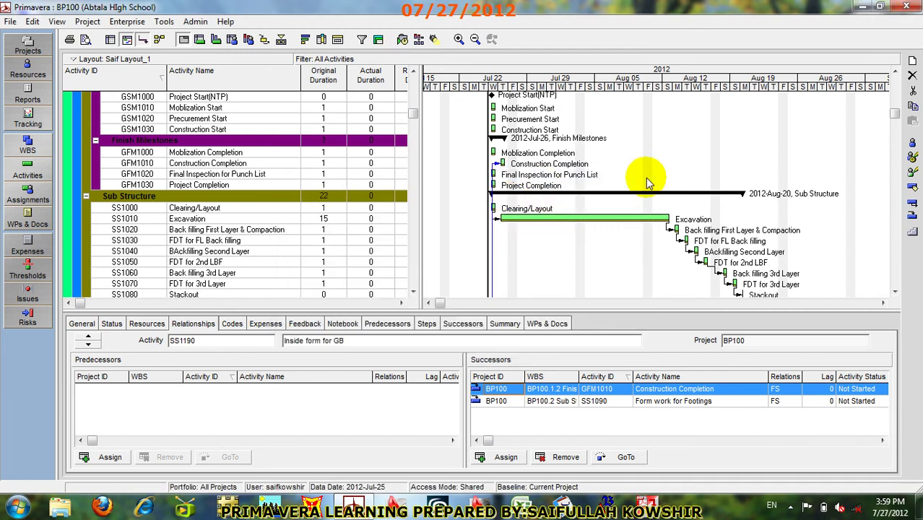
Step: Group the activities by Activity Status instead of WBS in Group and Sort
scroll(677, 207, down, 2)
scroll(677, 207, down, 5)
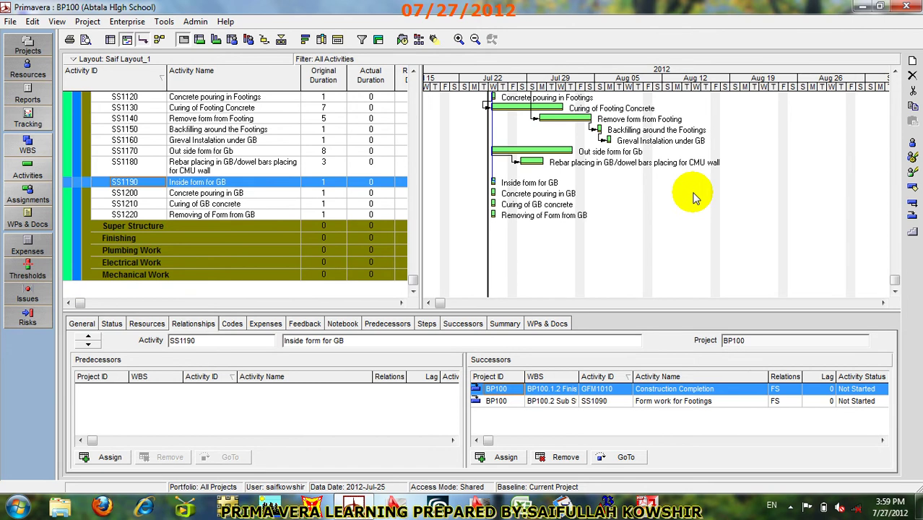
scroll(693, 197, up, 3)
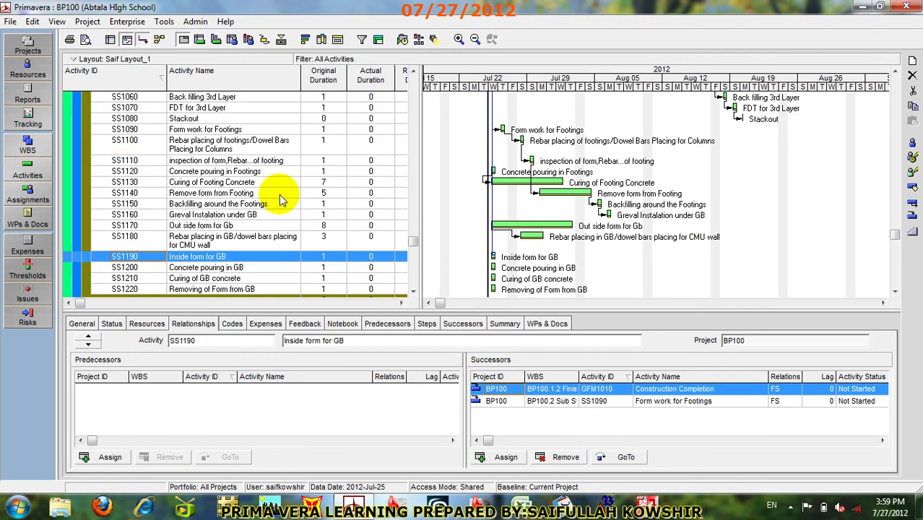
scroll(639, 226, up, 8)
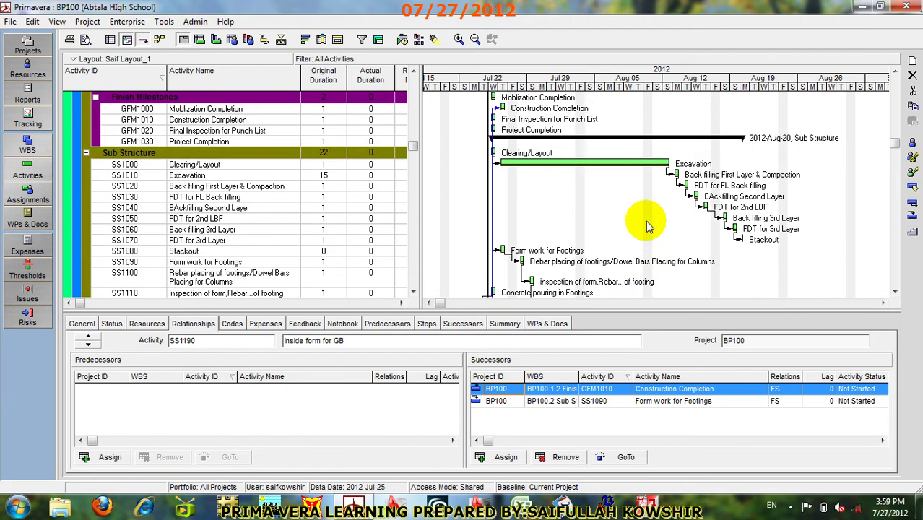
scroll(647, 224, up, 1)
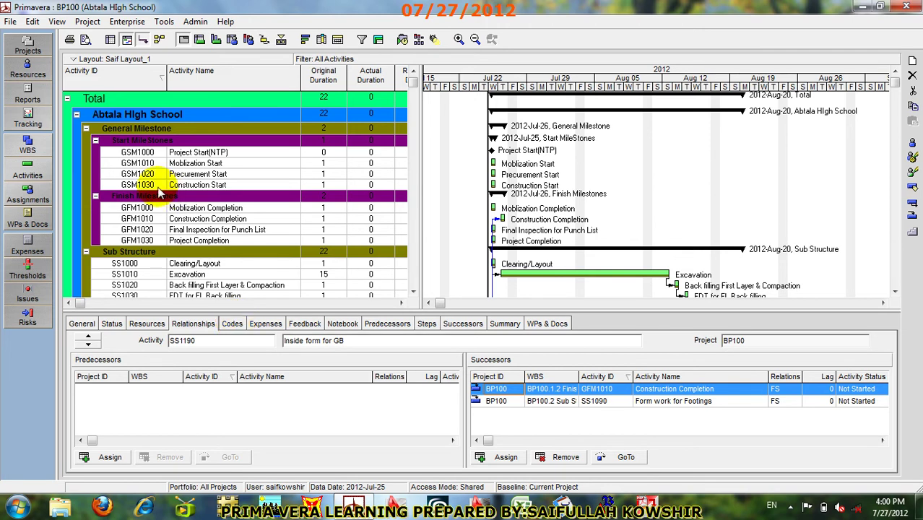
click(378, 40)
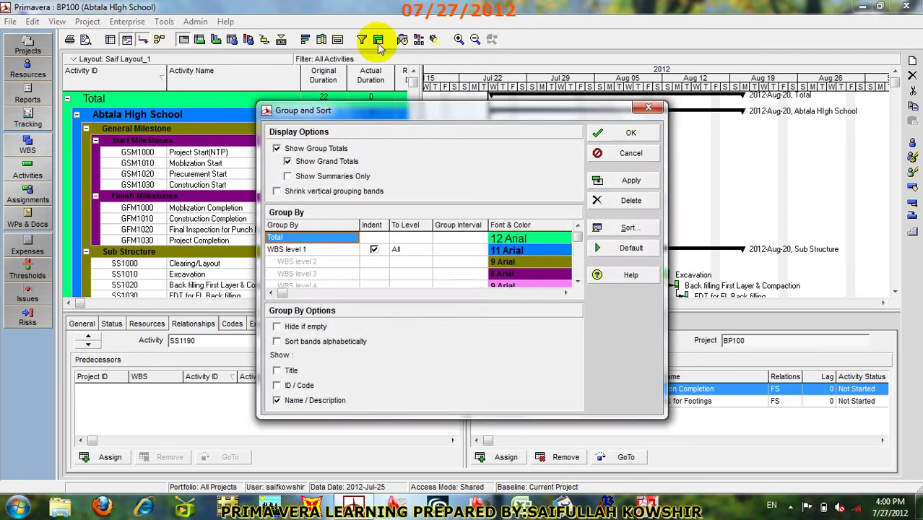
click(312, 251)
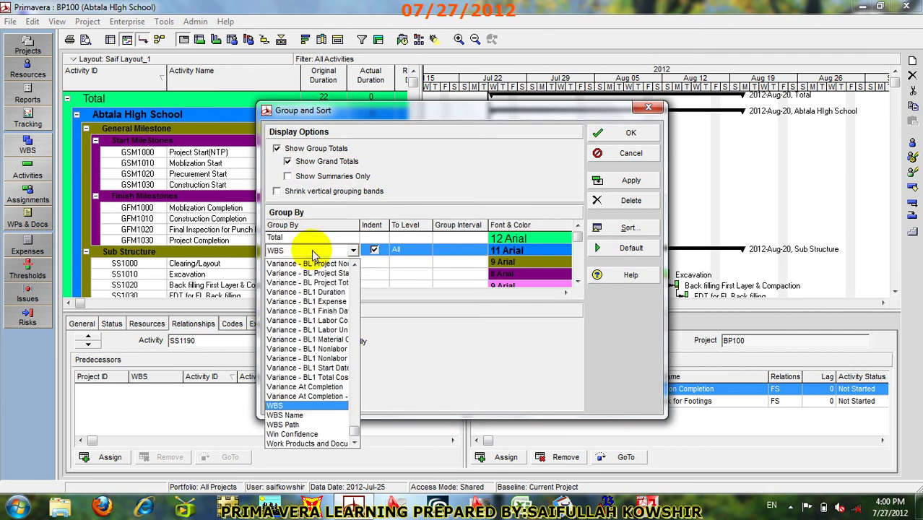
key(a)
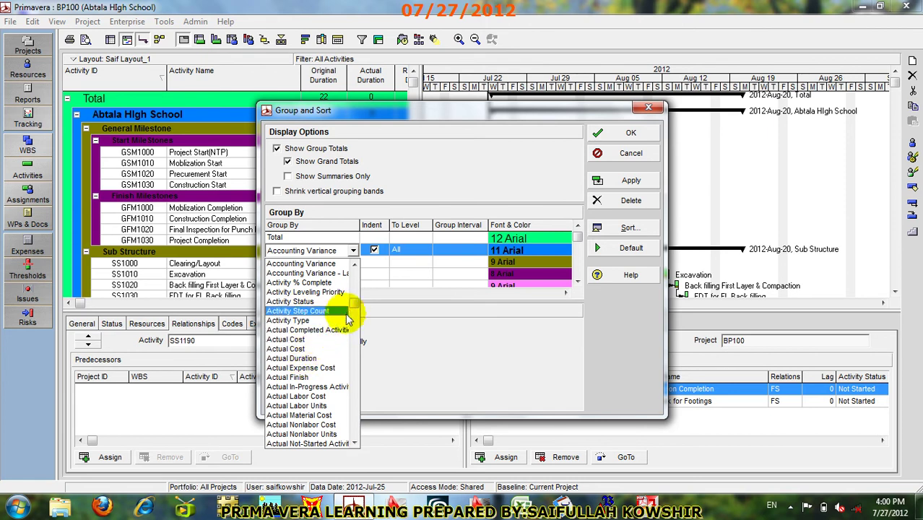
mouse_move(354, 303)
mouse_down()
mouse_move(355, 325)
mouse_move(354, 301)
mouse_up()
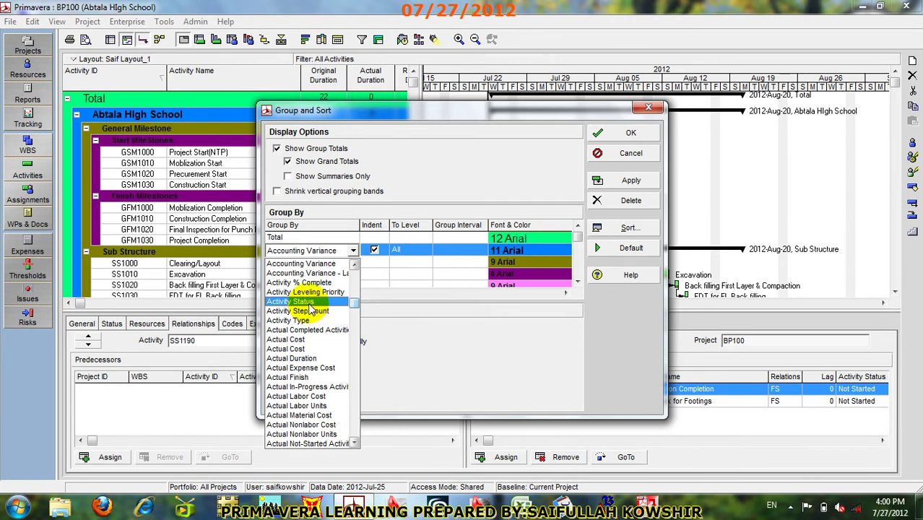
click(309, 303)
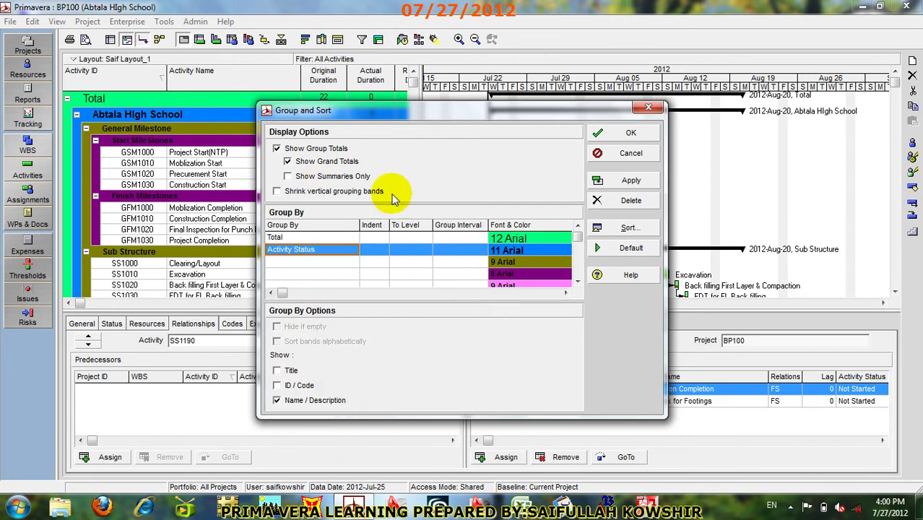
click(631, 182)
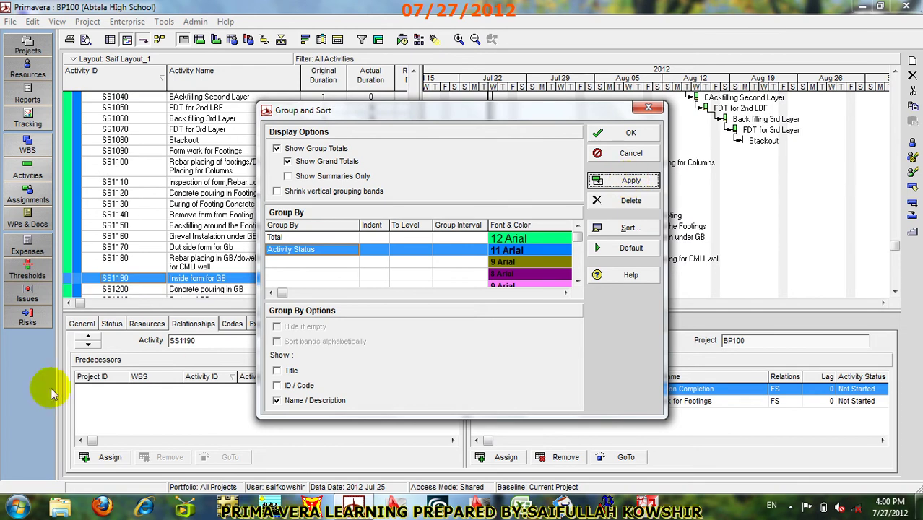
click(632, 135)
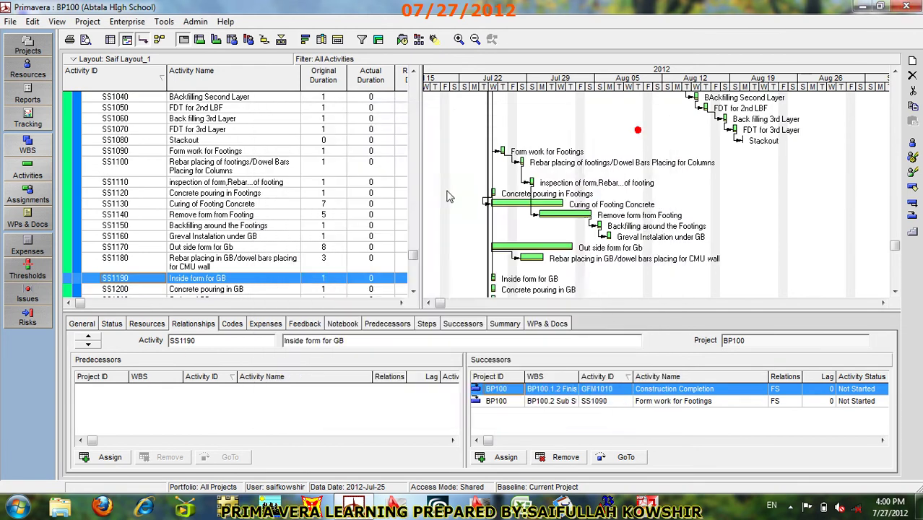
Step: Change the activity grouping to Actual Duration and apply it
drag(415, 264, 412, 73)
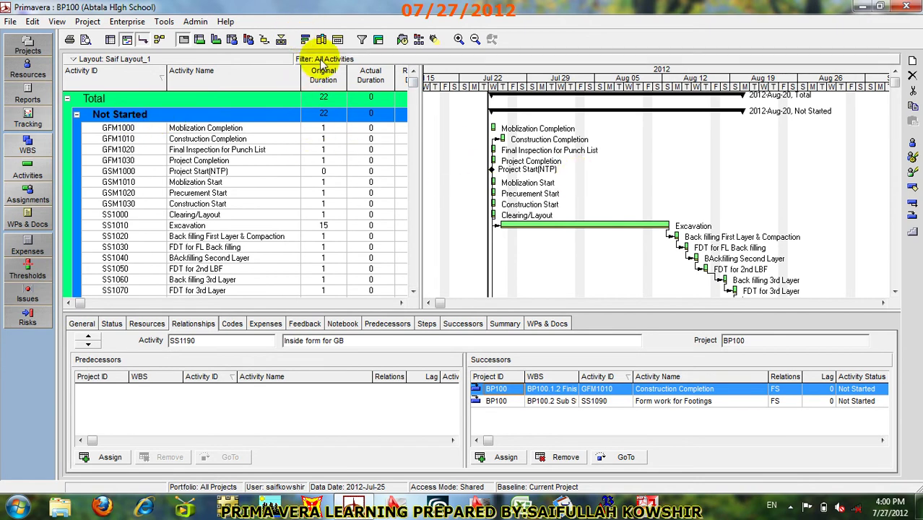
click(378, 39)
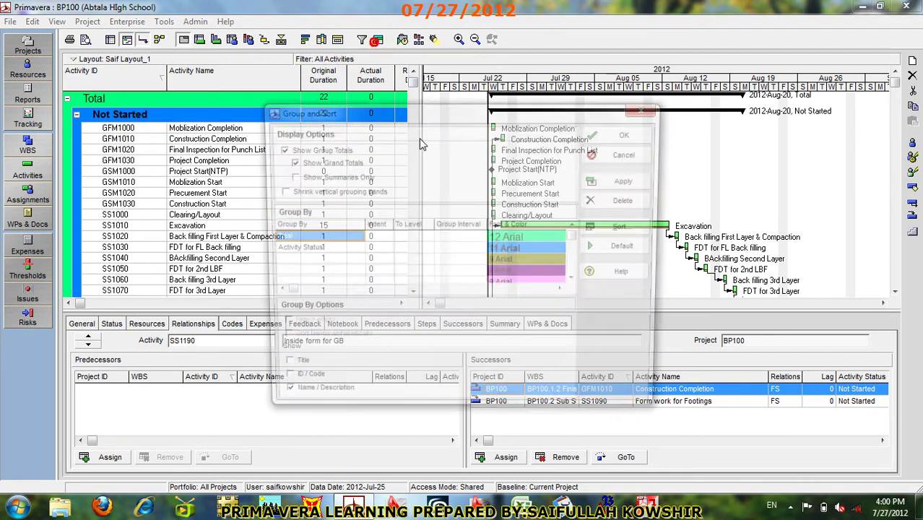
click(328, 251)
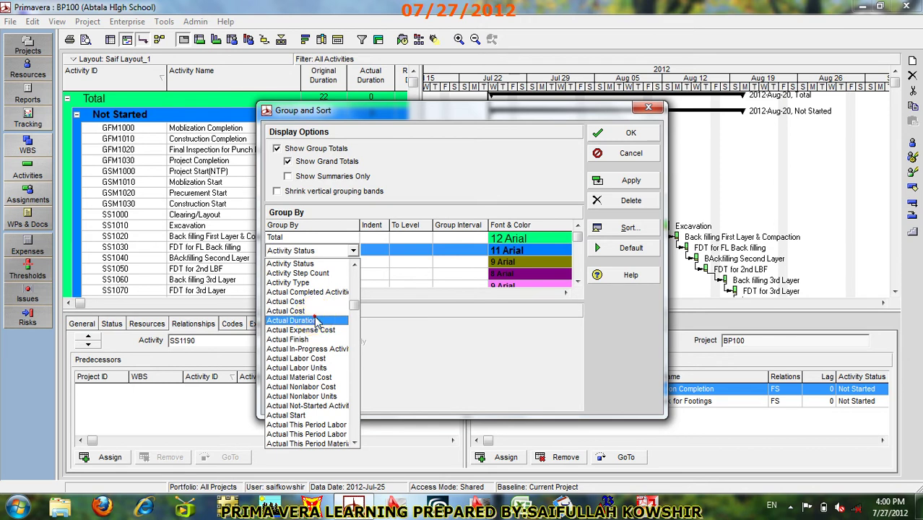
click(315, 321)
click(630, 181)
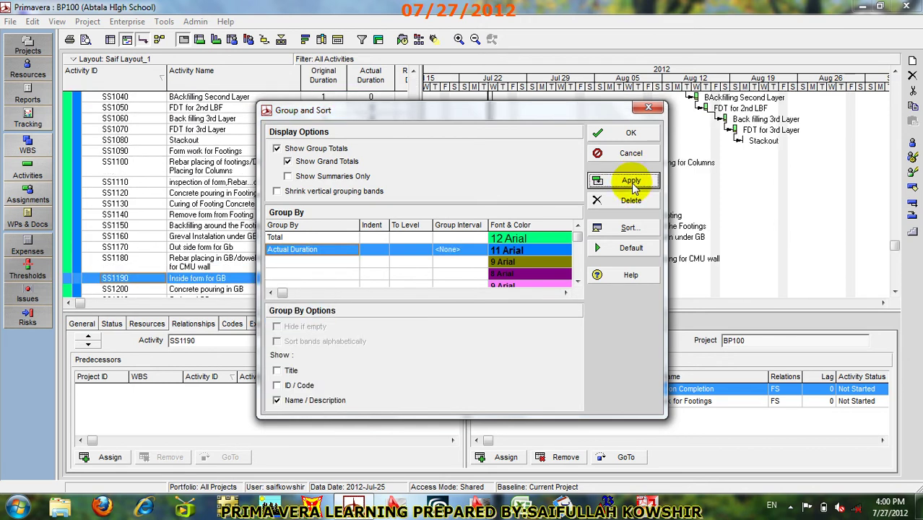
Step: Restore the activity grouping by WBS, apply it and close Group and Sort
click(303, 249)
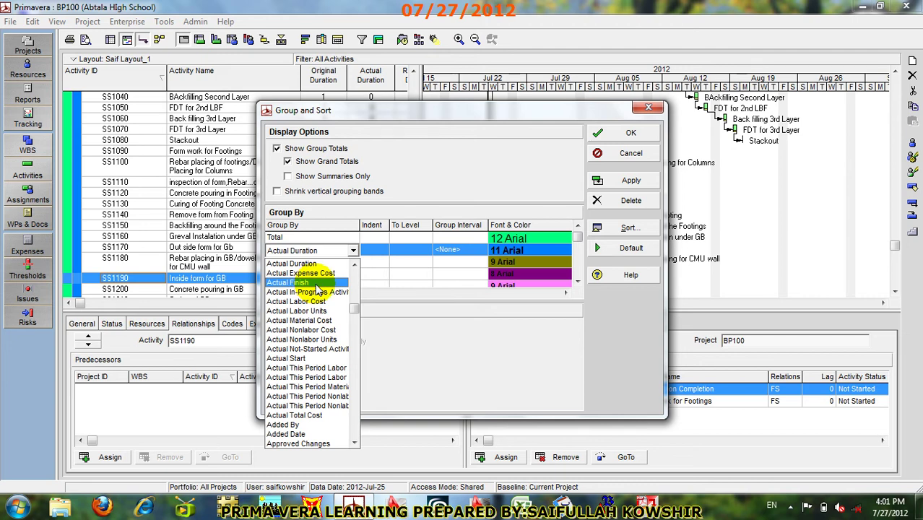
drag(356, 310, 354, 404)
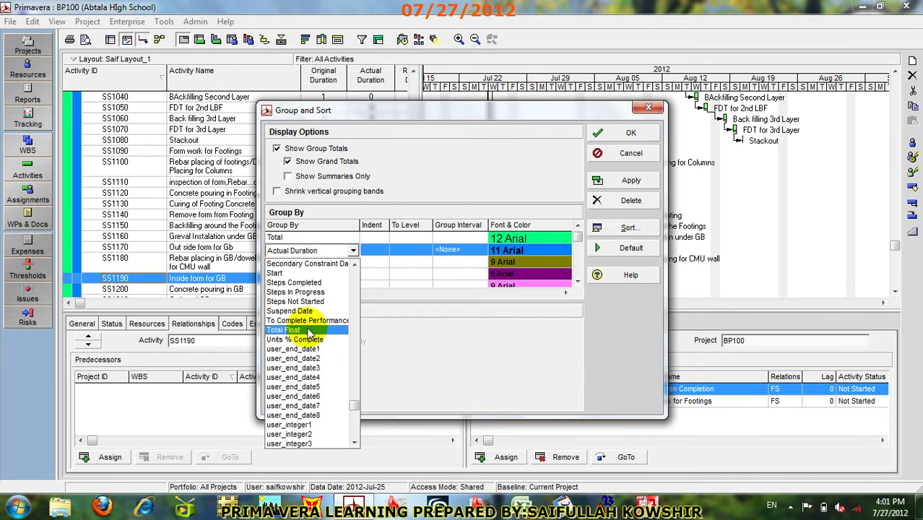
scroll(307, 347, down, 10)
click(298, 409)
click(643, 179)
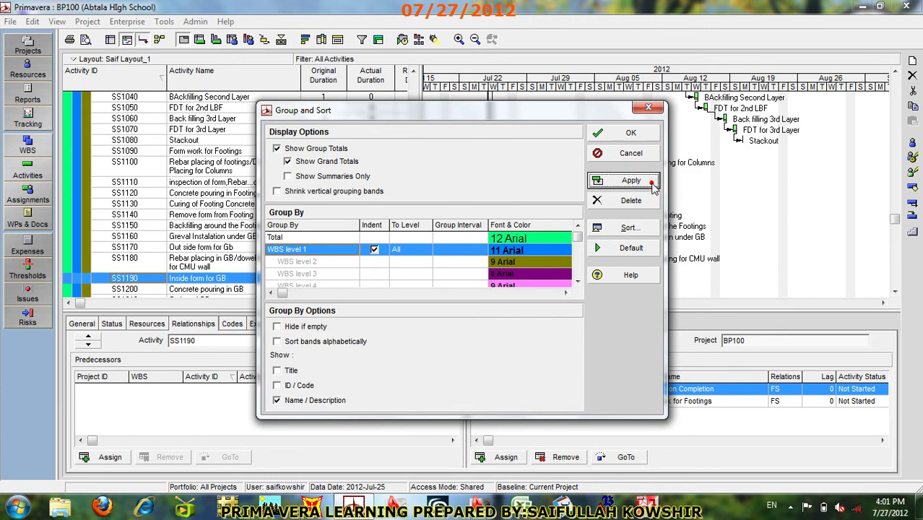
click(629, 134)
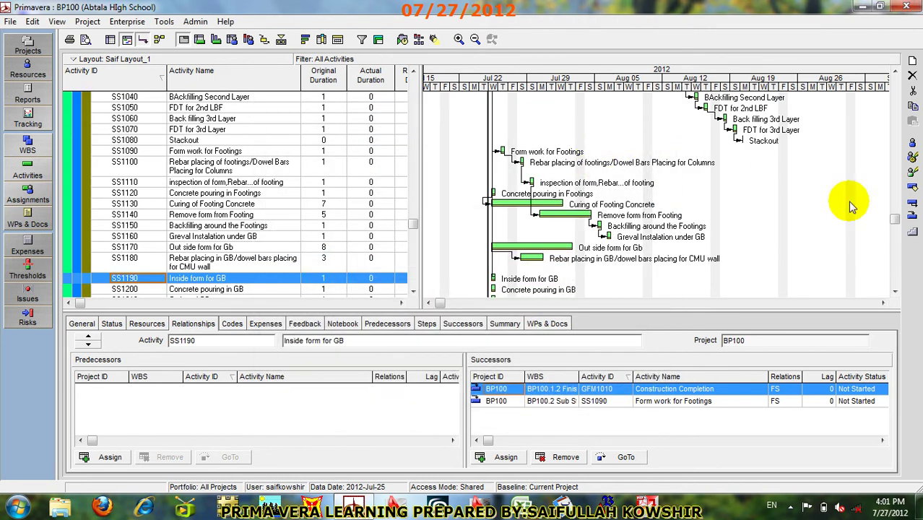
Step: Choose Start Milestone as the activity type of Project Start(NTP) (GSM1000) and link it finish-to-start to Clearing/Layout (SS1000) in the Gantt chart
scroll(795, 180, up, 3)
scroll(837, 192, up, 5)
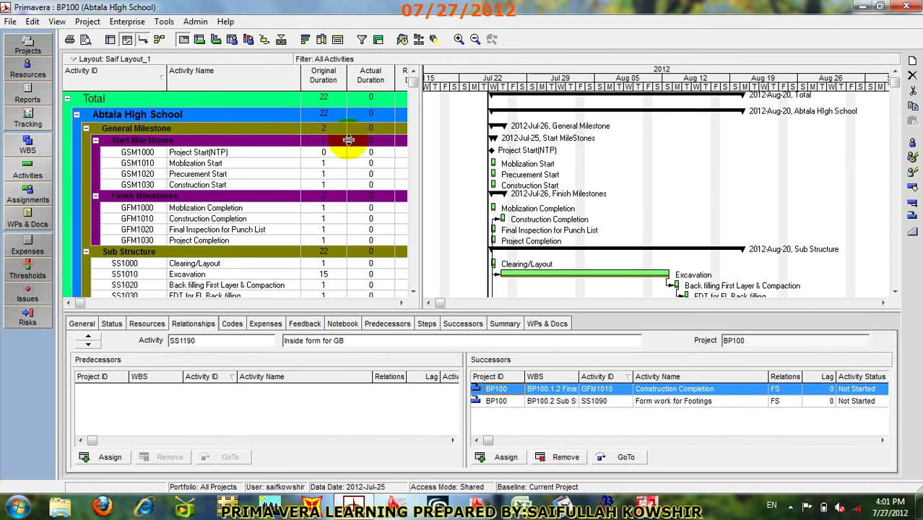
scroll(744, 224, down, 4)
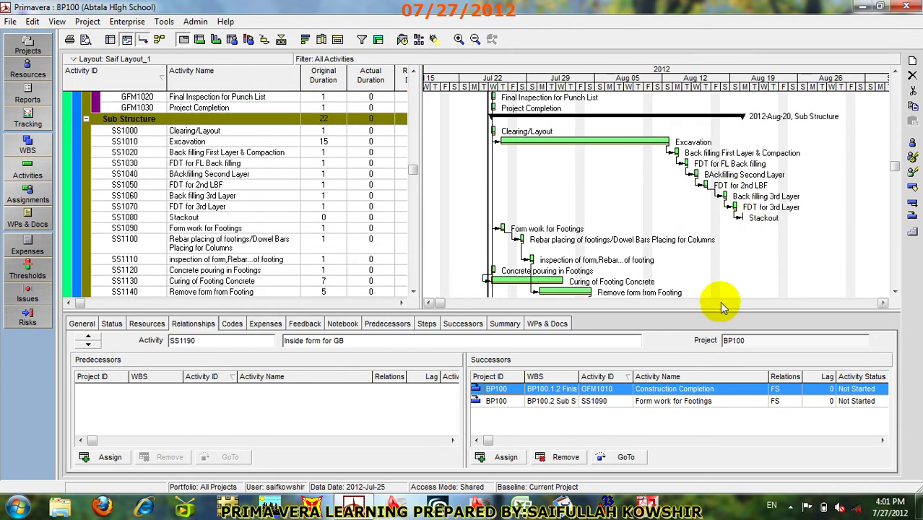
scroll(714, 267, down, 3)
scroll(719, 272, down, 1)
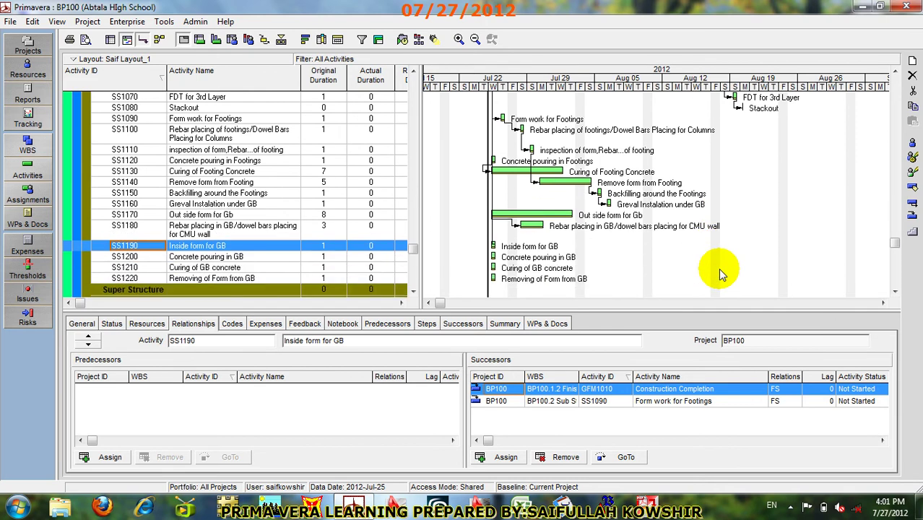
scroll(722, 267, up, 10)
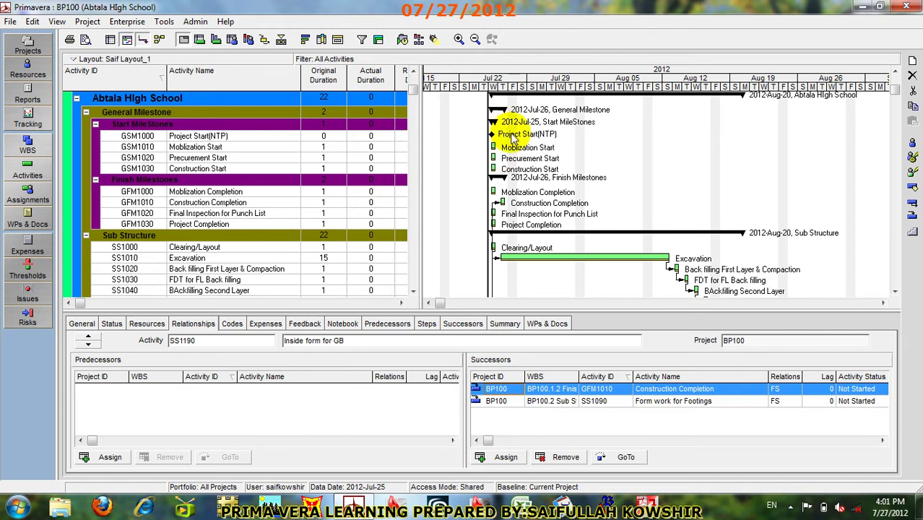
click(247, 135)
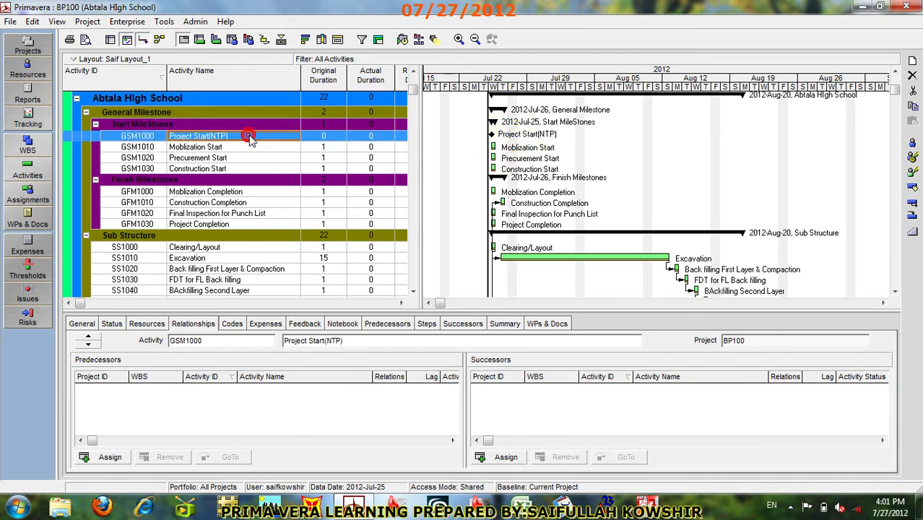
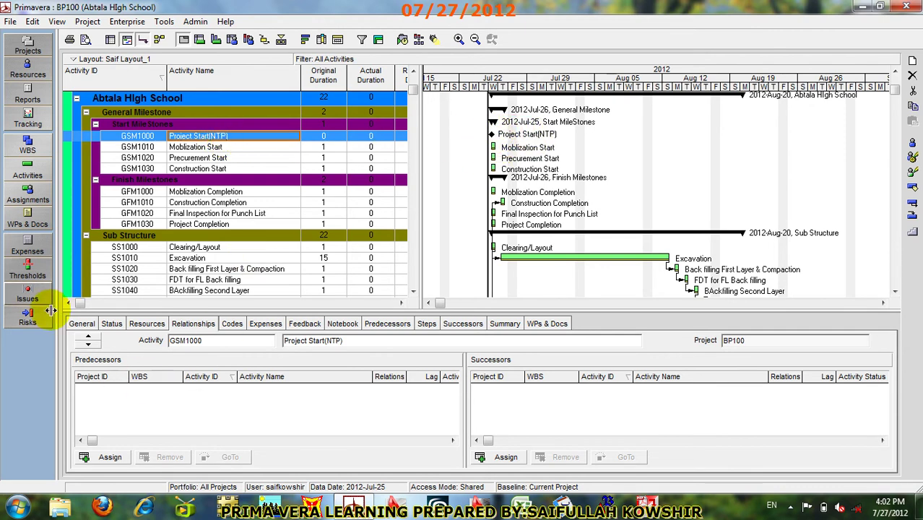
click(82, 323)
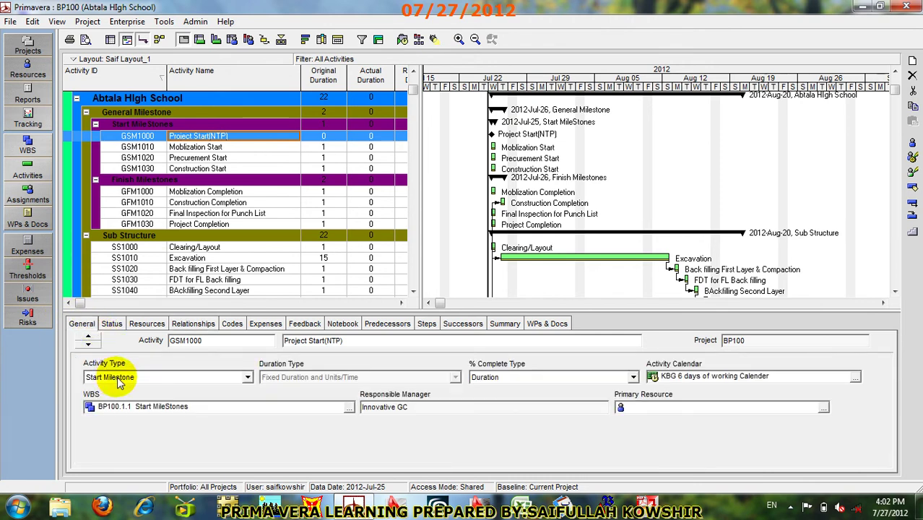
click(197, 377)
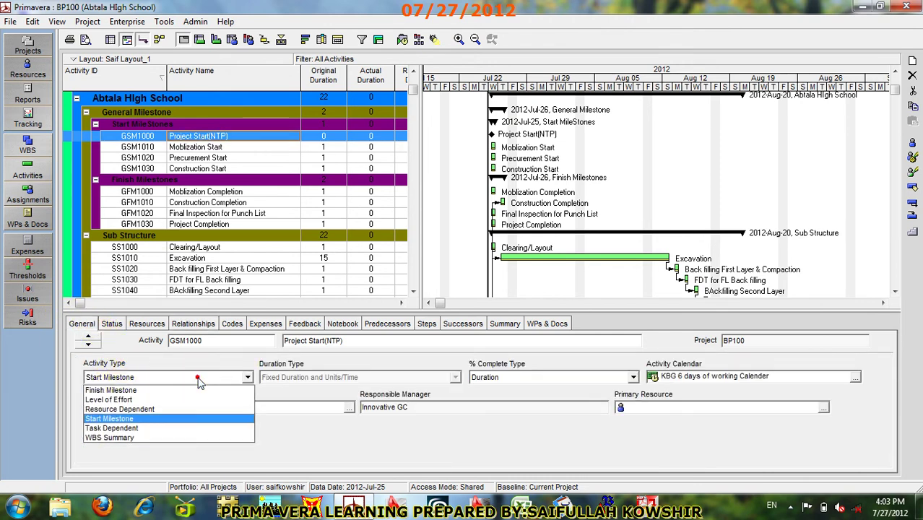
click(127, 421)
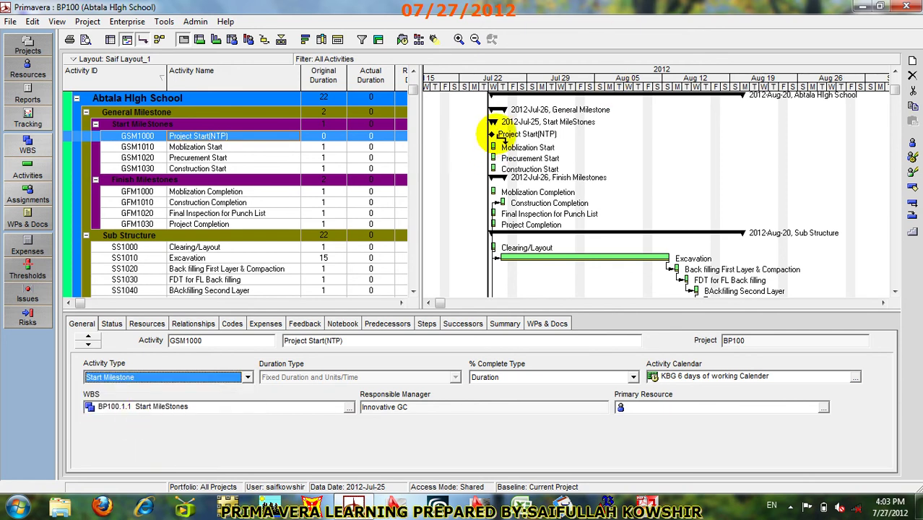
drag(494, 135, 494, 247)
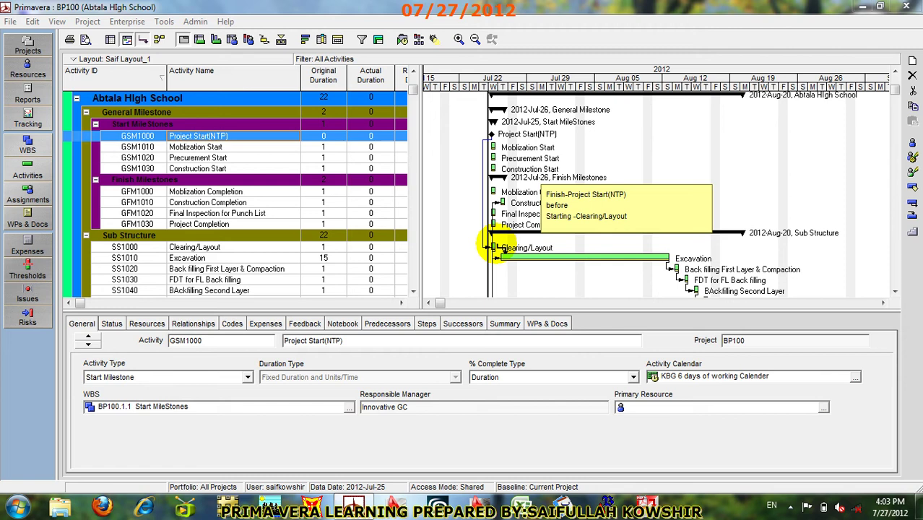
drag(495, 248, 495, 248)
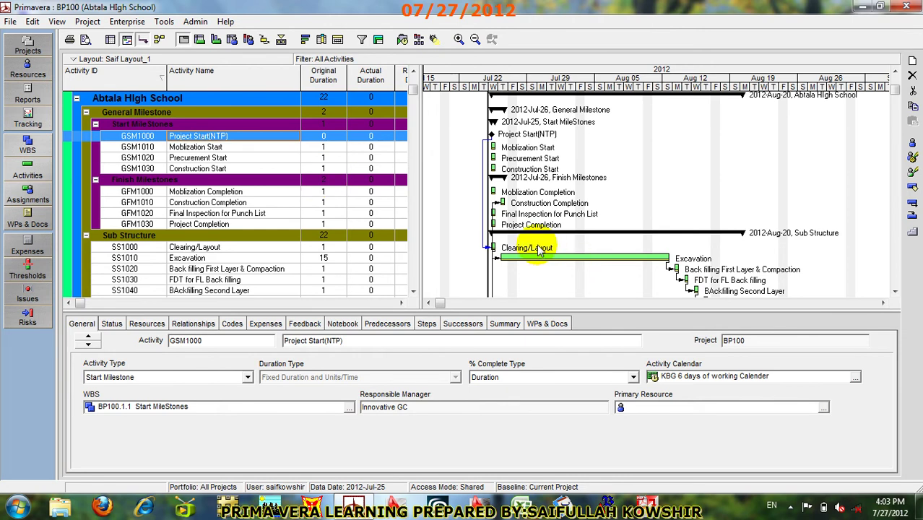
Step: Review the relationship lines and activities across the milestone and Sub Structure sections of the Gantt chart
scroll(538, 249, down, 5)
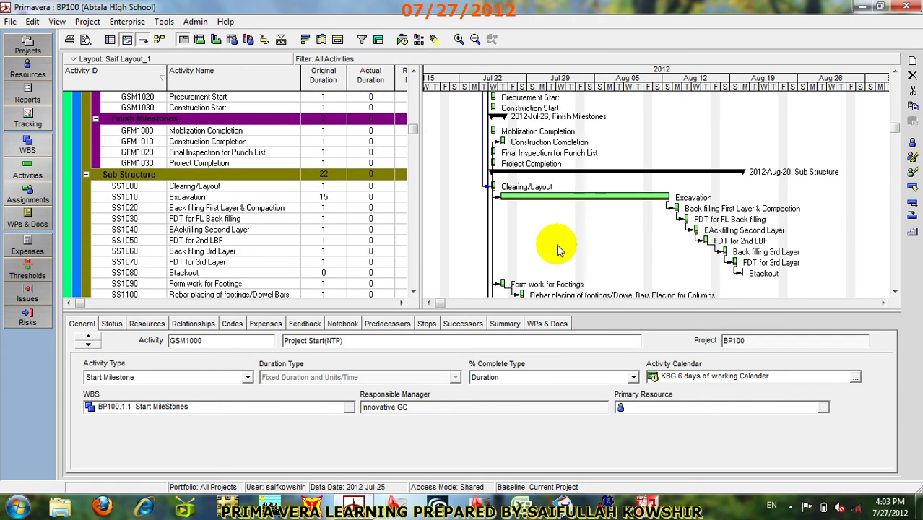
scroll(589, 219, down, 1)
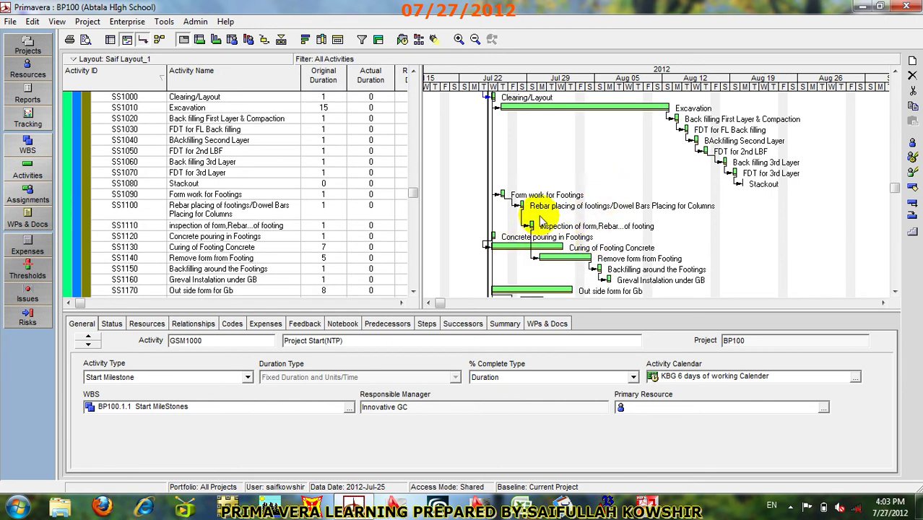
scroll(582, 152, up, 5)
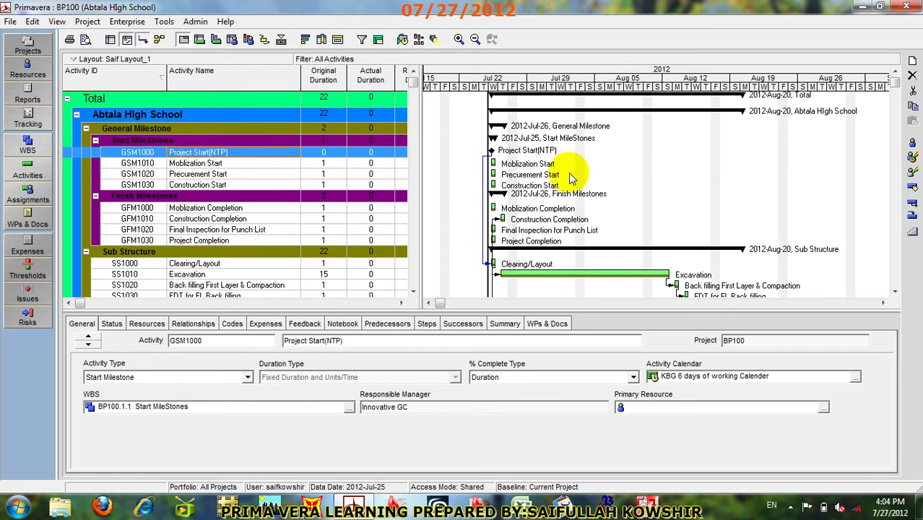
scroll(326, 243, down, 12)
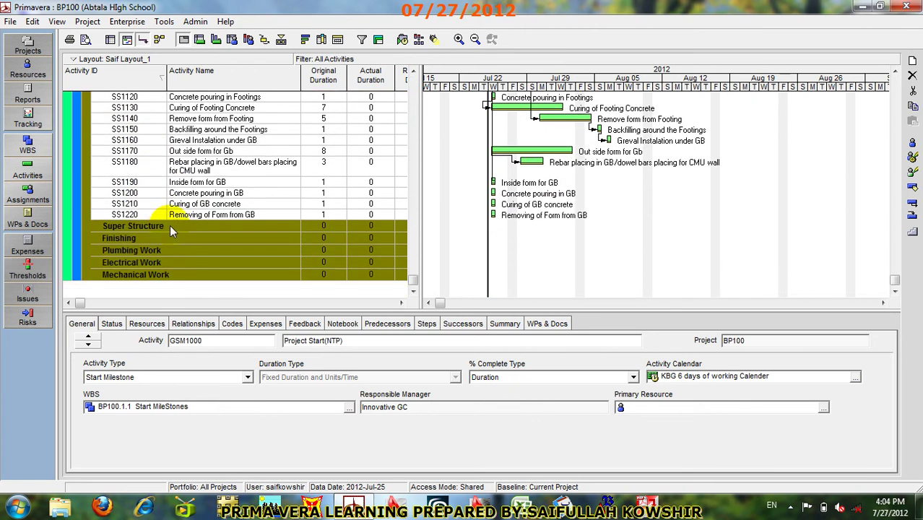
scroll(216, 214, up, 3)
scroll(691, 185, up, 6)
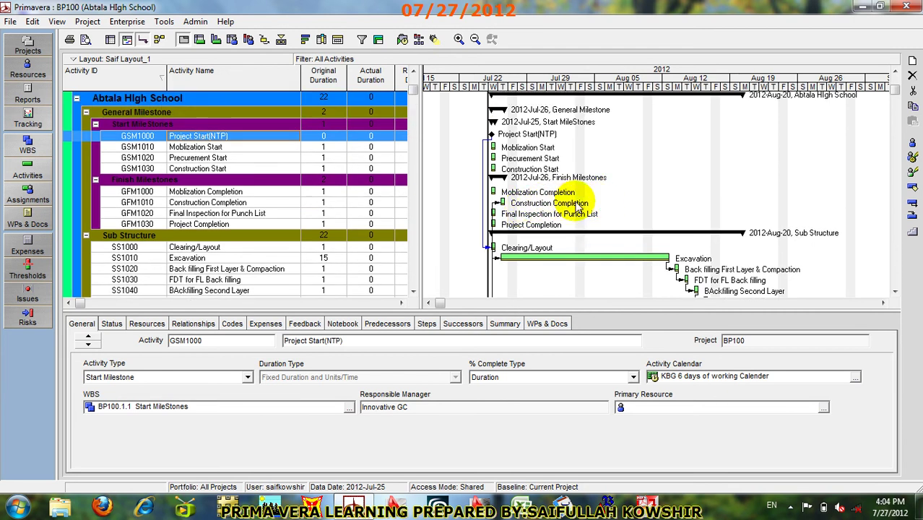
scroll(538, 210, down, 2)
scroll(538, 209, down, 6)
scroll(538, 211, up, 1)
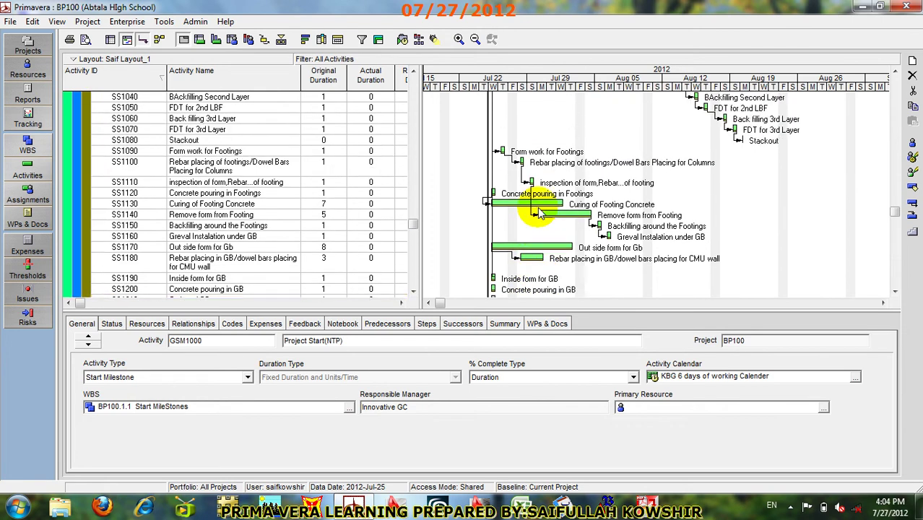
scroll(537, 211, up, 10)
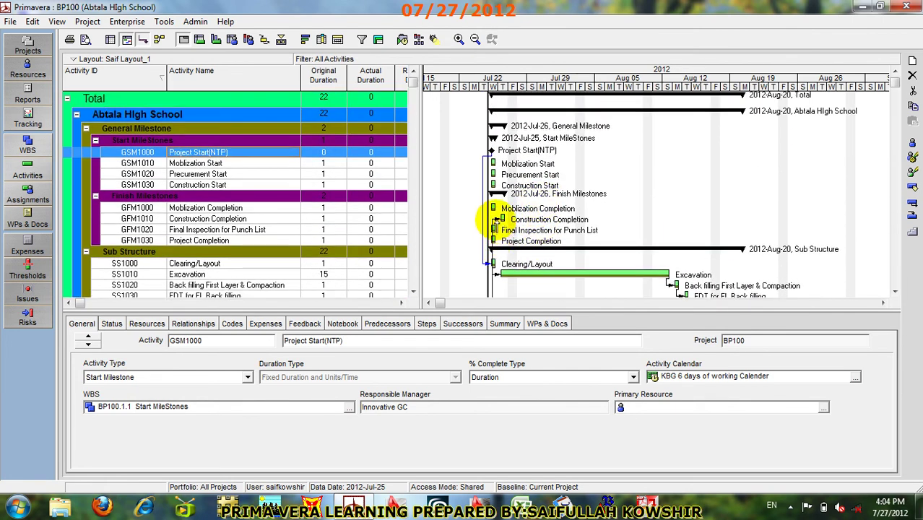
Step: Remove the existing predecessor relationship leading into Construction Completion (GFM1010) in the Gantt chart
click(495, 220)
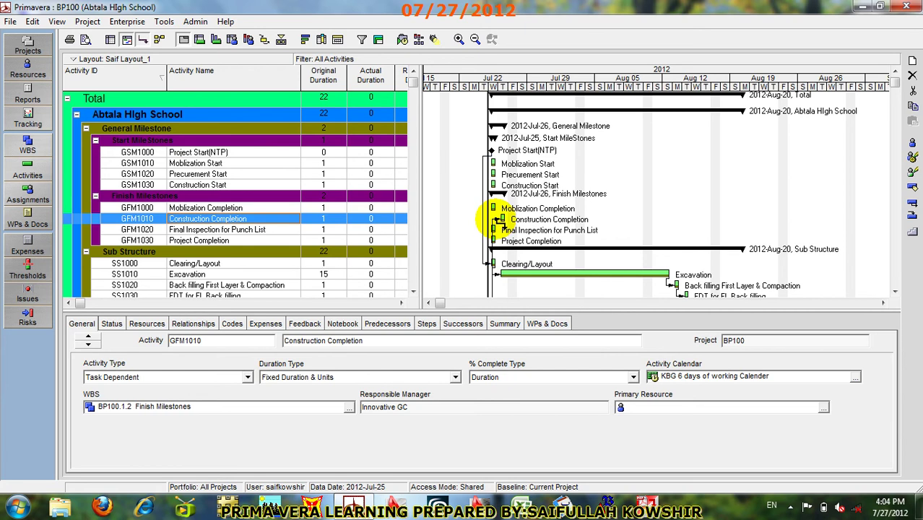
key(Delete)
click(414, 289)
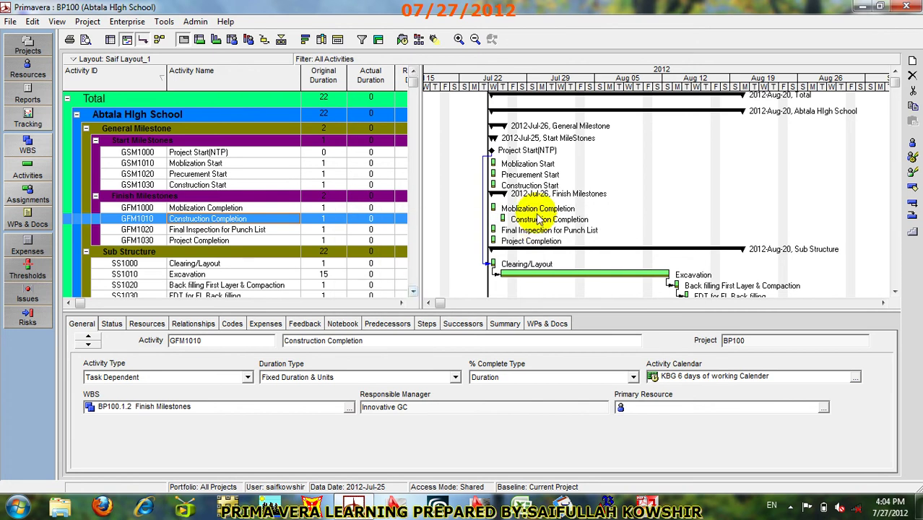
Step: Link Stackout (SS1080) finish-to-start to Construction Completion (GFM1010) in the Gantt chart and reschedule the project
scroll(618, 224, down, 3)
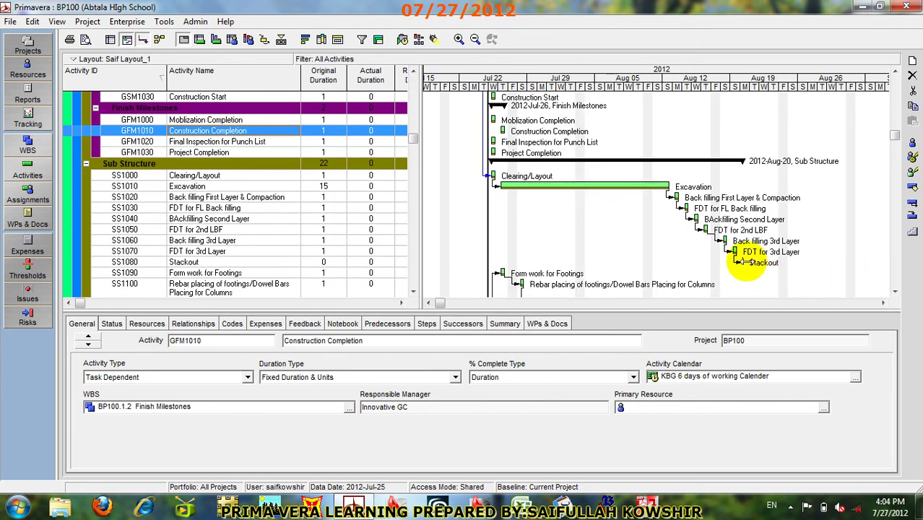
mouse_move(744, 261)
mouse_down()
mouse_move(726, 117)
mouse_move(526, 136)
mouse_move(491, 130)
mouse_up()
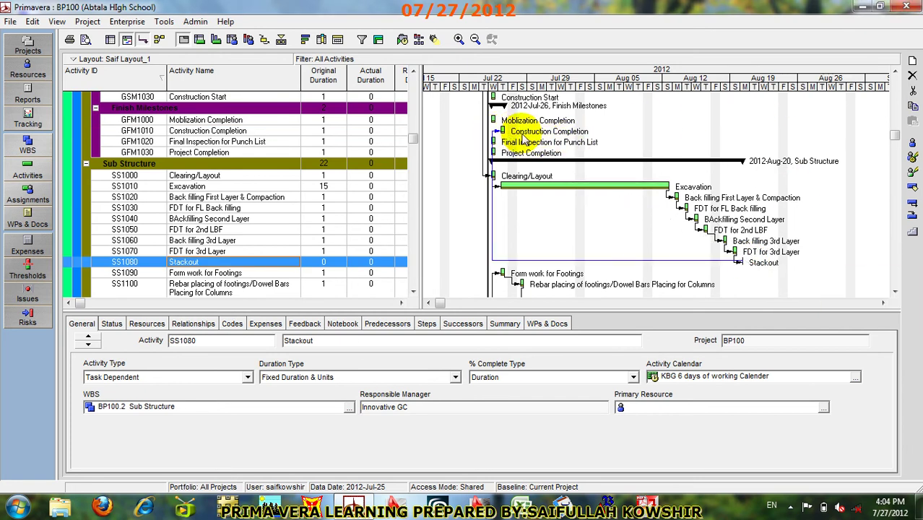
click(396, 38)
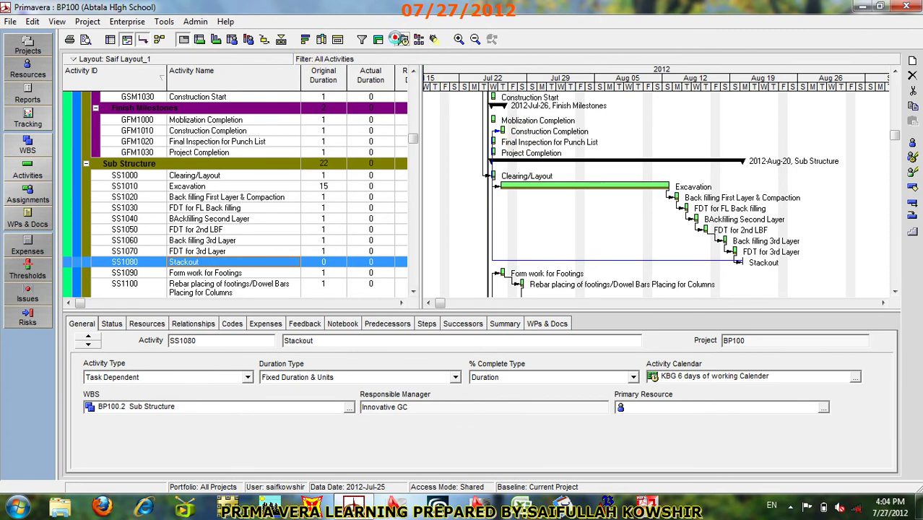
click(605, 224)
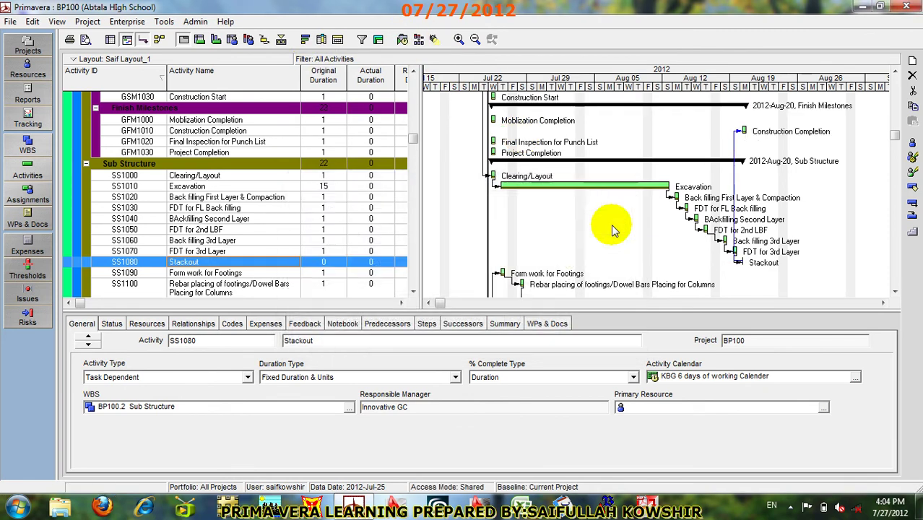
Step: Set the activity type of Construction Completion (GFM1010) to Finish Milestone
click(771, 133)
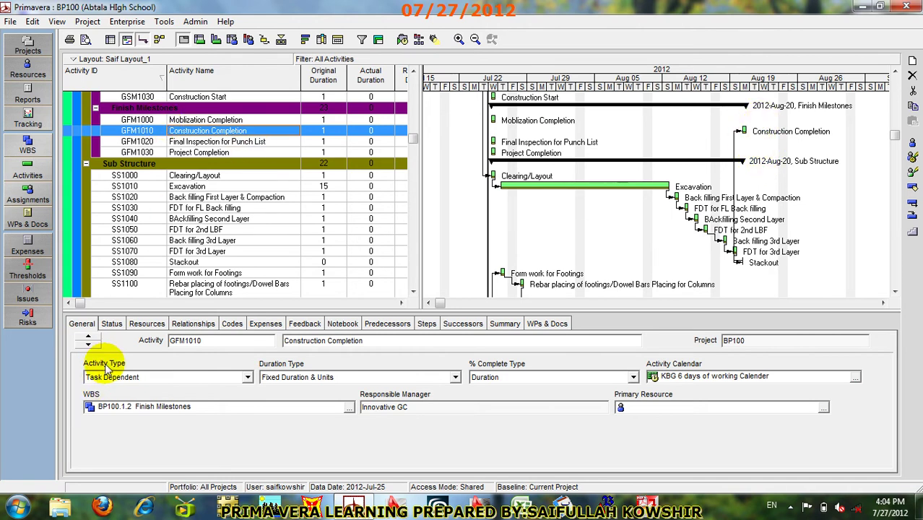
click(122, 386)
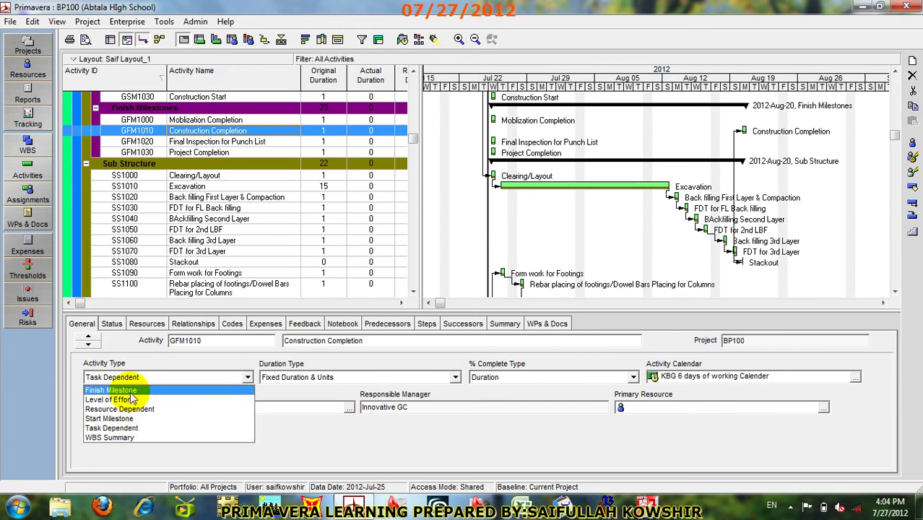
click(130, 388)
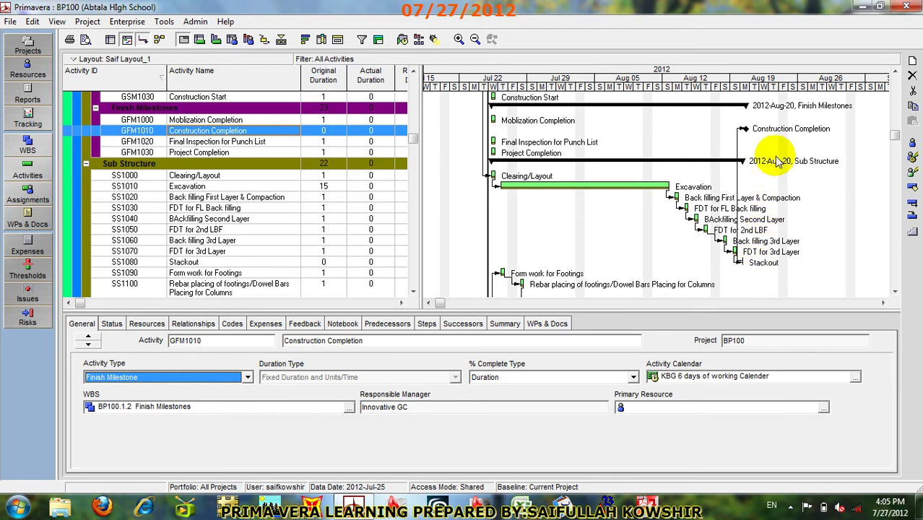
click(778, 131)
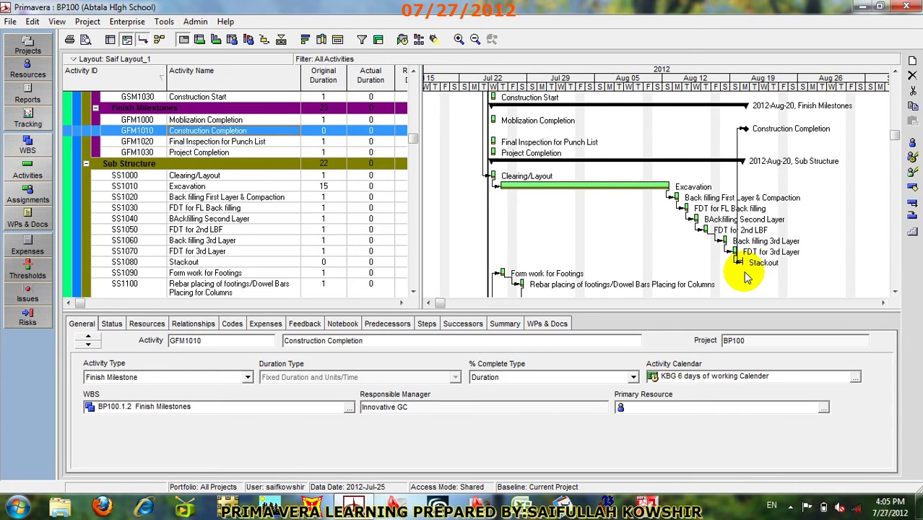
Step: Examine the durations, total float and start and finish dates of Construction Completion in the activity table
scroll(790, 159, up, 2)
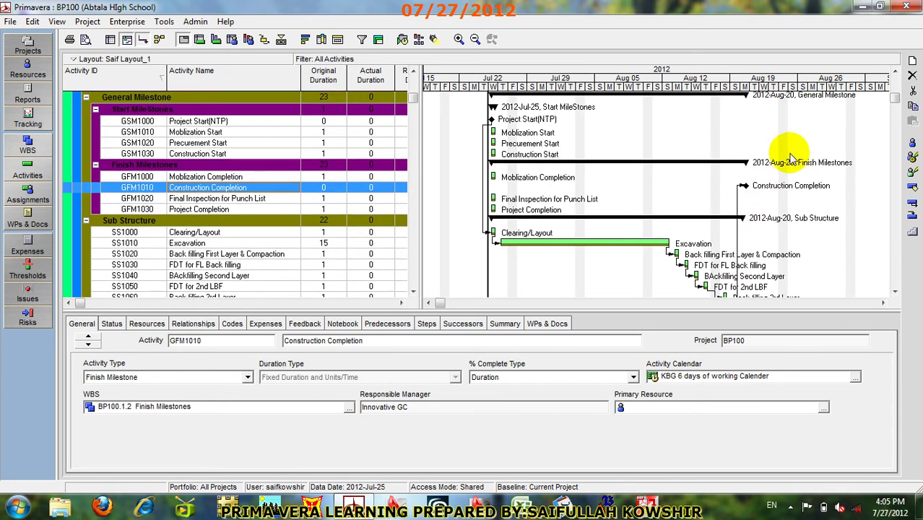
scroll(791, 159, down, 3)
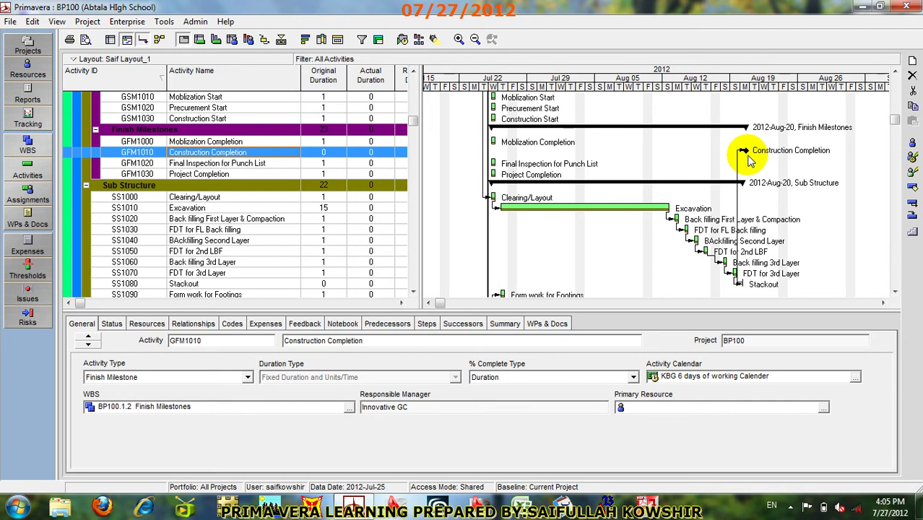
click(396, 304)
click(396, 304)
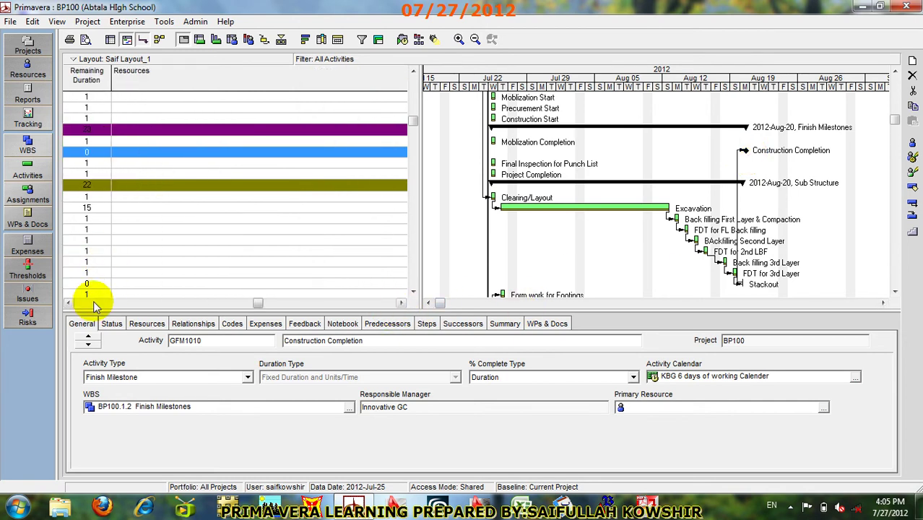
click(70, 304)
click(69, 304)
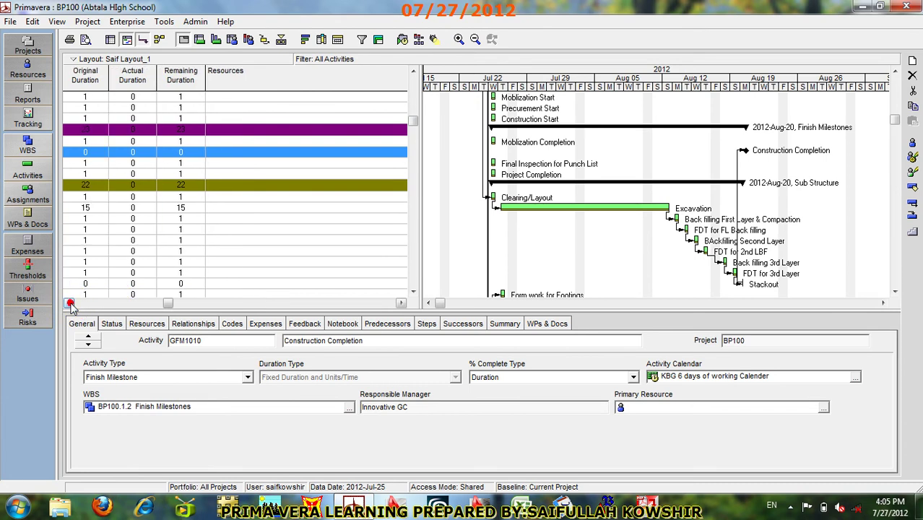
click(69, 304)
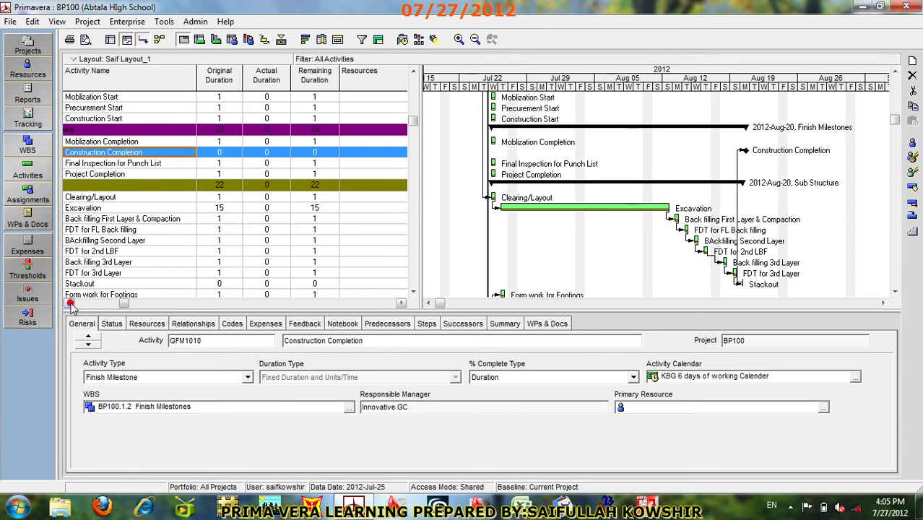
click(403, 304)
click(402, 304)
click(402, 304)
click(403, 304)
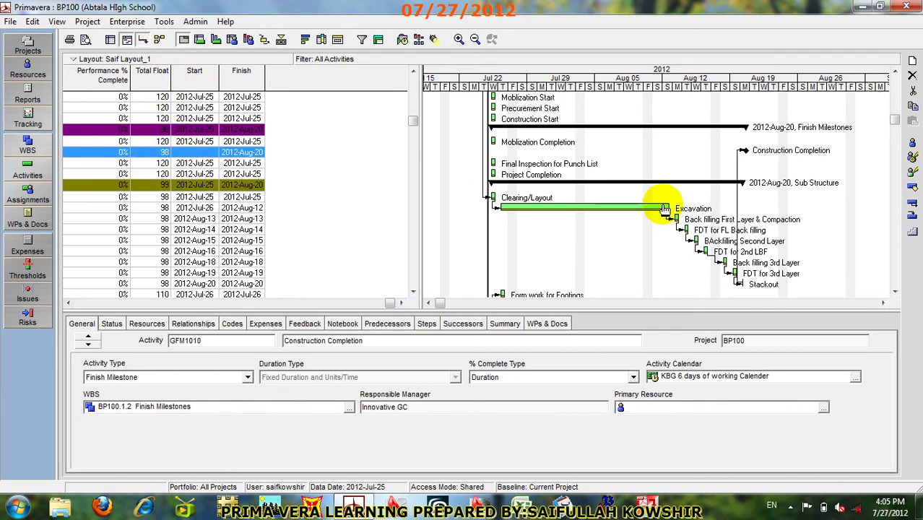
click(756, 150)
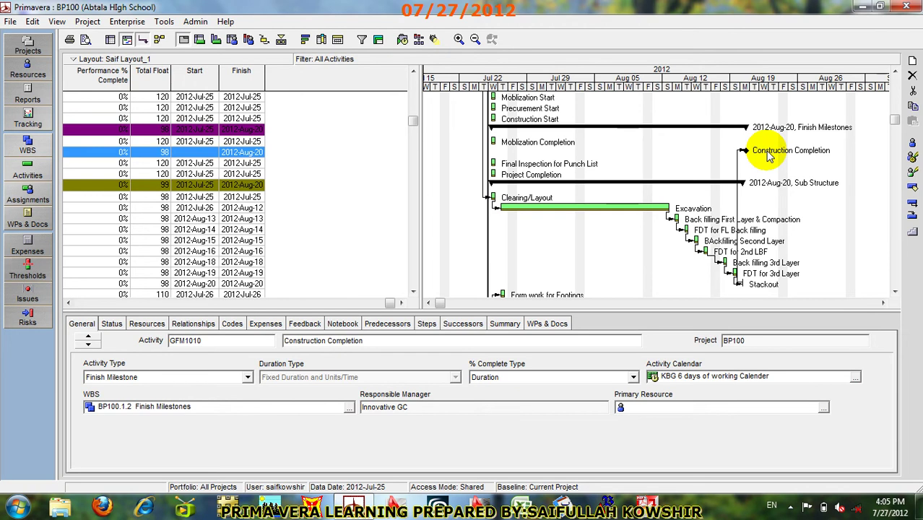
click(390, 302)
drag(364, 302, 78, 302)
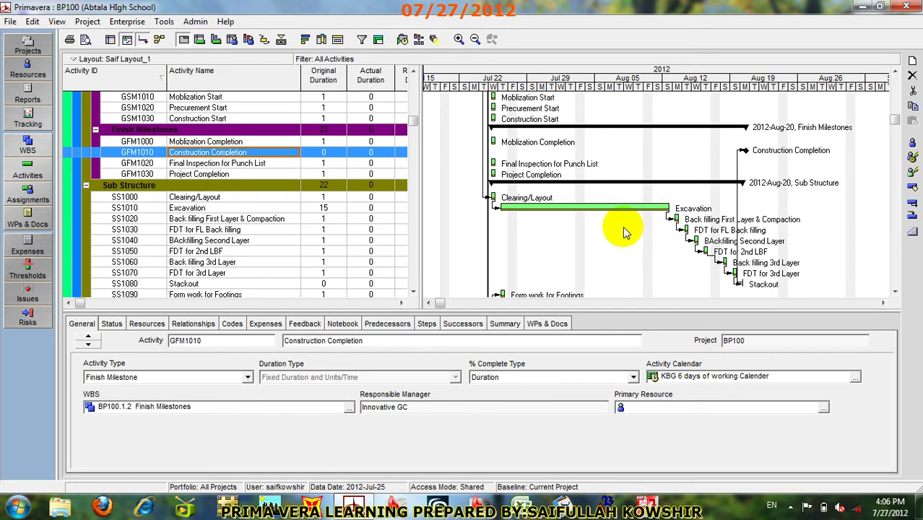
Step: Compare the original durations of Project Start(NTP) (GSM1000) and Moblization Start (GSM1010)
scroll(320, 130, up, 2)
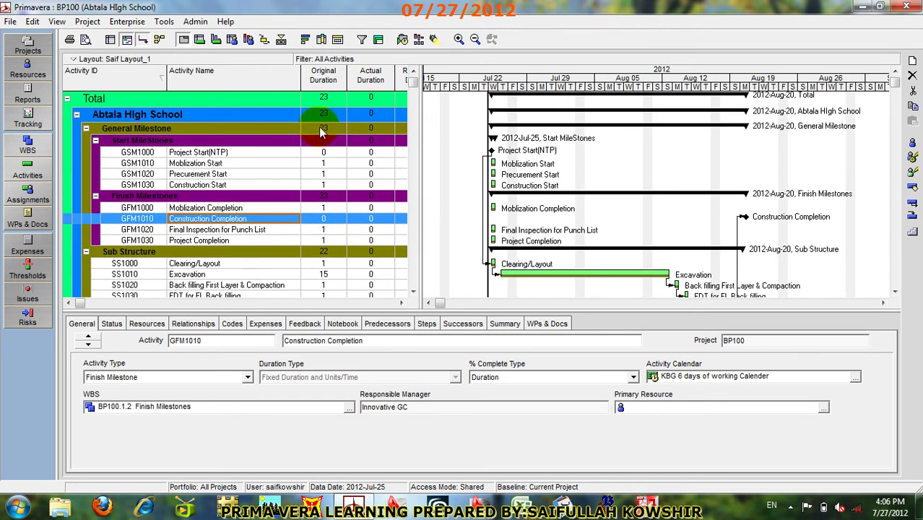
click(323, 152)
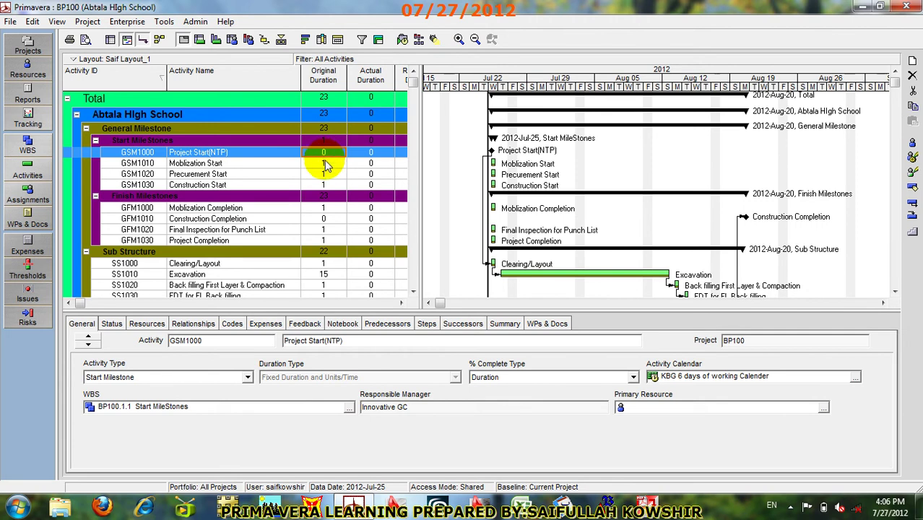
click(325, 163)
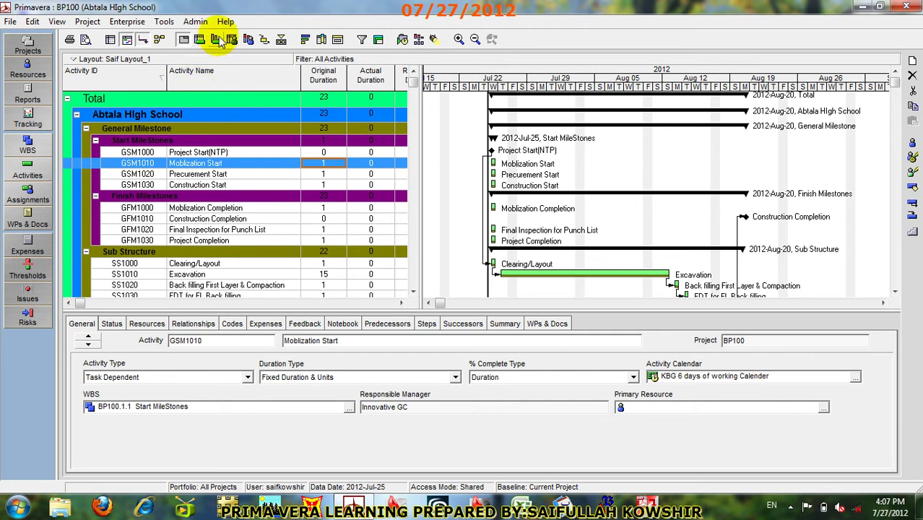
Step: Open the enterprise Calendars and view the global, resource and project calendar lists, finishing on the project calendars
click(127, 21)
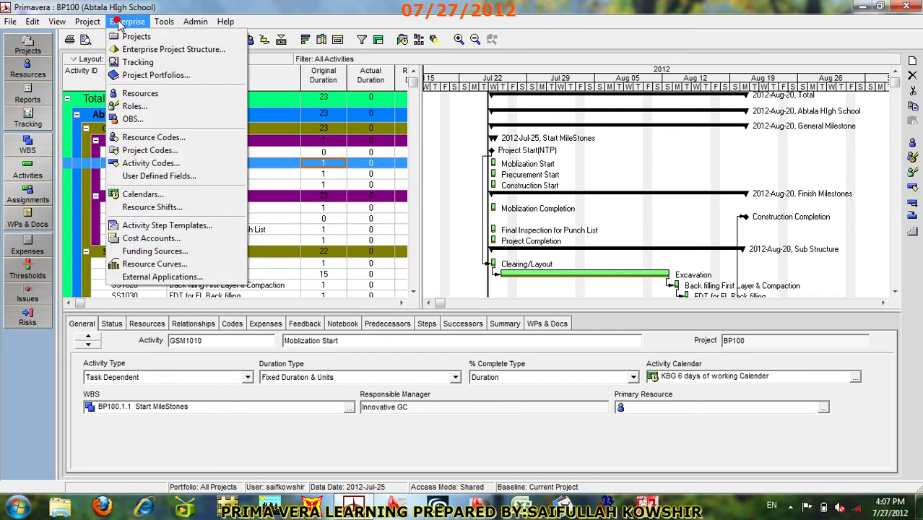
click(163, 195)
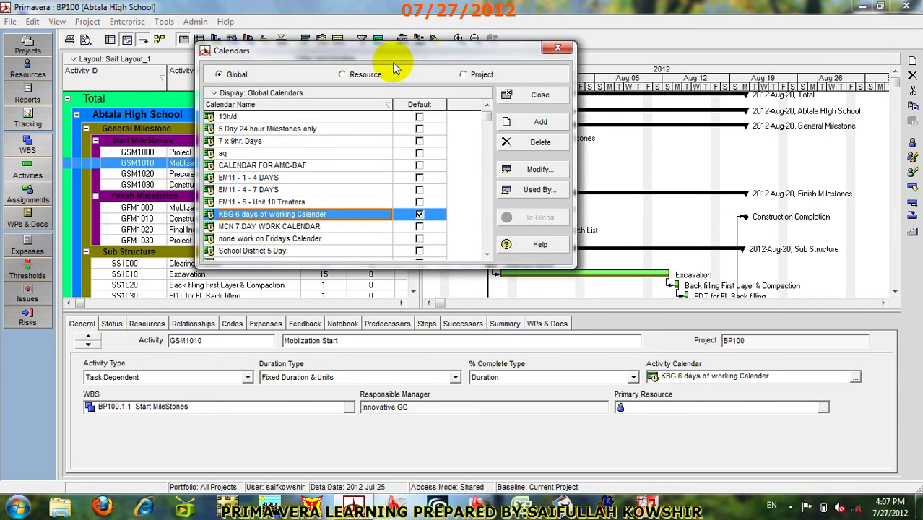
drag(395, 54, 602, 40)
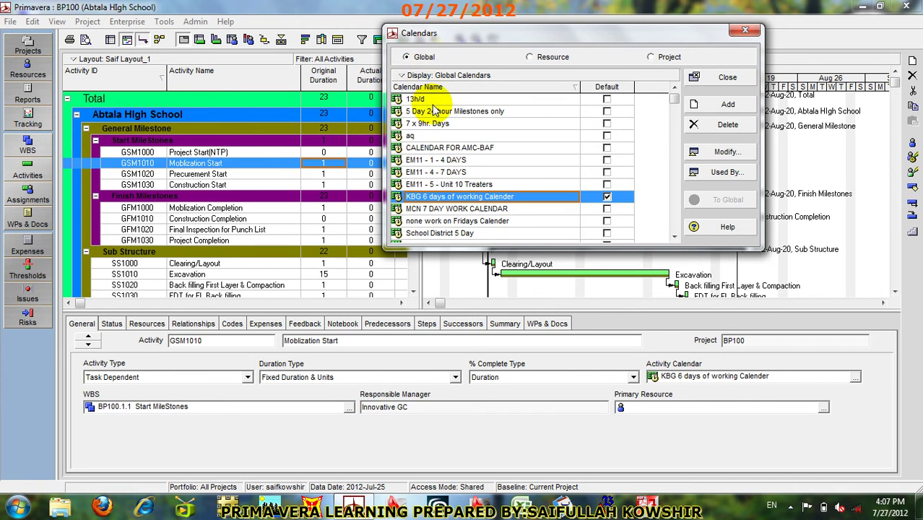
click(533, 57)
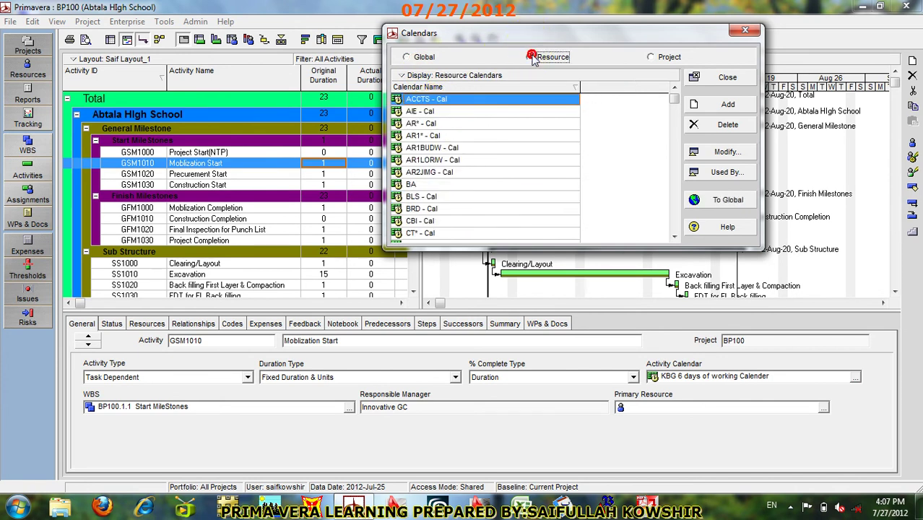
click(650, 57)
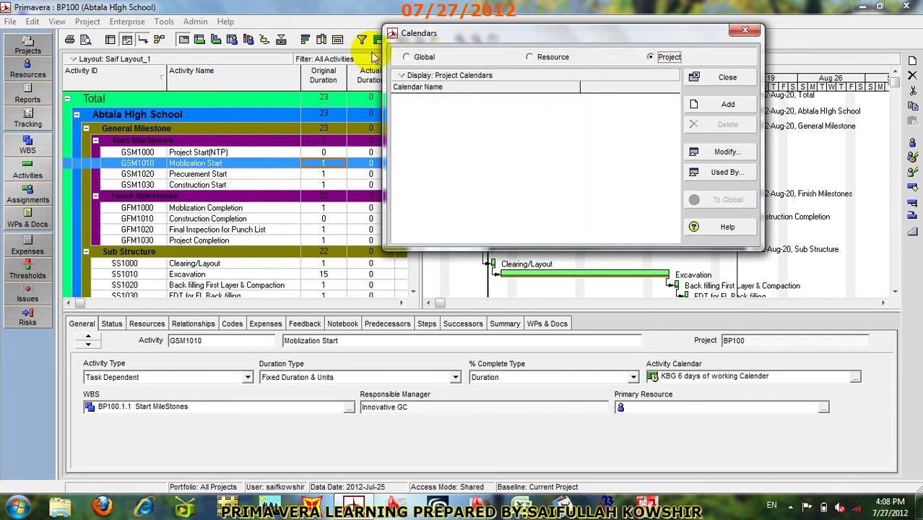
click(406, 57)
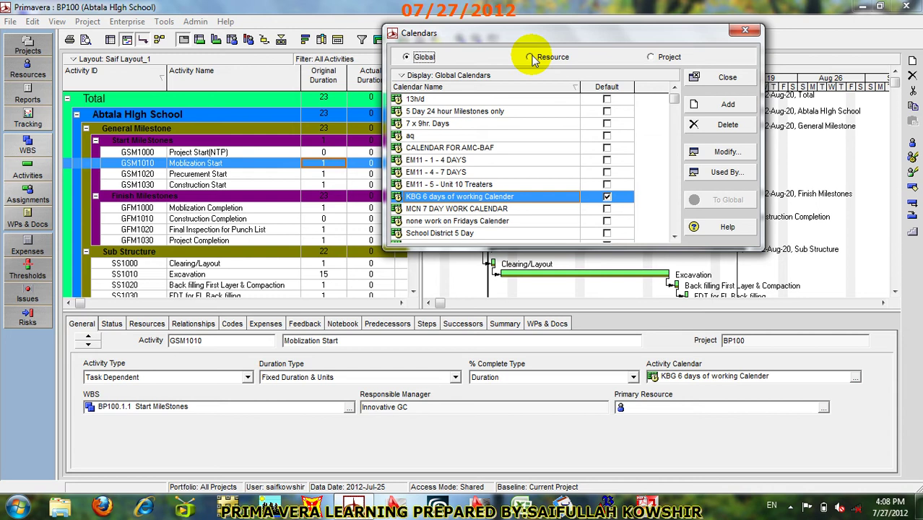
click(652, 58)
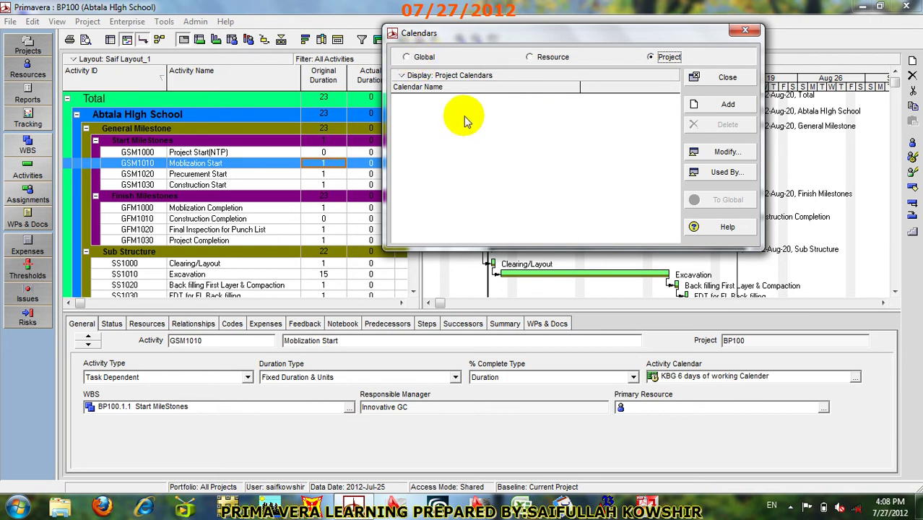
Step: View the global and resource calendar lists, highlighting the AIE - Cal and BA resource calendars, and leave the calendars window
click(409, 57)
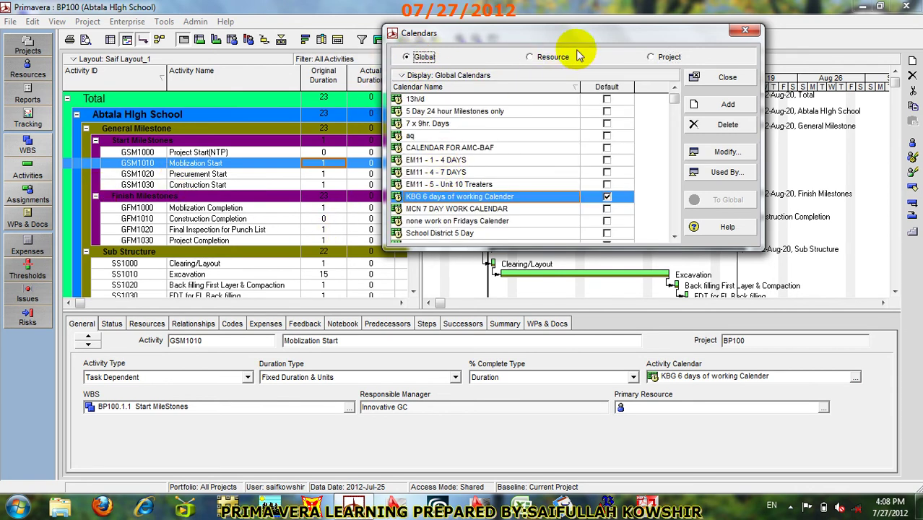
click(535, 57)
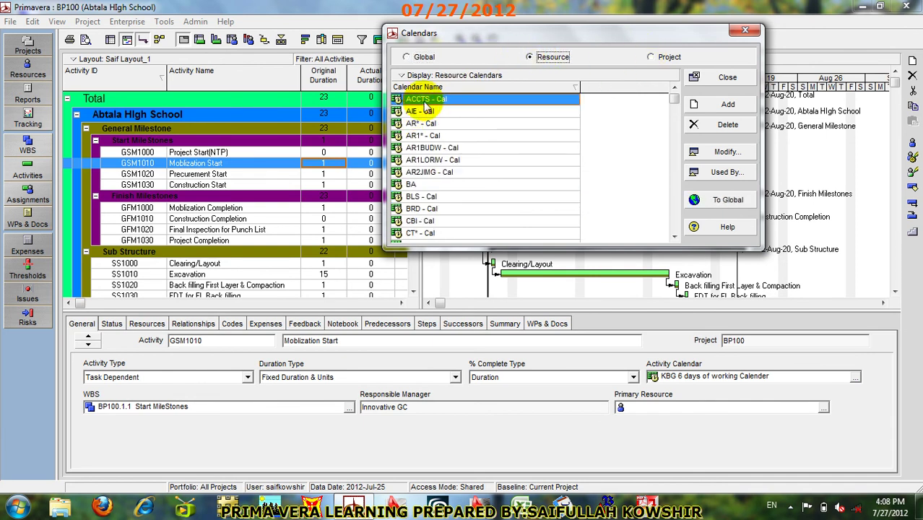
click(444, 112)
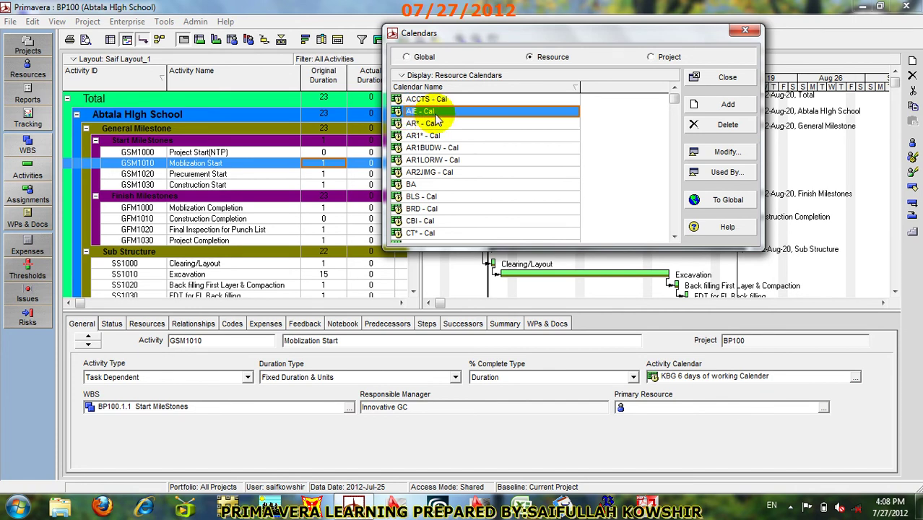
click(422, 185)
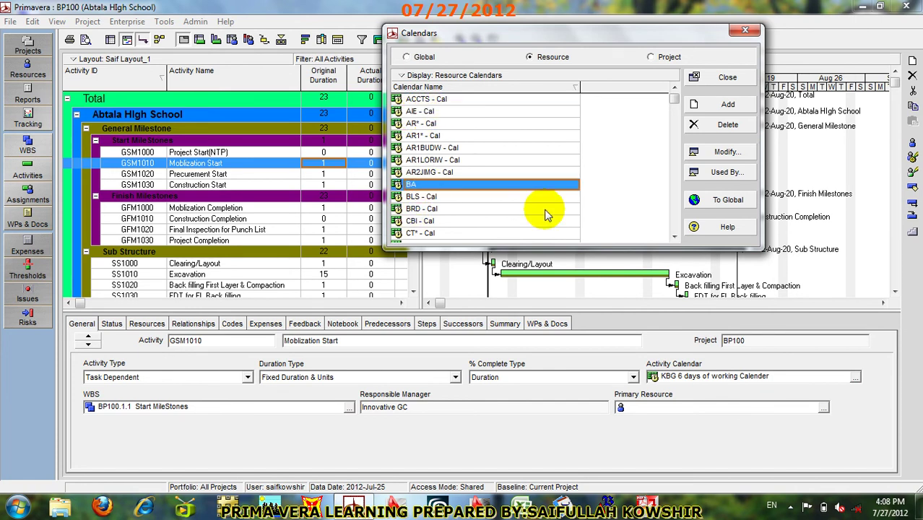
click(729, 78)
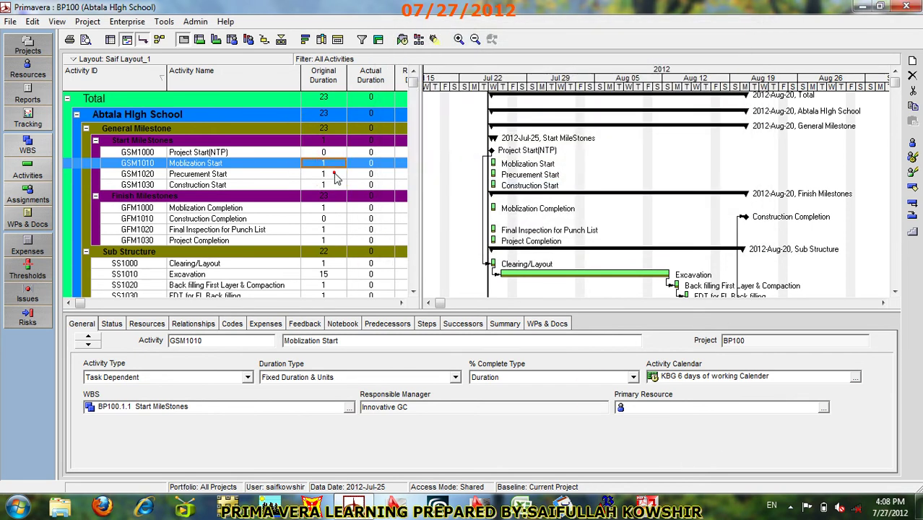
Step: Search the activity calendar choices of Excavation (SS1010) for "ba", clear the search and leave without assigning a calendar
click(333, 175)
scroll(301, 269, down, 1)
scroll(206, 238, down, 1)
scroll(210, 200, up, 1)
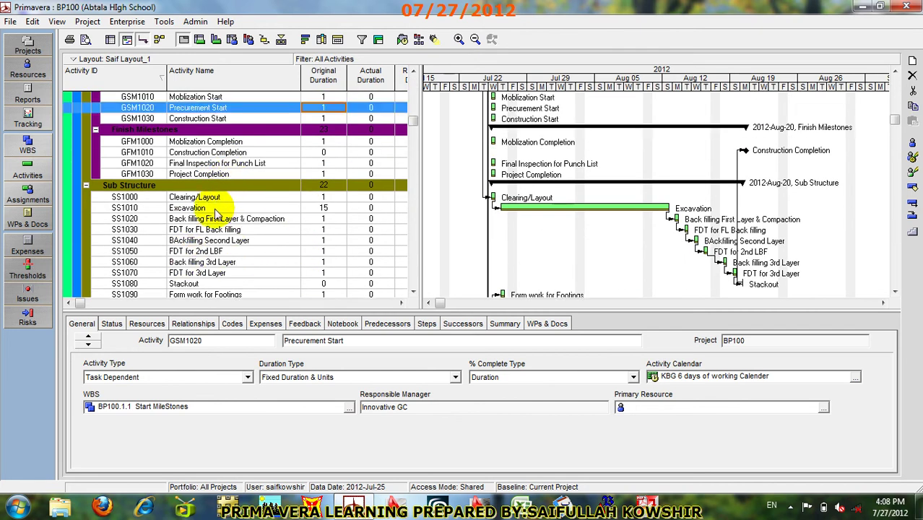
click(214, 208)
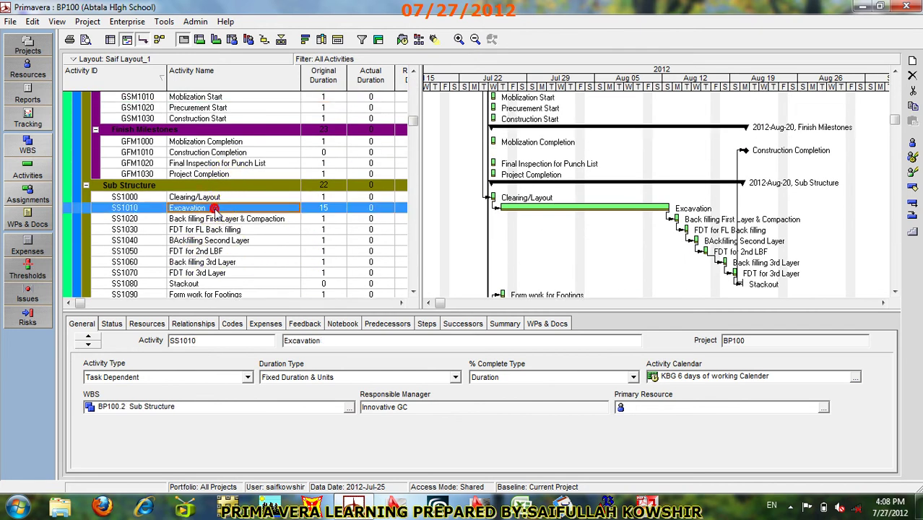
click(855, 376)
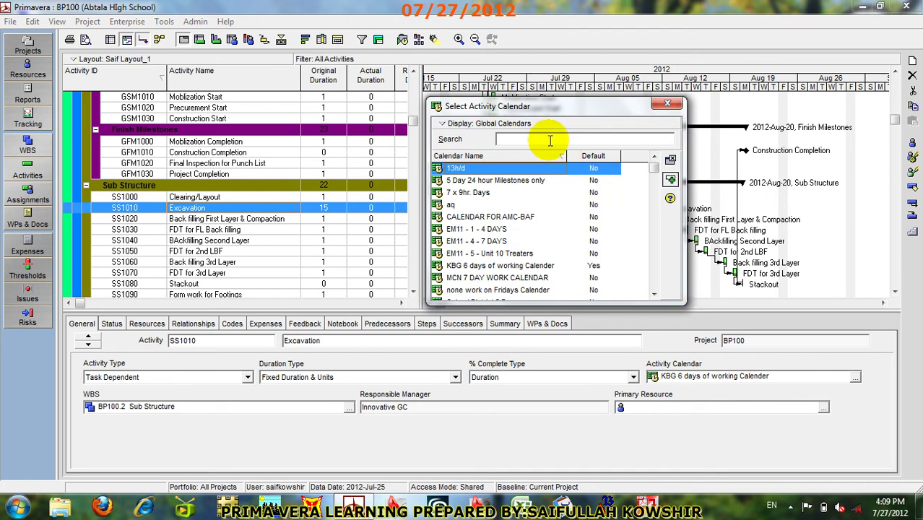
text(ba)
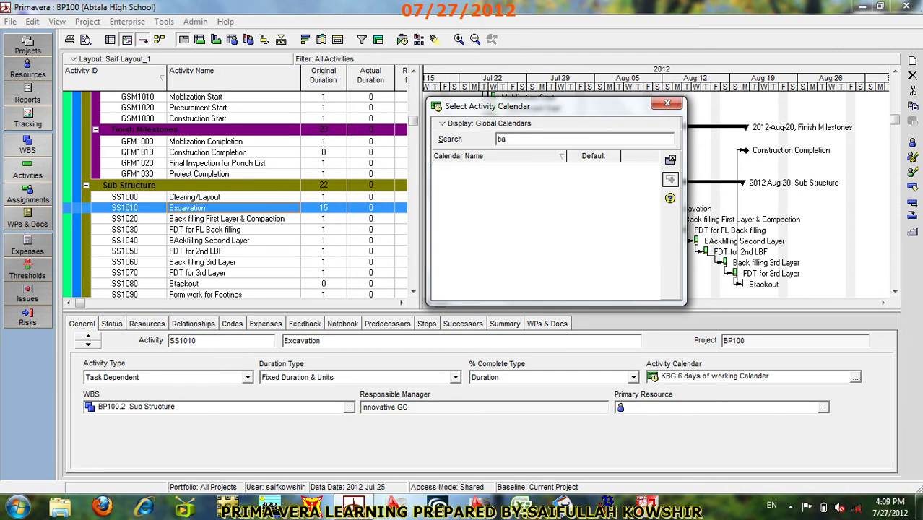
key(BackSpace)
key(BackSpace)
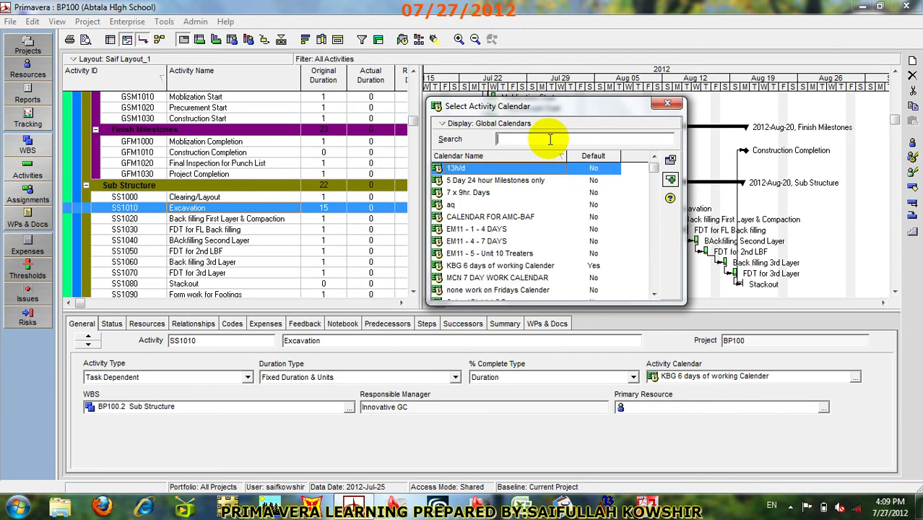
click(670, 160)
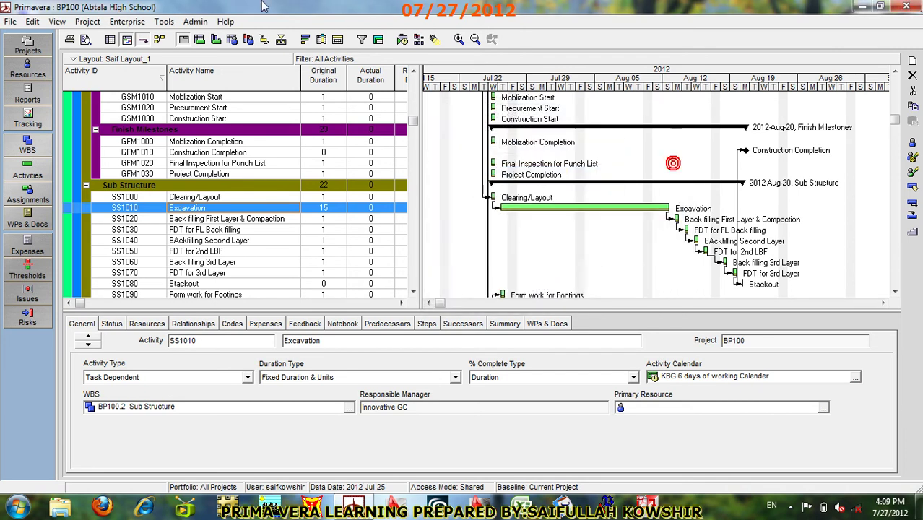
Step: Reopen the enterprise calendars and make the global calendar aq the default
click(127, 21)
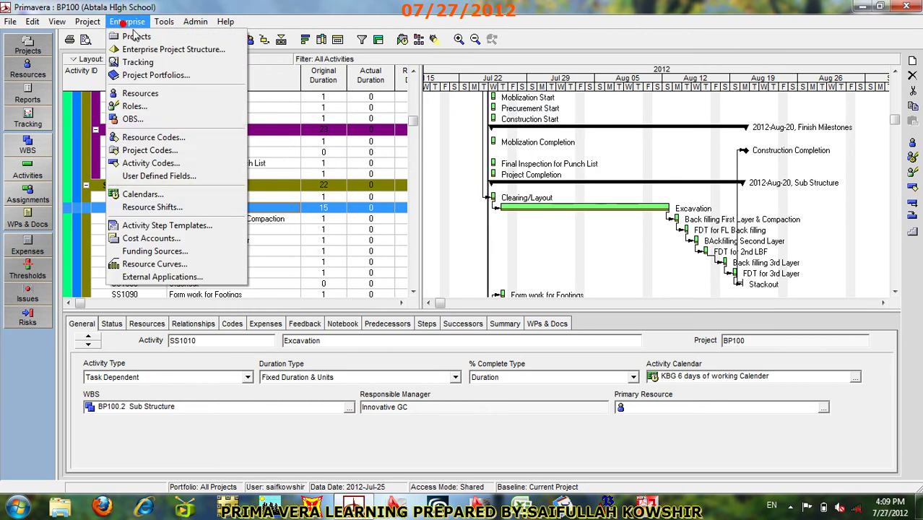
click(148, 137)
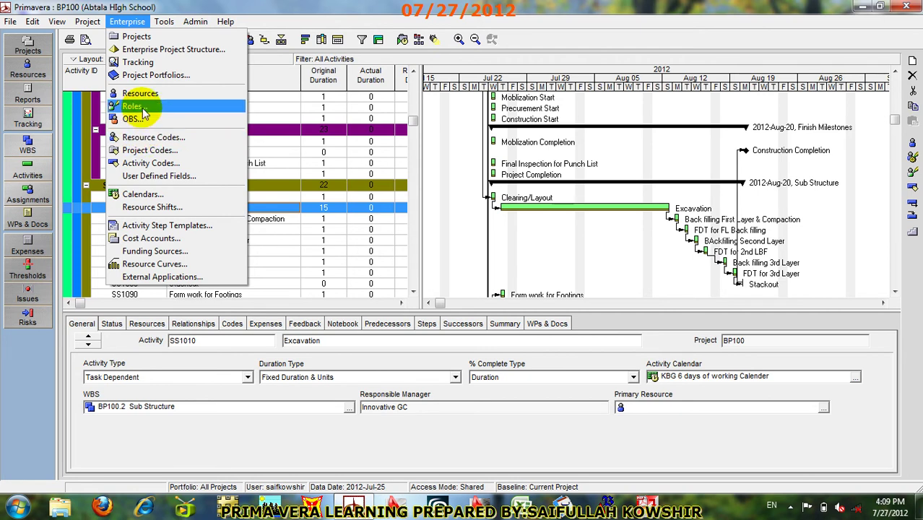
click(152, 193)
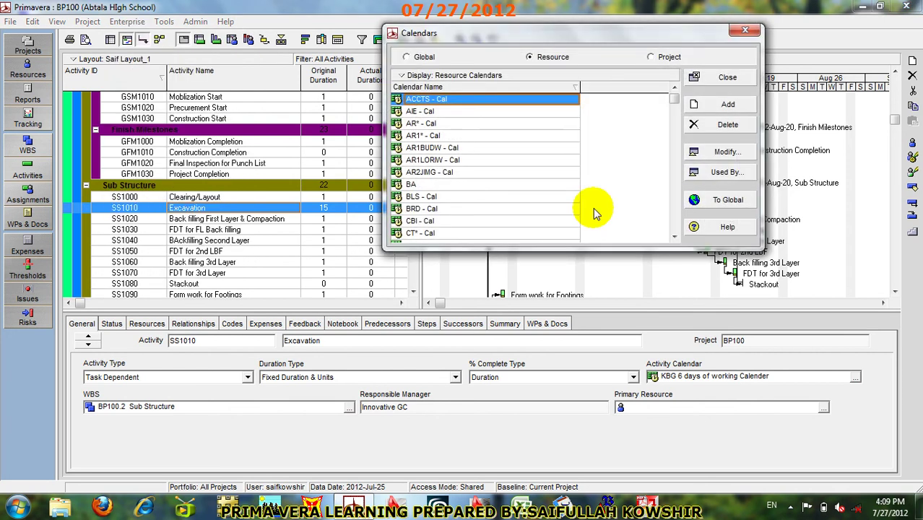
click(415, 59)
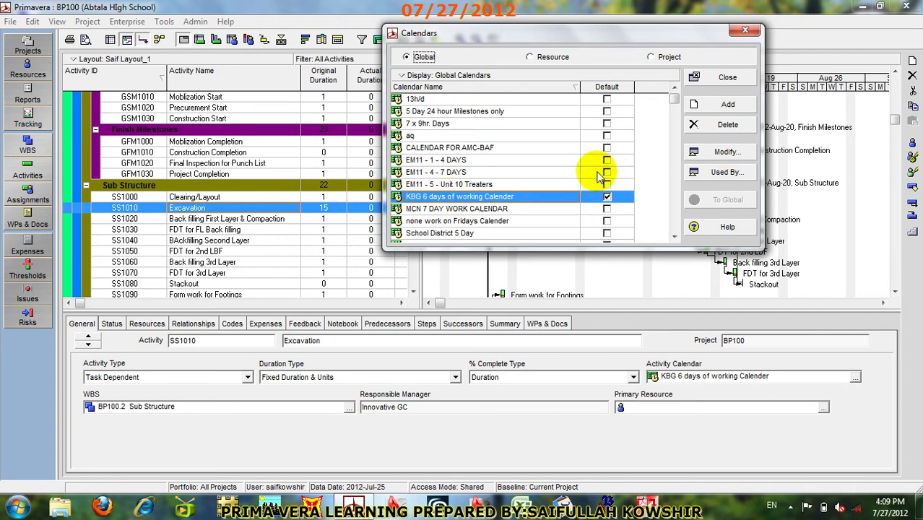
click(501, 112)
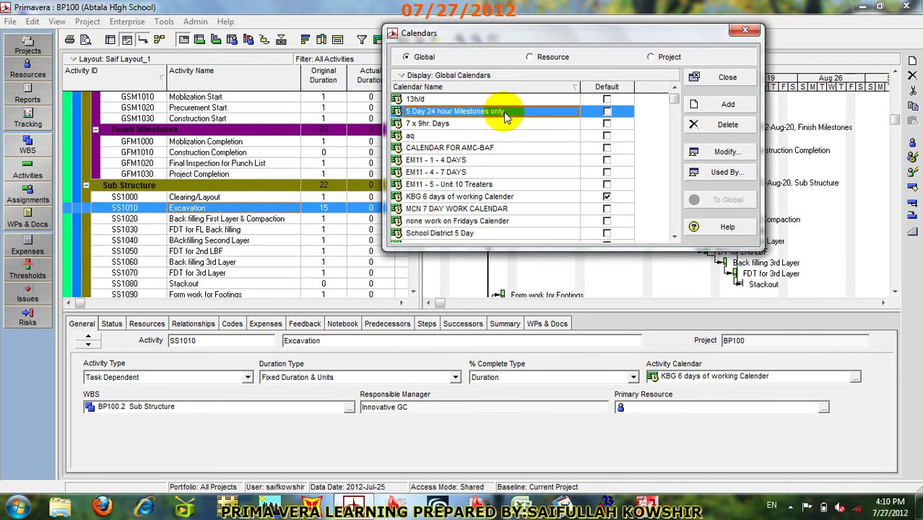
click(509, 136)
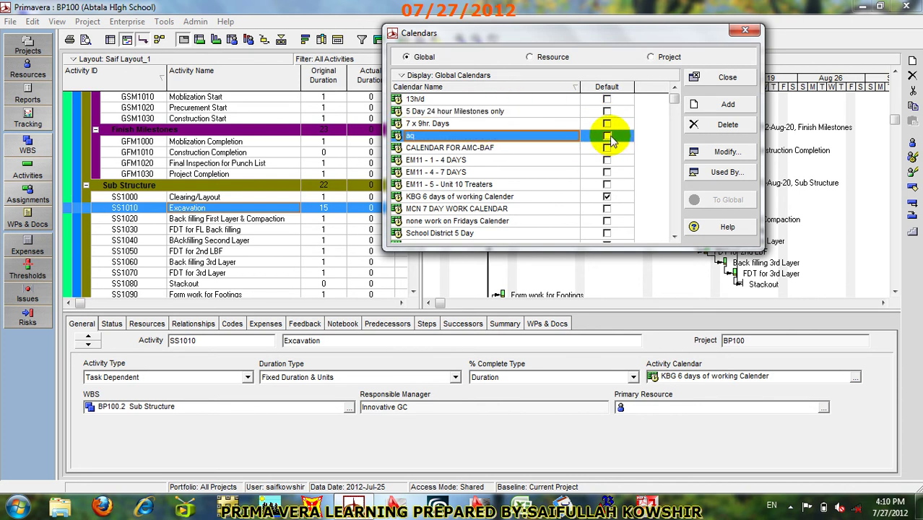
click(612, 136)
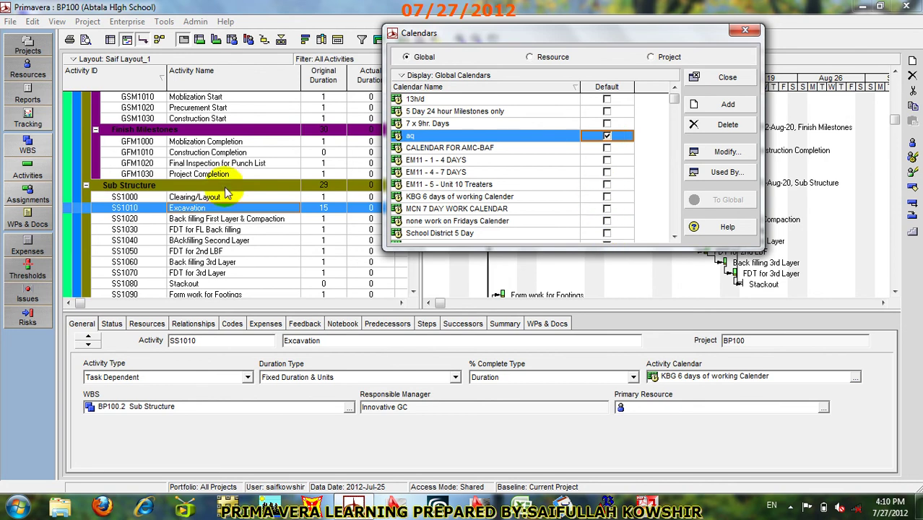
Step: Open the aq global calendar for modification and view its total work hours per day
click(725, 152)
drag(198, 9, 378, 9)
drag(325, 22, 320, 24)
click(237, 48)
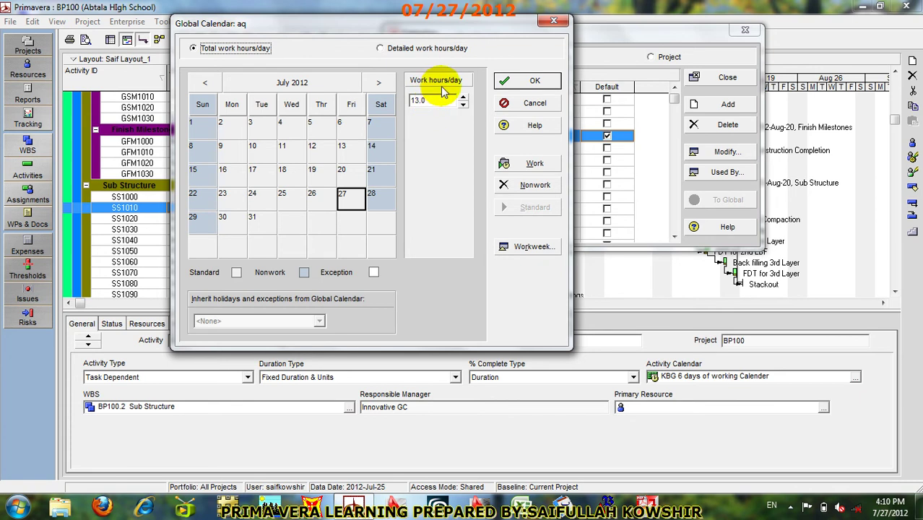
click(429, 107)
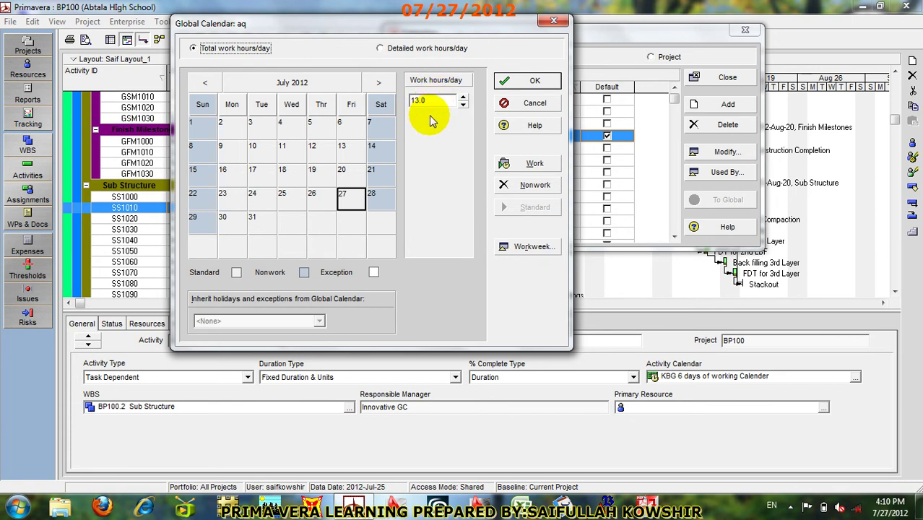
click(430, 100)
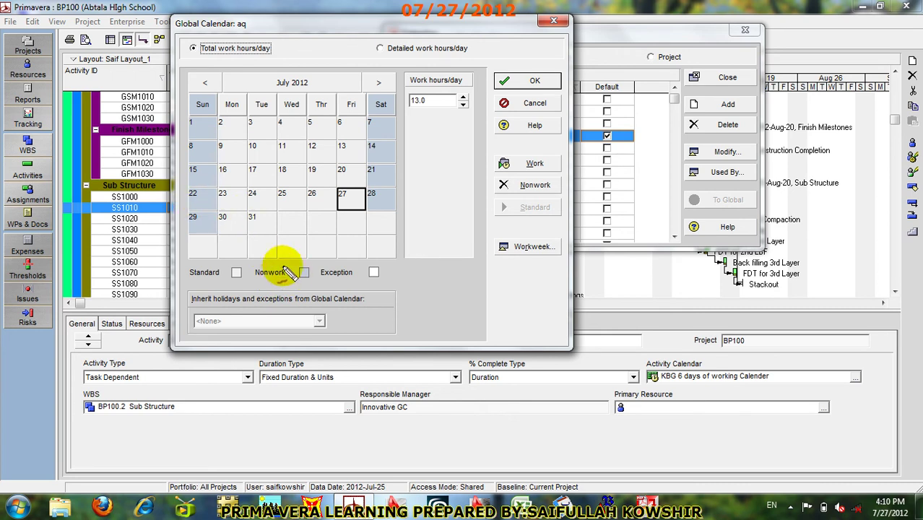
Step: Examine the Standard, Nonwork and Exception day legend and the nonwork Sundays of July 2012 in the aq calendar
mouse_move(262, 277)
mouse_down()
mouse_move(303, 286)
mouse_move(306, 278)
mouse_up()
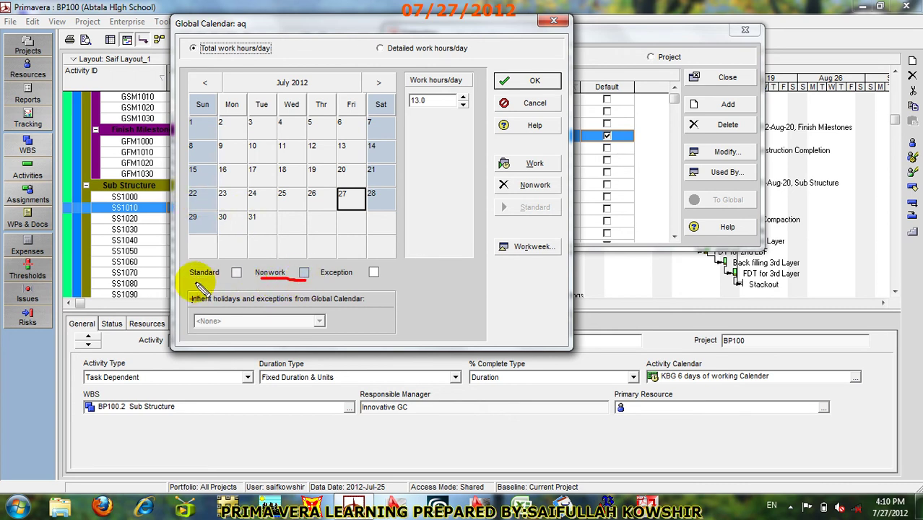
drag(194, 288, 245, 285)
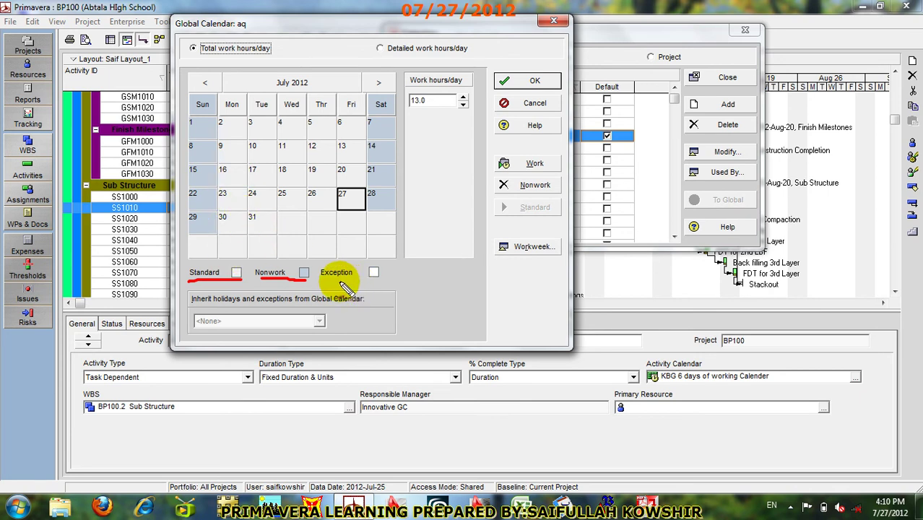
drag(337, 278, 387, 281)
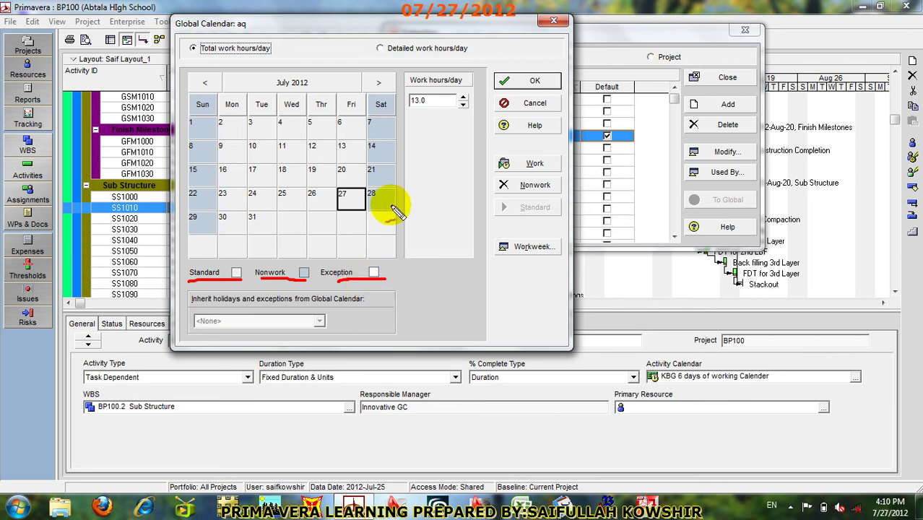
drag(199, 123, 217, 120)
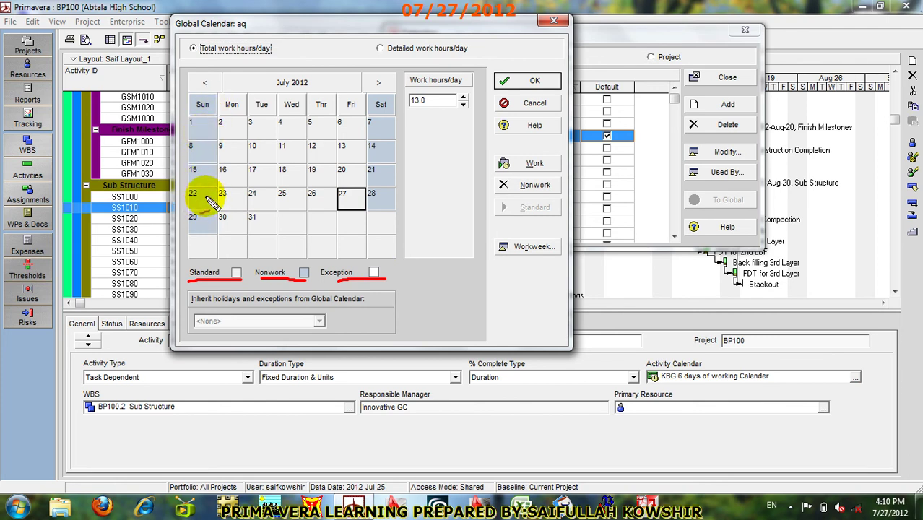
drag(191, 209, 215, 209)
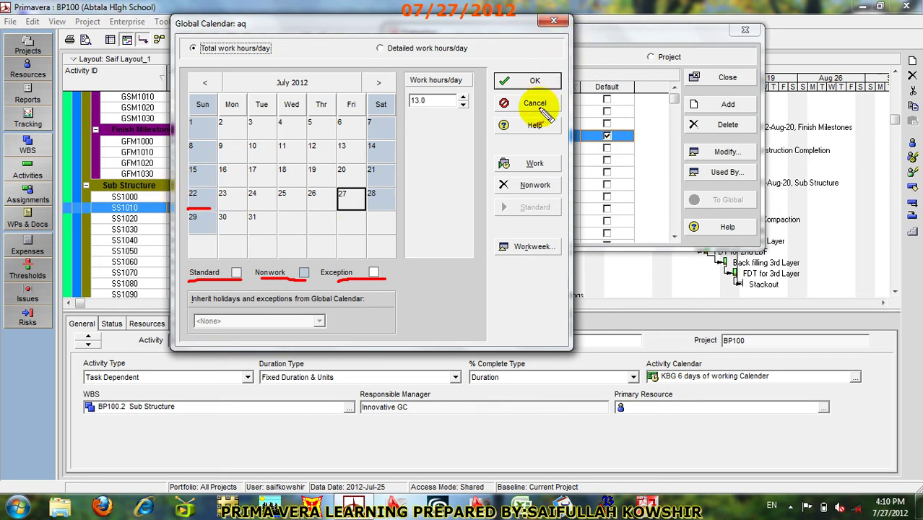
key(Escape)
Step: Make Sunday, July 22, 2012 a work day in the aq calendar
click(201, 198)
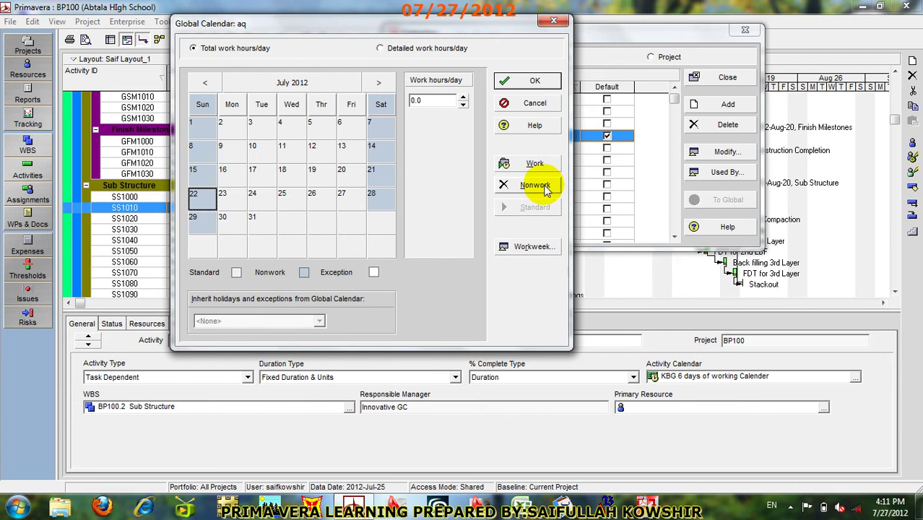
click(535, 163)
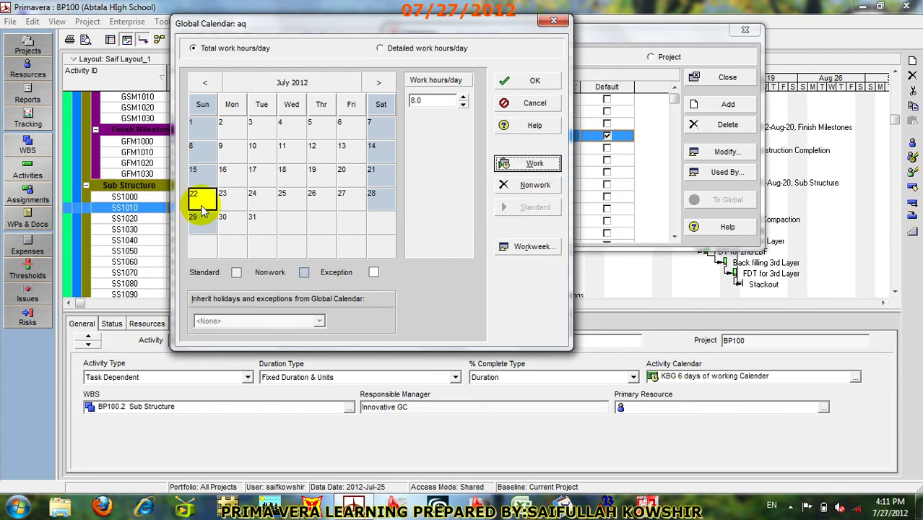
double_click(430, 102)
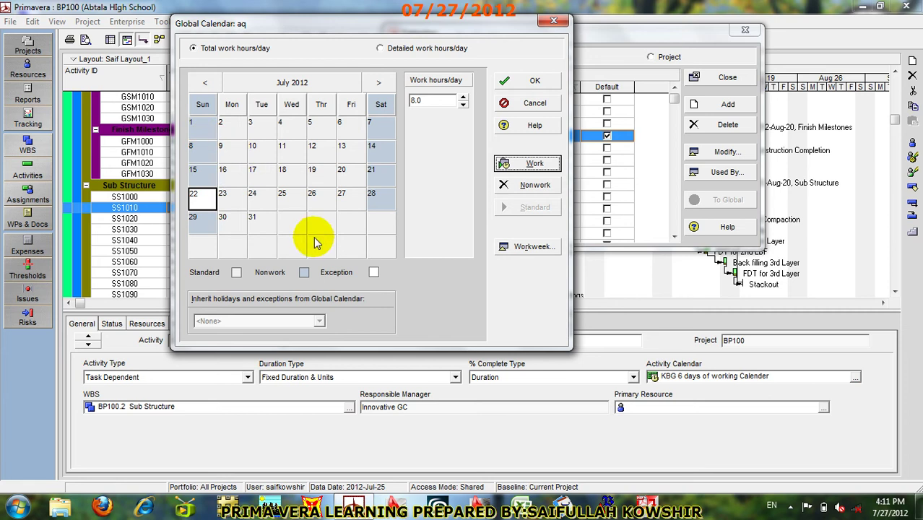
Step: Try to increase the work hours of July 17, 2012 in the aq calendar
click(261, 173)
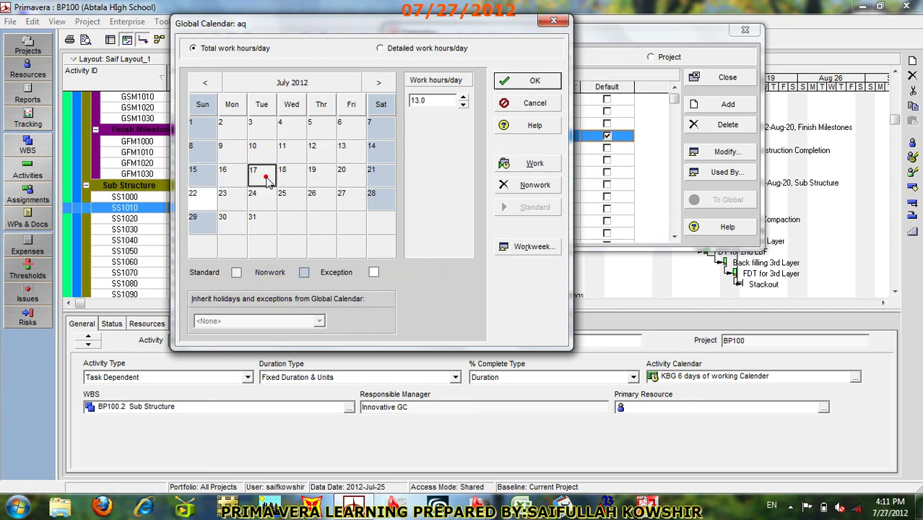
click(463, 96)
click(462, 96)
click(463, 96)
click(462, 96)
click(463, 96)
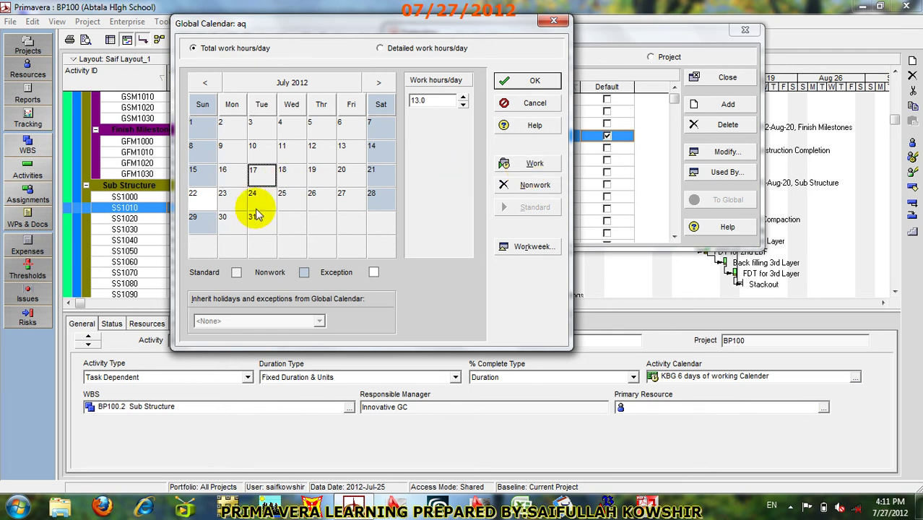
Step: Set July 22, 2012 back to nonwork in the aq calendar and view the work hours of July 2
click(206, 202)
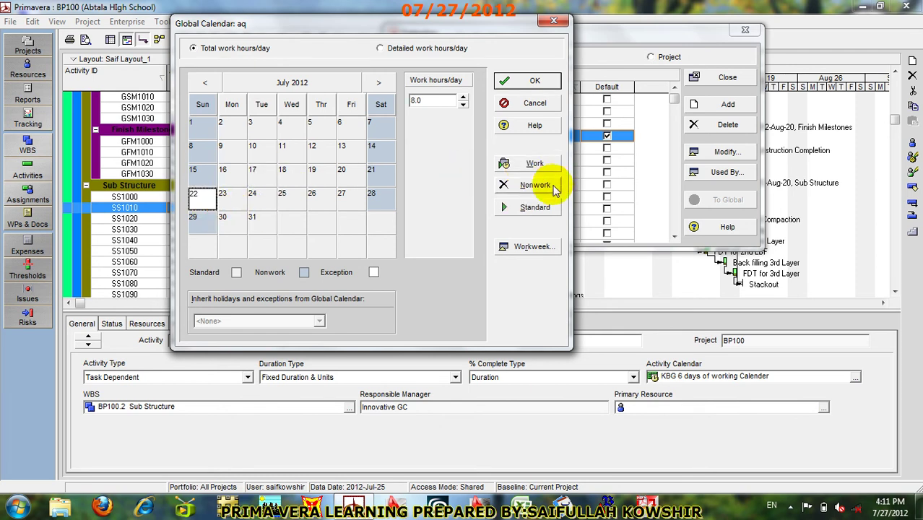
click(547, 184)
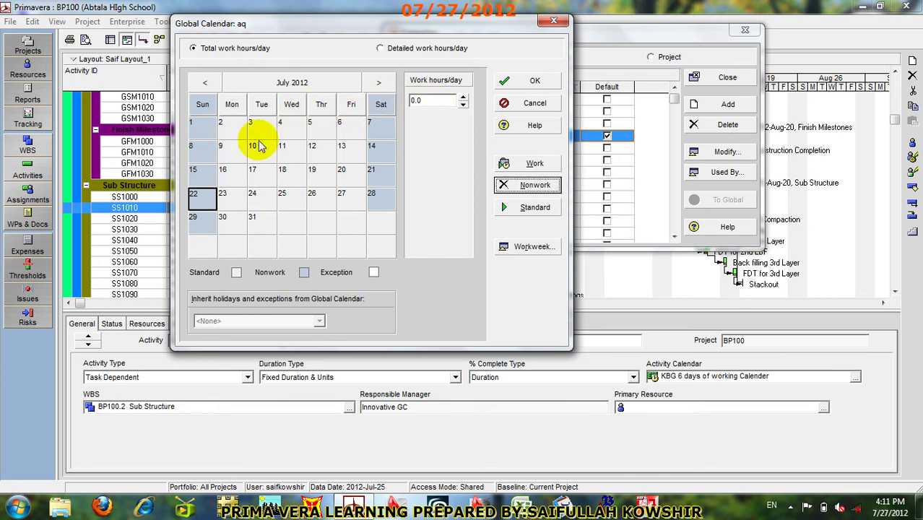
click(243, 122)
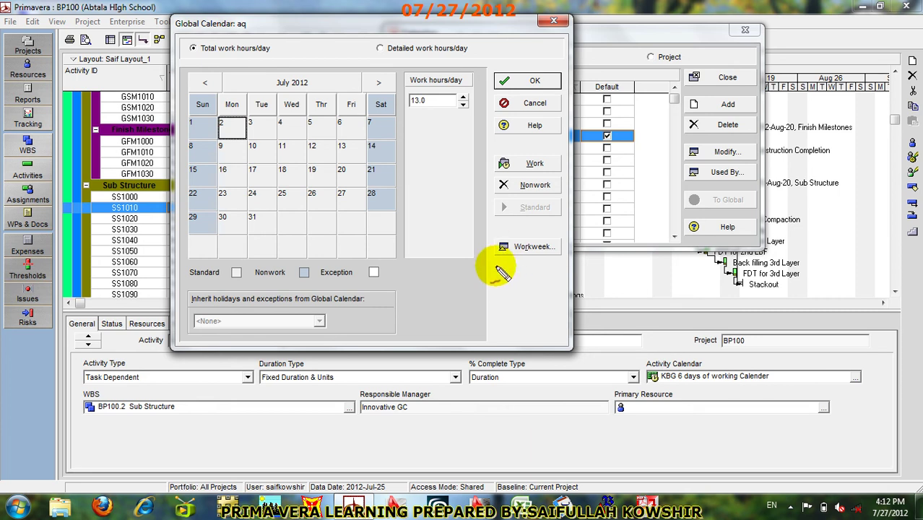
drag(556, 266, 496, 262)
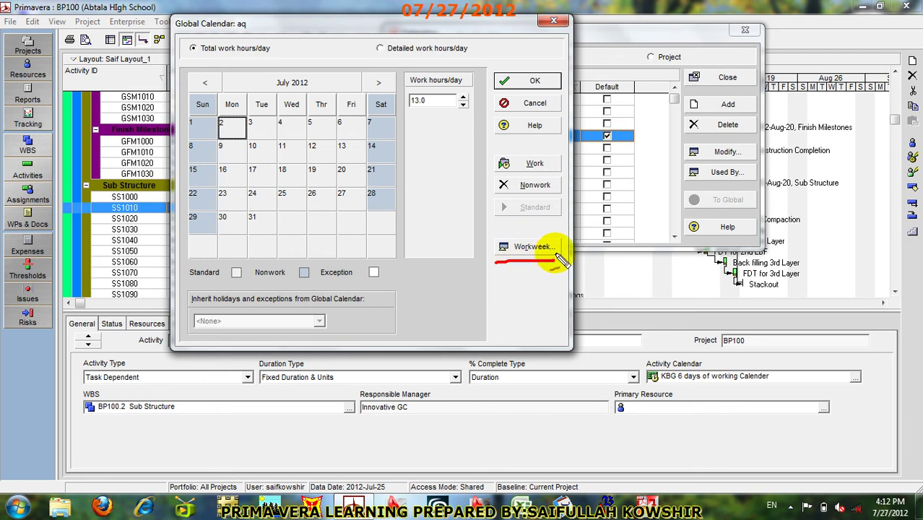
Step: Set the standard weekly work hours of the aq calendar to 8 for Sunday through Thursday
click(533, 247)
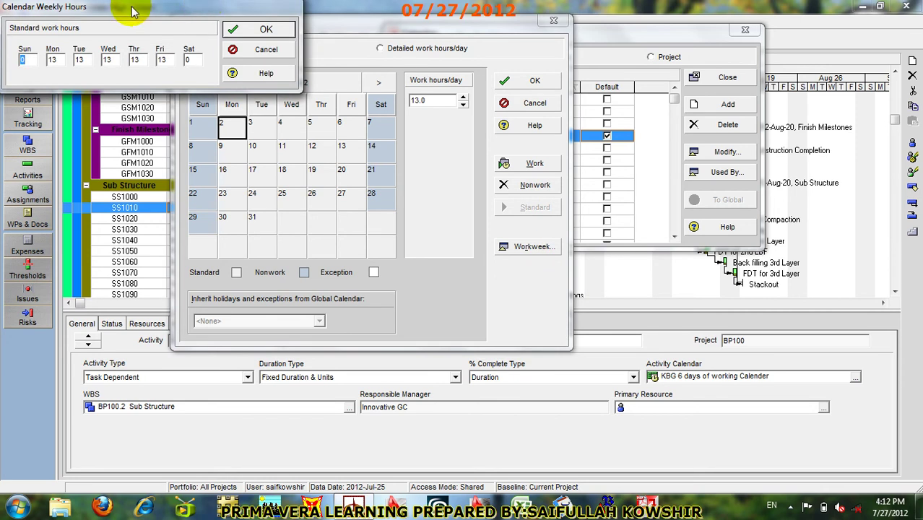
drag(142, 9, 436, 78)
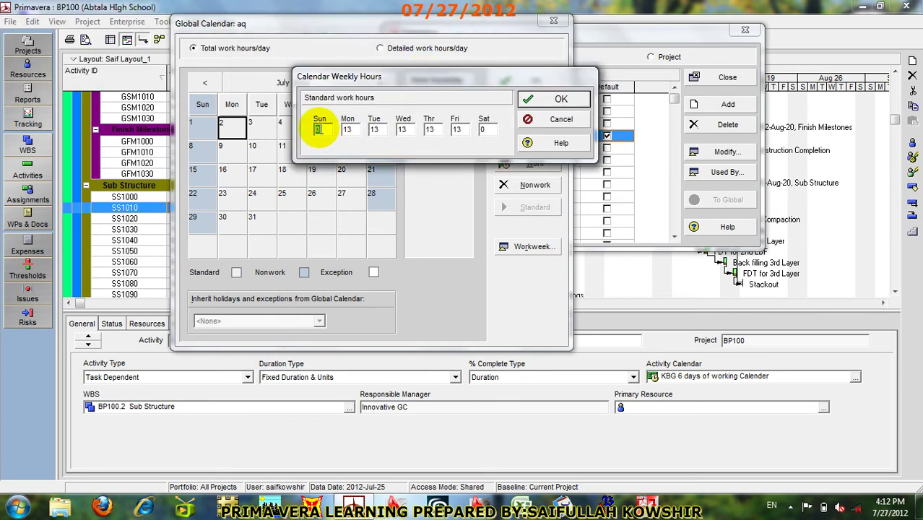
text(8)
click(348, 130)
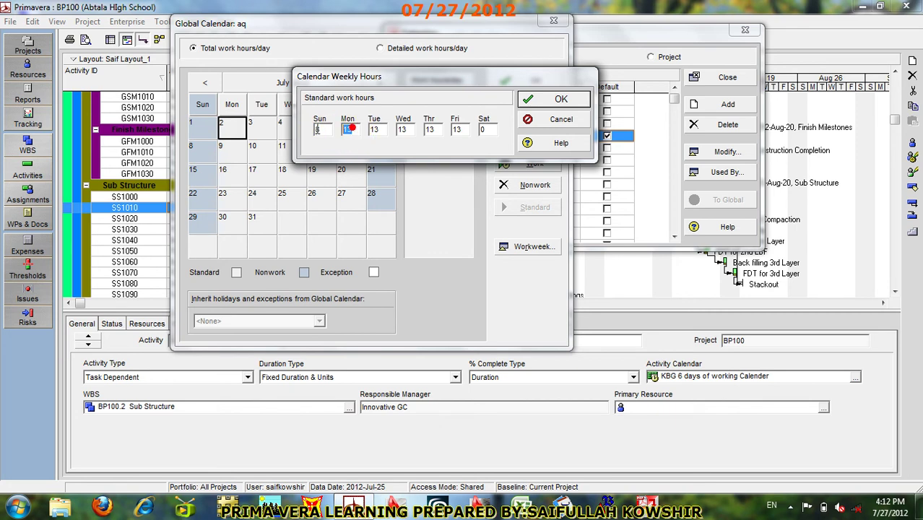
text(8)
click(374, 130)
text(8)
click(402, 130)
text(8)
key(Tab)
text(8)
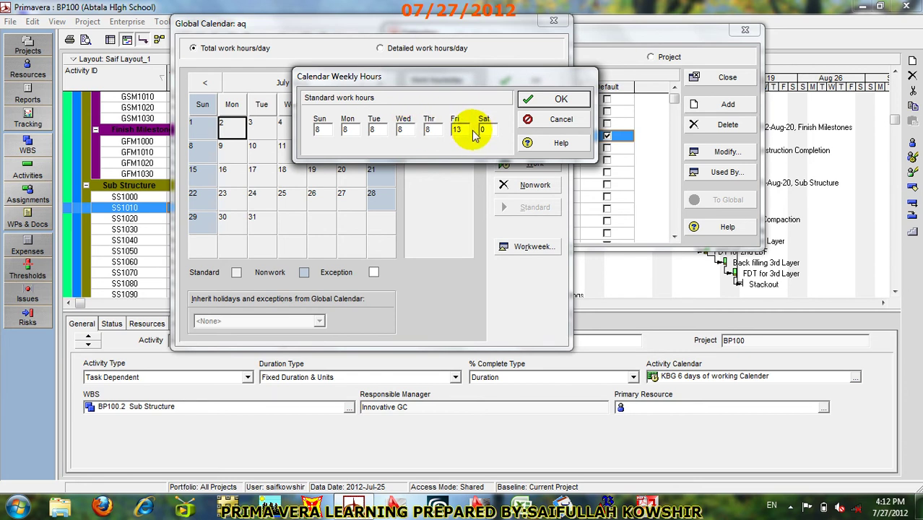
Step: Set the aq calendar's standard hours to 0 on Friday and 8 on Saturday, and save the calendar
click(468, 129)
click(442, 134)
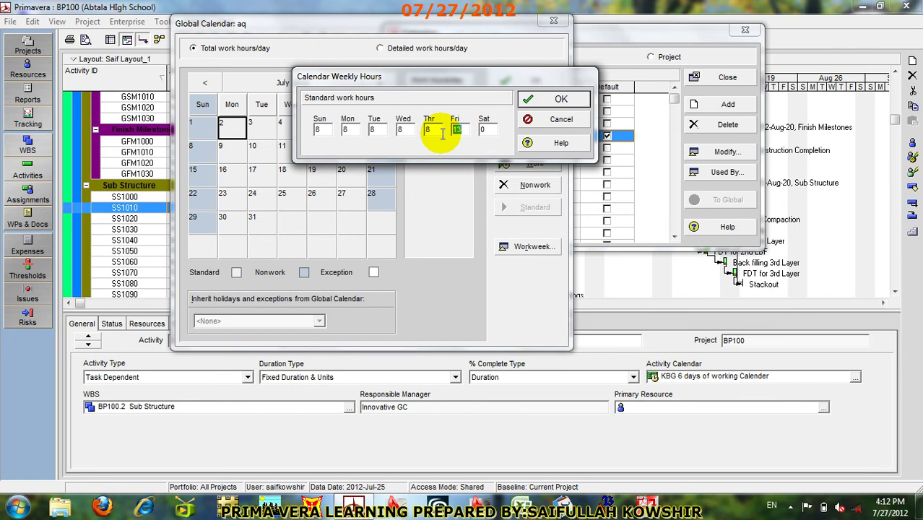
text(0)
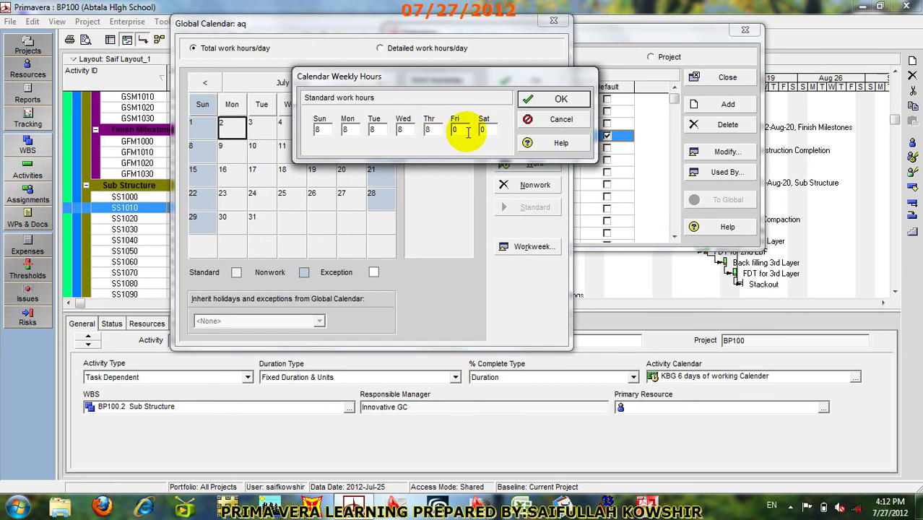
click(483, 130)
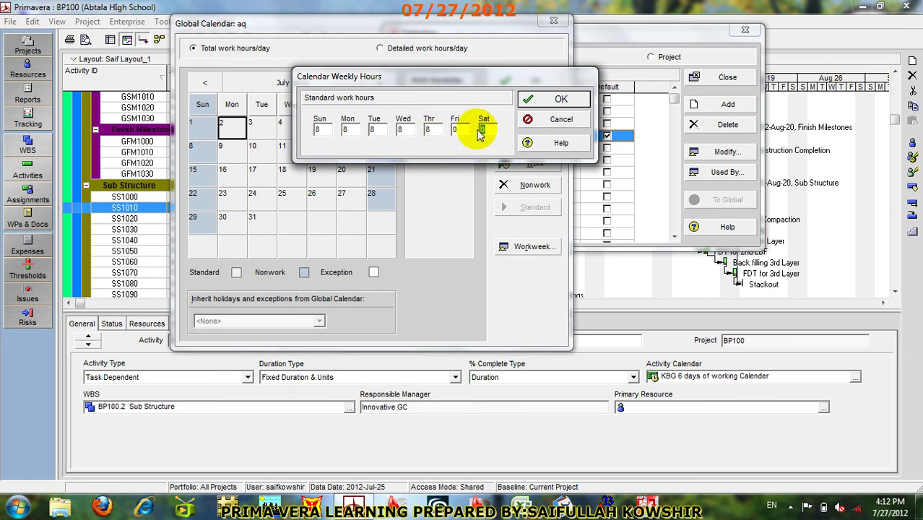
text(8)
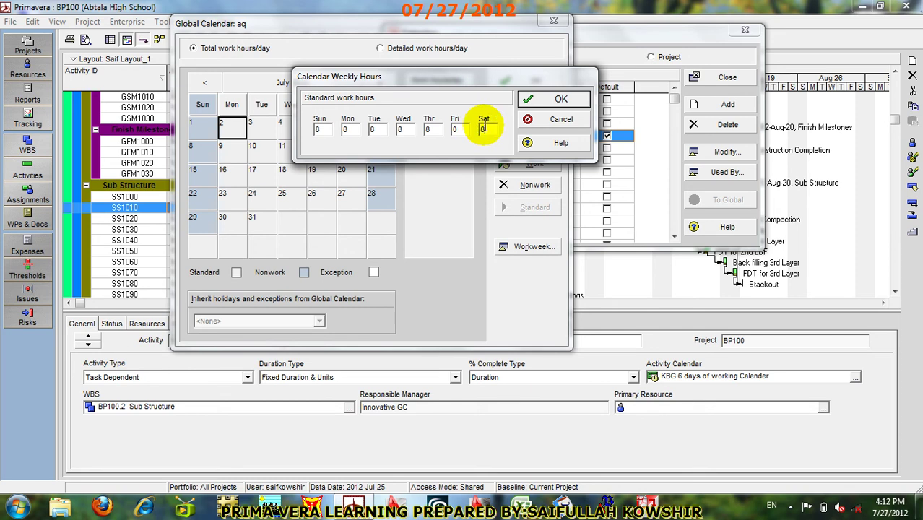
click(542, 100)
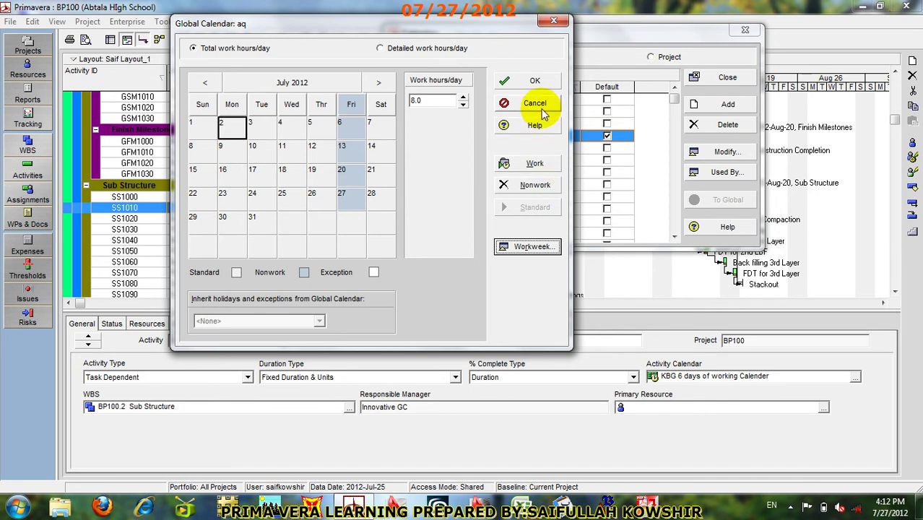
click(535, 83)
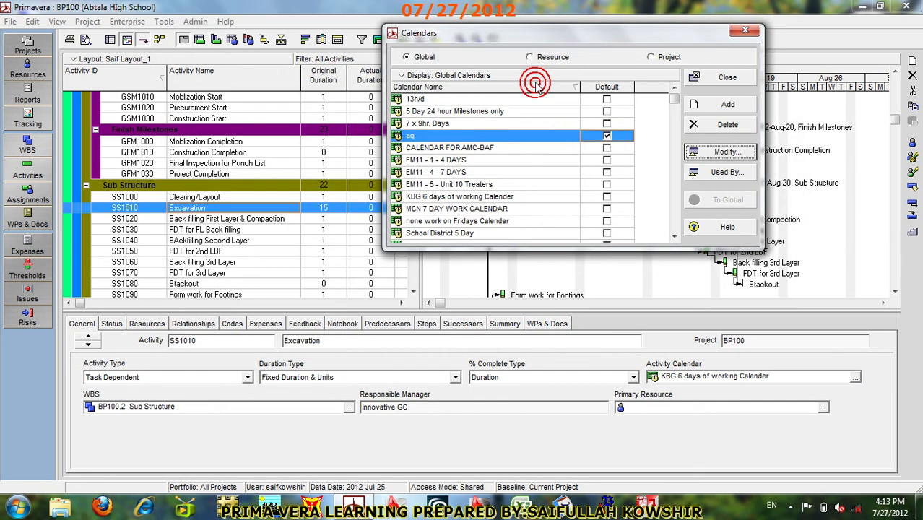
Step: Rename the default global calendar aq as AHS CALENDAR and close the calendar list
click(428, 136)
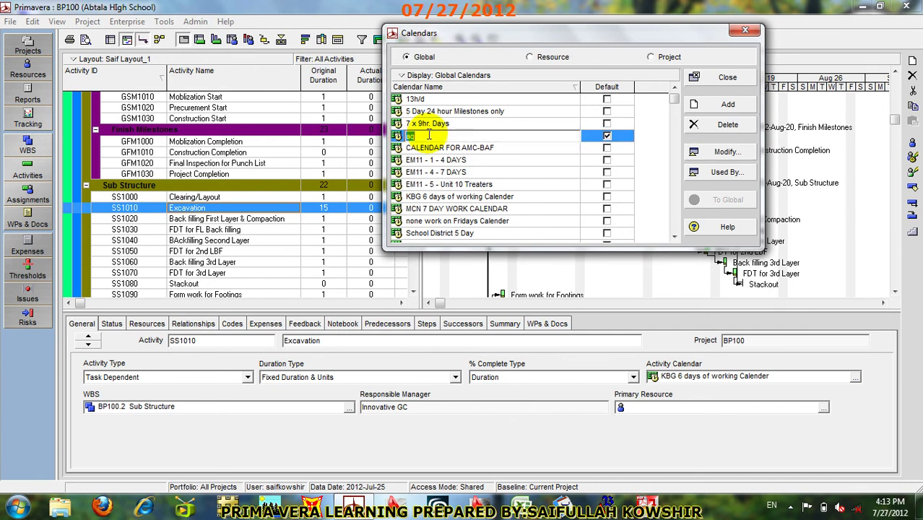
text(AHS CAL)
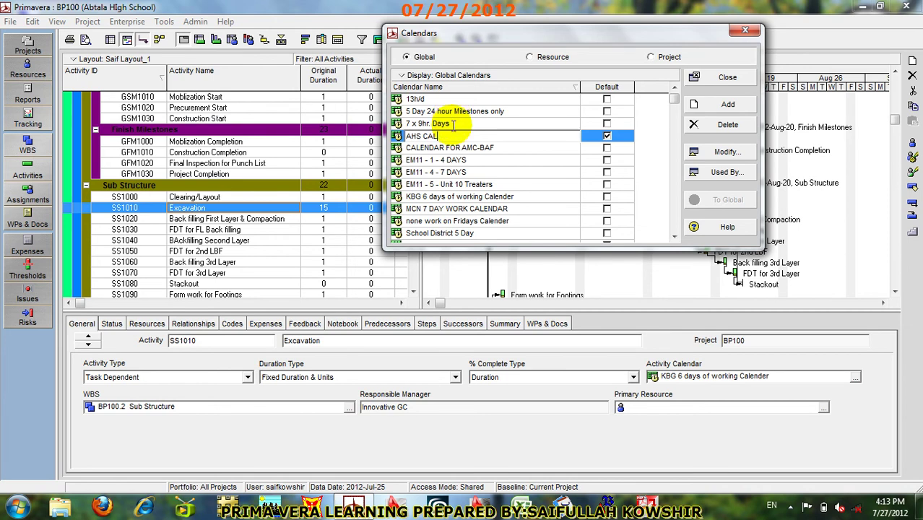
text(ENDAR)
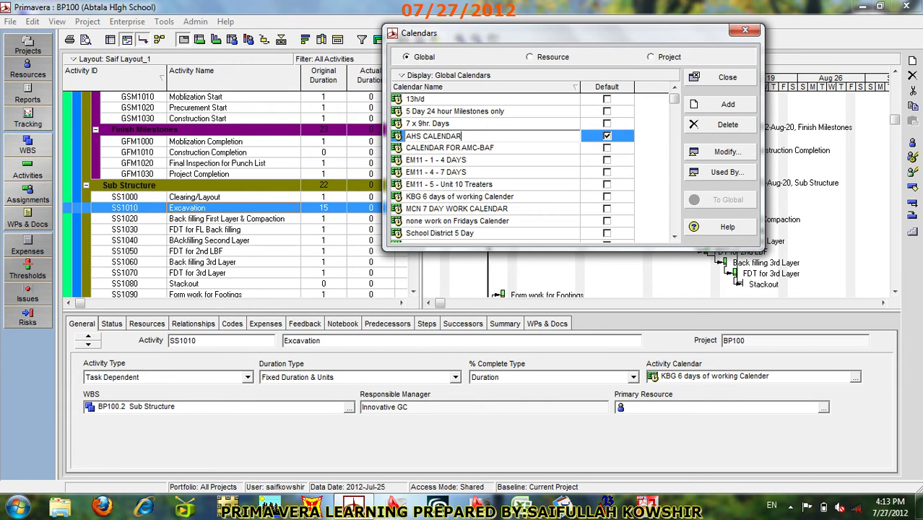
click(605, 137)
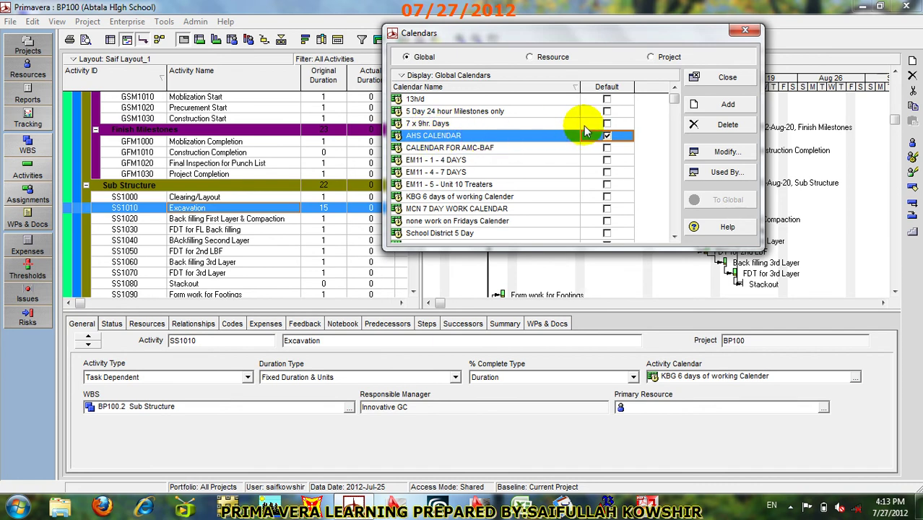
click(730, 80)
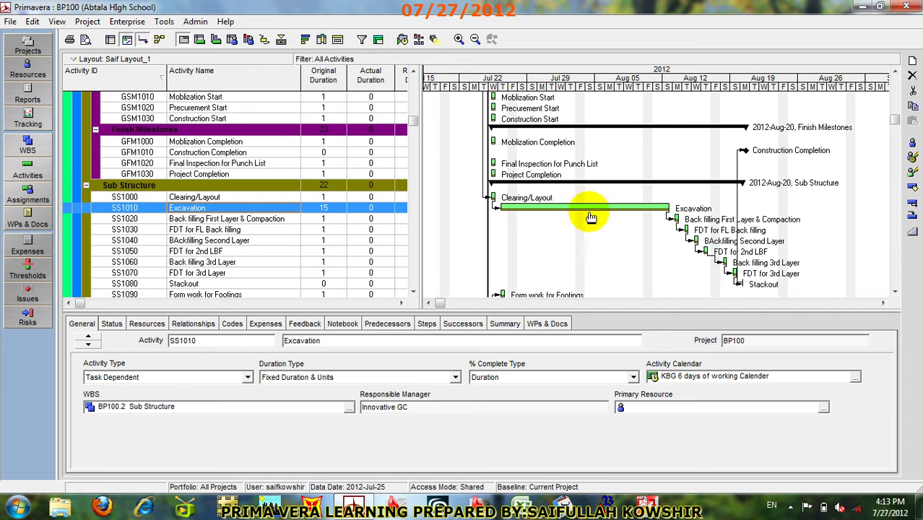
Step: Review the July 2012 workdays of AHS CALENDAR and close the calendar list
click(121, 21)
click(143, 193)
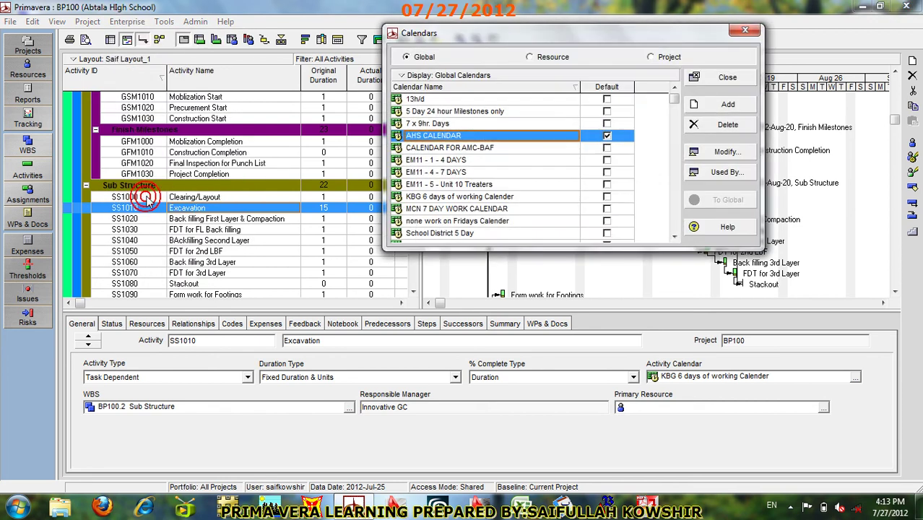
click(731, 152)
drag(240, 9, 583, 49)
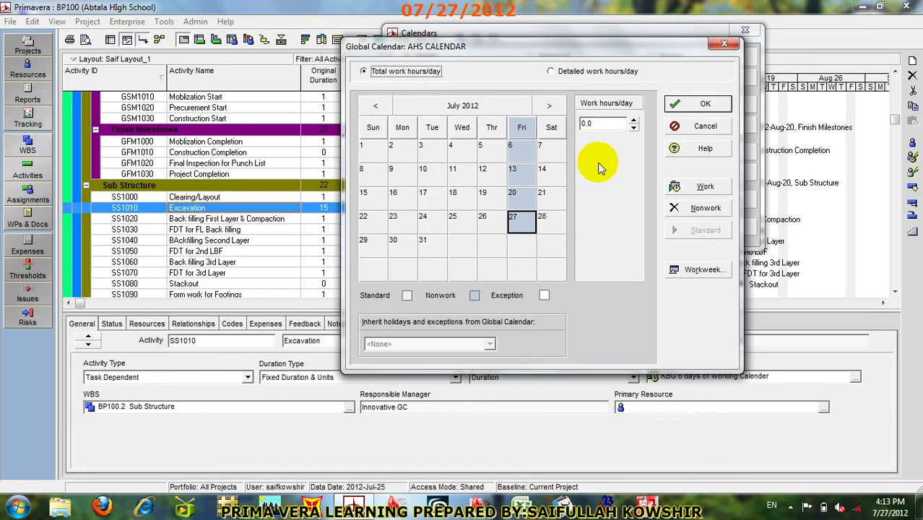
click(689, 104)
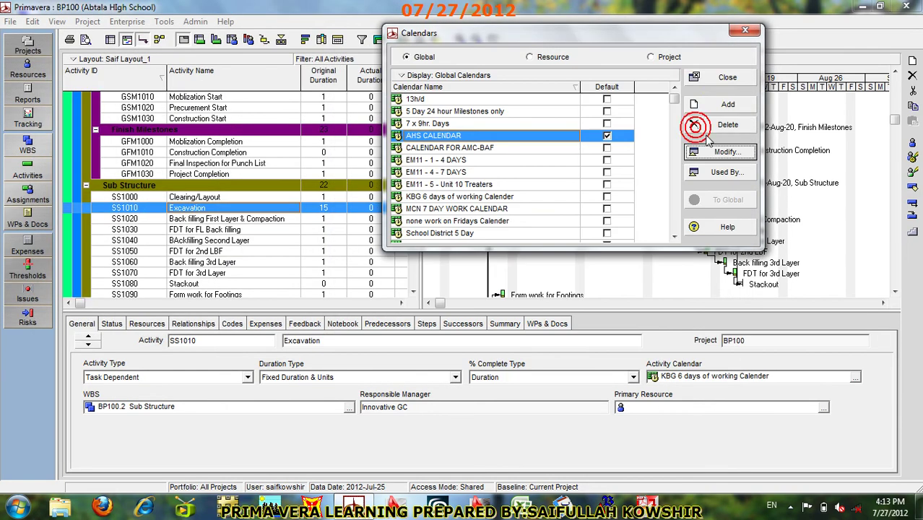
click(724, 82)
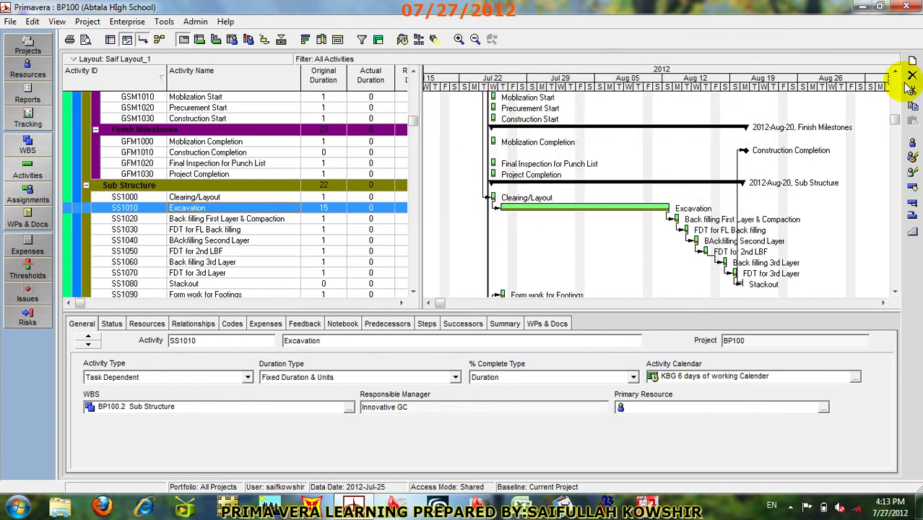
Step: Examine the start and finish dates and the status details of the Project Start(NTP) milestone
scroll(899, 76, up, 5)
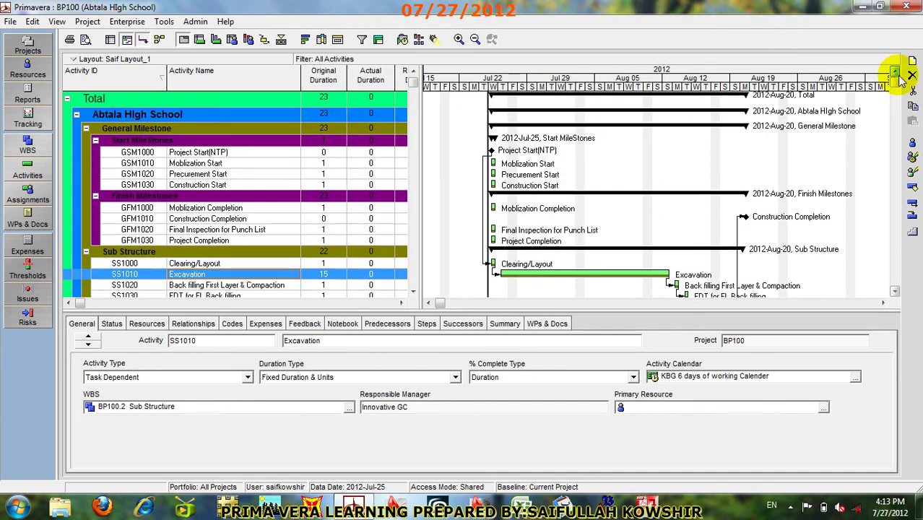
click(530, 143)
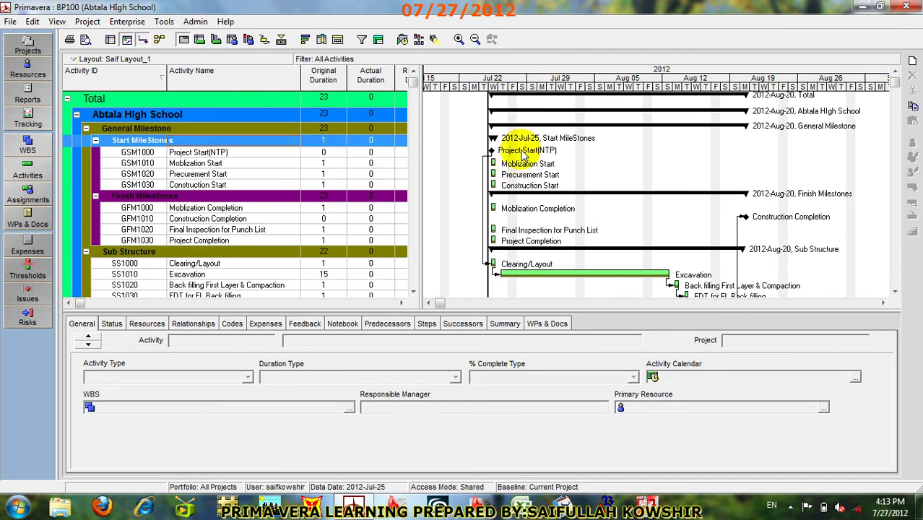
click(401, 303)
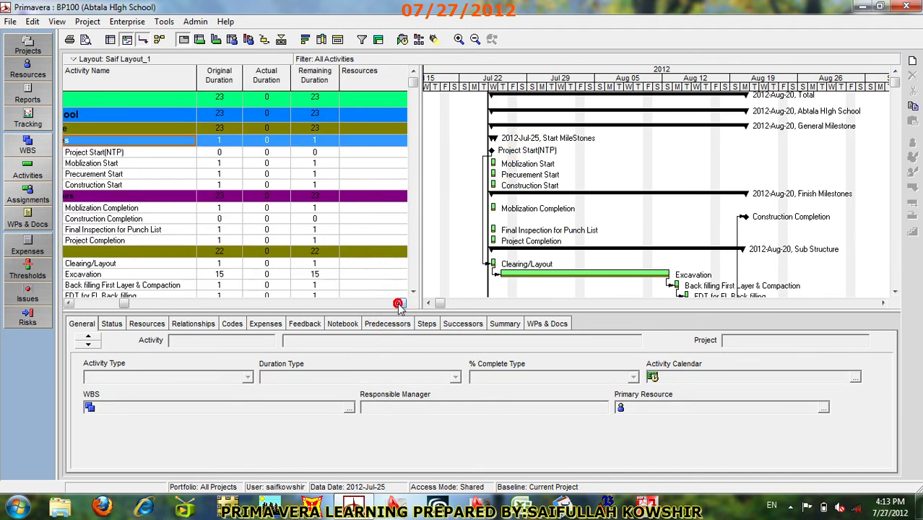
click(400, 302)
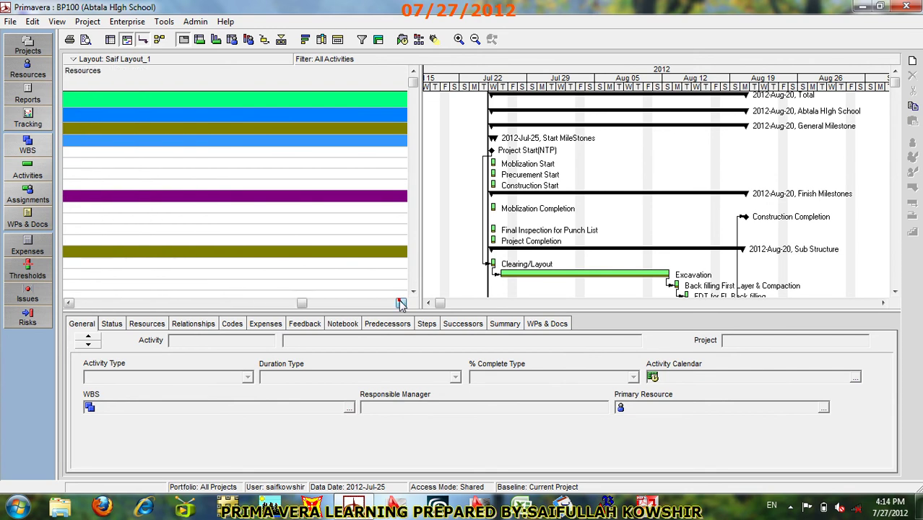
click(400, 302)
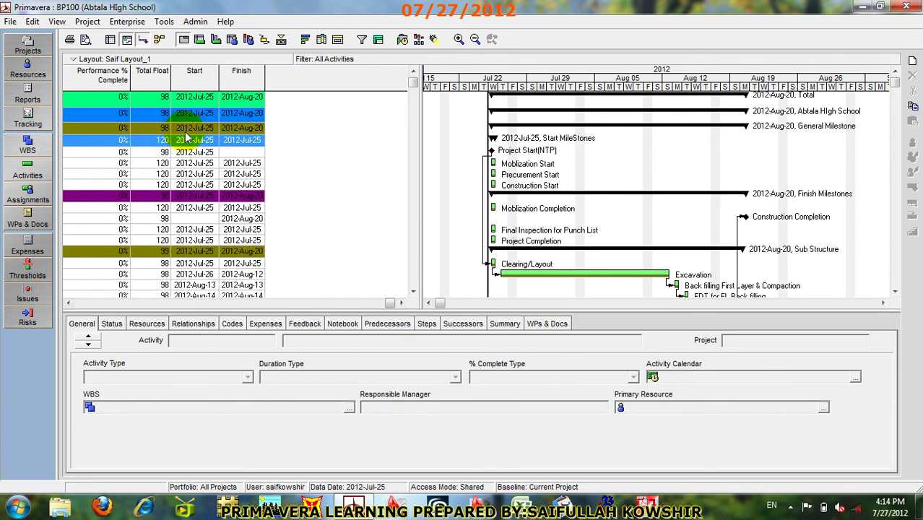
click(508, 151)
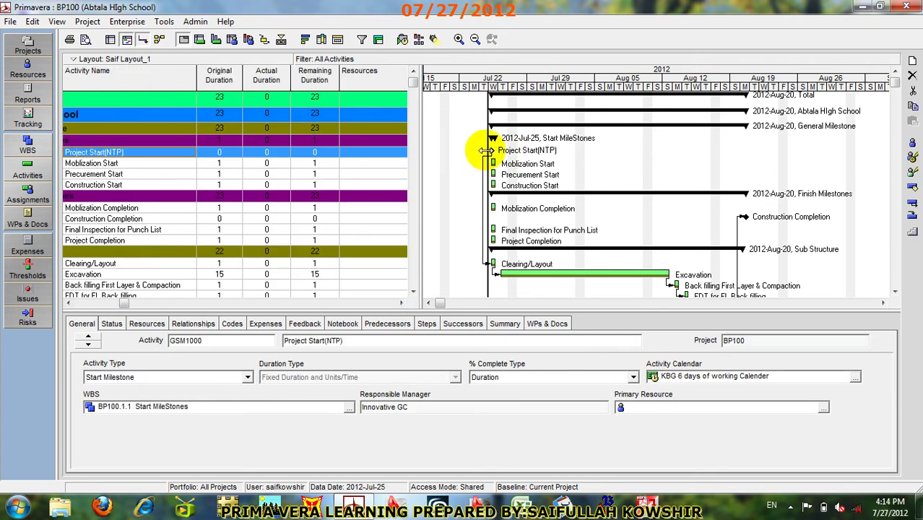
click(401, 303)
click(400, 303)
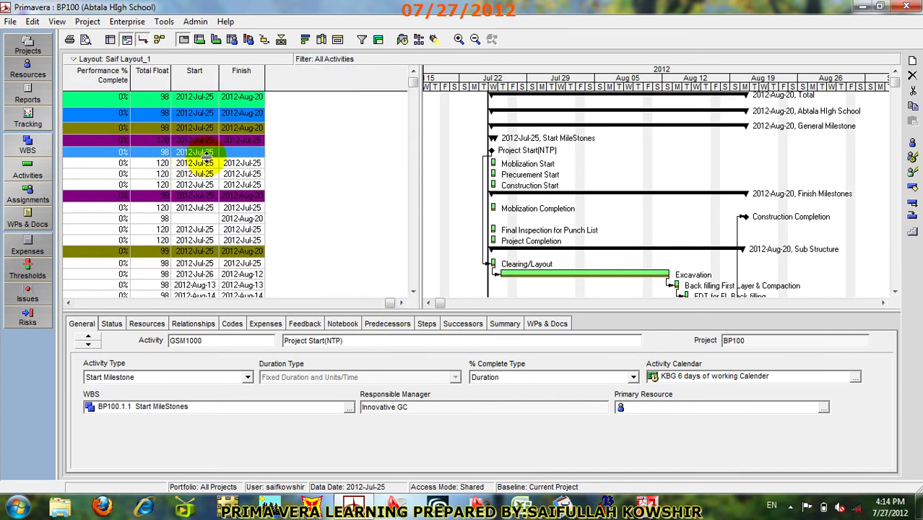
click(111, 323)
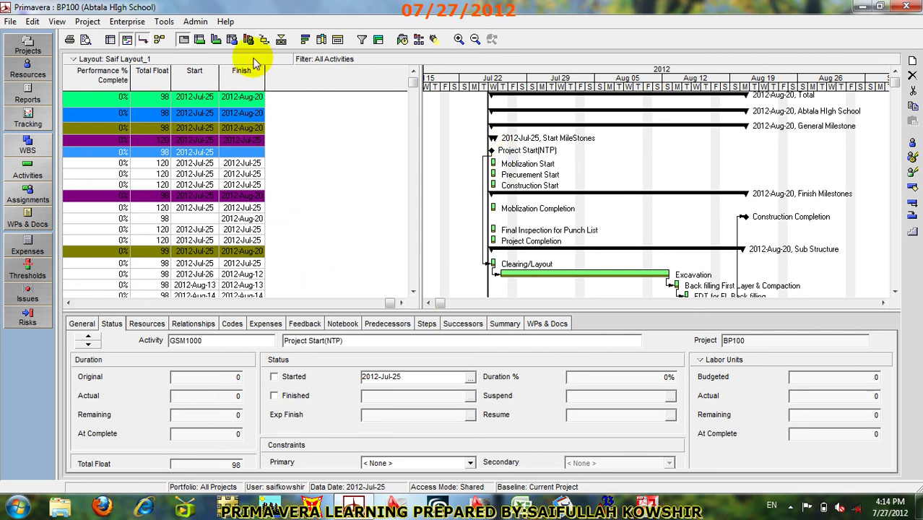
Step: Make Saturday, August 11, 2012 a nonwork day in AHS CALENDAR
click(146, 23)
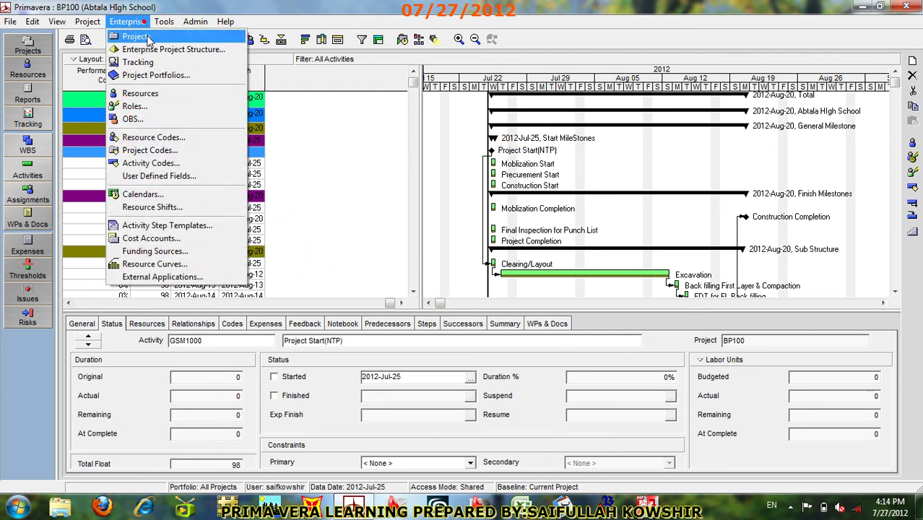
click(142, 195)
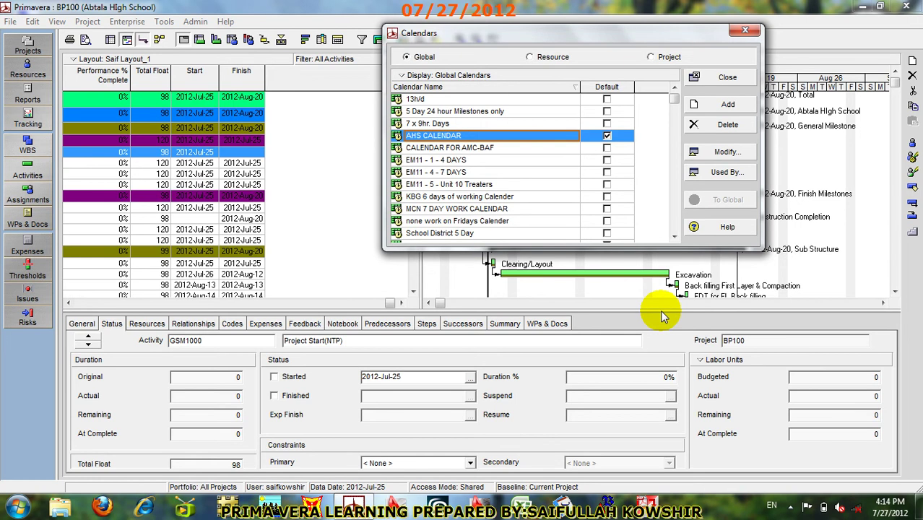
click(726, 152)
drag(150, 7, 403, 7)
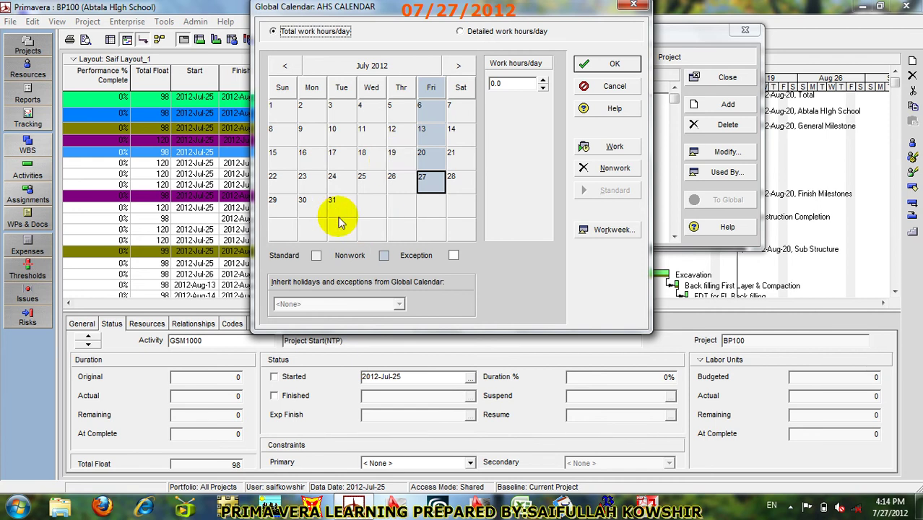
click(431, 156)
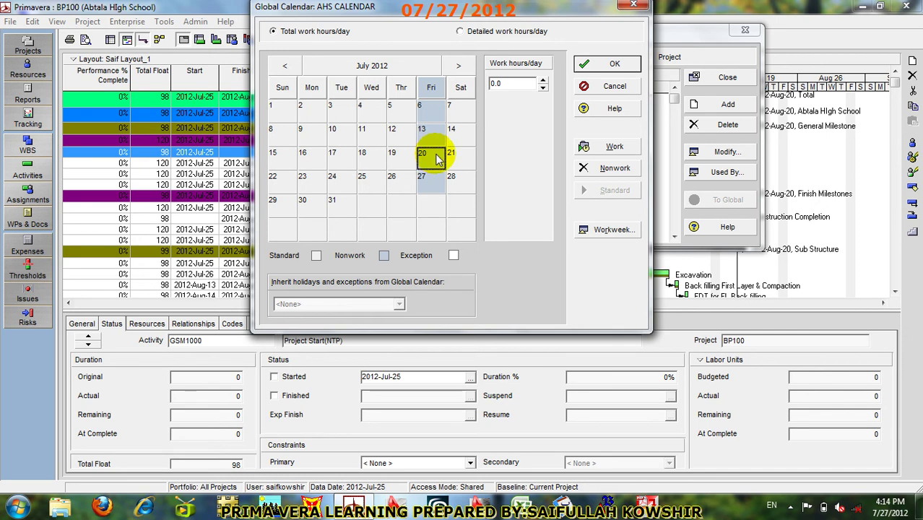
click(458, 67)
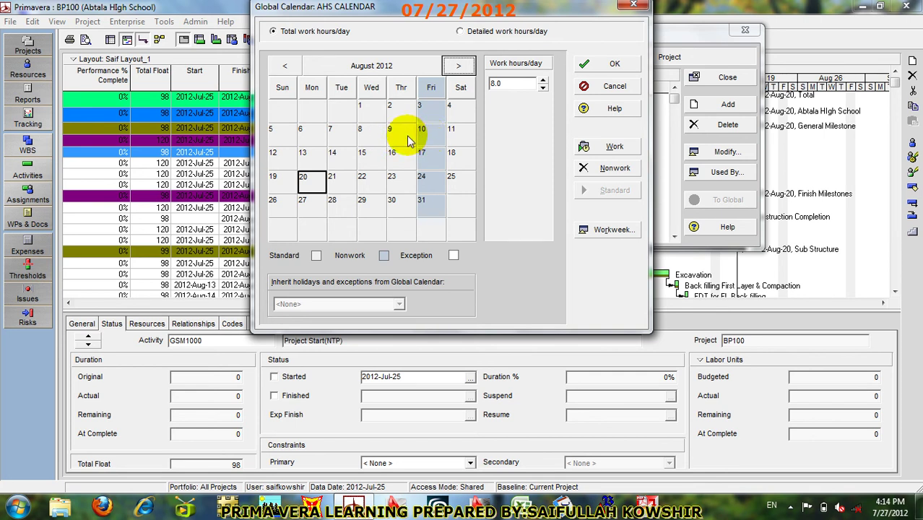
click(453, 141)
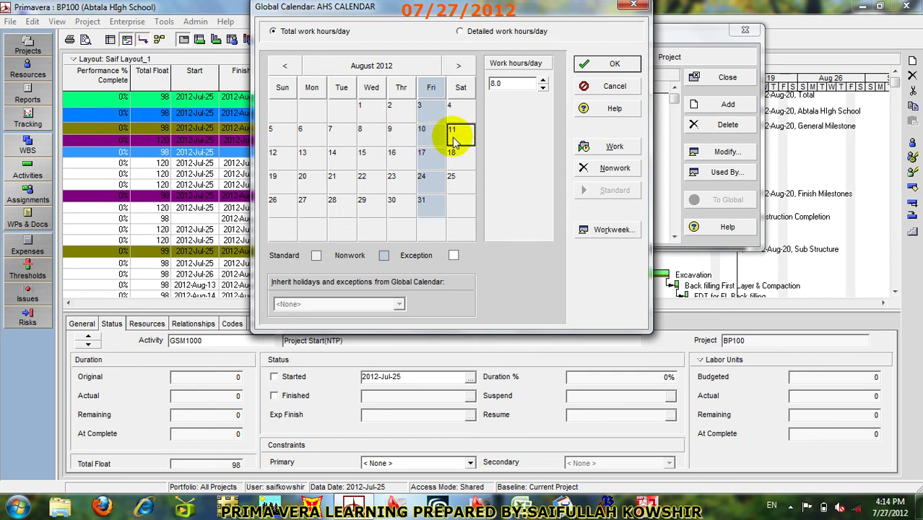
click(615, 169)
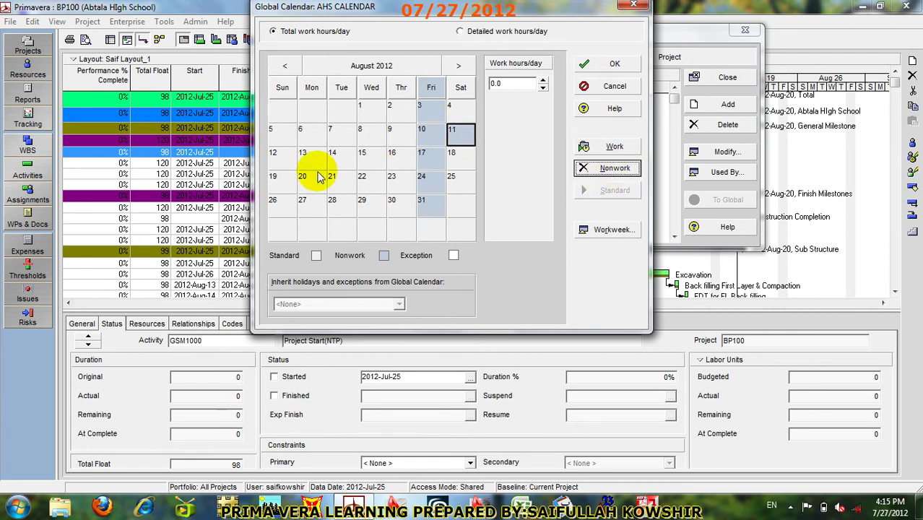
Step: Make August 12, 13, 14 and 15, 2012 nonwork days in AHS CALENDAR
click(274, 155)
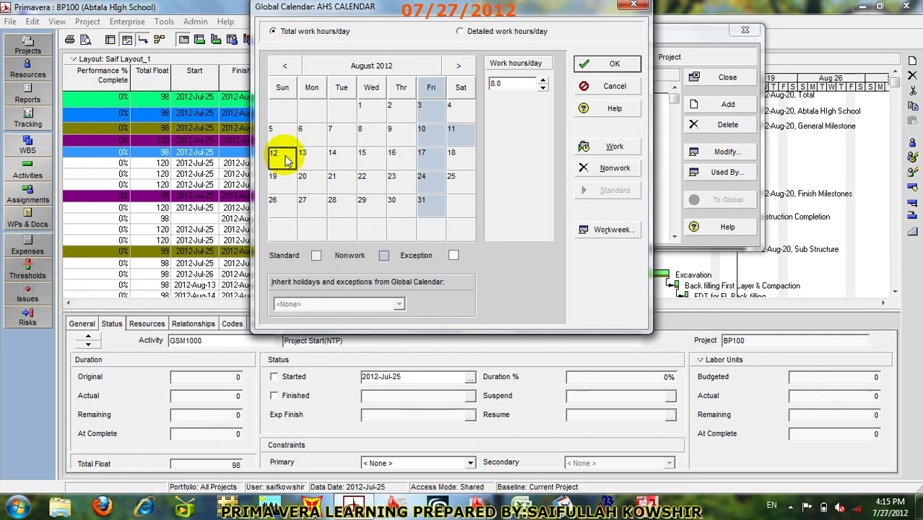
click(604, 169)
click(304, 154)
click(612, 169)
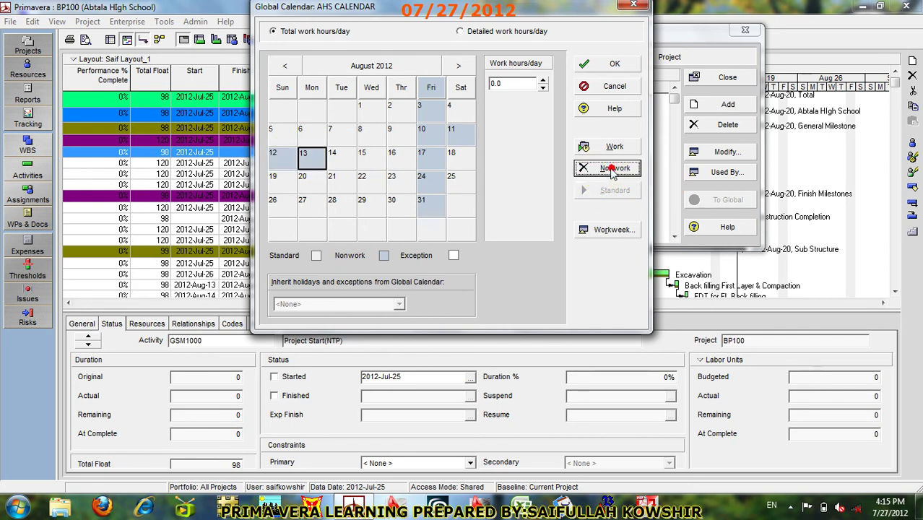
click(340, 154)
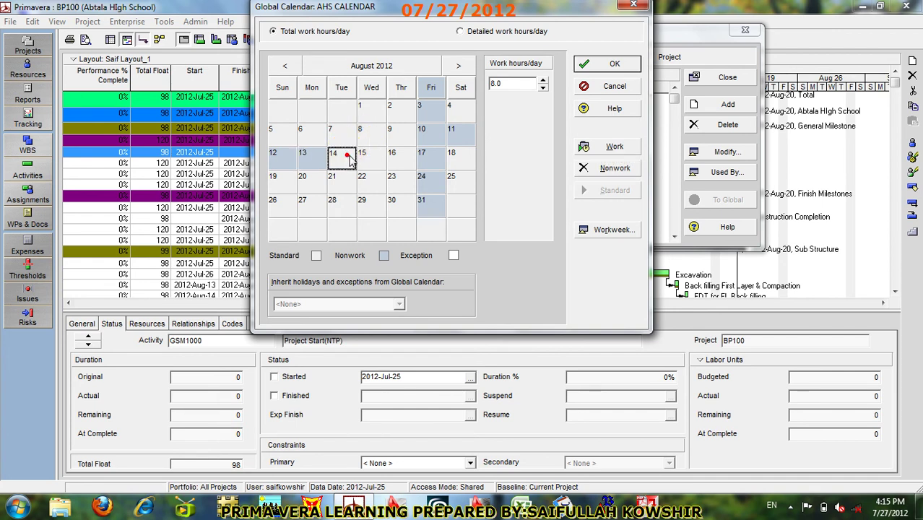
click(612, 168)
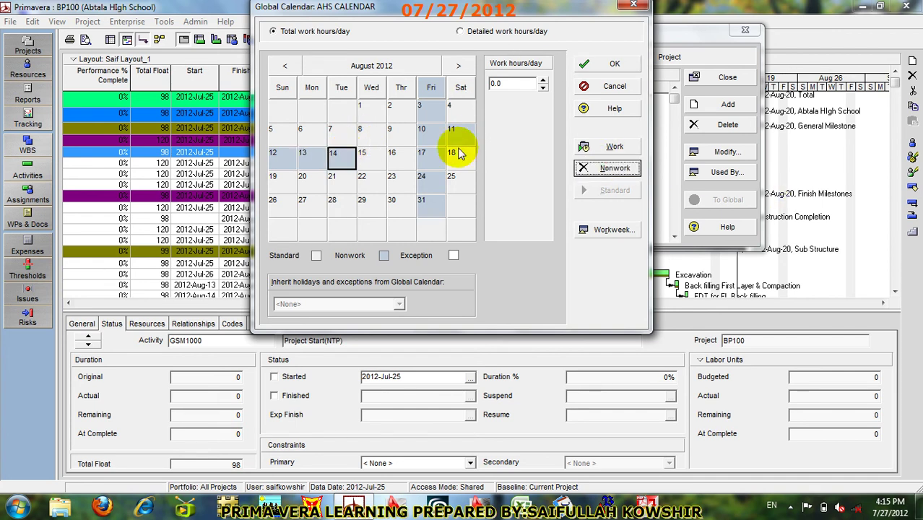
click(369, 157)
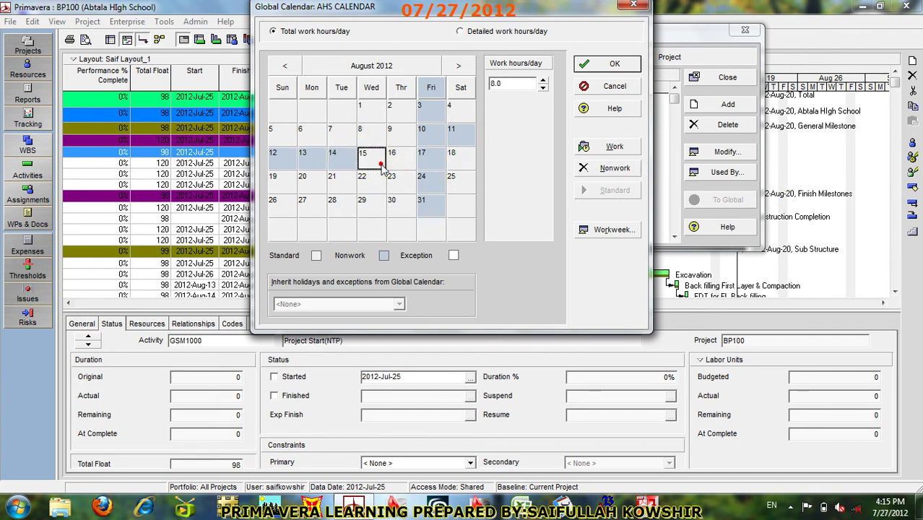
click(625, 170)
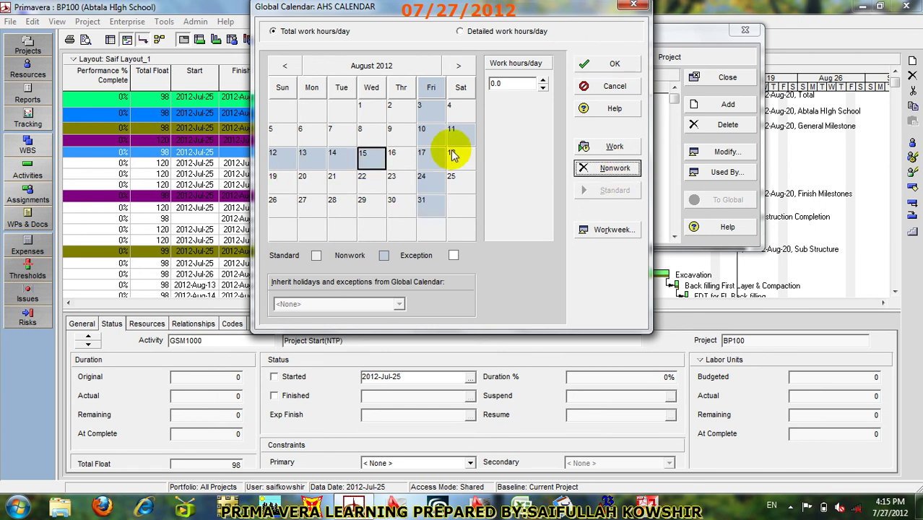
Step: Make September 11, 18 and 16, 2012 nonwork days in AHS CALENDAR
click(463, 71)
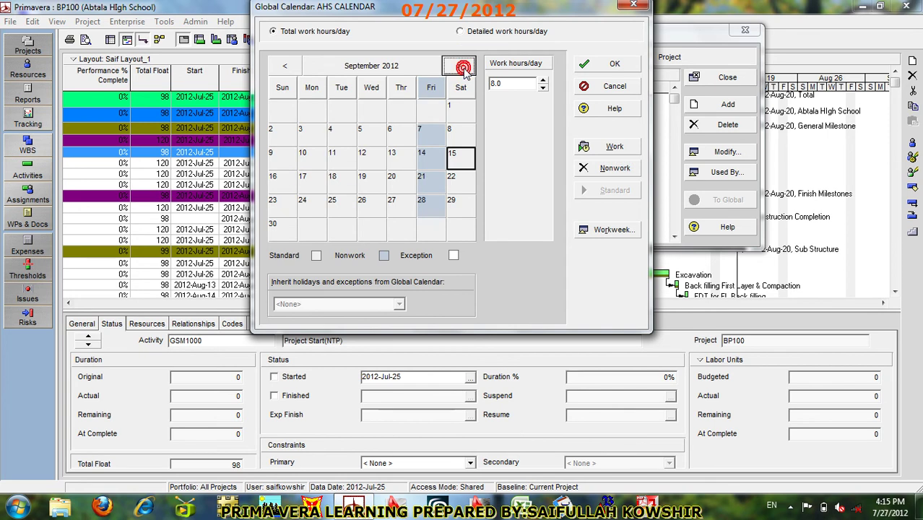
click(344, 186)
click(341, 158)
click(633, 170)
click(341, 182)
click(620, 180)
click(282, 189)
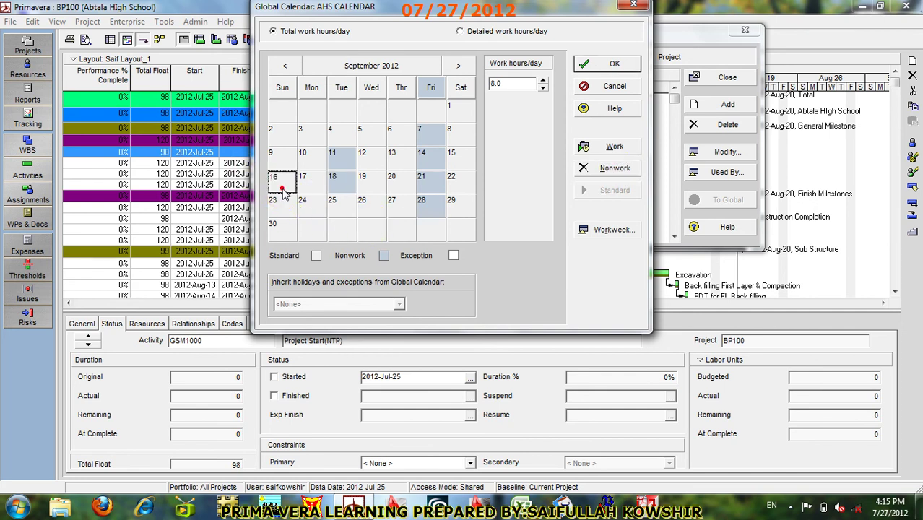
click(610, 172)
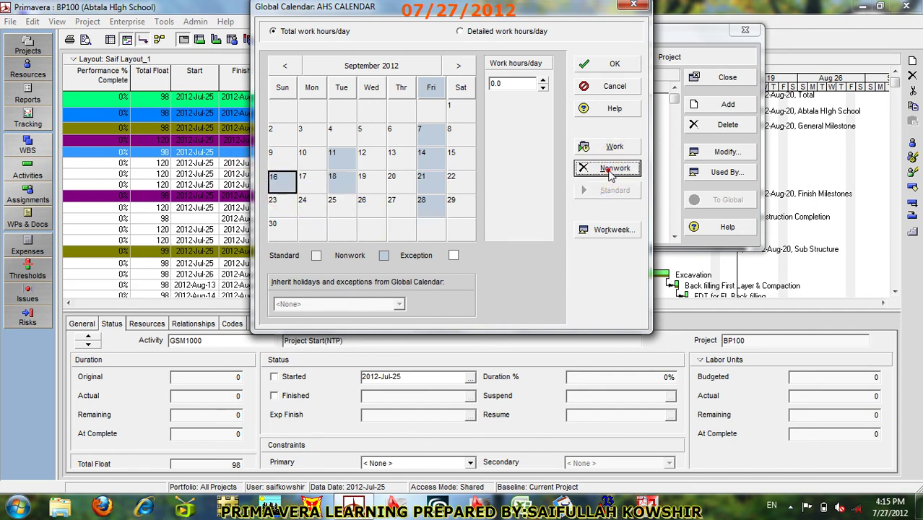
Step: Look through the months of AHS CALENDAR up to March 2013 and bring up the 2013 month overview
click(456, 67)
click(457, 67)
click(456, 67)
click(457, 67)
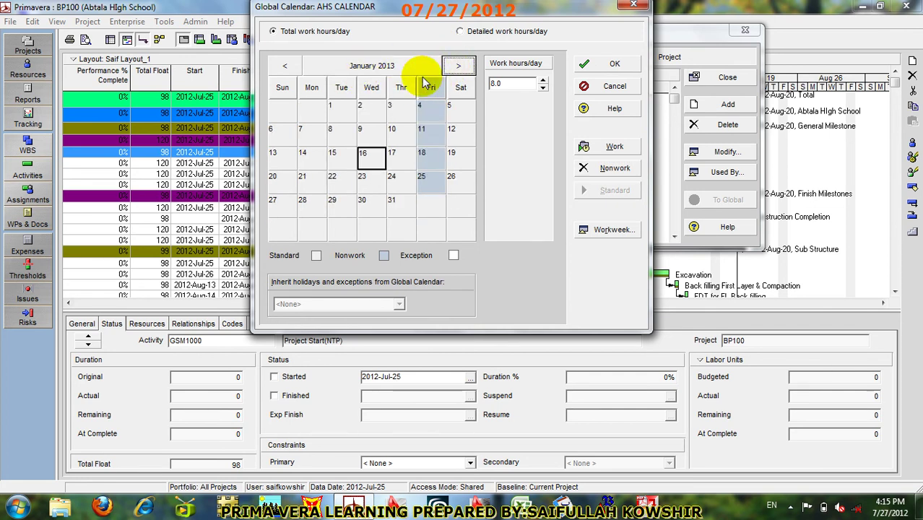
click(457, 65)
click(458, 66)
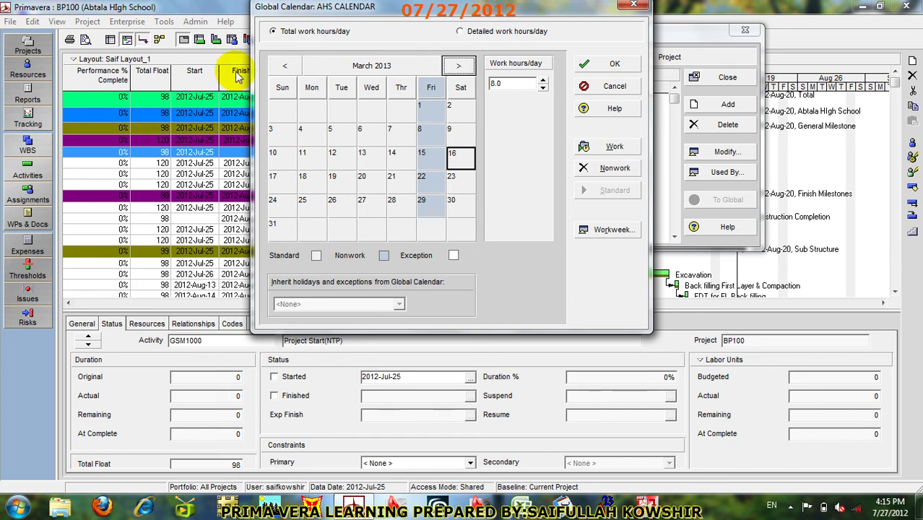
click(285, 66)
click(382, 65)
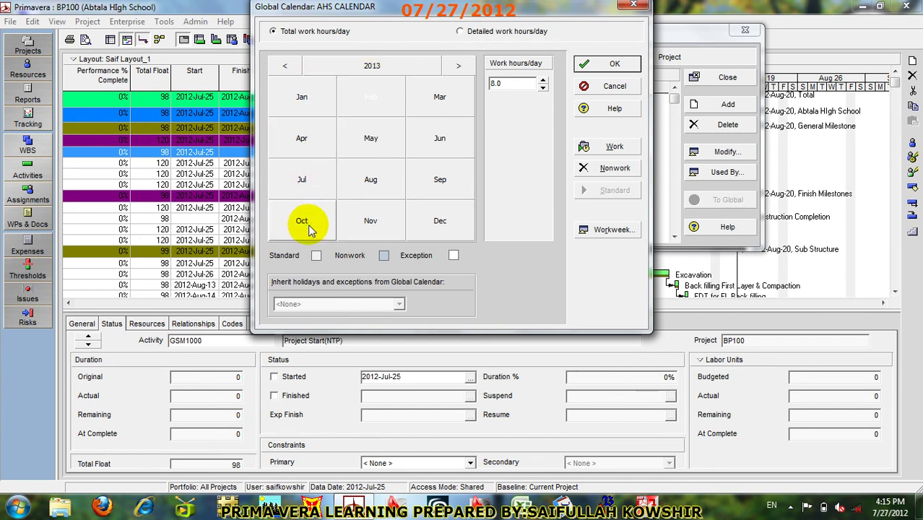
Step: Mark 15, 17 and 18 July 2012 as nonwork days in the AHS CALENDAR global calendar, save it and close the calendar list
click(371, 221)
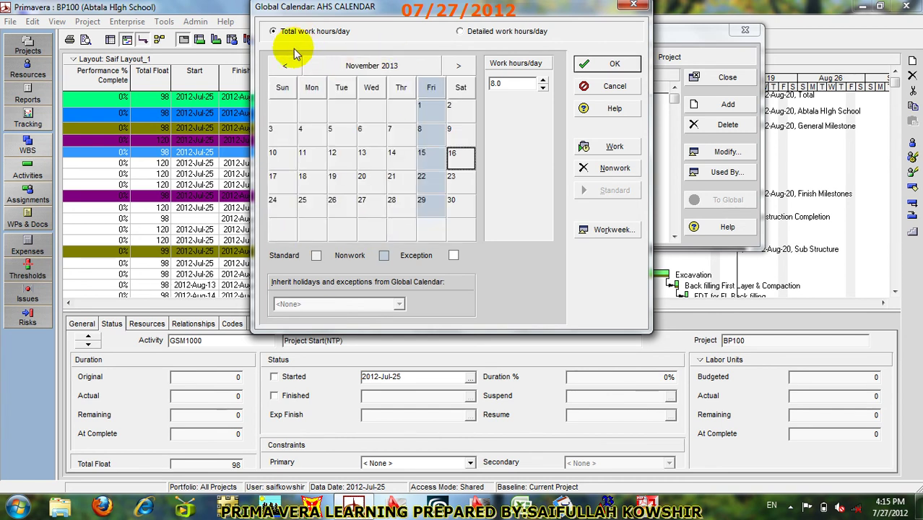
click(374, 67)
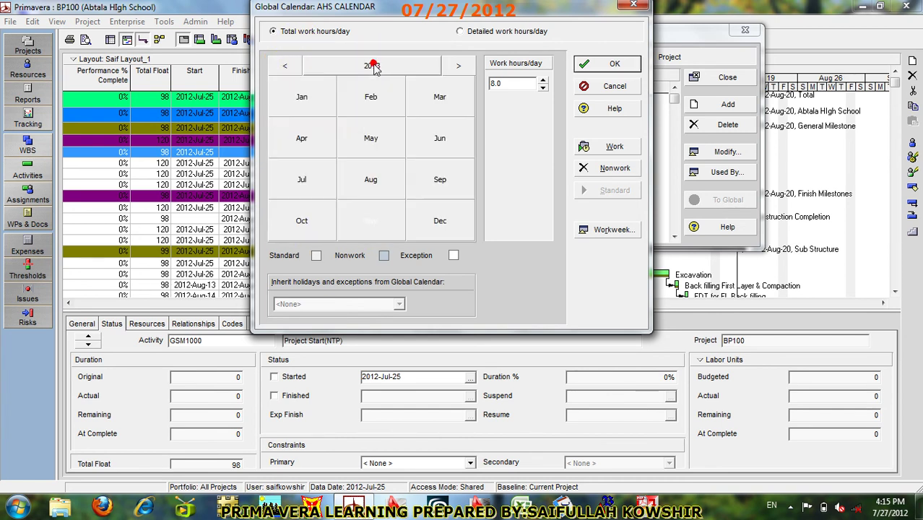
click(282, 67)
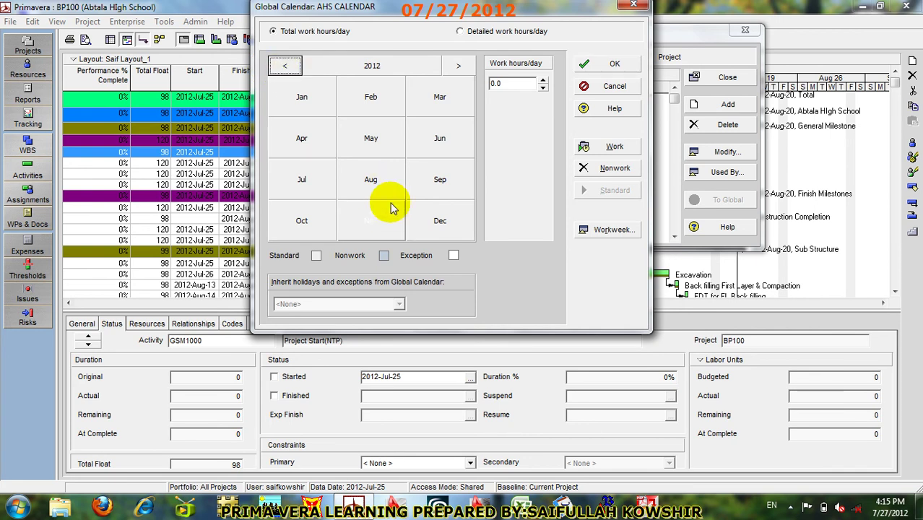
click(303, 180)
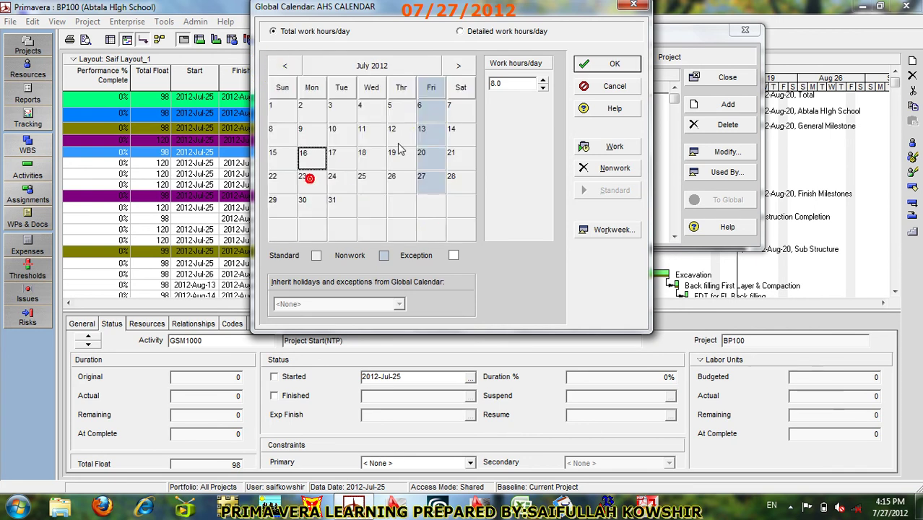
click(344, 157)
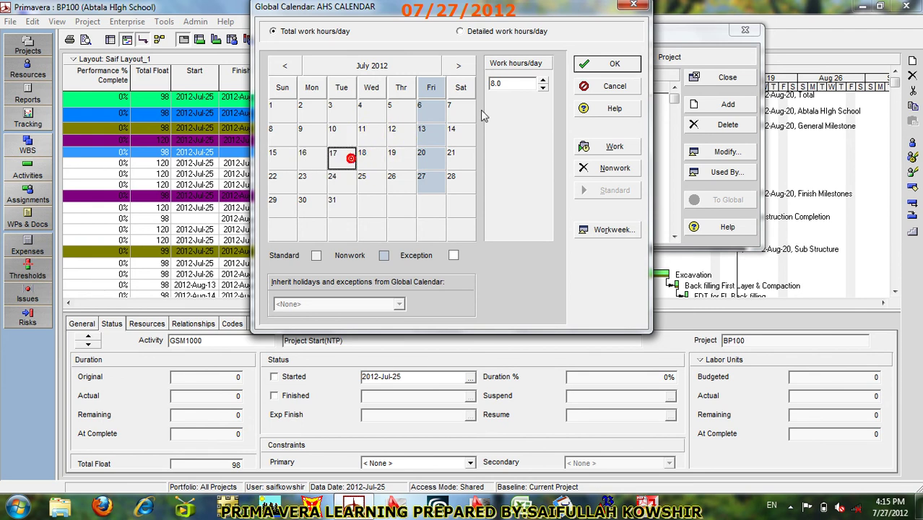
click(620, 168)
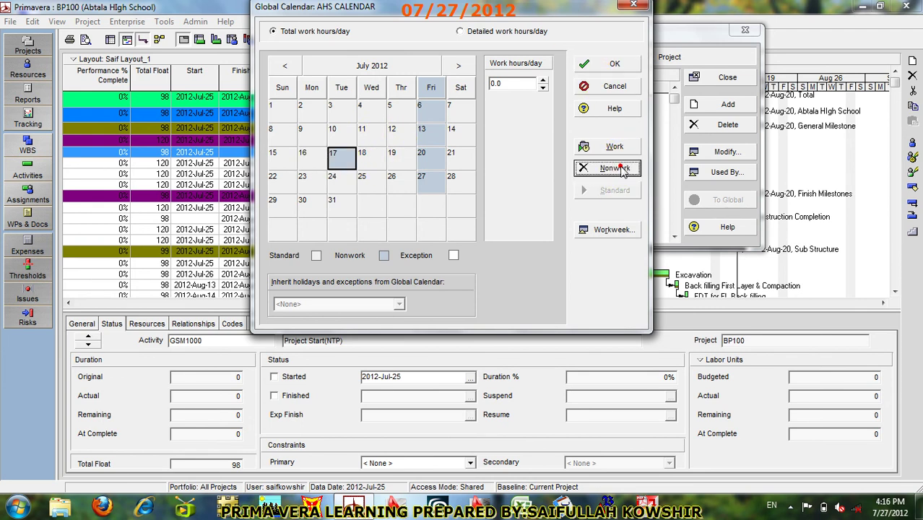
click(366, 155)
click(610, 167)
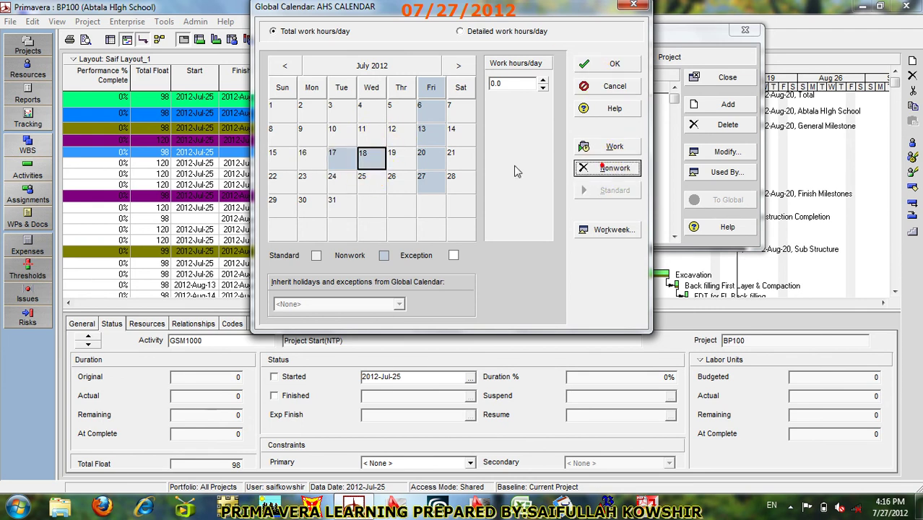
click(284, 162)
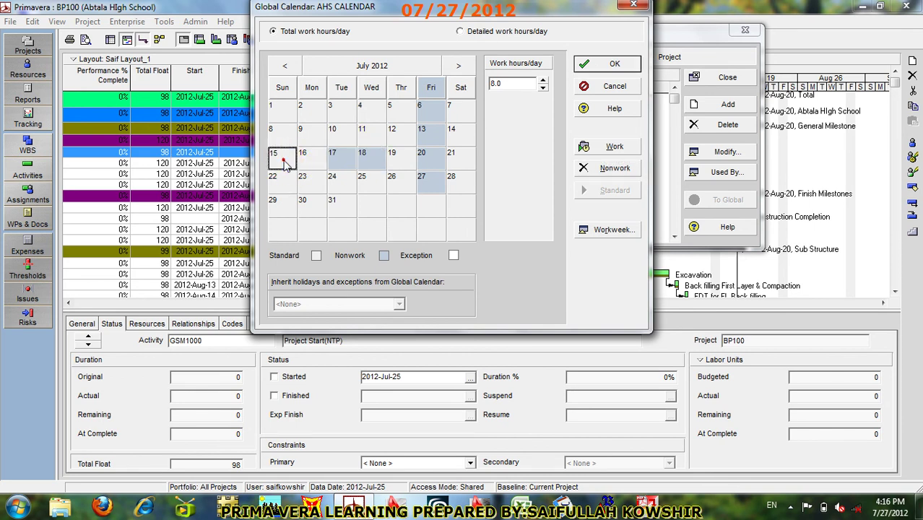
click(612, 168)
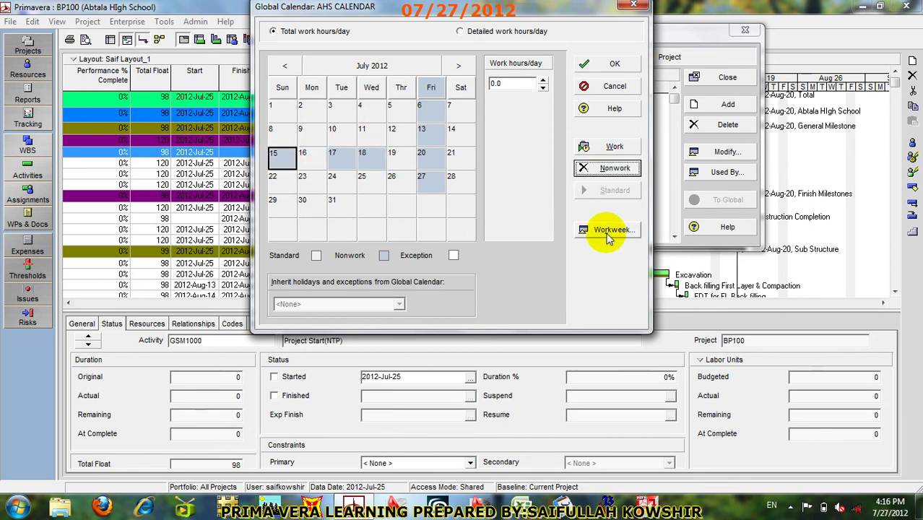
click(609, 64)
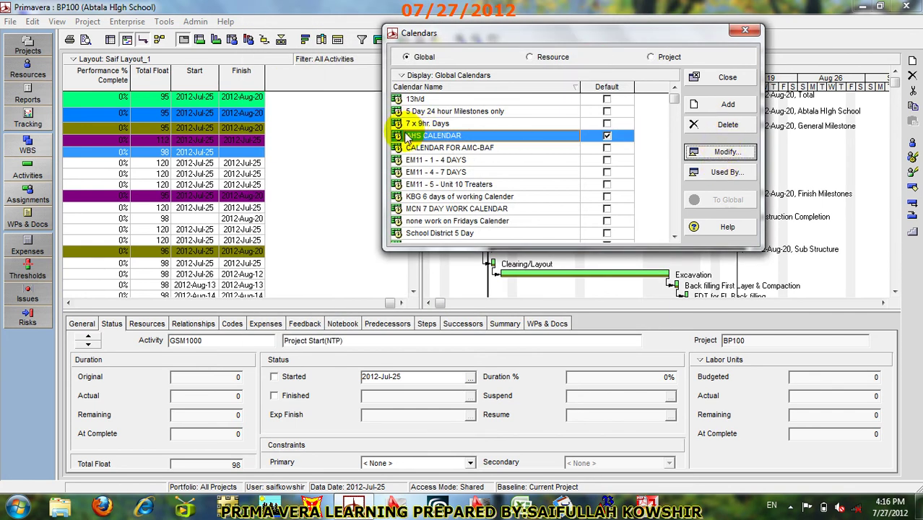
click(731, 78)
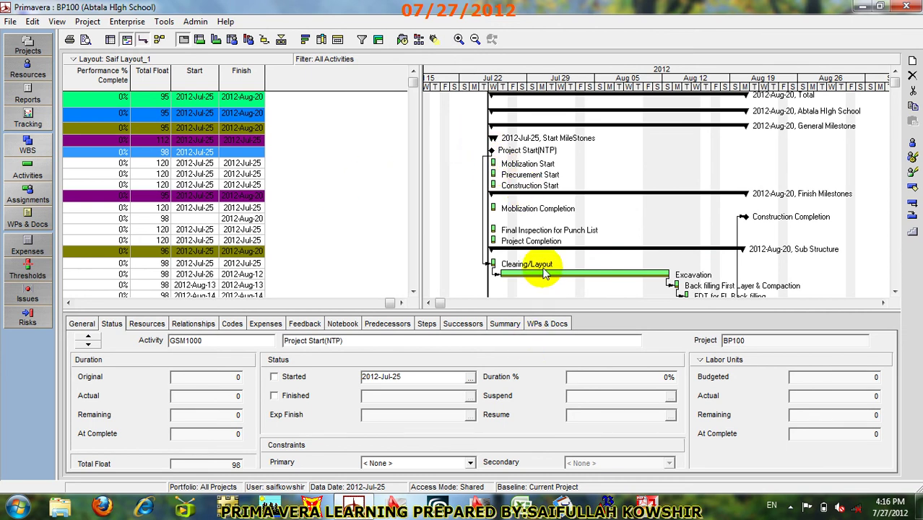
Step: Assign the global AHS CALENDAR as the activity calendar of the Excavation activity
click(79, 324)
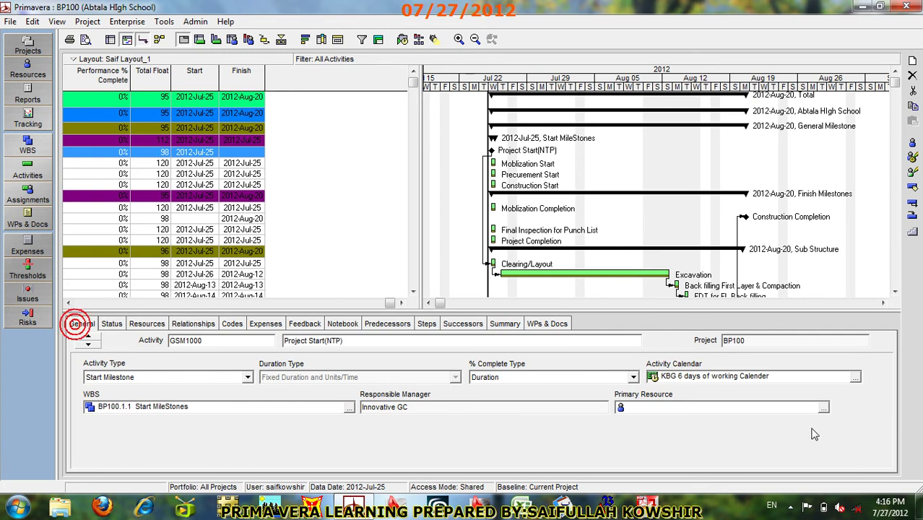
click(631, 274)
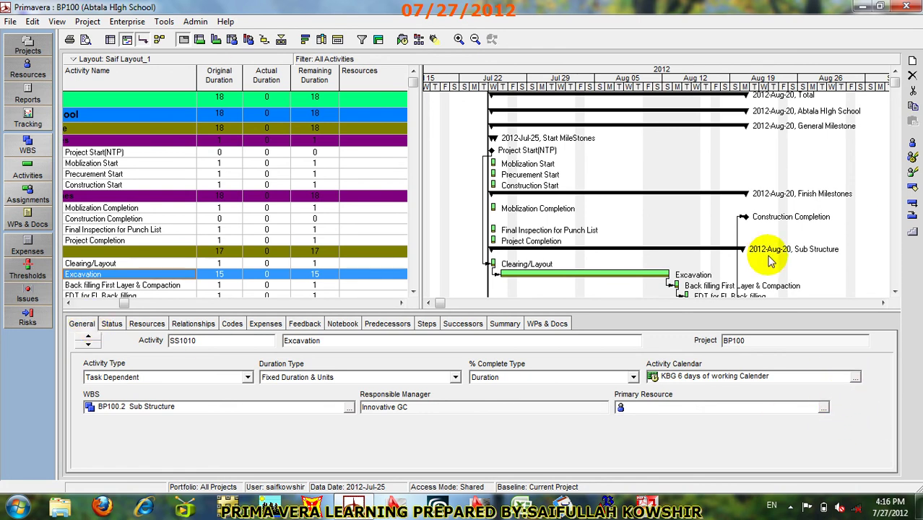
click(855, 377)
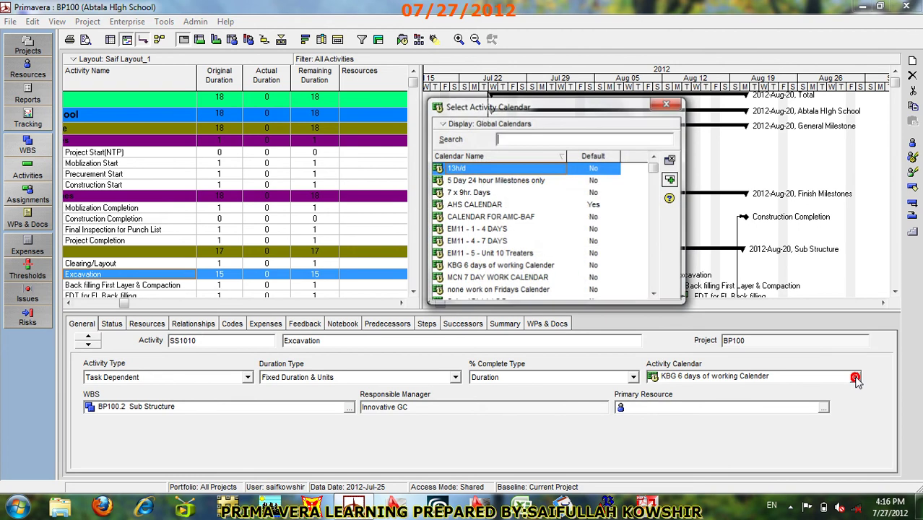
click(530, 140)
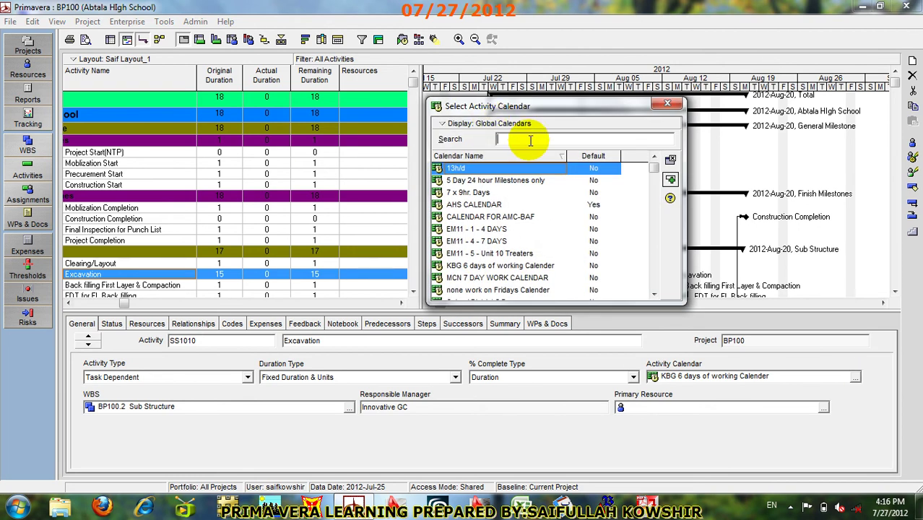
text(a)
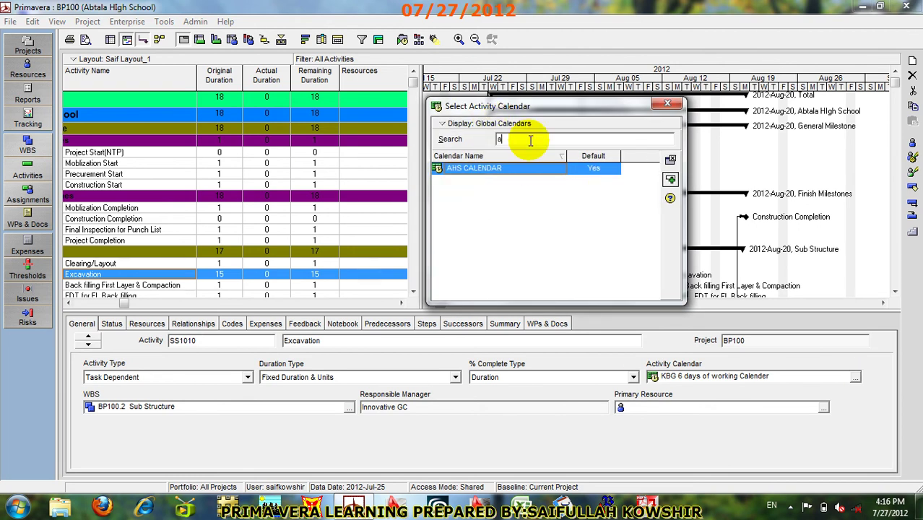
click(670, 177)
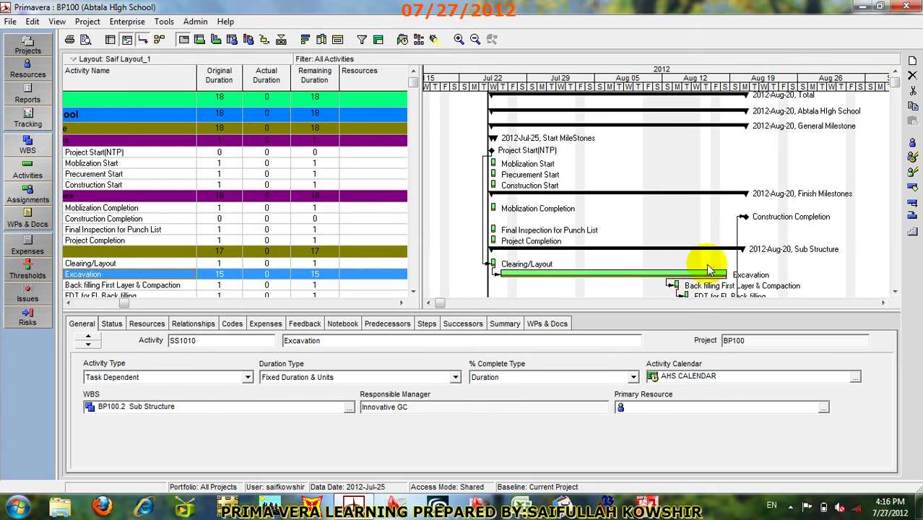
Step: Assign the global AHS CALENDAR to the Back filling First Layer & Compaction activity
scroll(697, 257, down, 2)
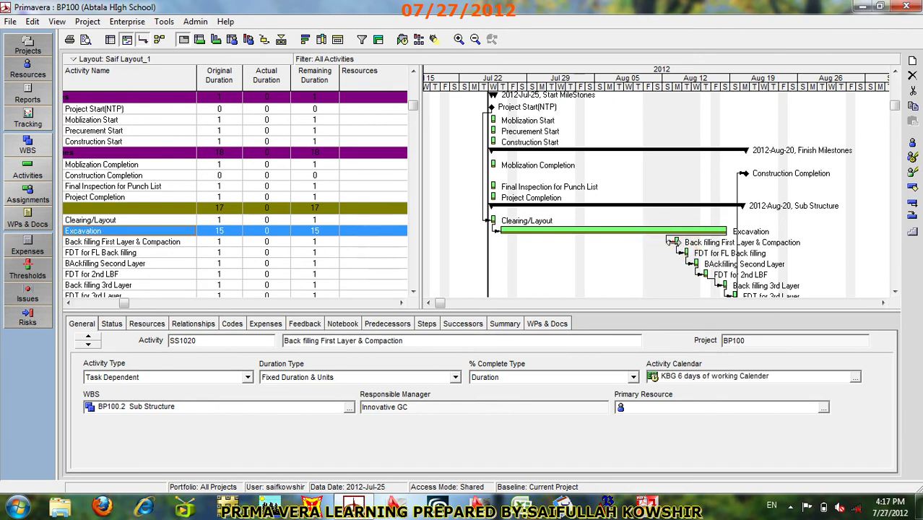
click(671, 243)
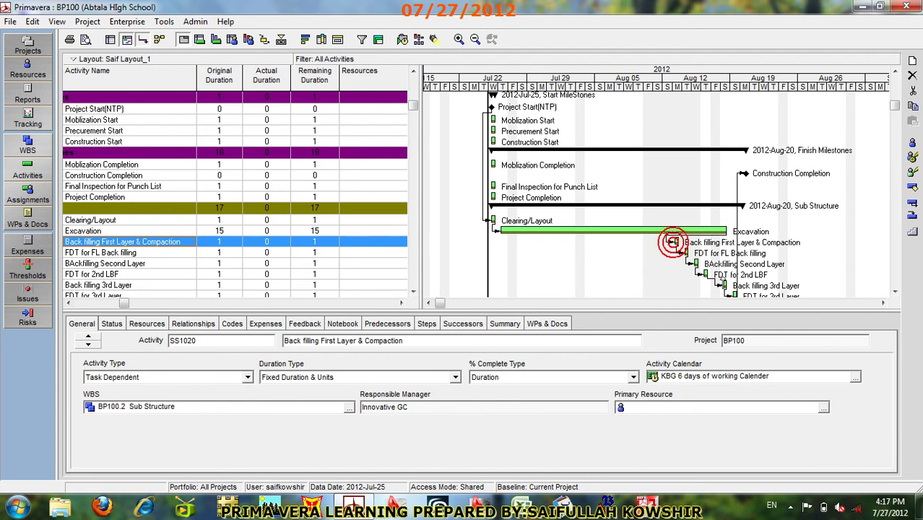
click(854, 378)
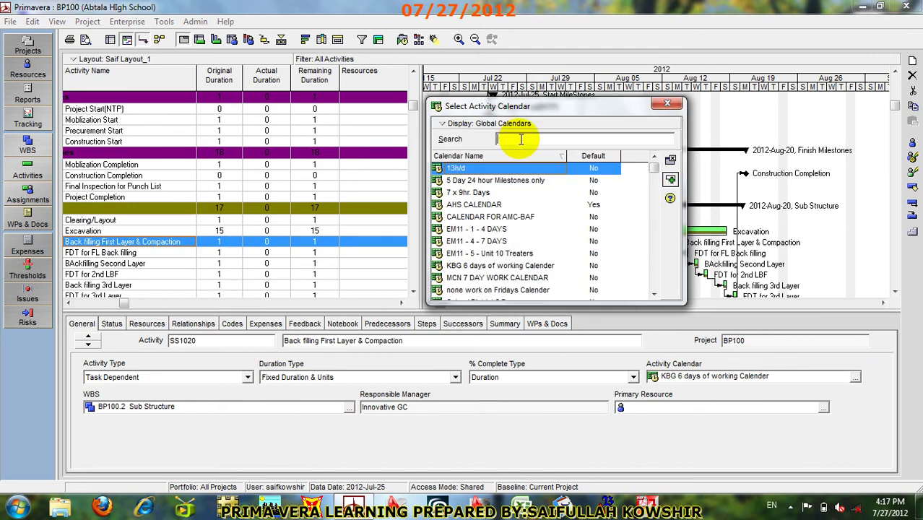
text(AHS)
click(670, 180)
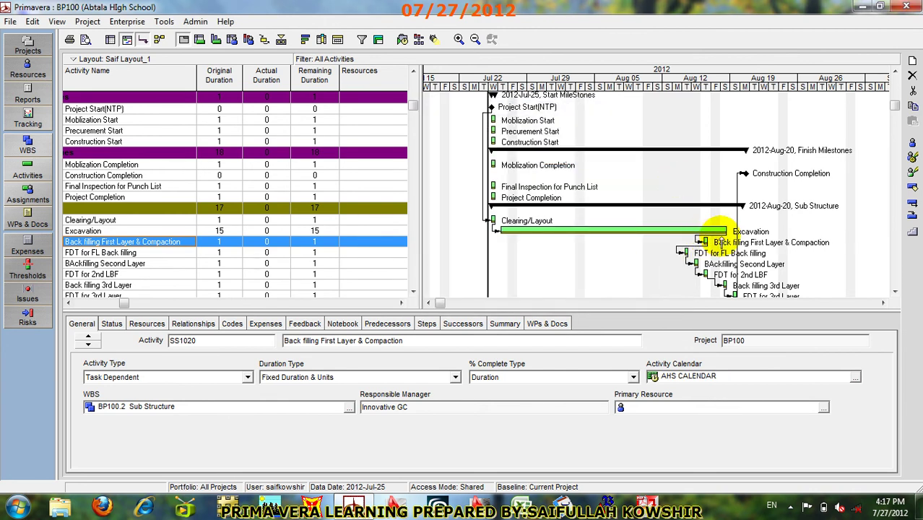
Step: Widen the activity table, find the Calendar field among the available column options and add it to the selected columns
drag(420, 225, 610, 227)
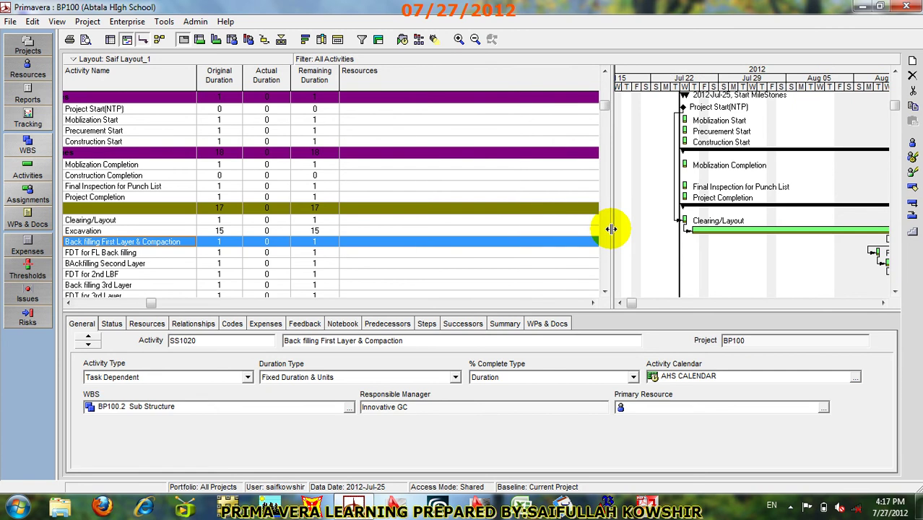
click(592, 303)
click(592, 302)
click(592, 302)
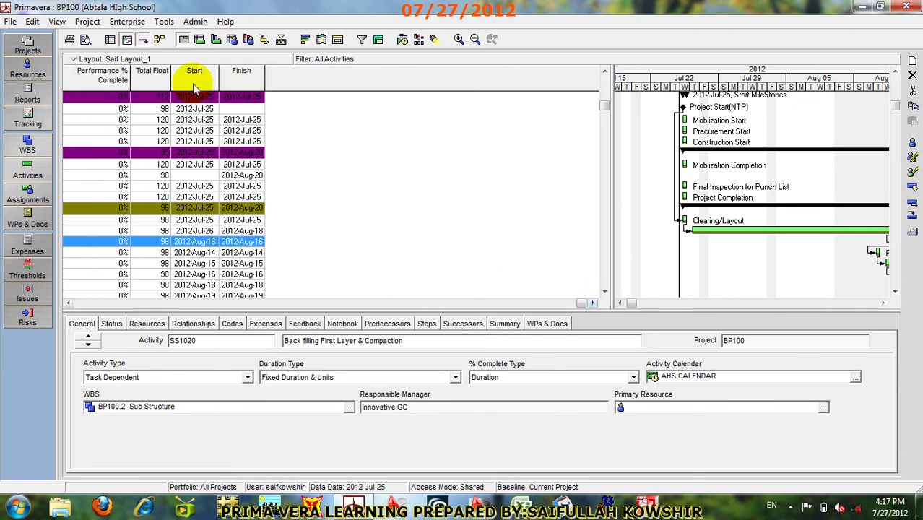
right_click(336, 128)
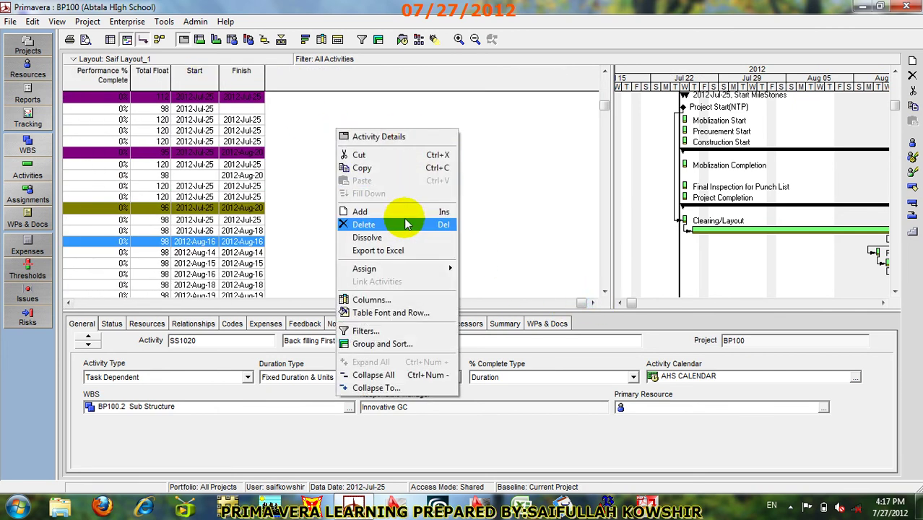
click(390, 299)
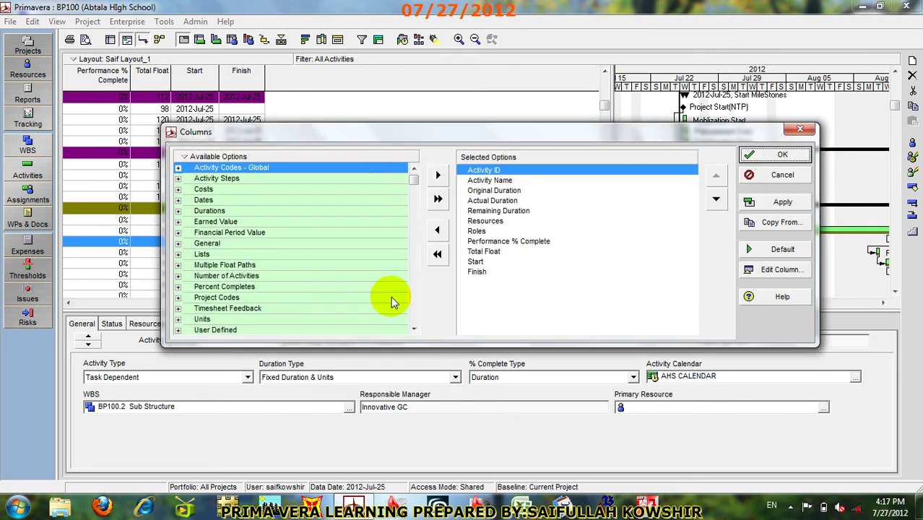
right_click(199, 162)
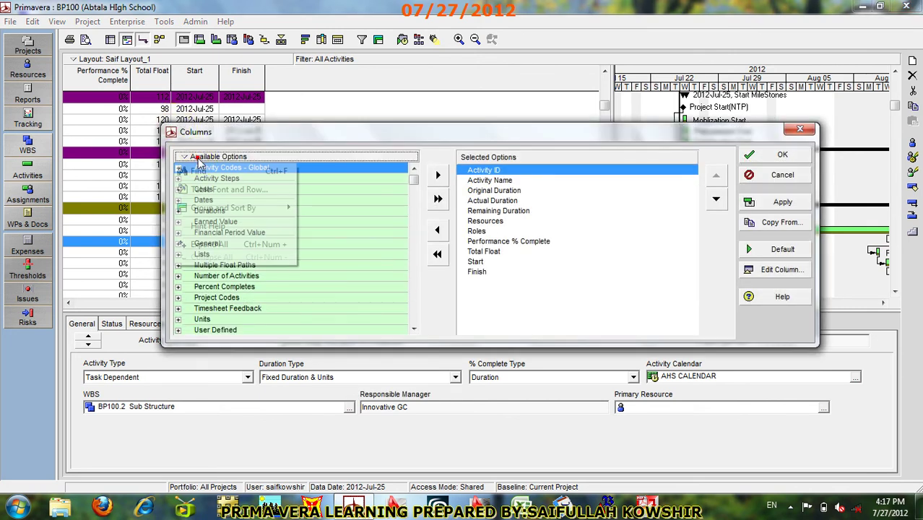
click(235, 172)
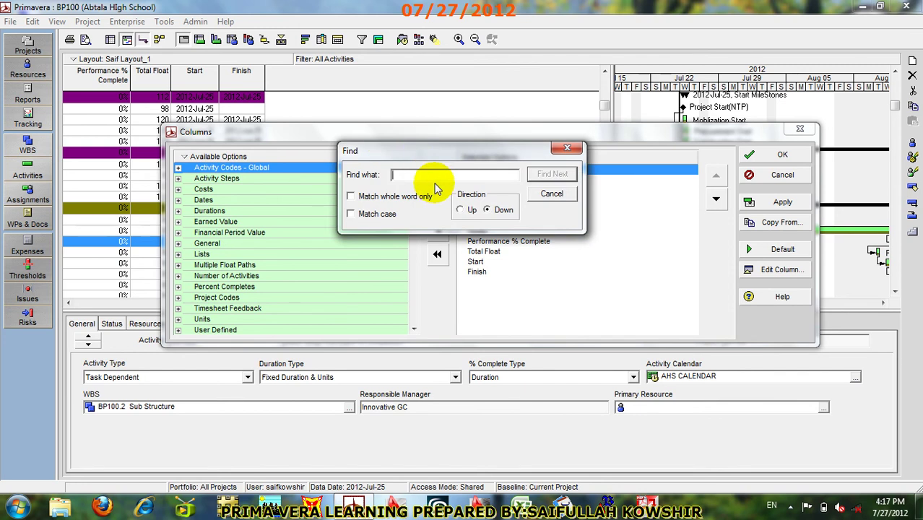
text(calendar)
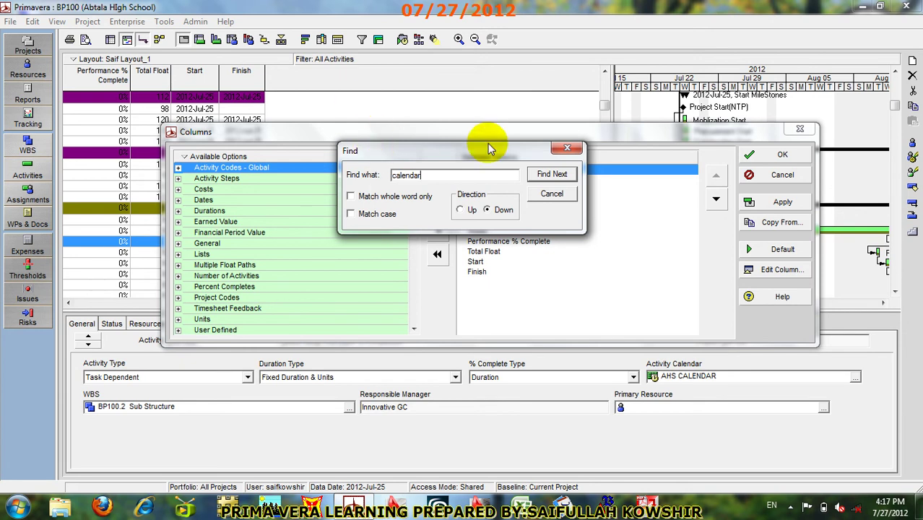
click(551, 175)
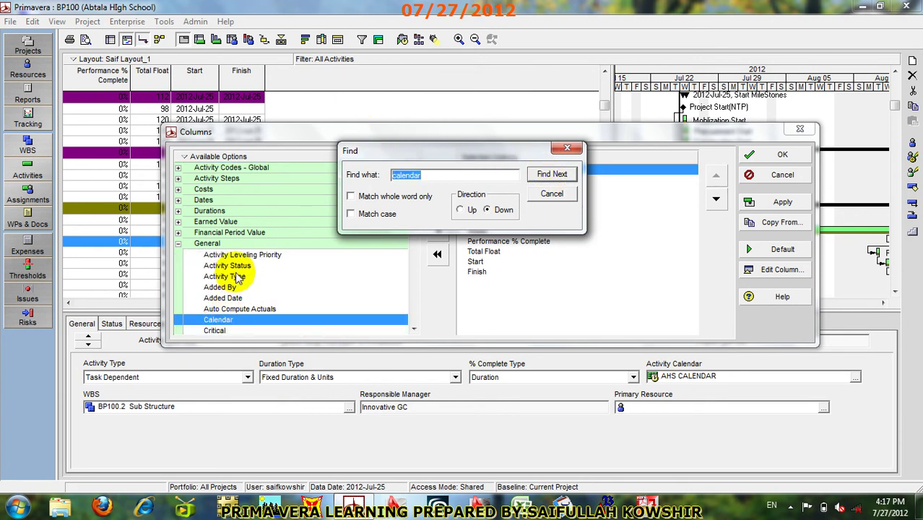
click(553, 194)
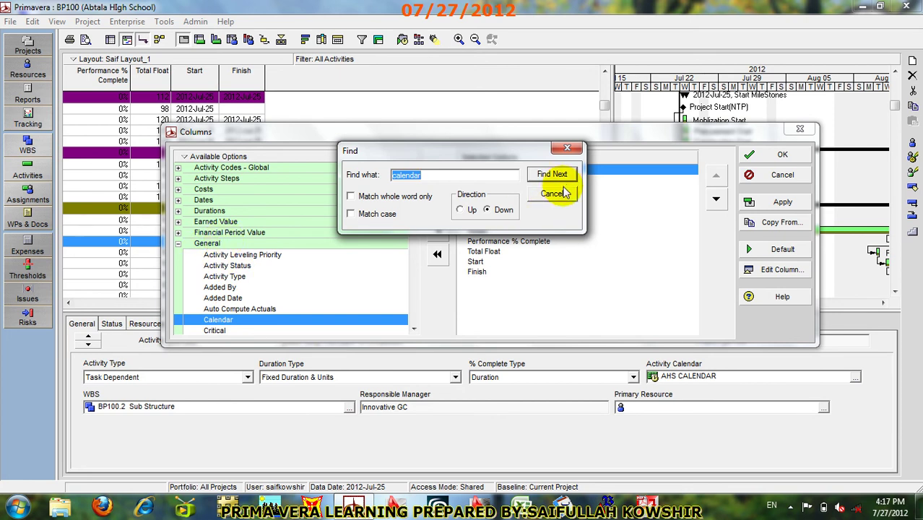
click(438, 177)
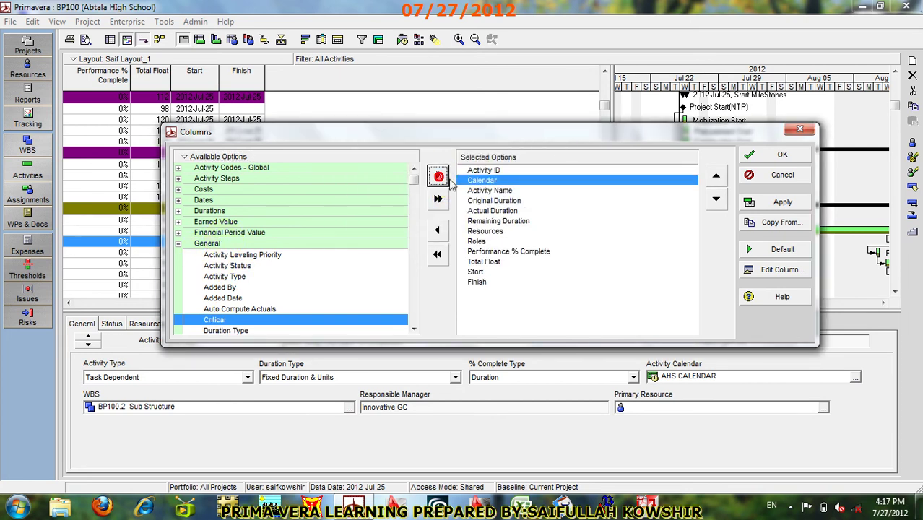
Step: Move the Calendar column to the end of the selected columns, after Finish, and apply the column layout
click(715, 199)
click(715, 199)
click(716, 200)
click(716, 199)
click(716, 199)
click(715, 199)
click(716, 200)
click(716, 200)
click(715, 199)
click(716, 199)
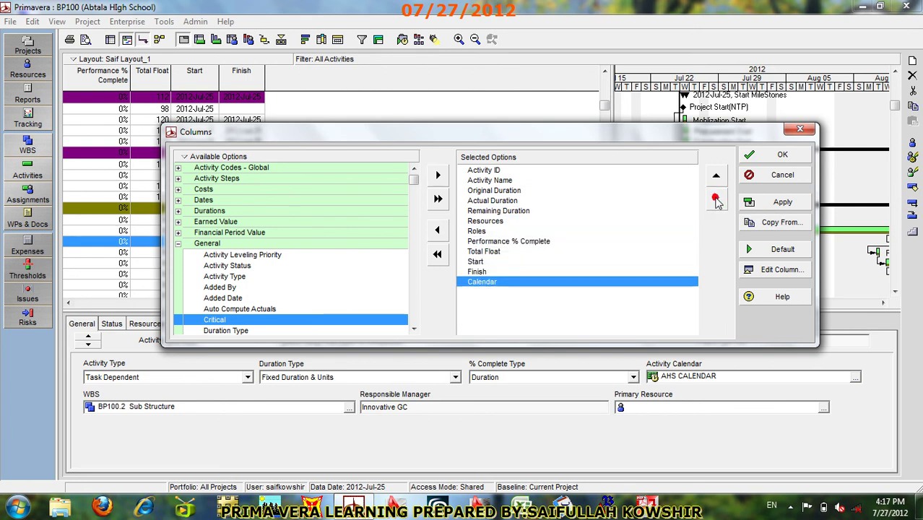
click(782, 202)
click(777, 156)
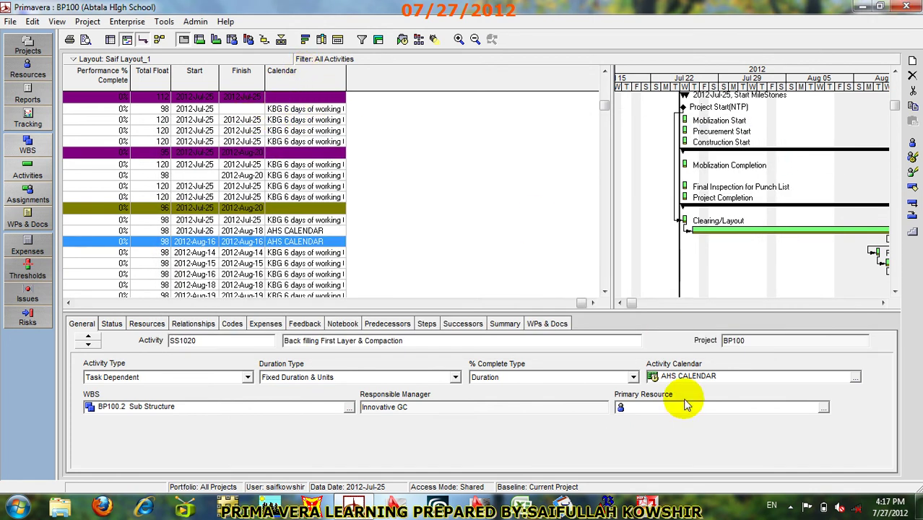
click(292, 109)
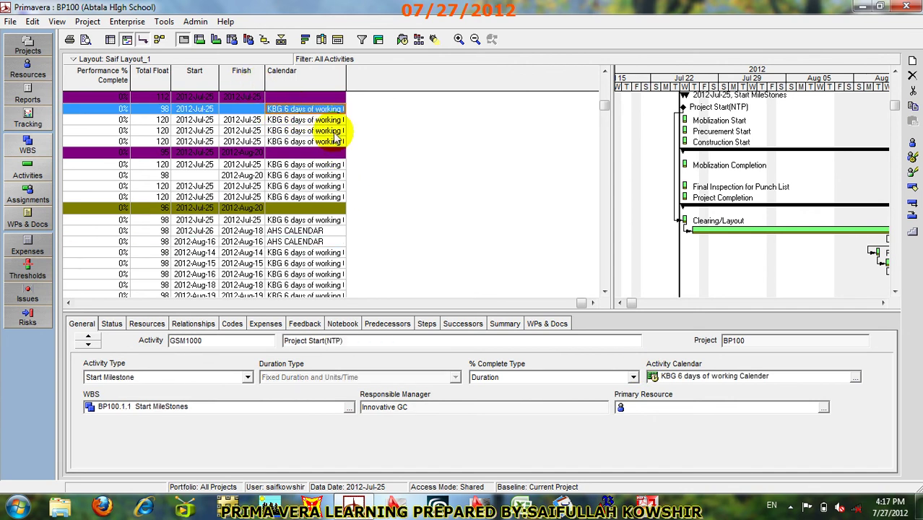
drag(278, 134, 309, 231)
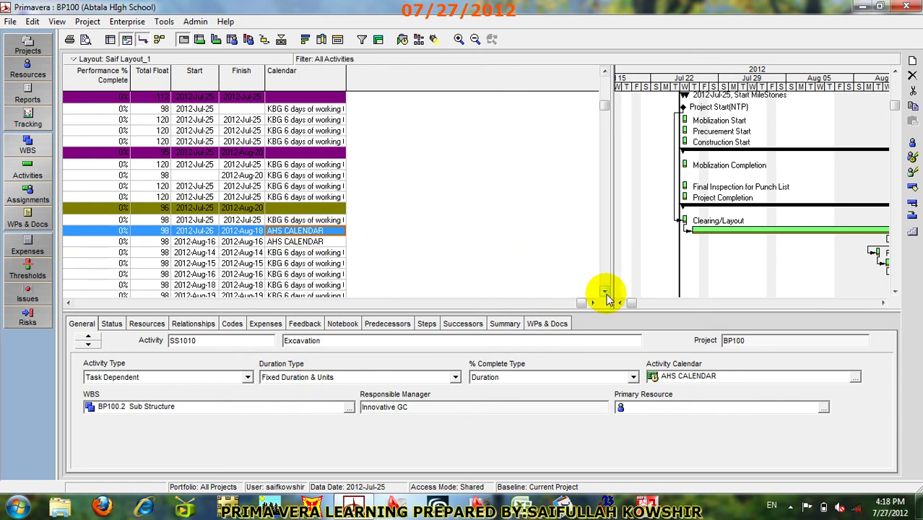
double_click(320, 231)
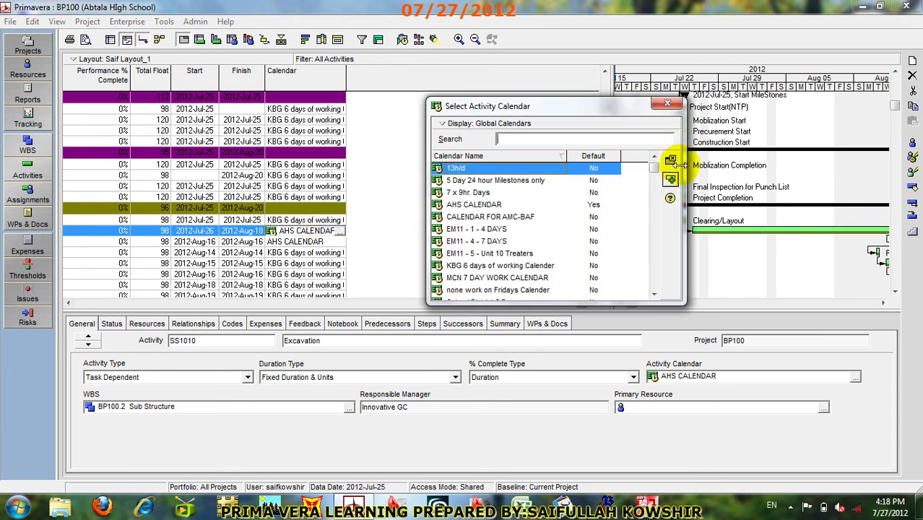
click(670, 158)
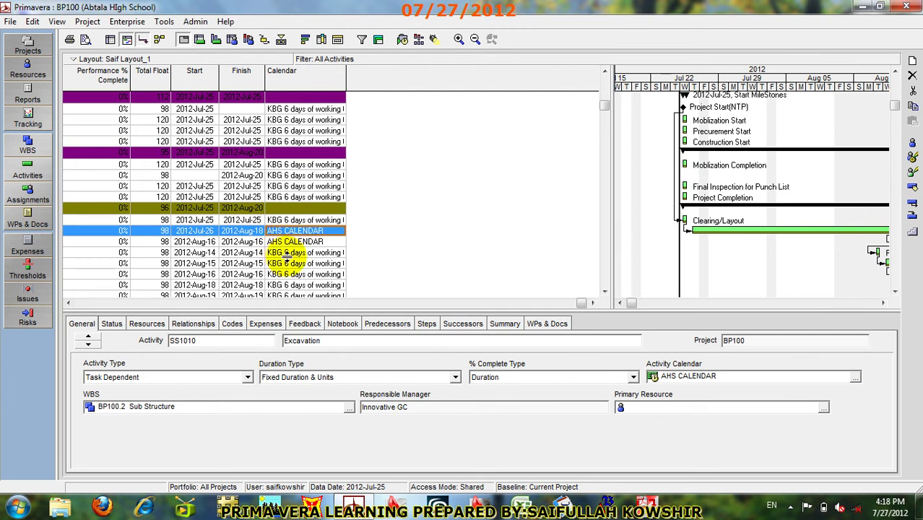
Step: Assign the global AHS CALENDAR to the FDT for FL Back filling activity through its Calendar cell in the activity table
click(286, 253)
double_click(286, 253)
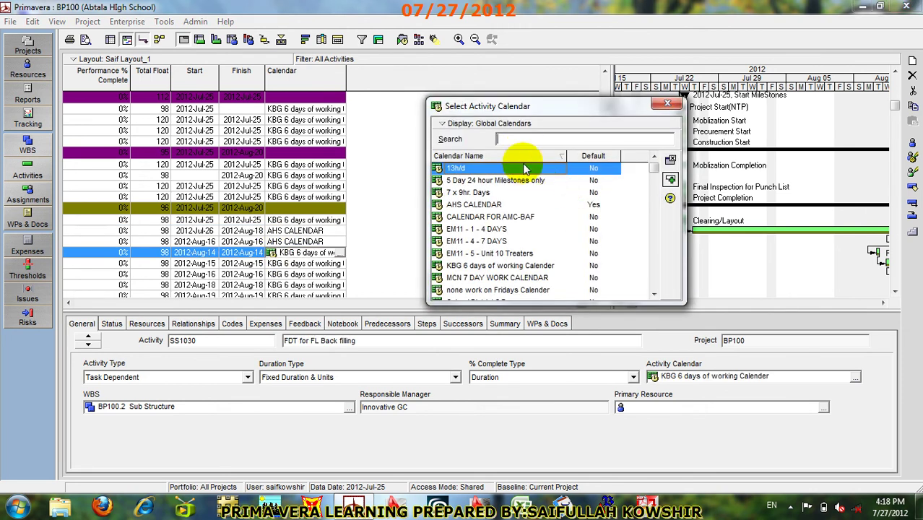
click(522, 138)
text(a)
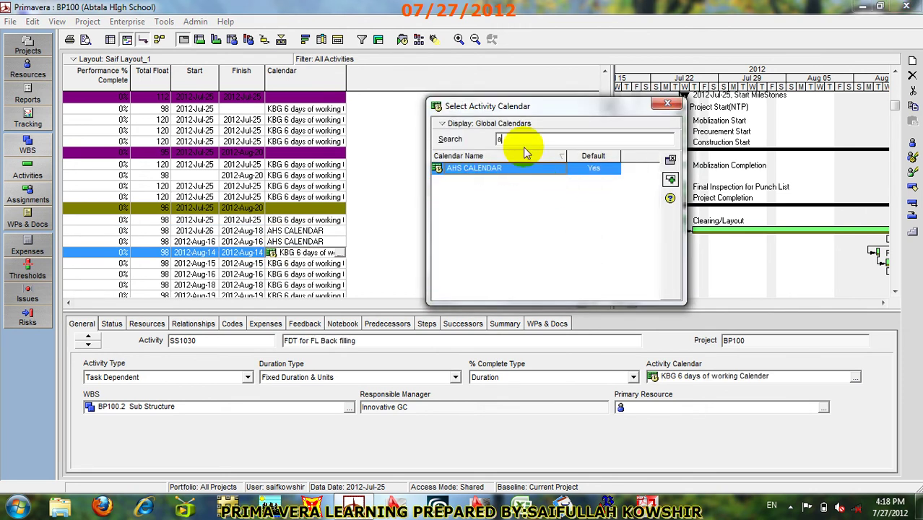
click(670, 179)
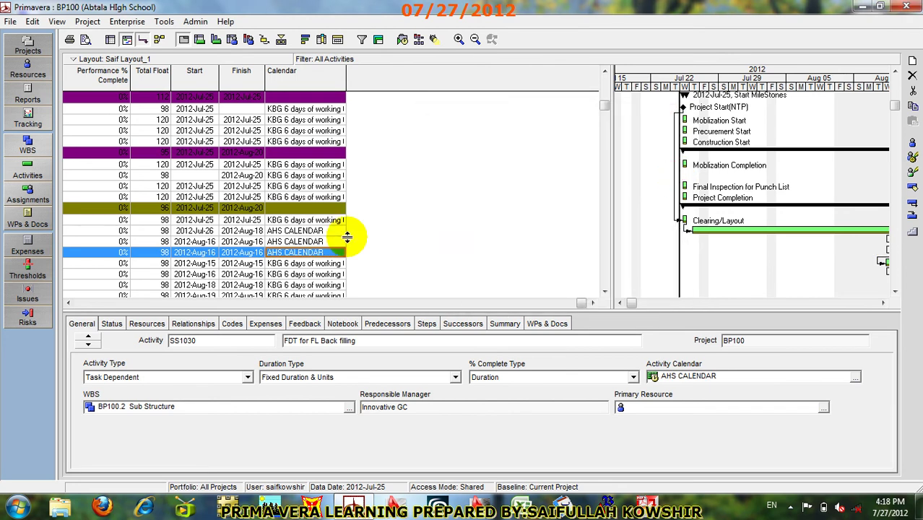
Step: Fill the AHS CALENDAR down the Calendar column from Excavation to Removing of Form from GB, the last Sub Structure activity
click(299, 232)
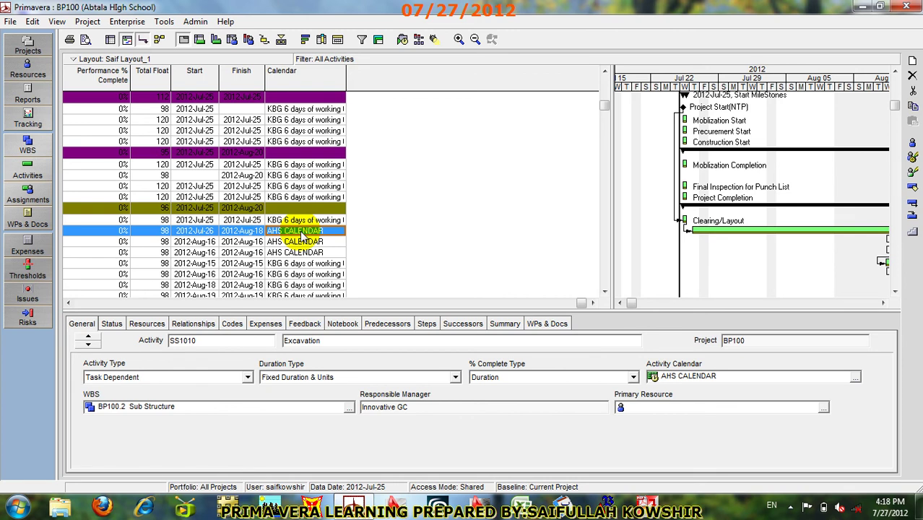
click(603, 291)
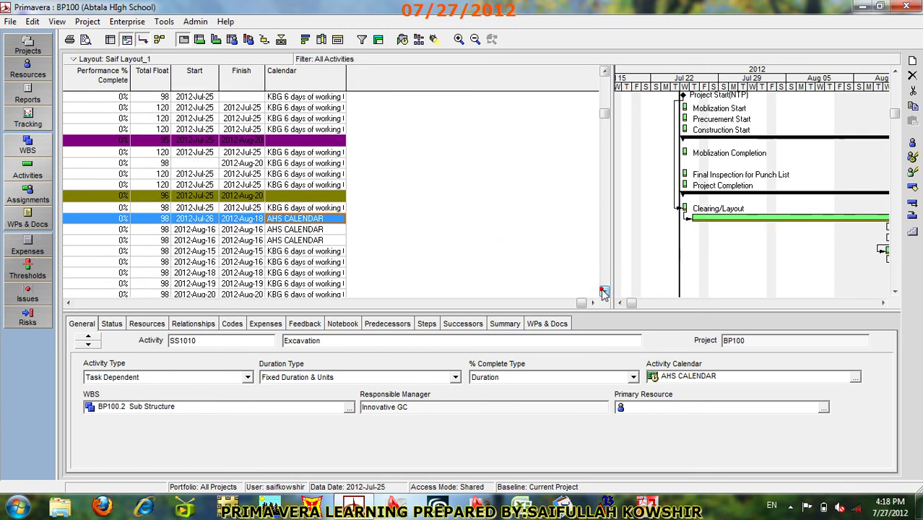
scroll(601, 290, down, 10)
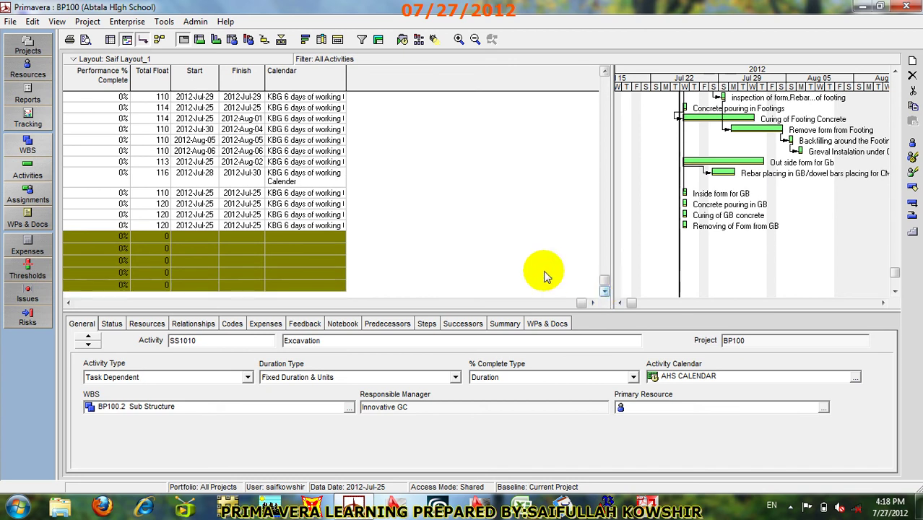
shift+click(324, 226)
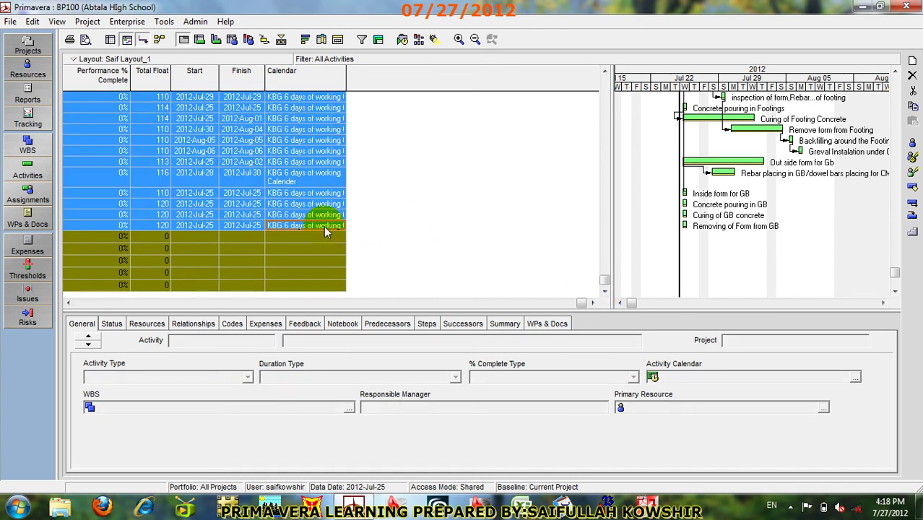
right_click(326, 225)
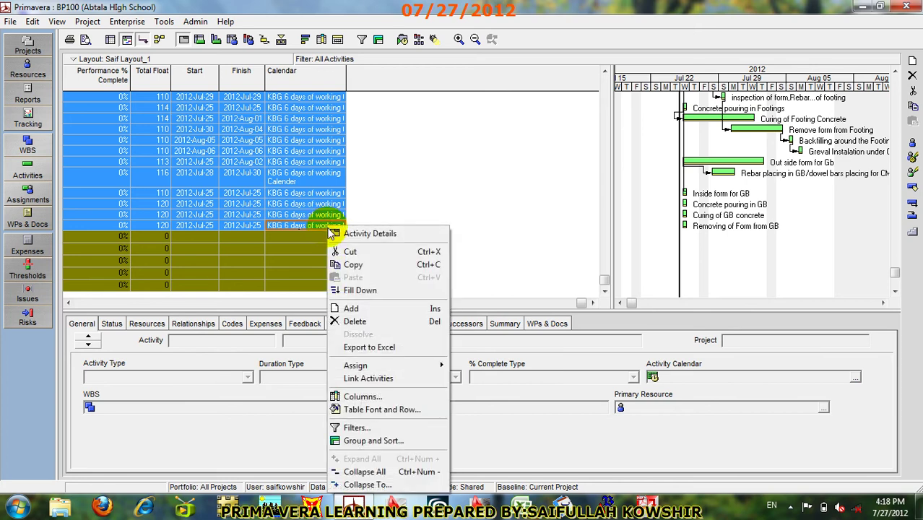
click(369, 290)
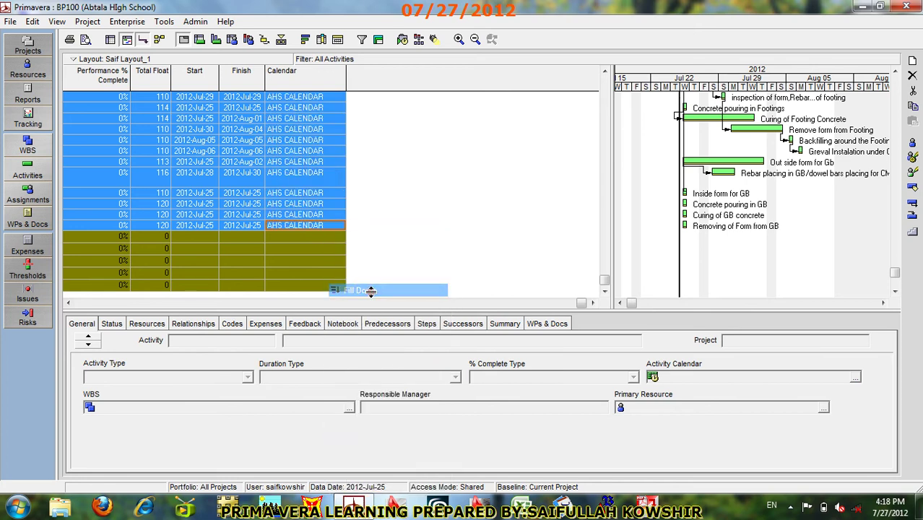
click(317, 118)
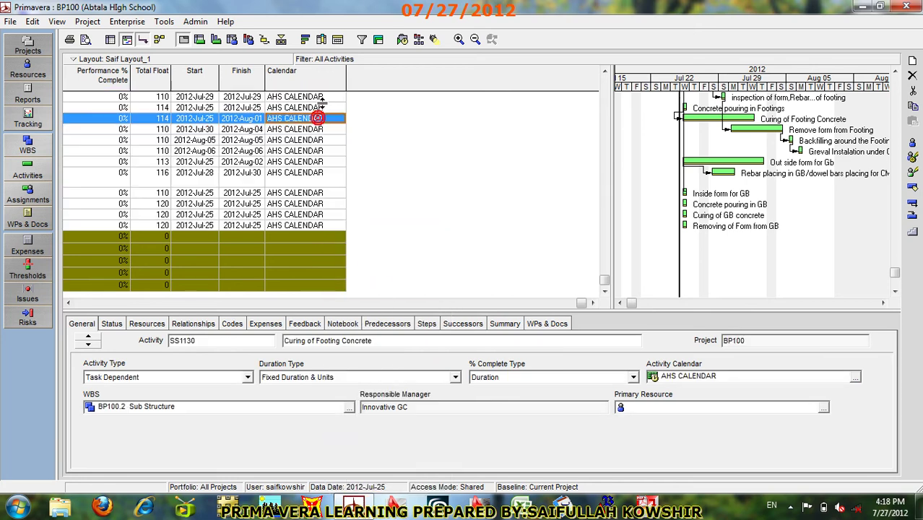
Step: Open the enterprise calendar manager and select AHS CALENDAR among the global calendars
scroll(322, 137, up, 10)
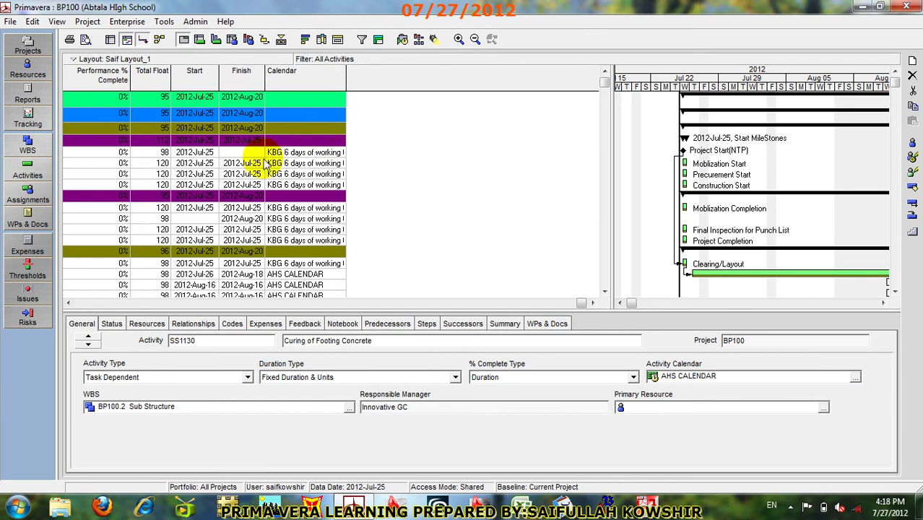
click(68, 303)
click(68, 303)
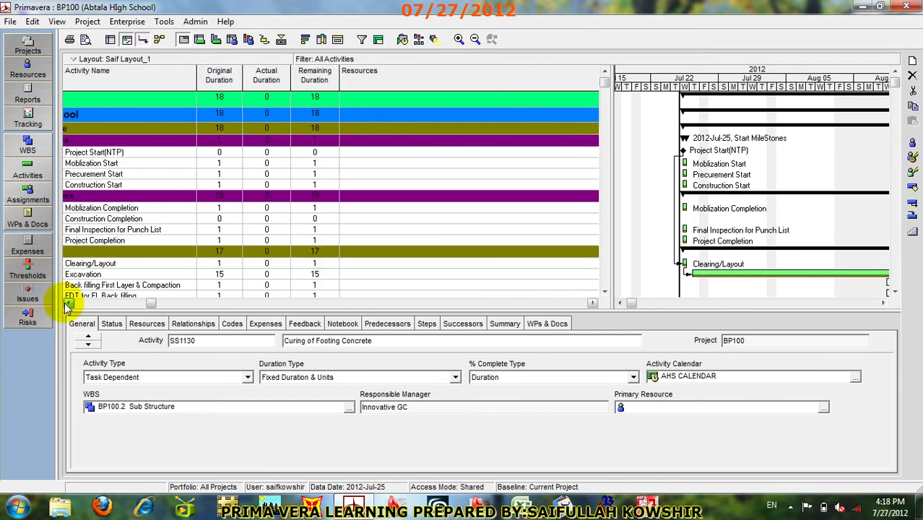
click(127, 21)
click(148, 195)
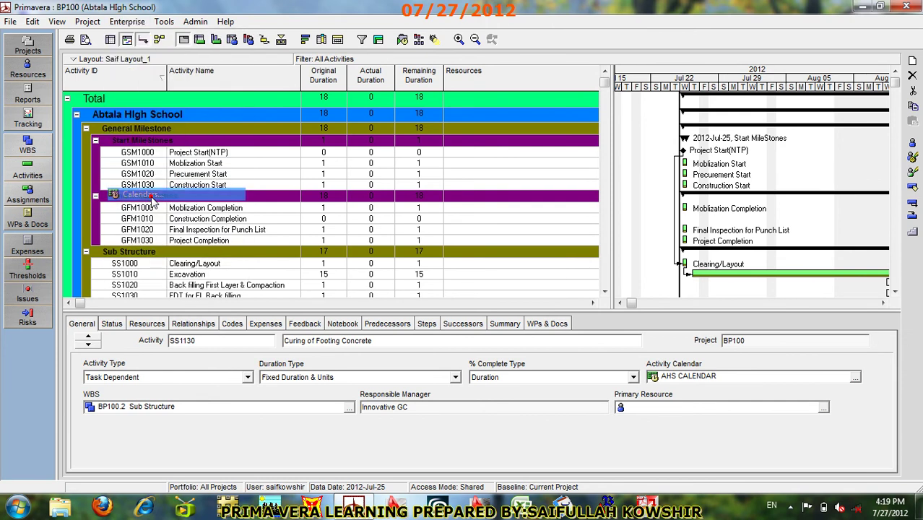
drag(511, 42, 498, 67)
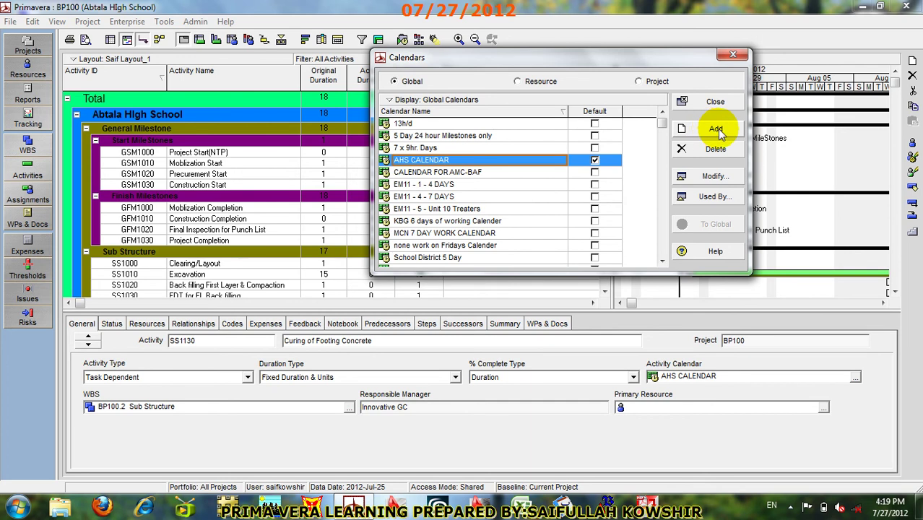
click(407, 122)
click(432, 161)
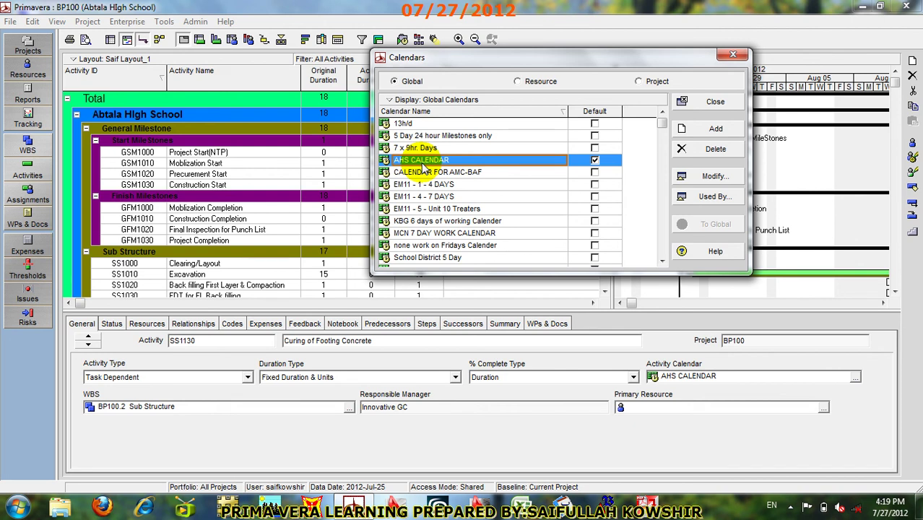
click(733, 131)
drag(206, 96, 523, 43)
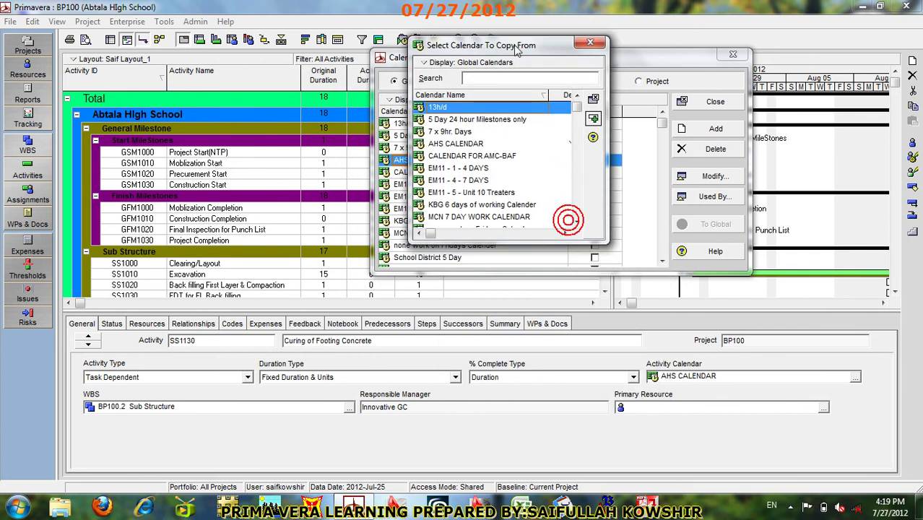
click(593, 98)
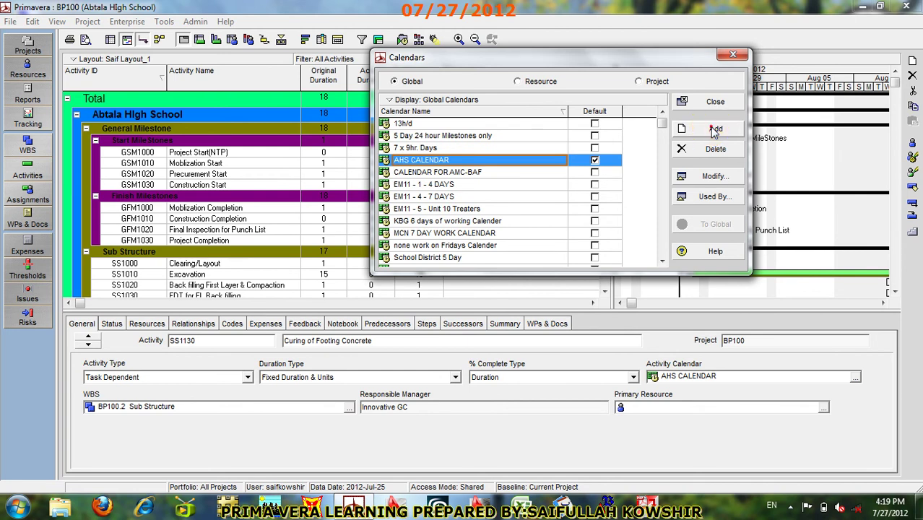
Step: Add a new global calendar copied from AHS CALENDAR and name it BACC CAL
click(714, 130)
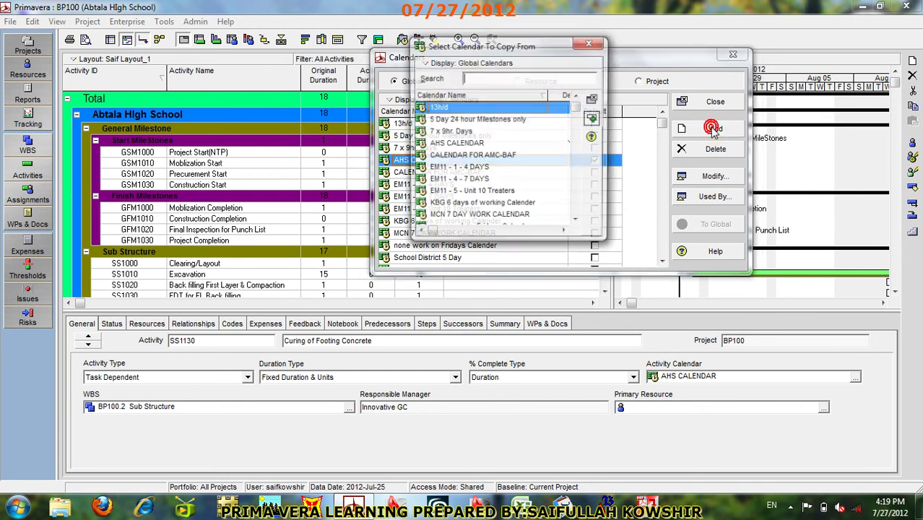
click(478, 144)
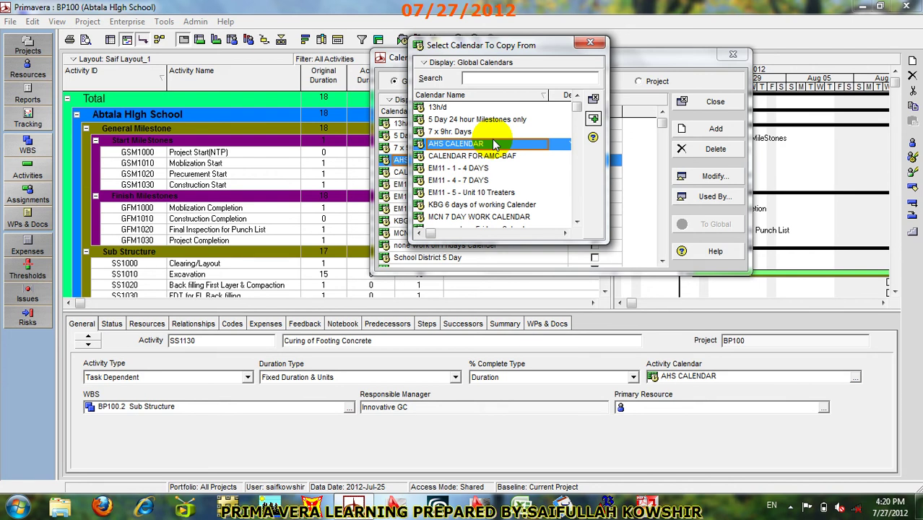
click(484, 160)
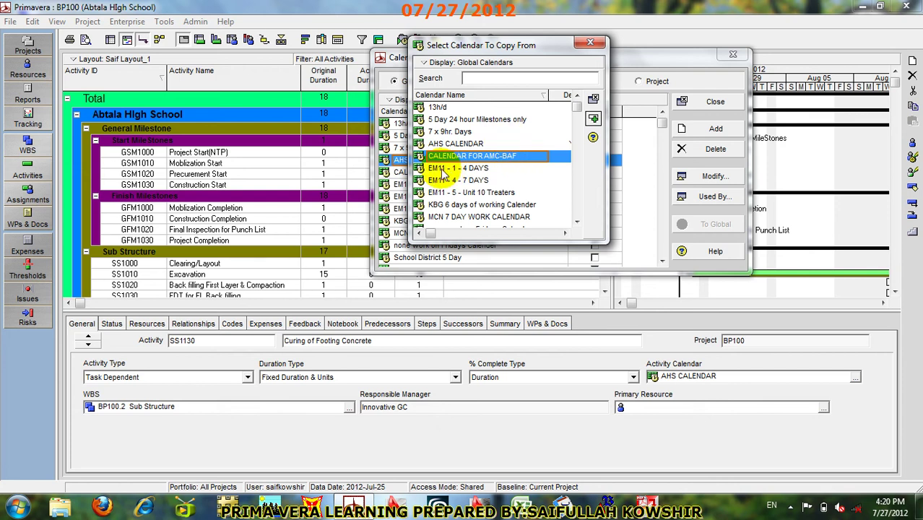
click(458, 144)
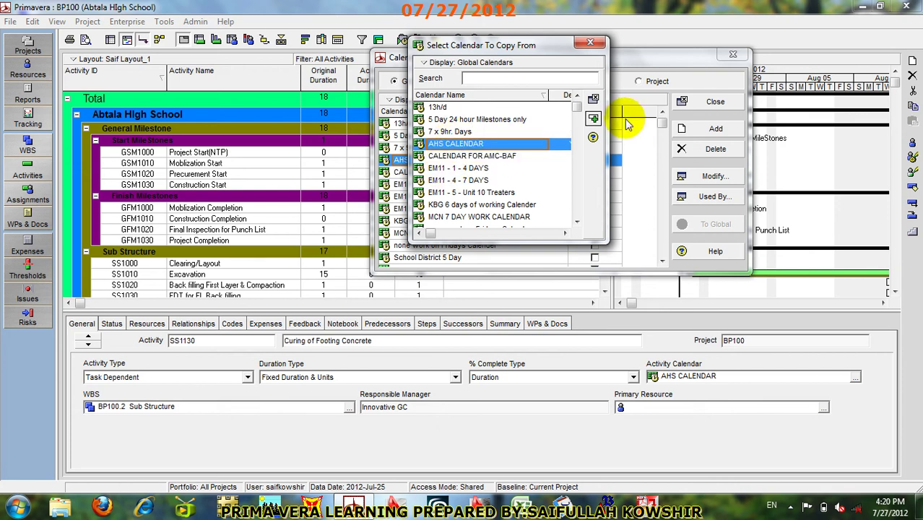
click(593, 120)
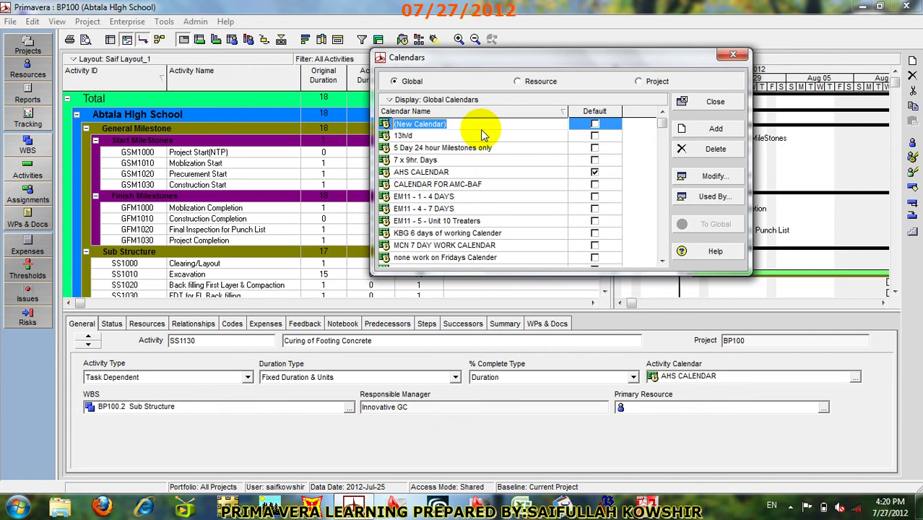
text(BACC CAL)
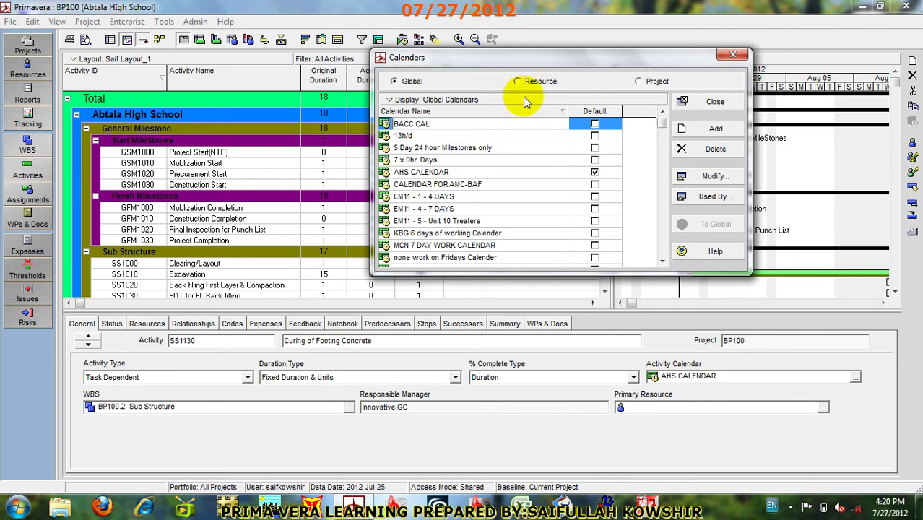
click(575, 124)
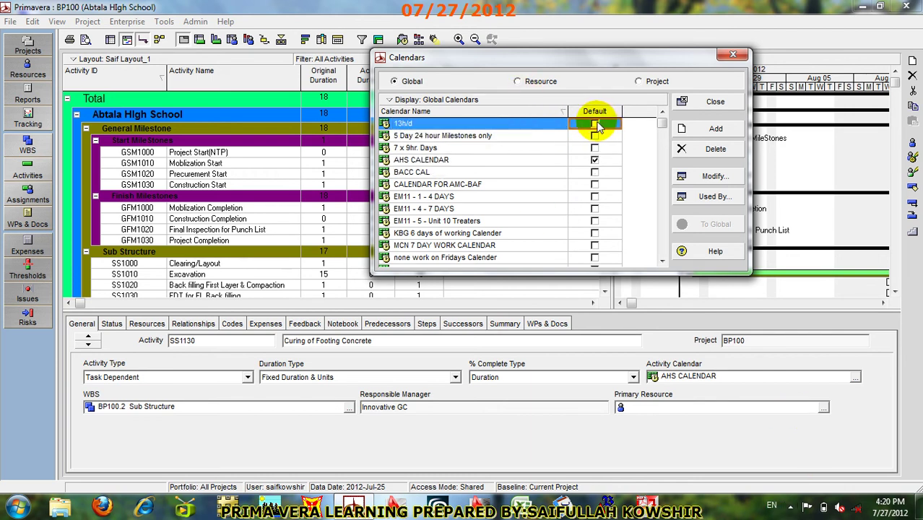
Step: Make 13h/d the default global calendar and view its July 2012 workdays, closing the calendar without changes
click(594, 124)
click(693, 175)
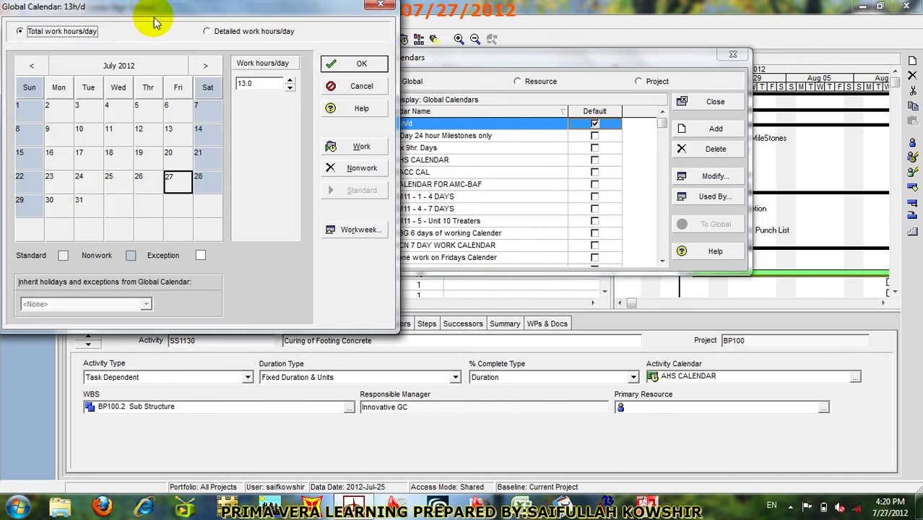
drag(163, 7, 440, 17)
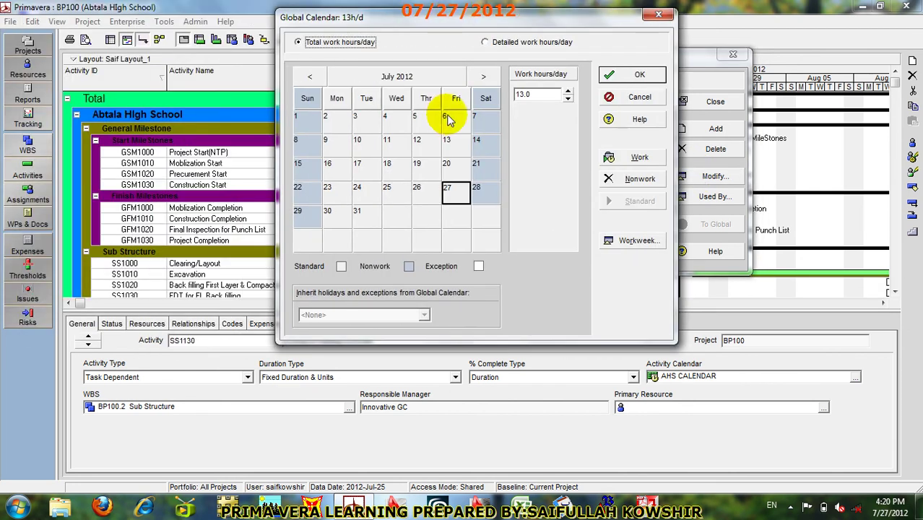
click(483, 98)
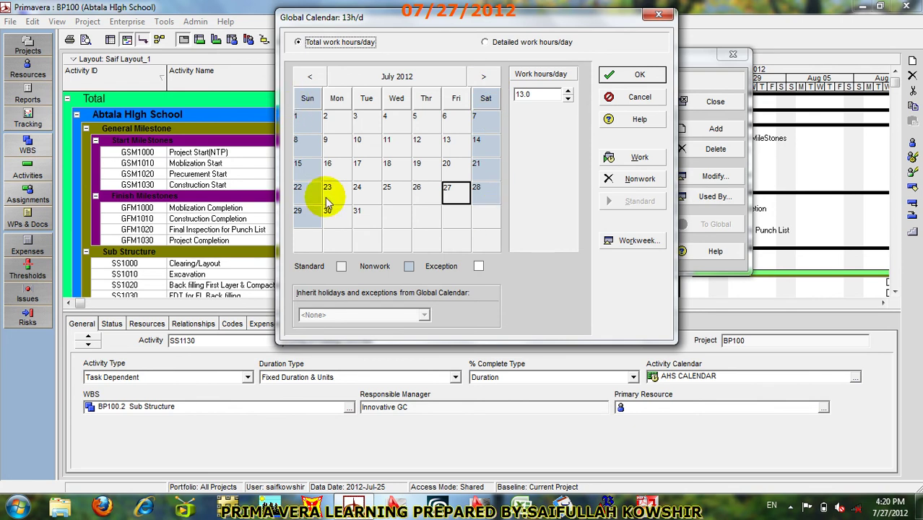
click(639, 96)
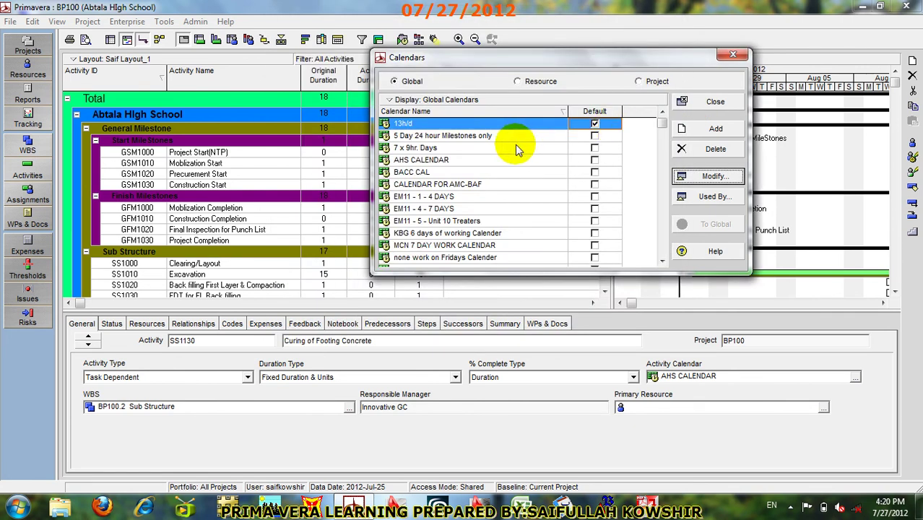
Step: Try to clear the default mark from the 13h/d calendar
click(455, 160)
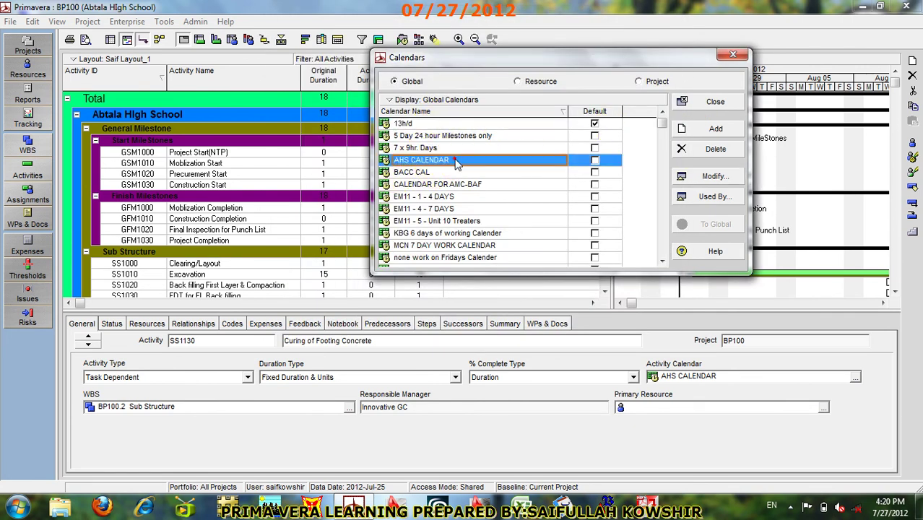
click(594, 123)
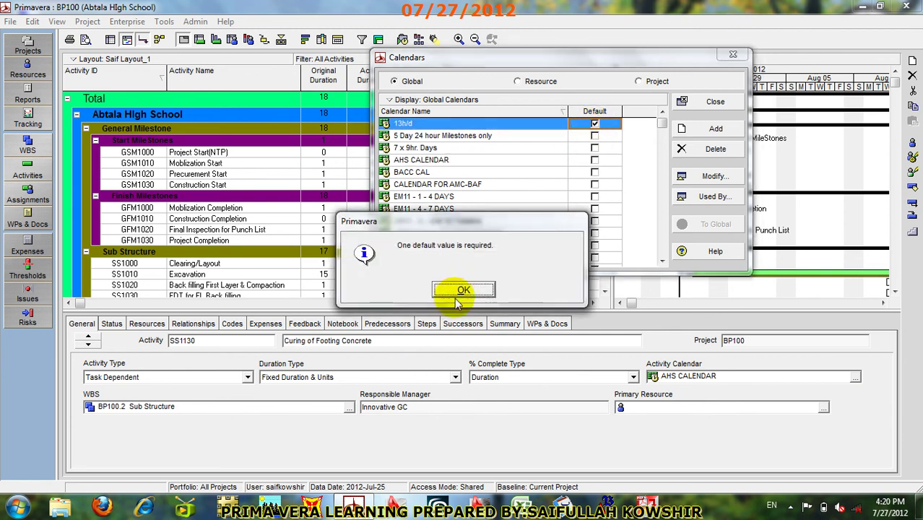
click(458, 293)
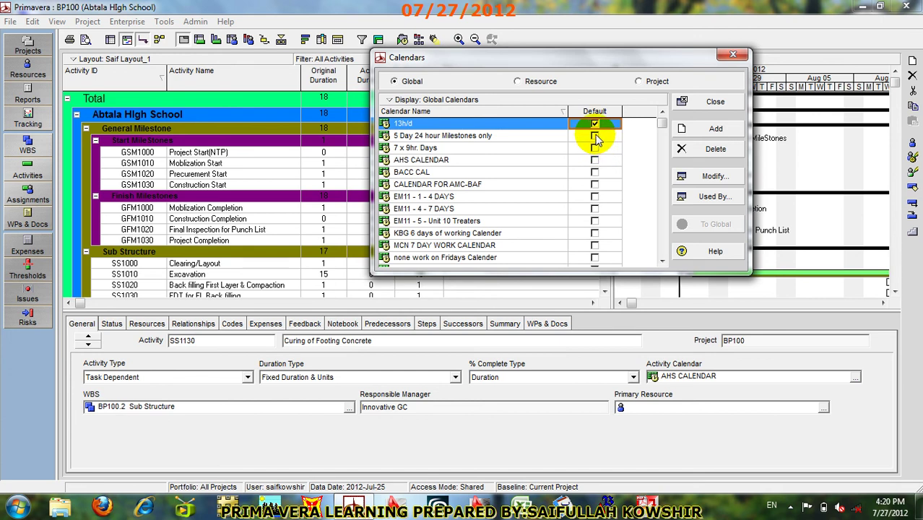
Step: View the July 2012 workdays of the BACC CAL calendar and close it without changes
click(484, 172)
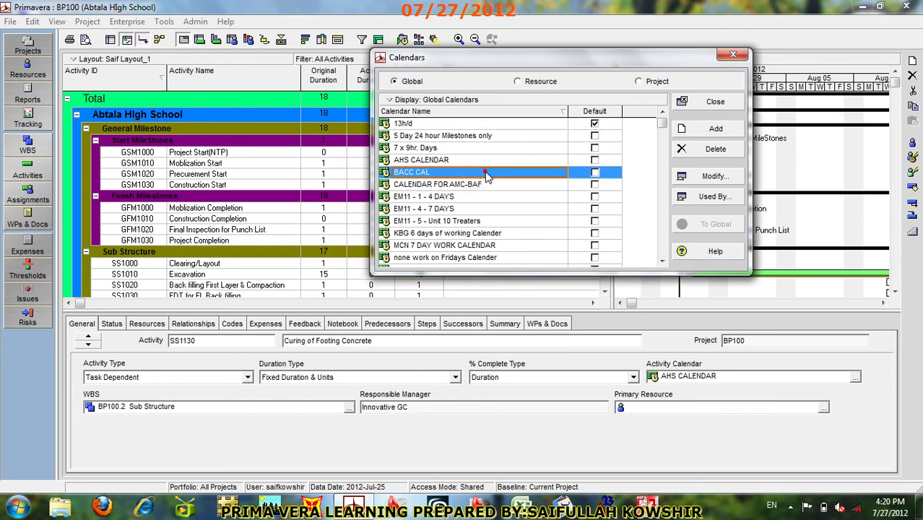
click(711, 175)
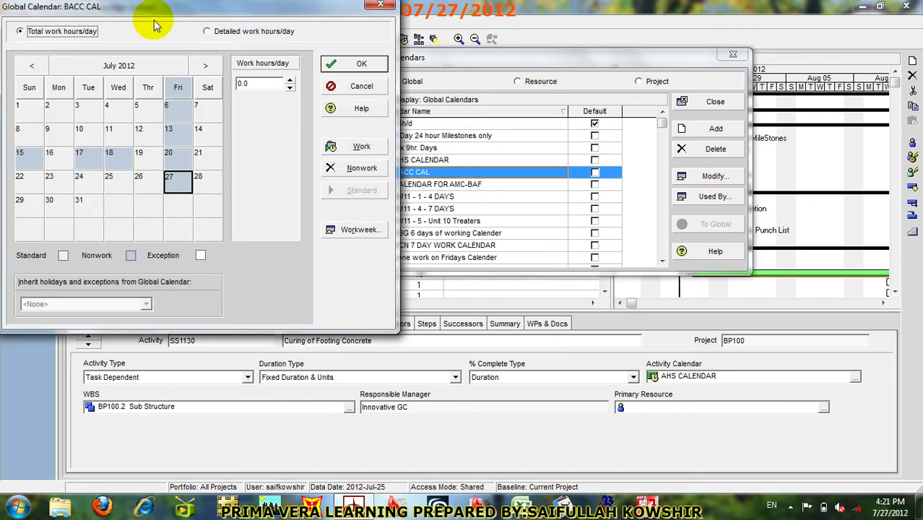
drag(168, 9, 584, 28)
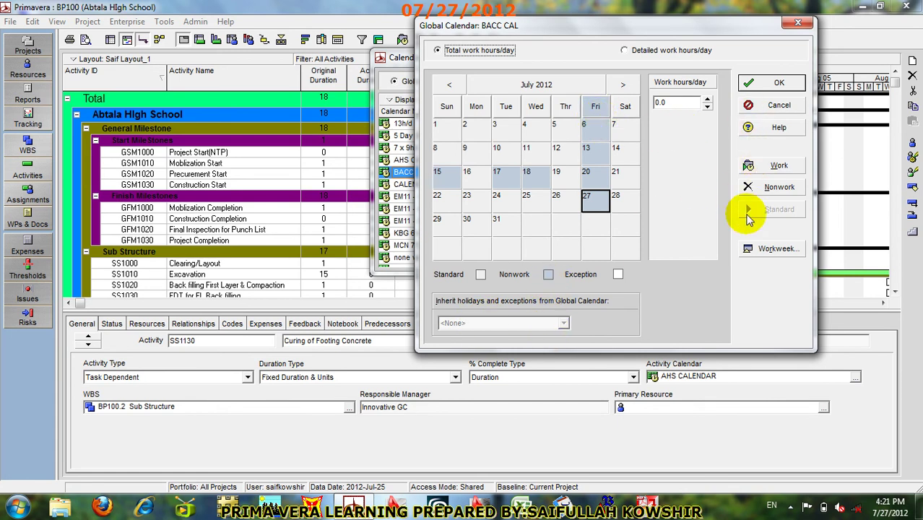
click(779, 105)
Step: Add a new global calendar copied from EM11 - 4 - 7 DAYS and name it NEW CAL
click(466, 184)
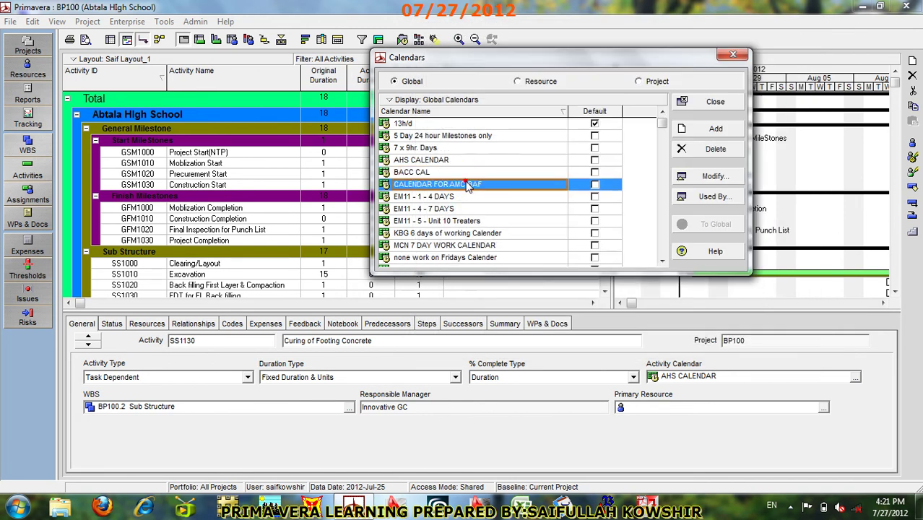
click(702, 137)
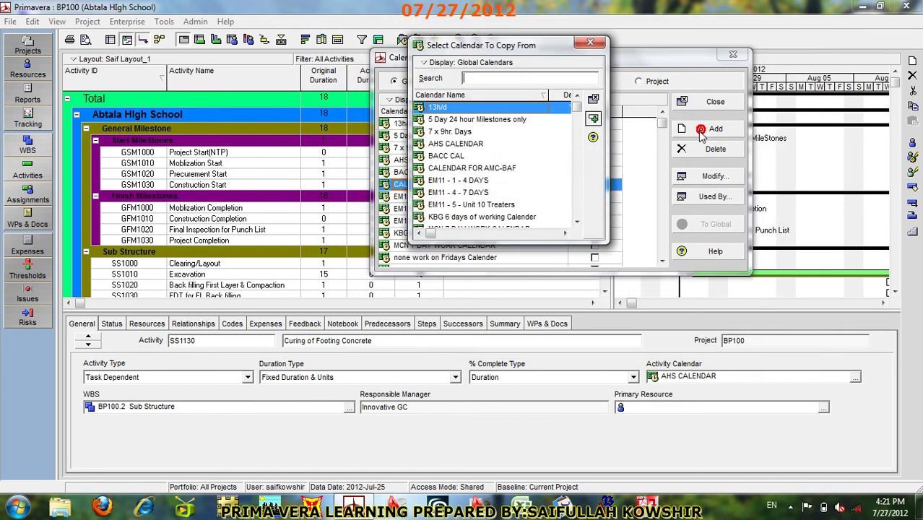
click(478, 192)
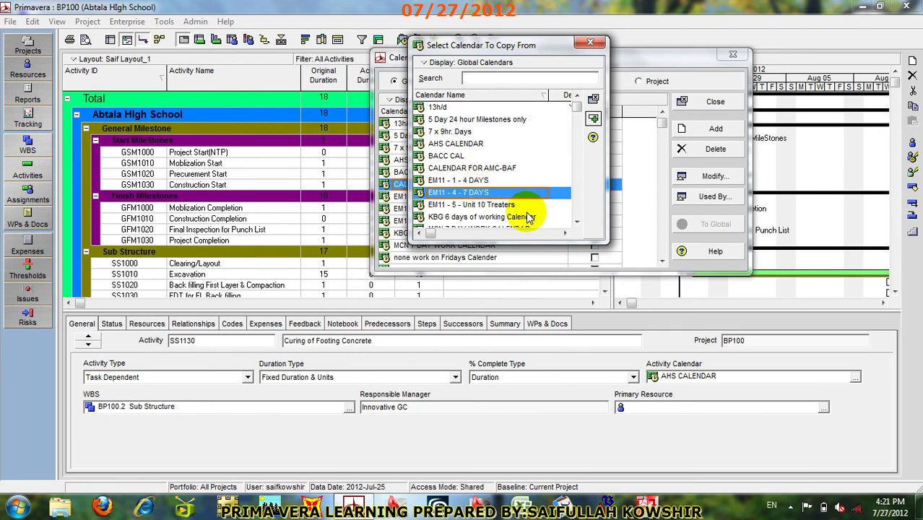
click(593, 119)
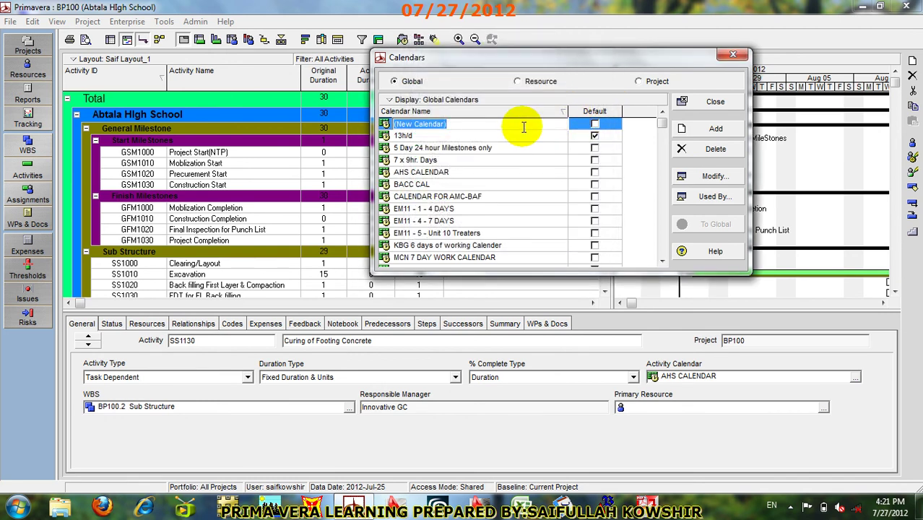
text(NEW)
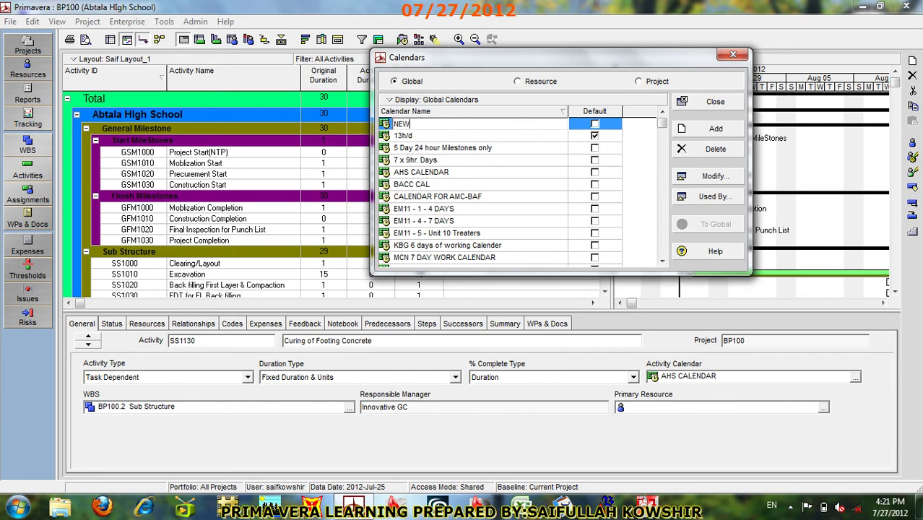
text( CAL)
click(577, 123)
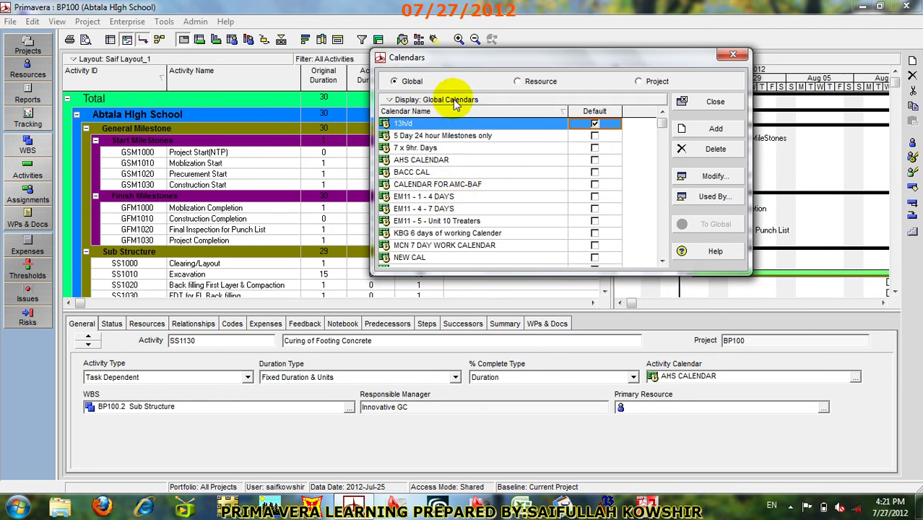
Step: View the July 2012 workdays of the NEW CAL calendar, checking Friday the 6th, and close it without changes
click(452, 260)
click(719, 178)
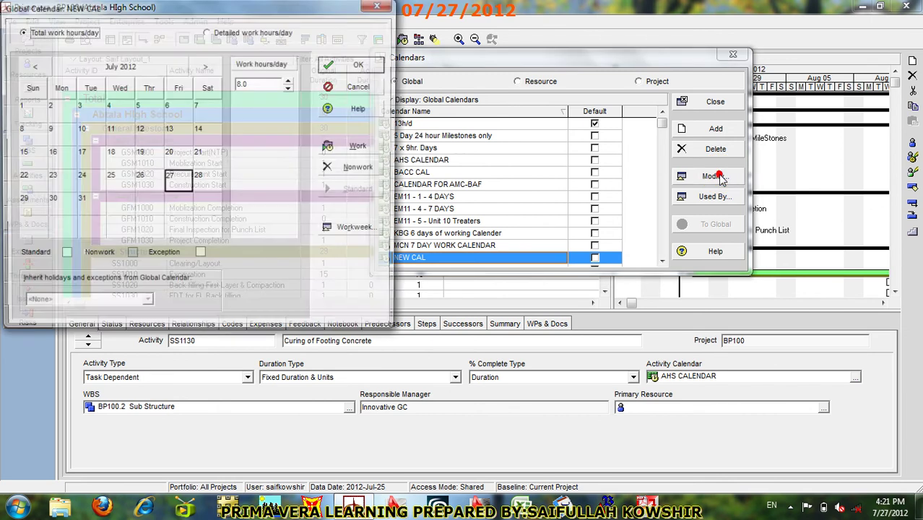
drag(137, 13, 413, 24)
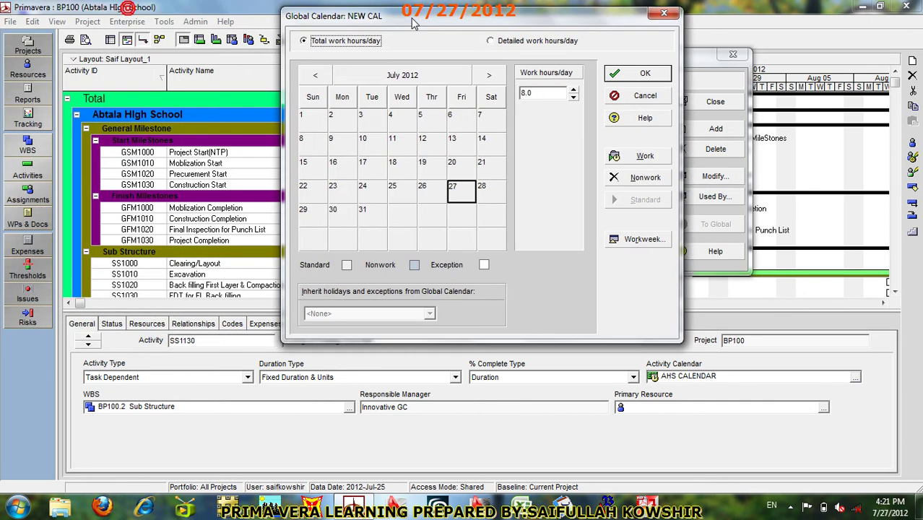
click(487, 175)
click(477, 117)
click(460, 117)
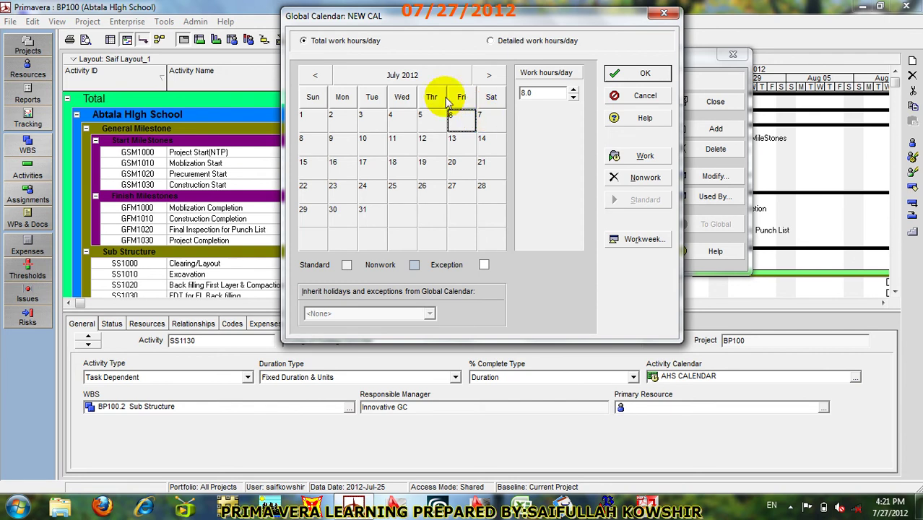
click(619, 98)
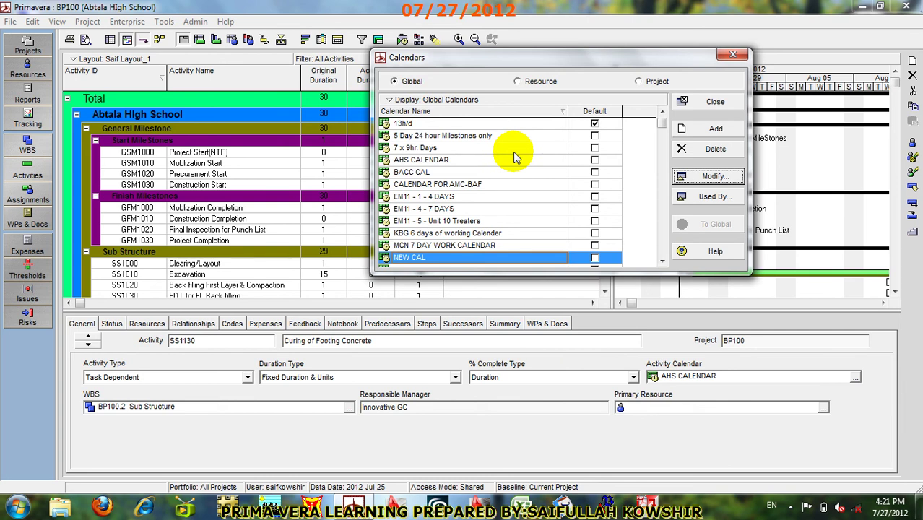
Step: Add a new global calendar copied from none work on Fridays Calender and name it FRIDAYS Holidays
click(452, 200)
click(740, 137)
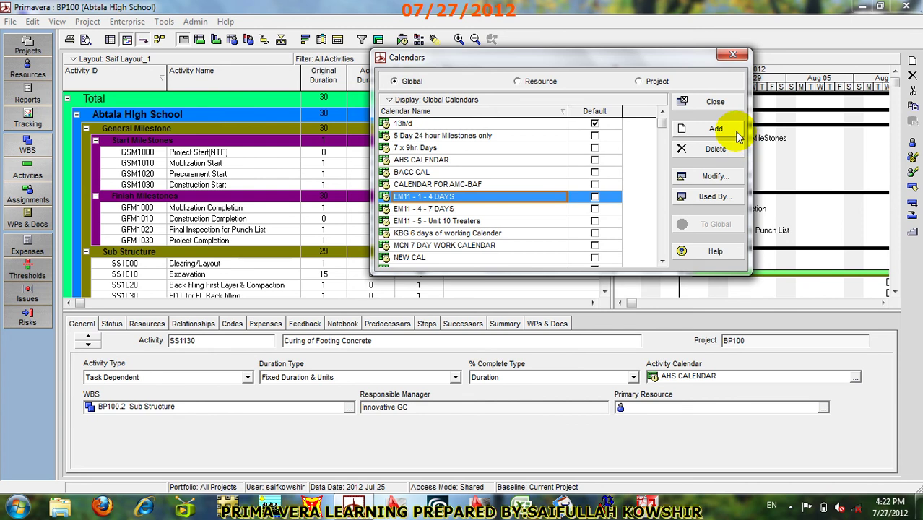
click(725, 129)
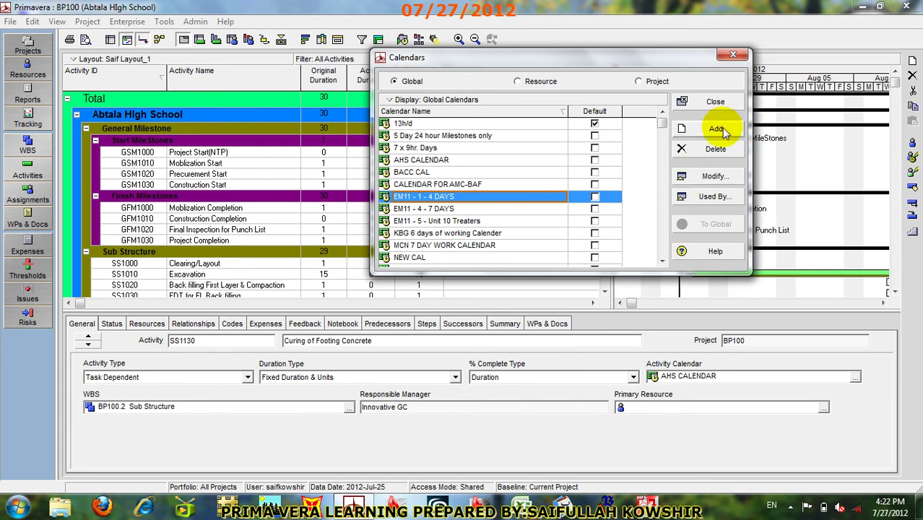
click(724, 128)
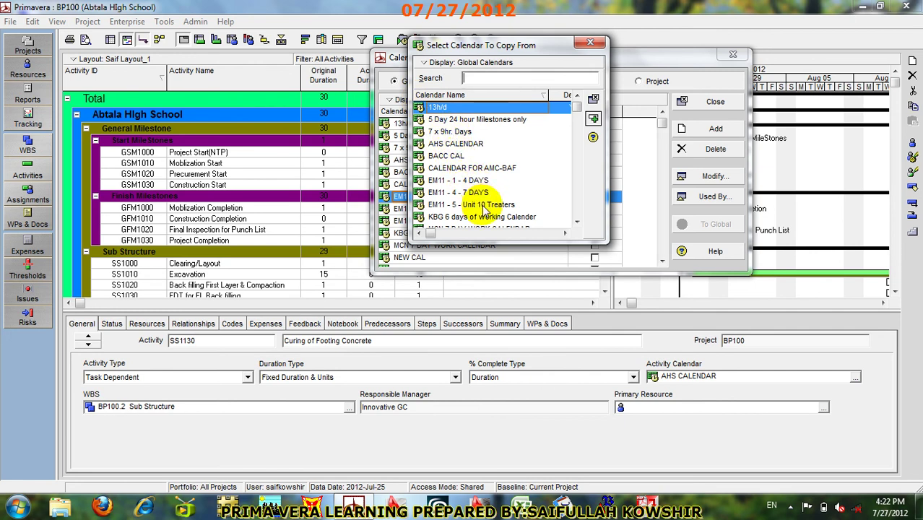
drag(577, 116, 565, 199)
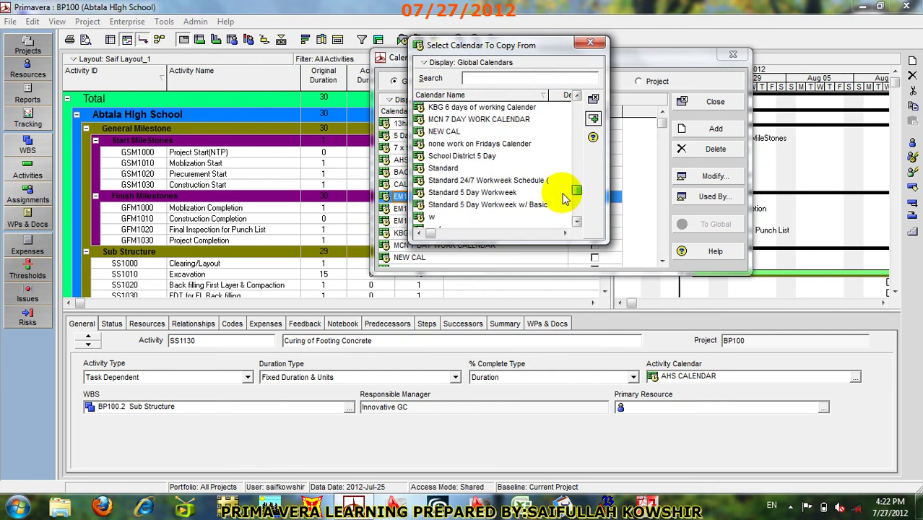
click(508, 145)
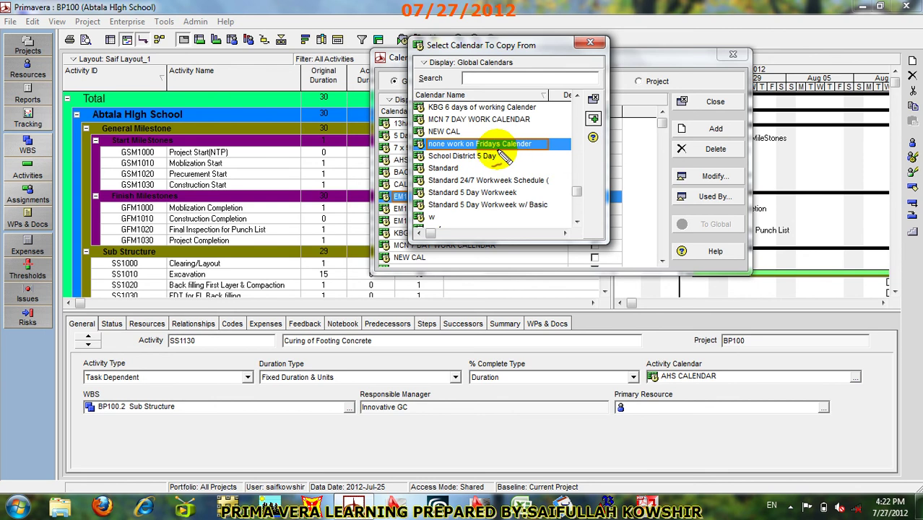
drag(431, 153, 562, 164)
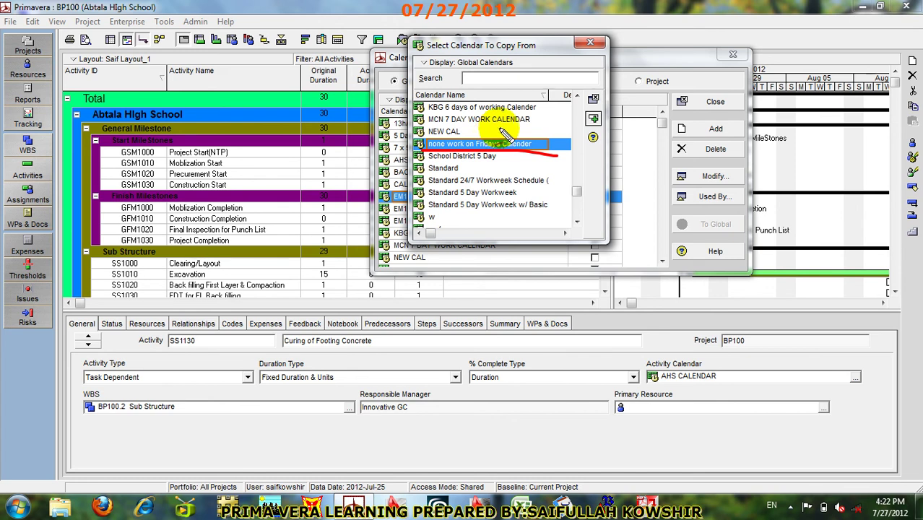
click(592, 118)
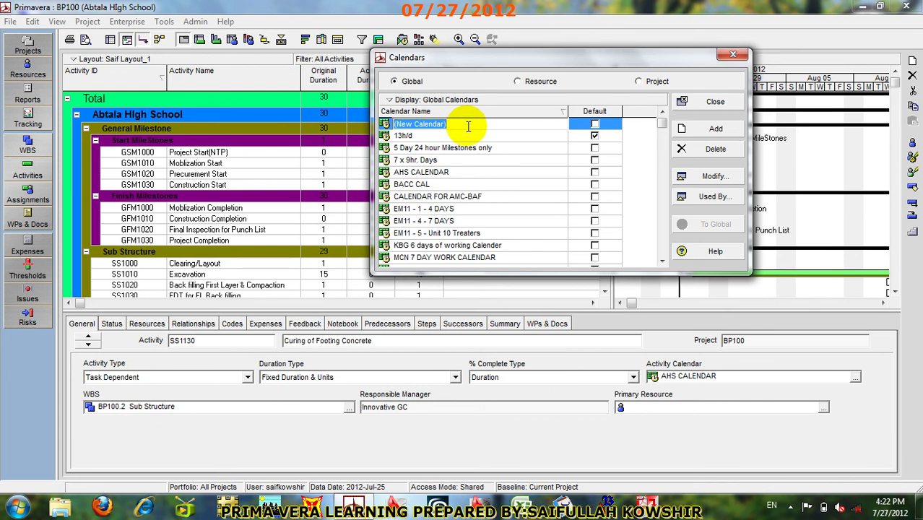
text(FRIDAYS Holidays)
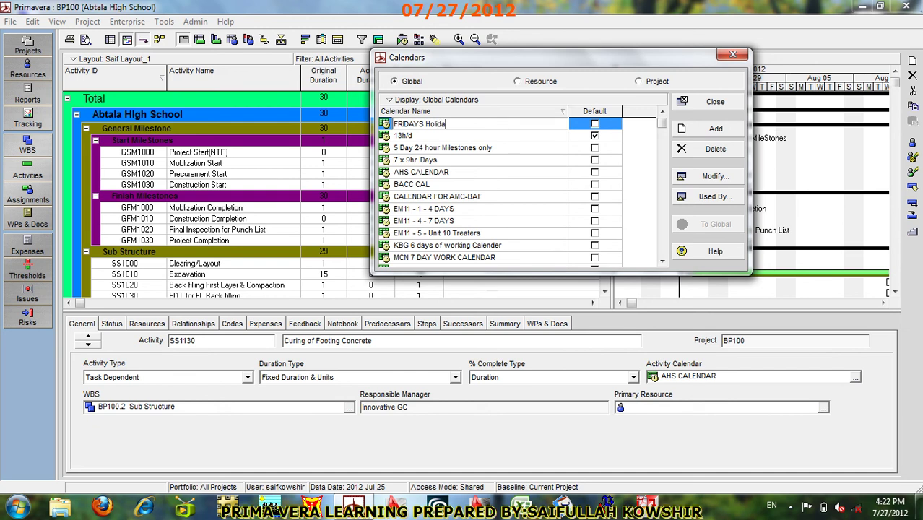
click(576, 125)
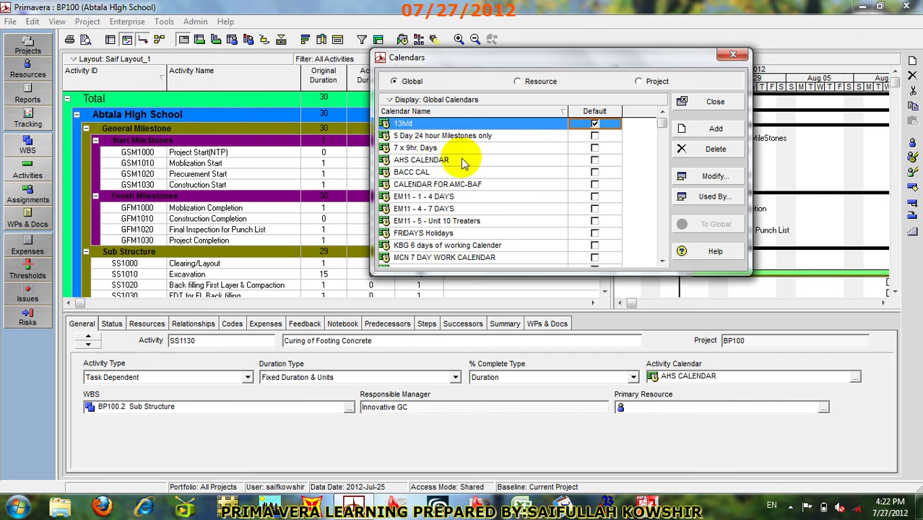
Step: Open the FRIDAYS Holidays calendar for modification and make July 10 and July 23, 2012 nonwork days
click(455, 233)
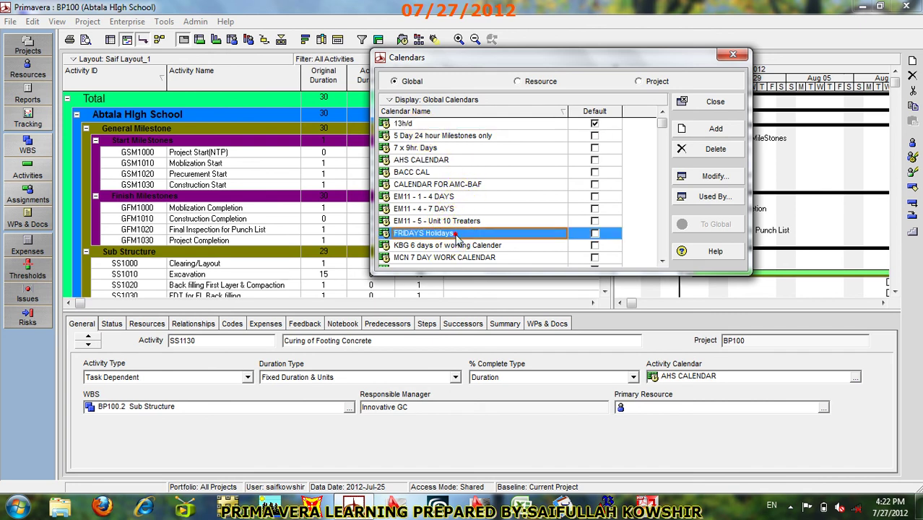
click(727, 178)
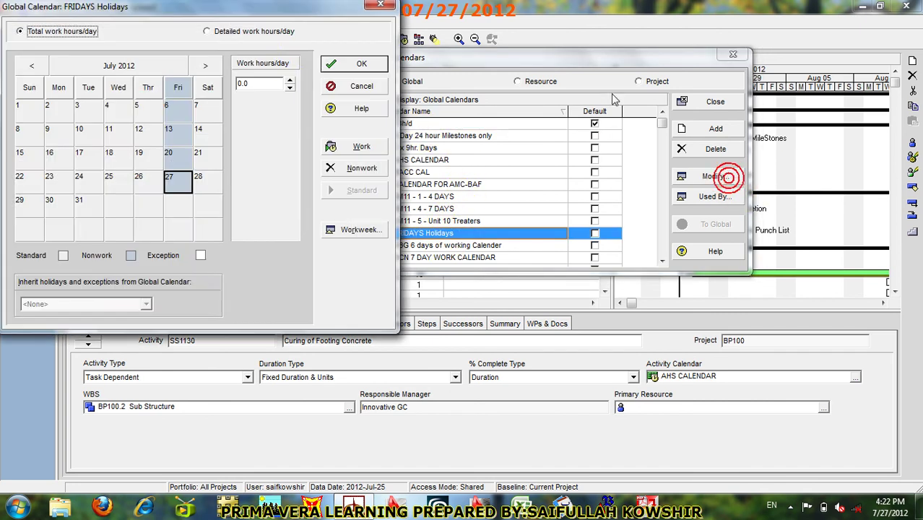
drag(171, 21, 455, 49)
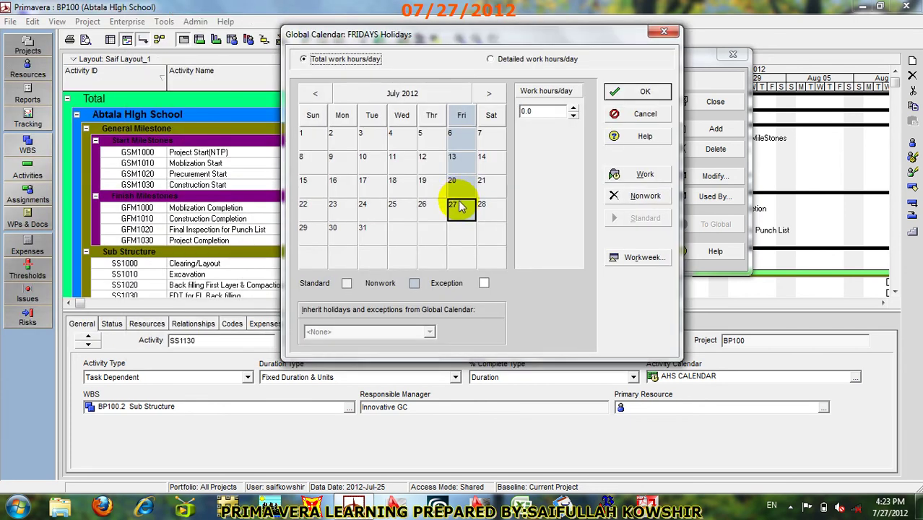
click(367, 162)
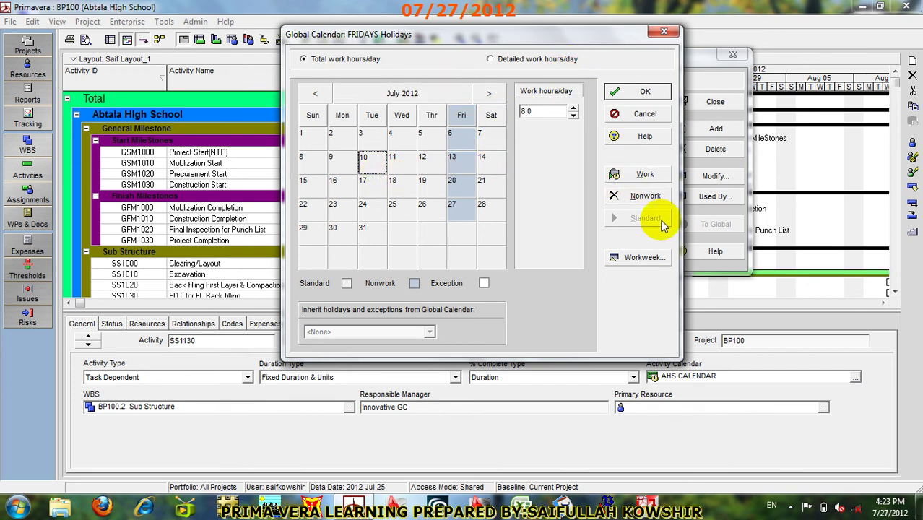
click(643, 196)
key(Down)
key(Down)
key(Left)
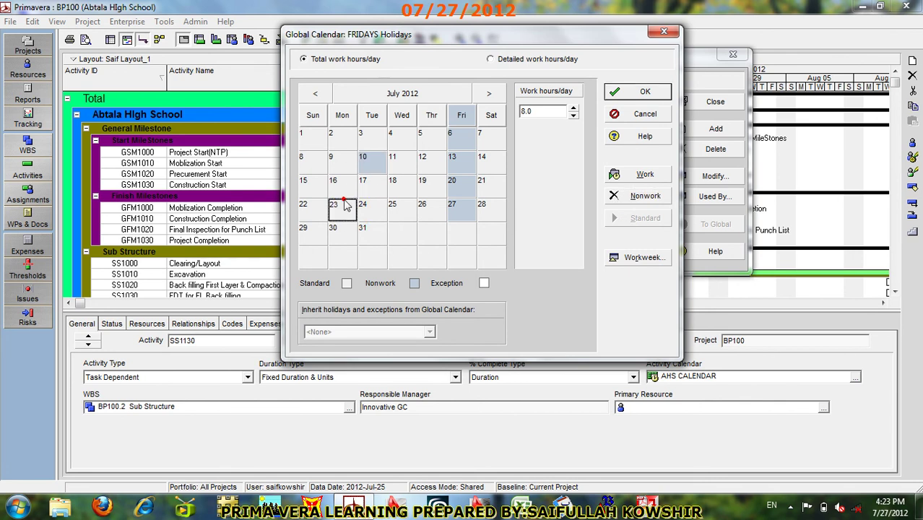
click(646, 195)
Step: Review the standard weekly work hours of the FRIDAYS Holidays calendar and accept them without changes
click(632, 257)
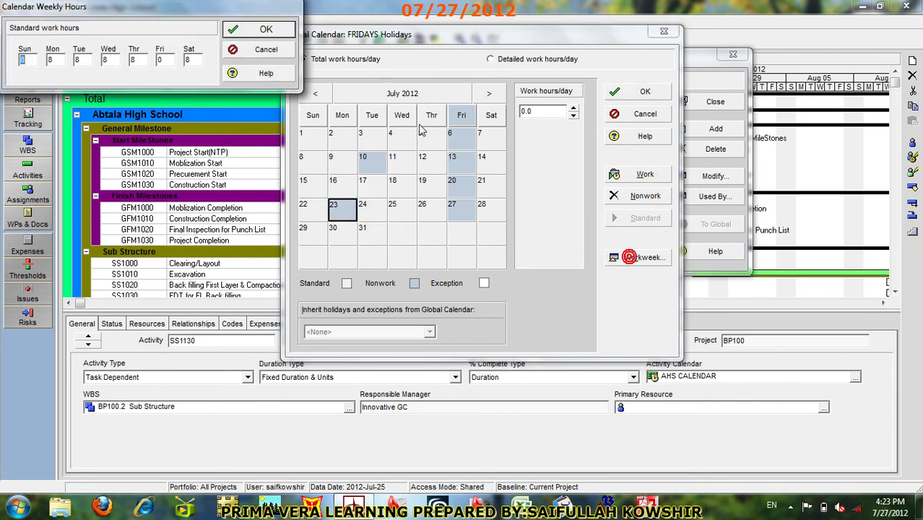
click(80, 57)
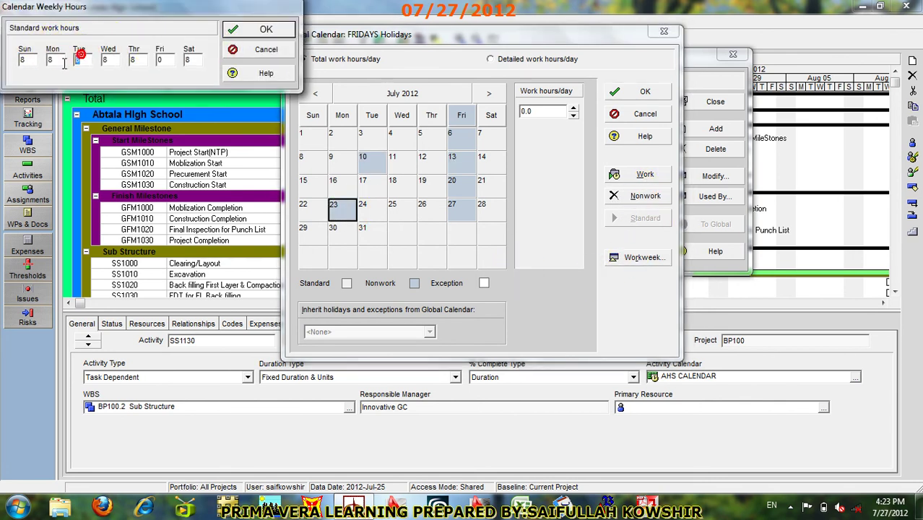
drag(202, 10, 254, 31)
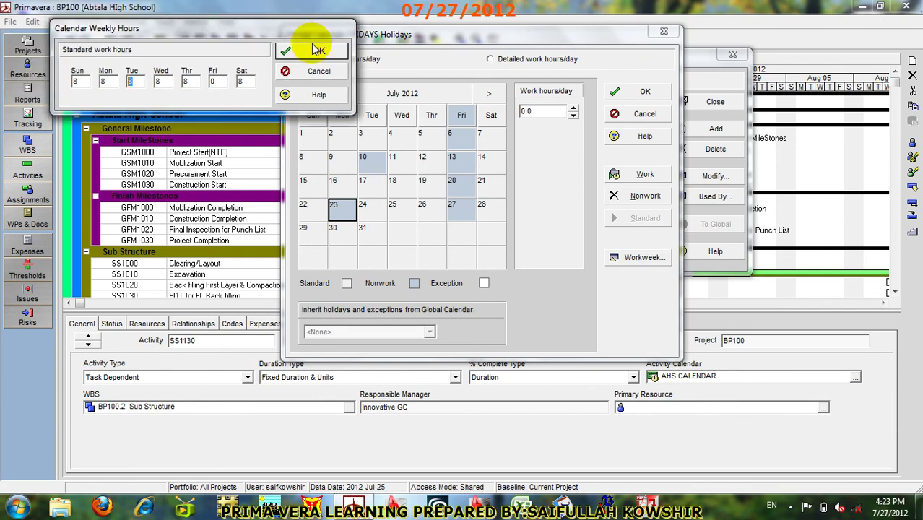
click(318, 49)
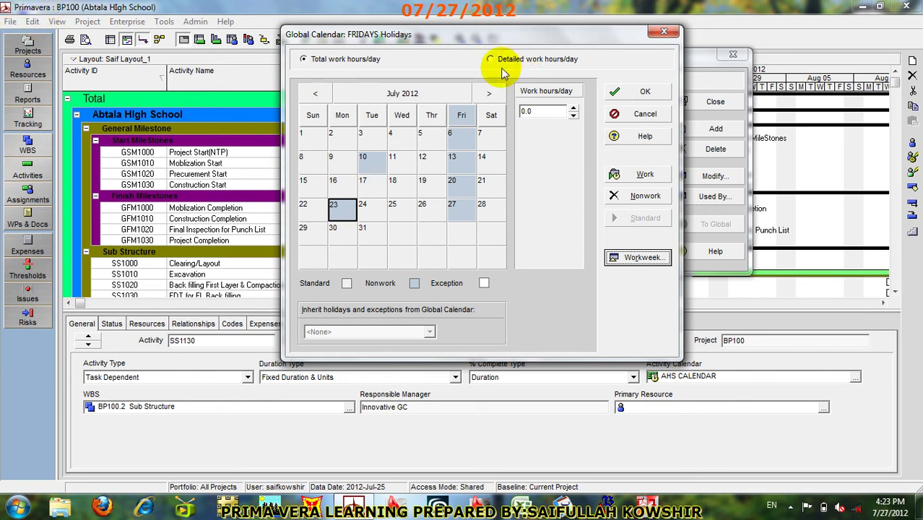
Step: Select July 18, 2012 in the FRIDAYS Holidays calendar and show its detailed half-hour work slots
click(401, 184)
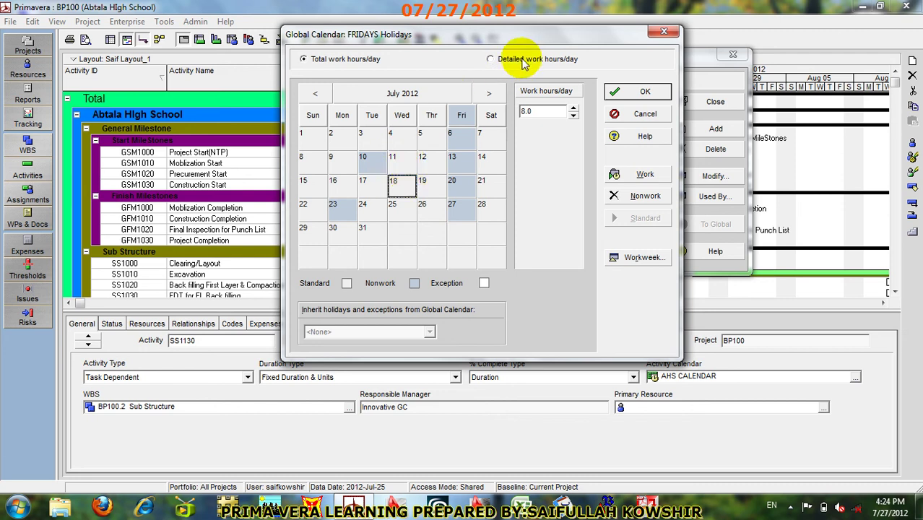
click(491, 60)
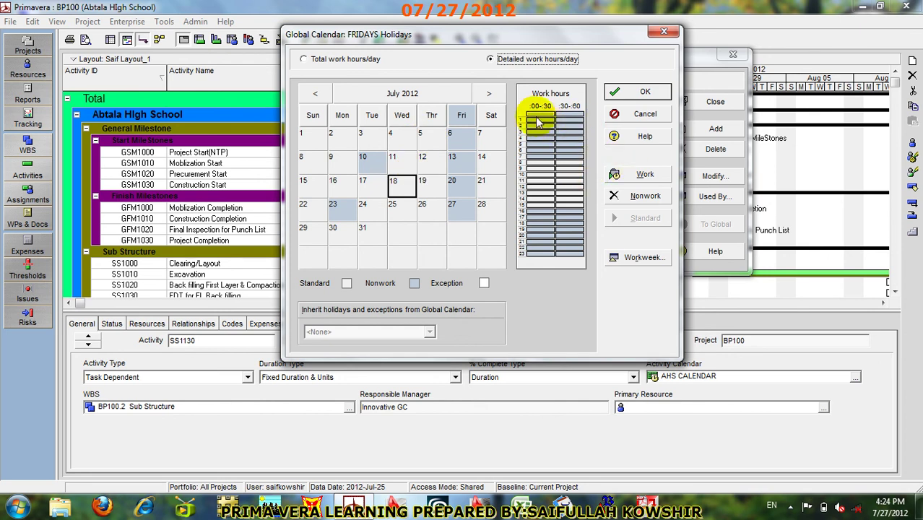
drag(540, 123, 549, 162)
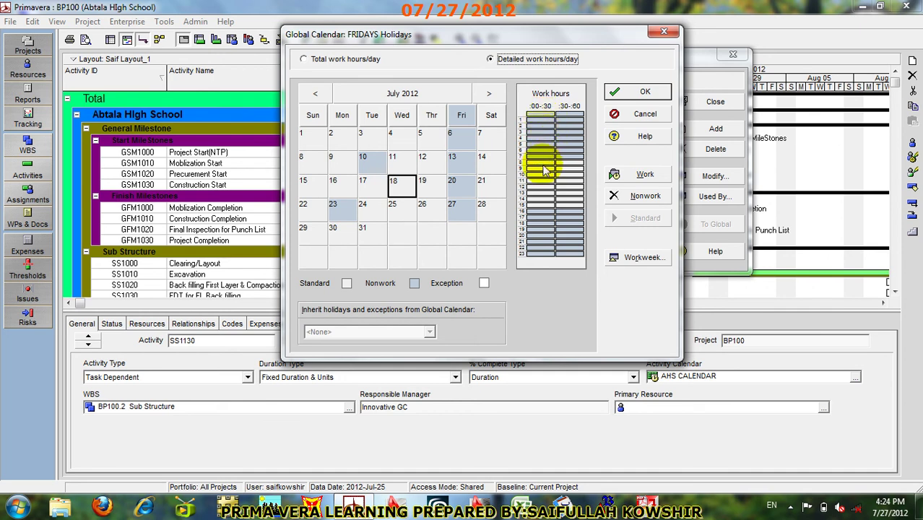
drag(547, 168, 549, 168)
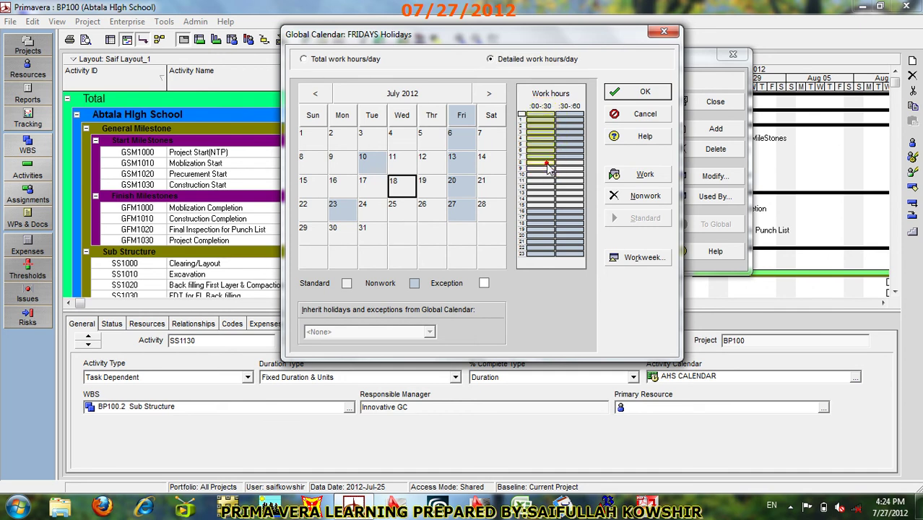
click(550, 165)
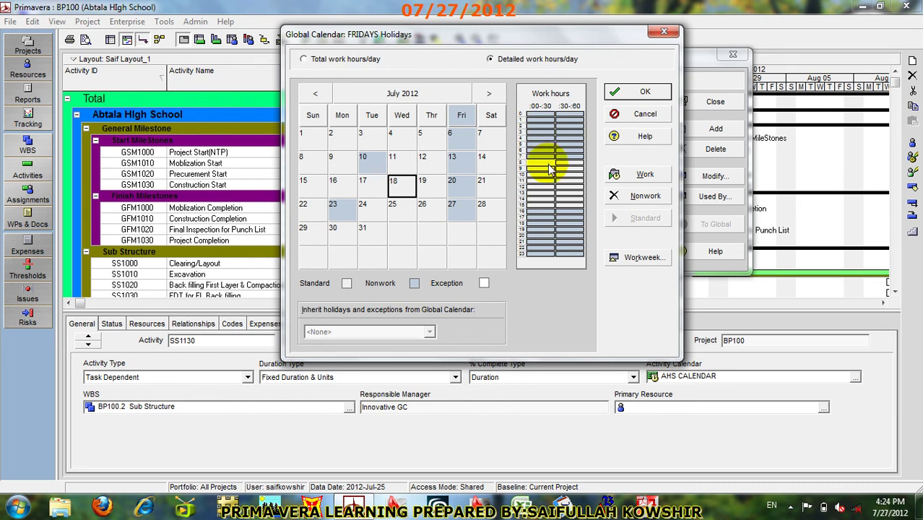
shift+click(561, 166)
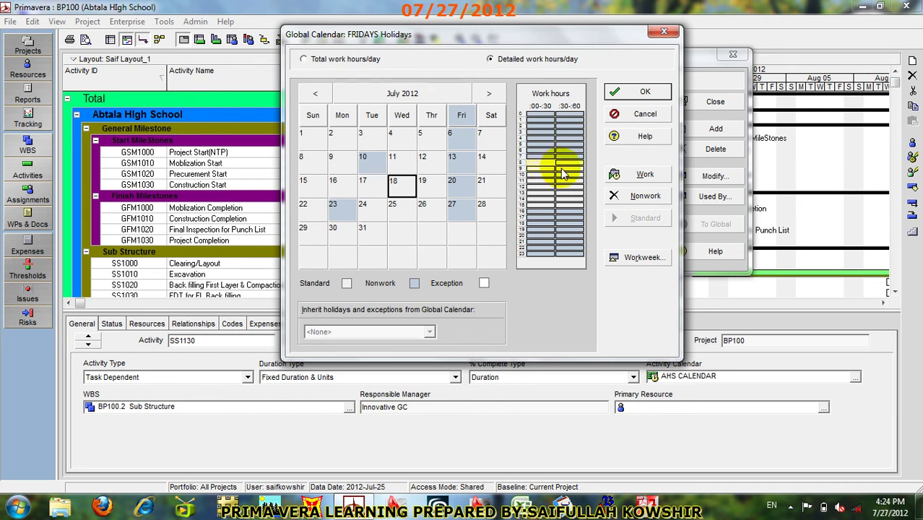
Step: Try marking the half-hour slots around 8:00 to 10:00 on July 18 as work time
click(641, 175)
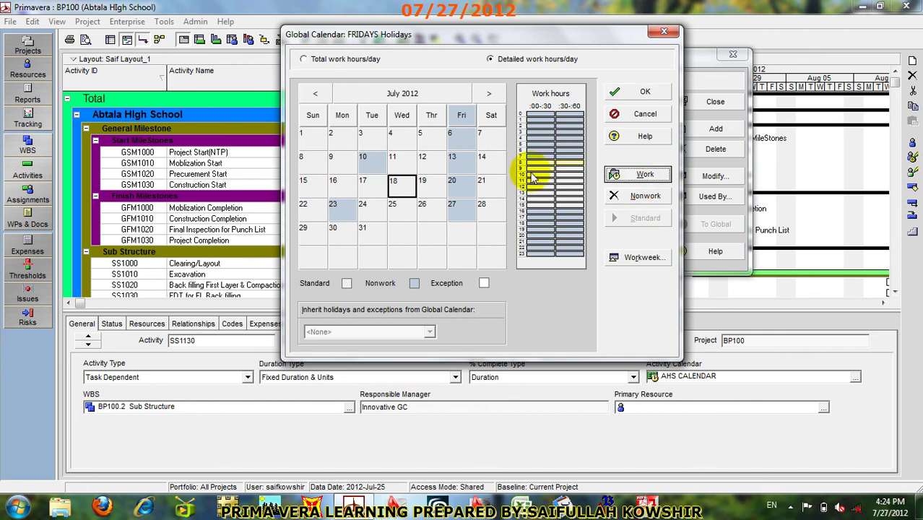
click(541, 168)
click(645, 175)
click(564, 174)
click(638, 174)
drag(558, 182, 549, 170)
click(642, 175)
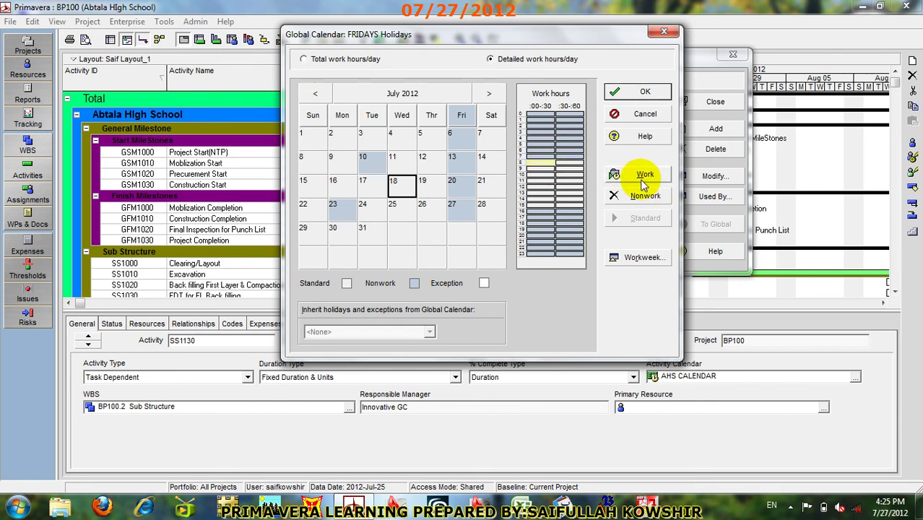
click(640, 176)
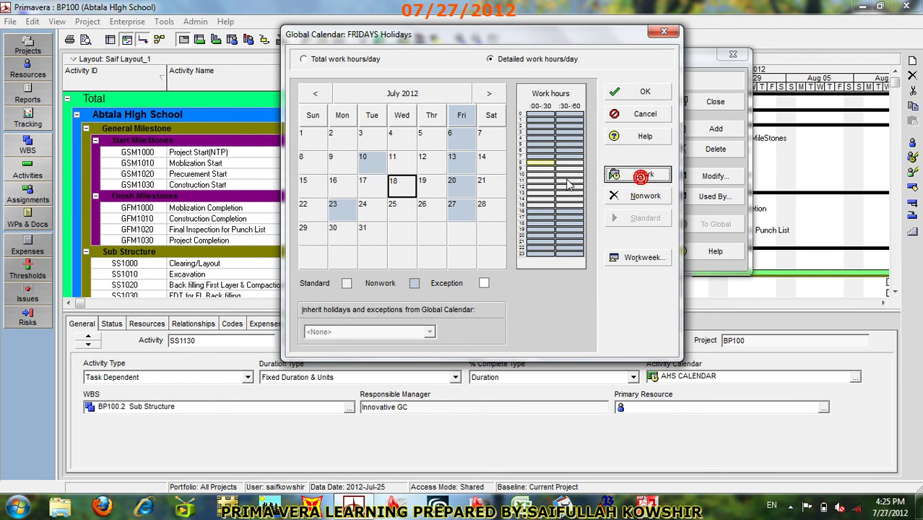
Step: Make the half-hour slots from 8:00 to 10:00 on July 18 nonwork and check the day's total work hours
click(533, 163)
drag(533, 164, 536, 173)
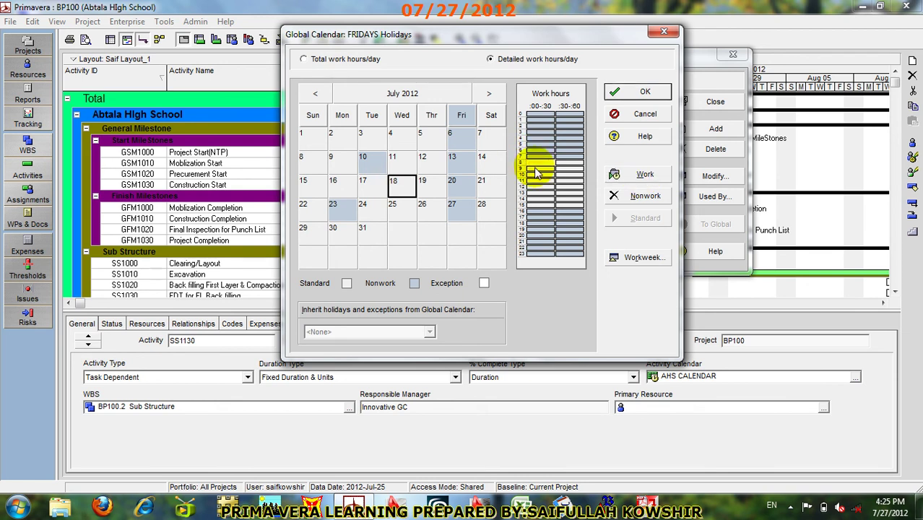
click(639, 200)
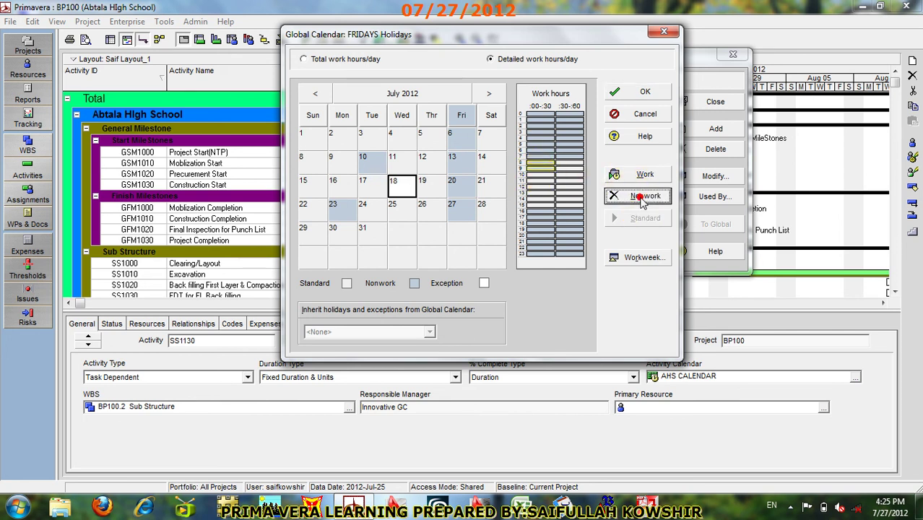
click(566, 168)
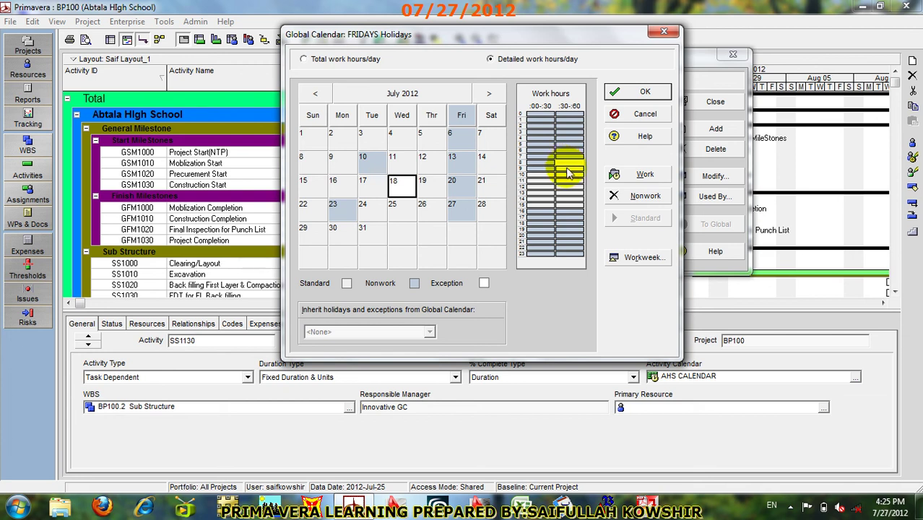
click(640, 196)
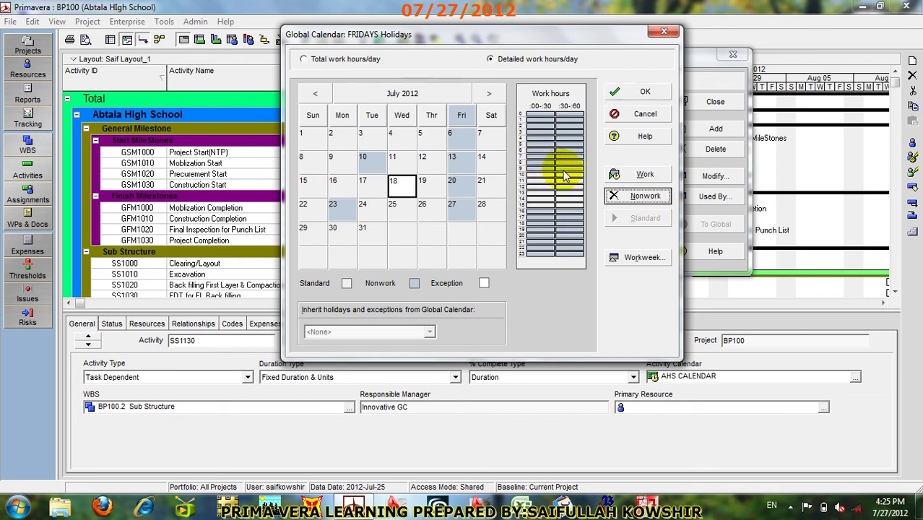
click(303, 59)
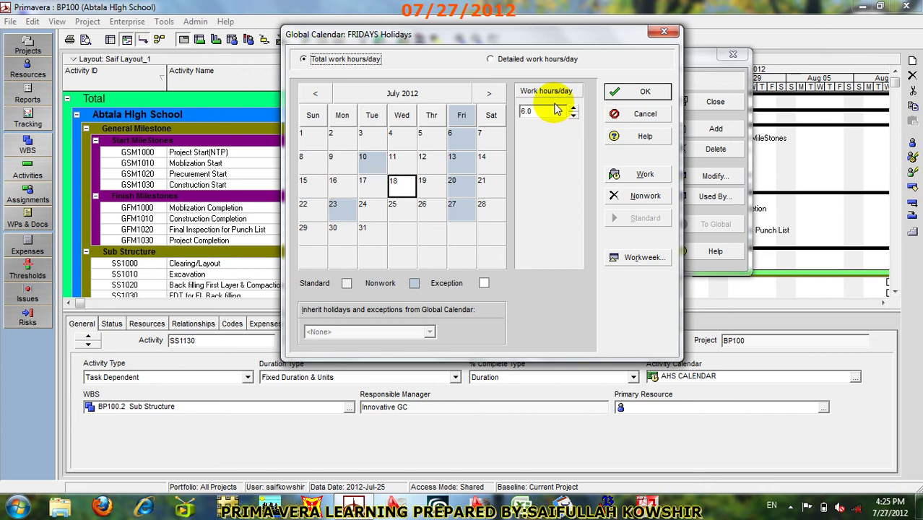
click(491, 59)
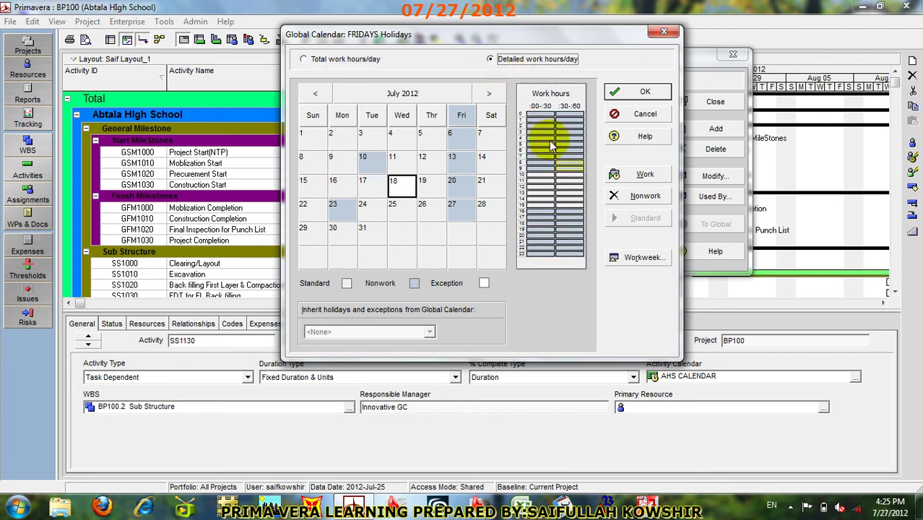
click(642, 257)
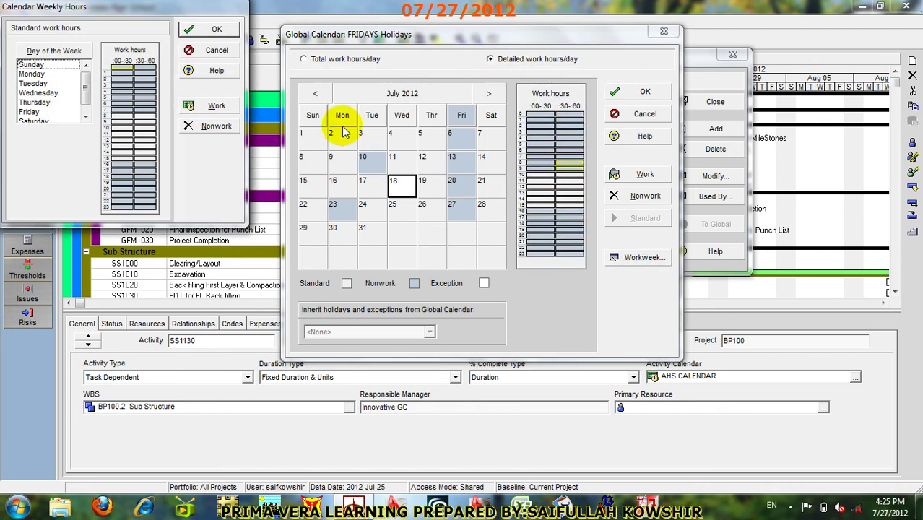
drag(163, 14, 578, 81)
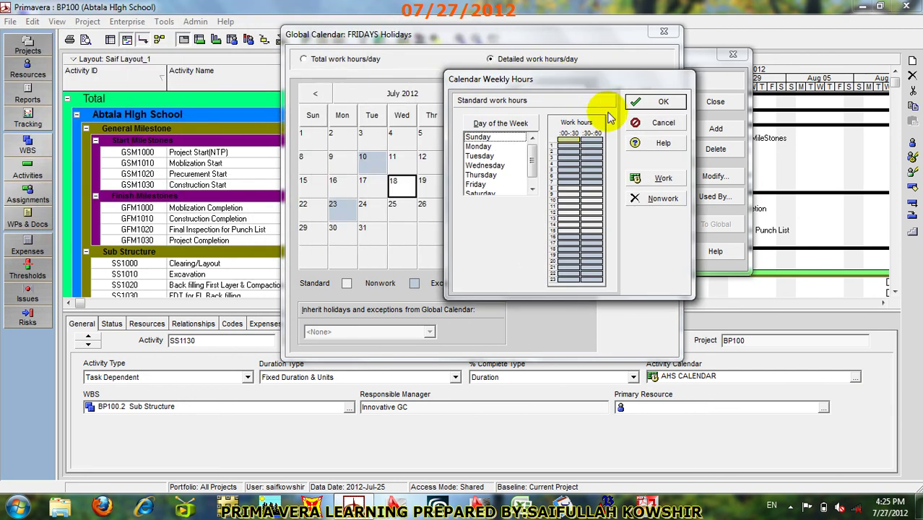
click(661, 123)
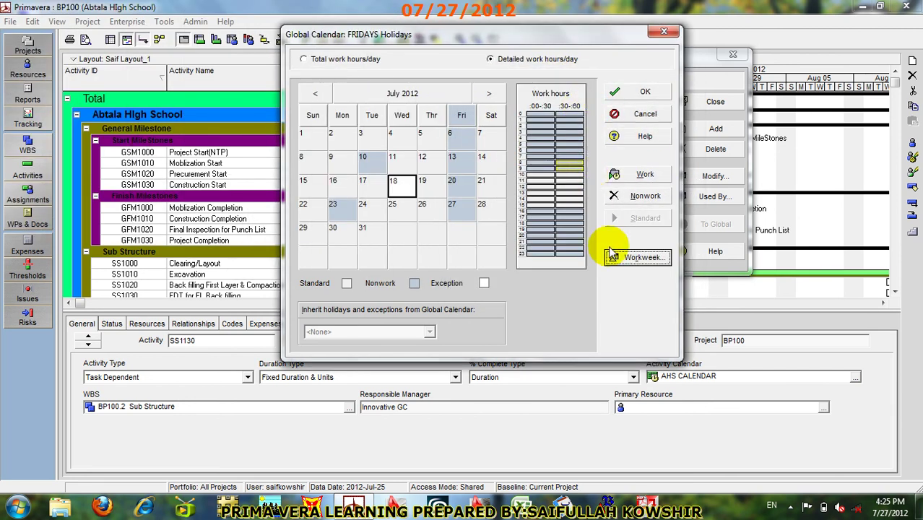
Step: In the calendar's standard weekly hours, extend the working time of every day except Friday to cover 8:00 to 18:00
click(661, 264)
drag(139, 14, 534, 21)
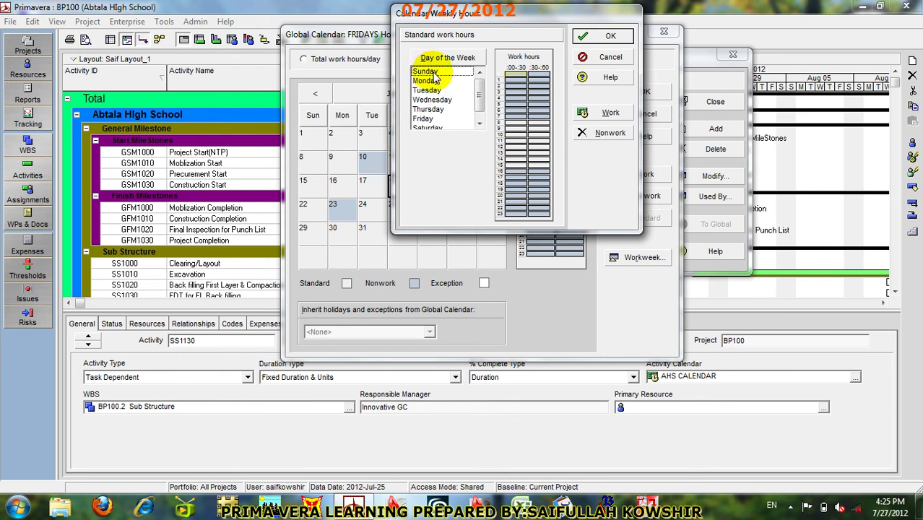
drag(434, 73, 448, 102)
shift+click(439, 109)
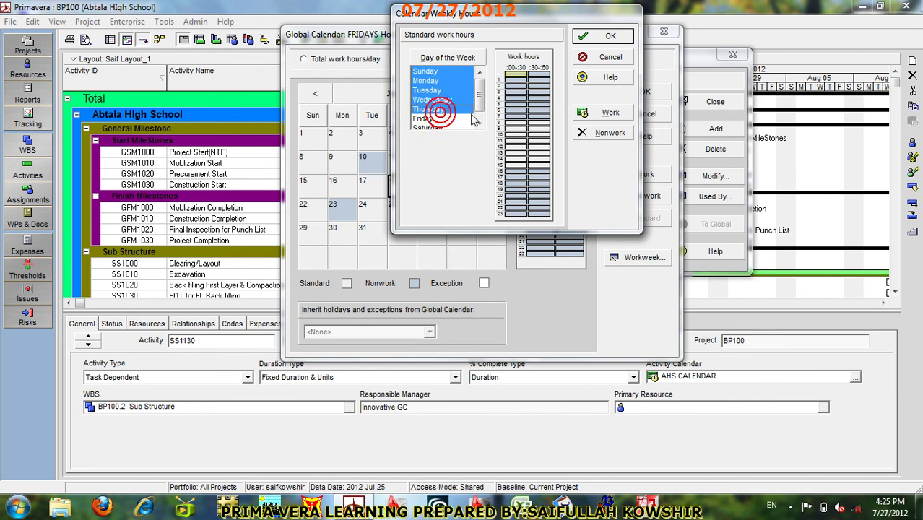
click(479, 124)
ctrl+click(447, 118)
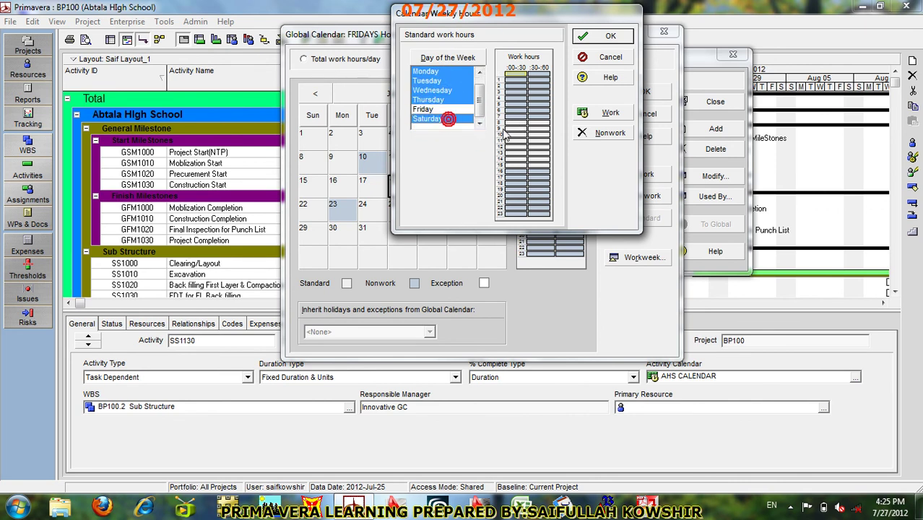
click(511, 124)
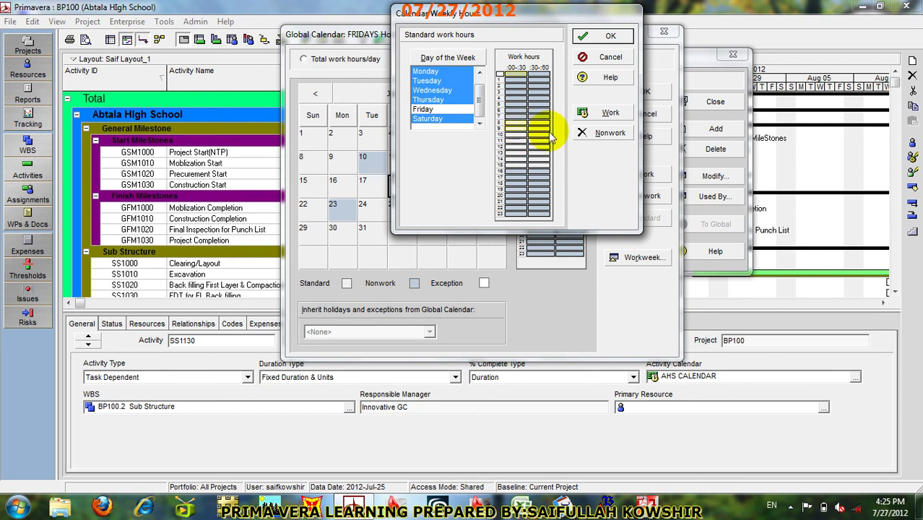
click(542, 126)
drag(542, 126, 543, 130)
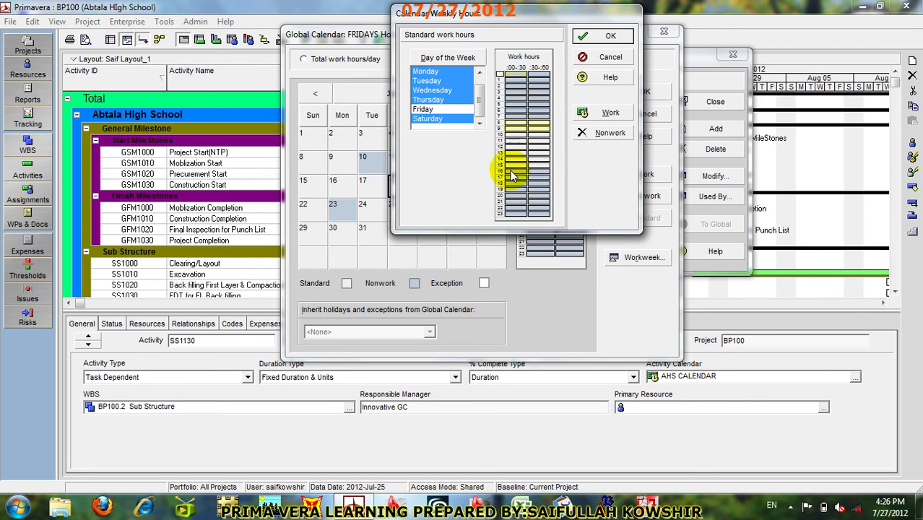
click(606, 135)
click(509, 172)
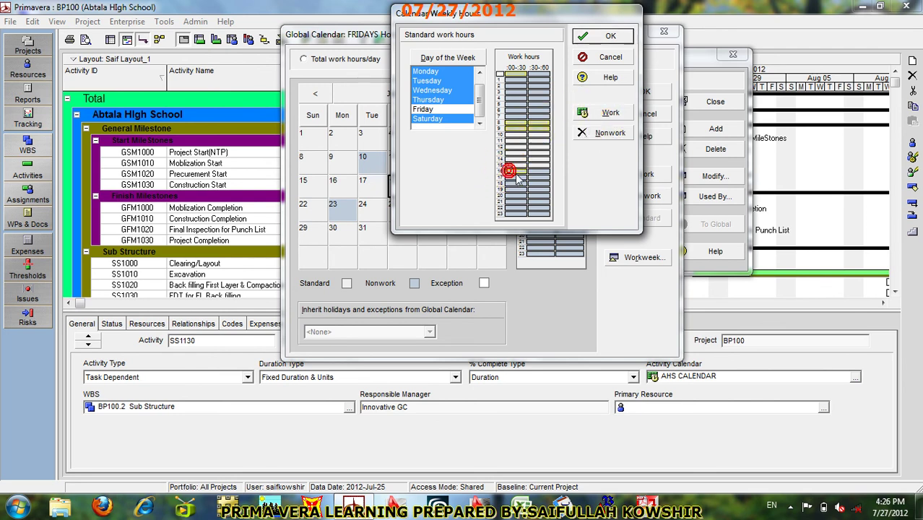
drag(509, 174, 538, 181)
click(535, 173)
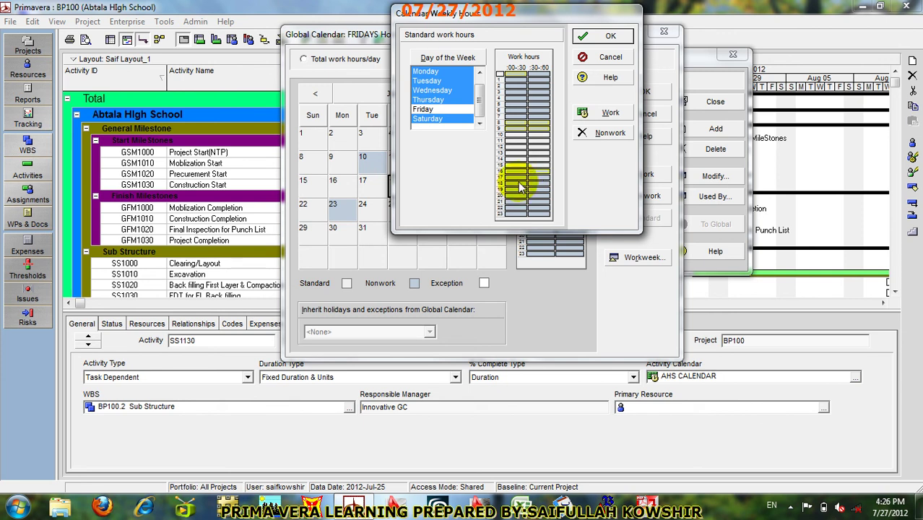
drag(520, 184, 543, 181)
click(610, 114)
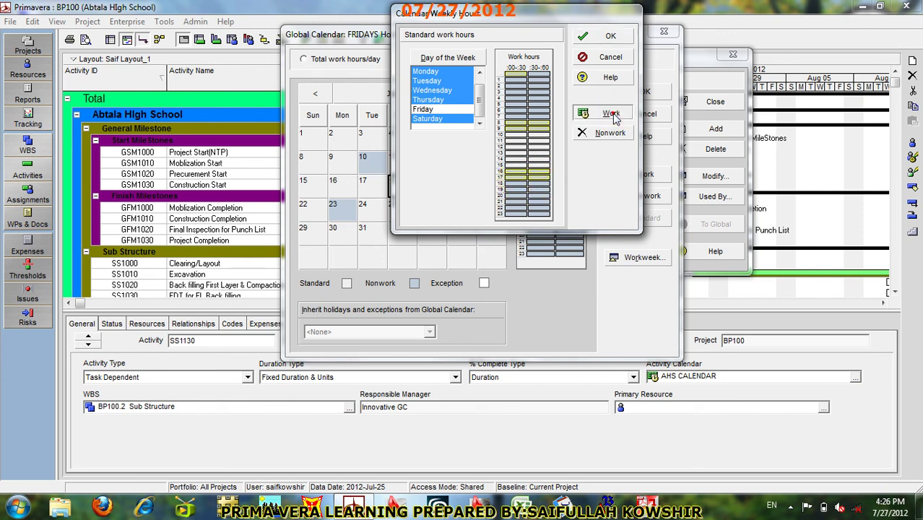
Step: Make the 0:00 to 0:30 slot nonwork and the 18:00 to 18:30 slot work, and accept the weekly hours
click(515, 74)
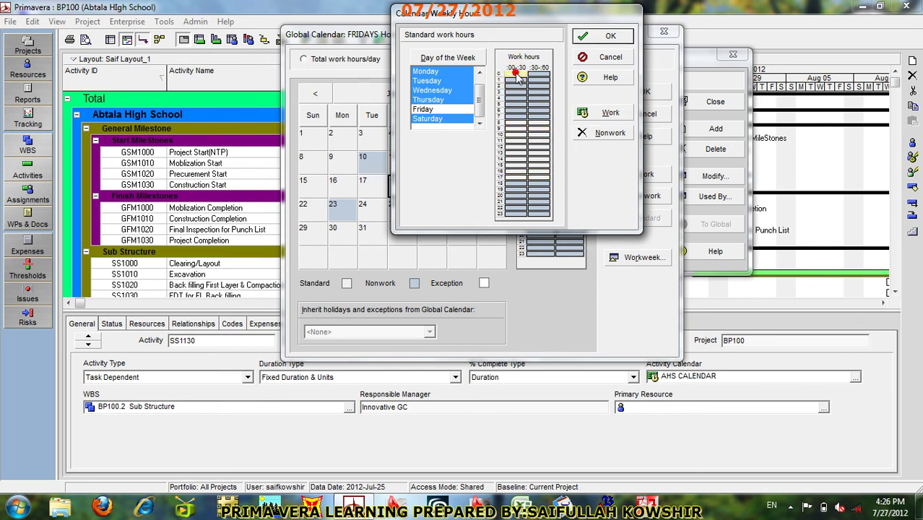
click(609, 133)
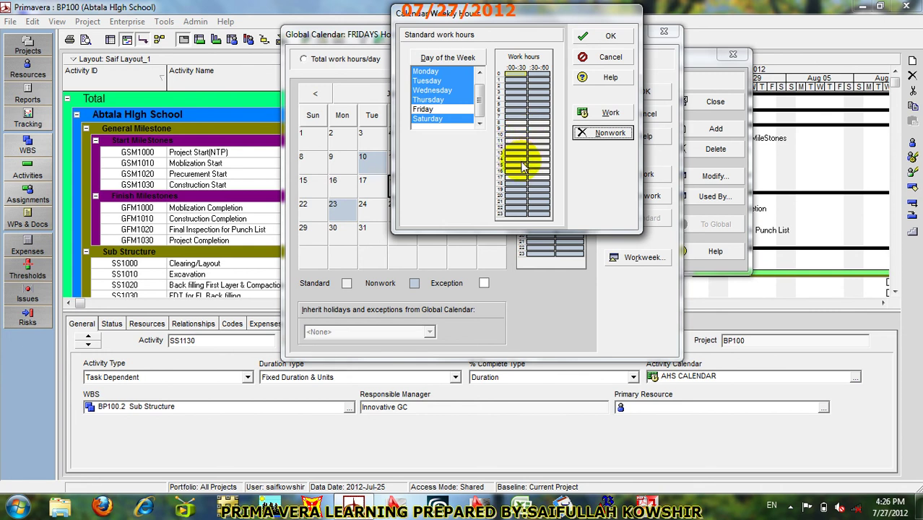
click(515, 184)
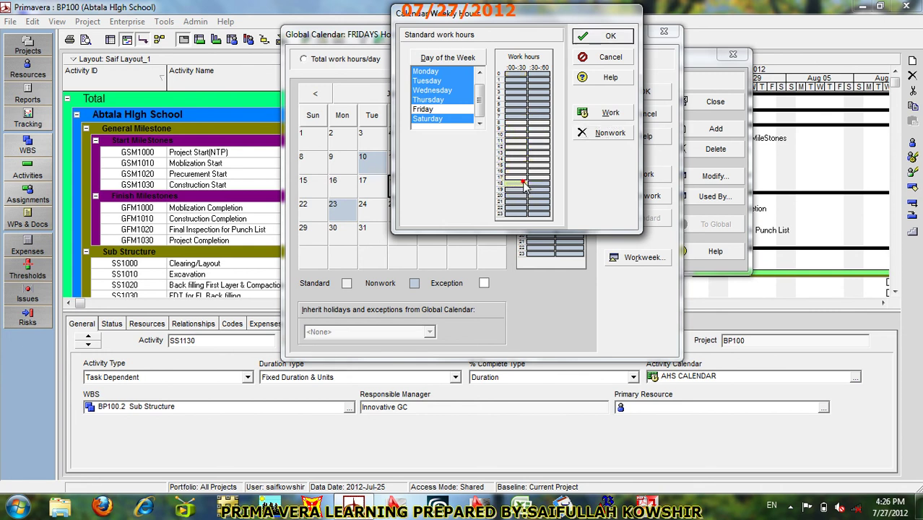
click(609, 113)
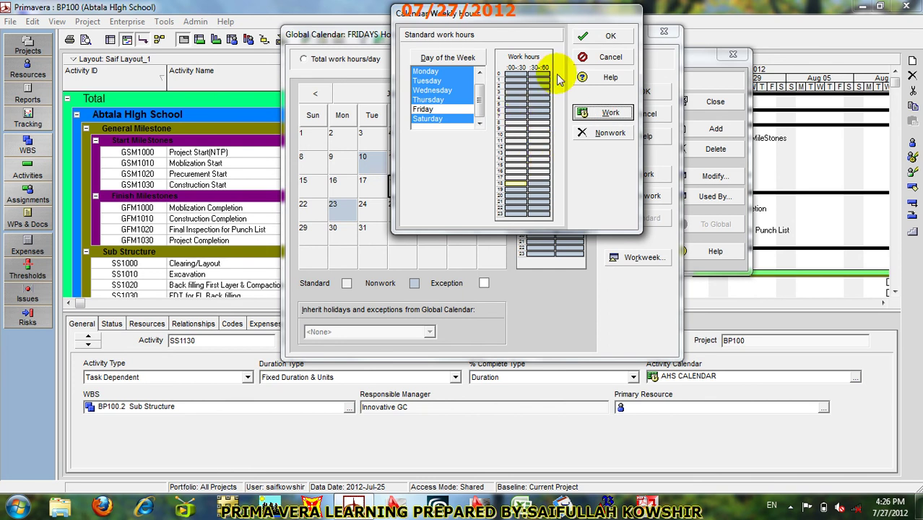
click(610, 36)
click(614, 195)
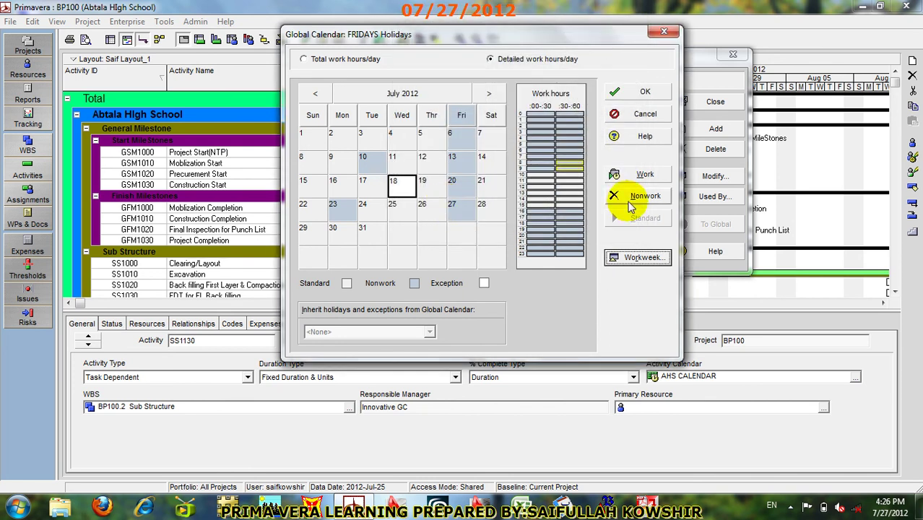
Step: Check the detailed work hours of July 3, 17, 15, 1 and 2, 2012
click(368, 137)
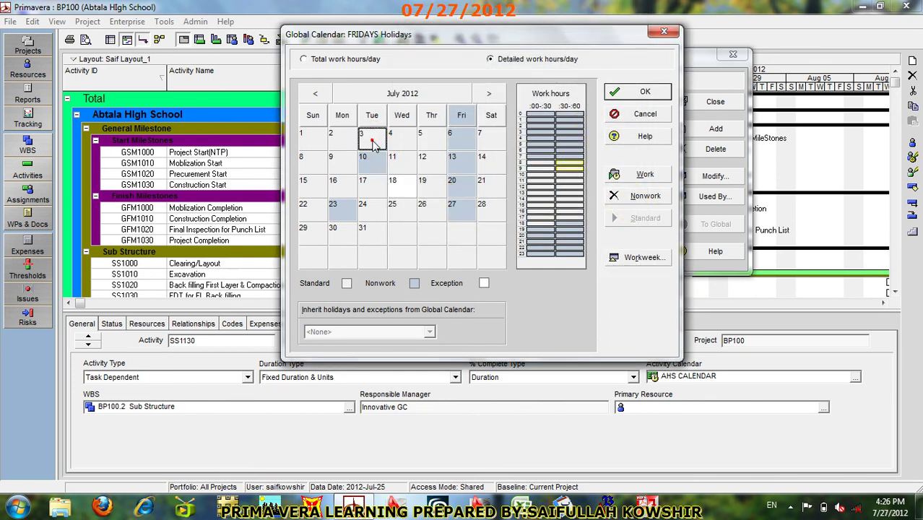
click(374, 185)
click(315, 185)
click(322, 147)
click(350, 142)
Step: Switch to total work hours per day and compare several July 2012 workdays with the July 18 exception
click(305, 58)
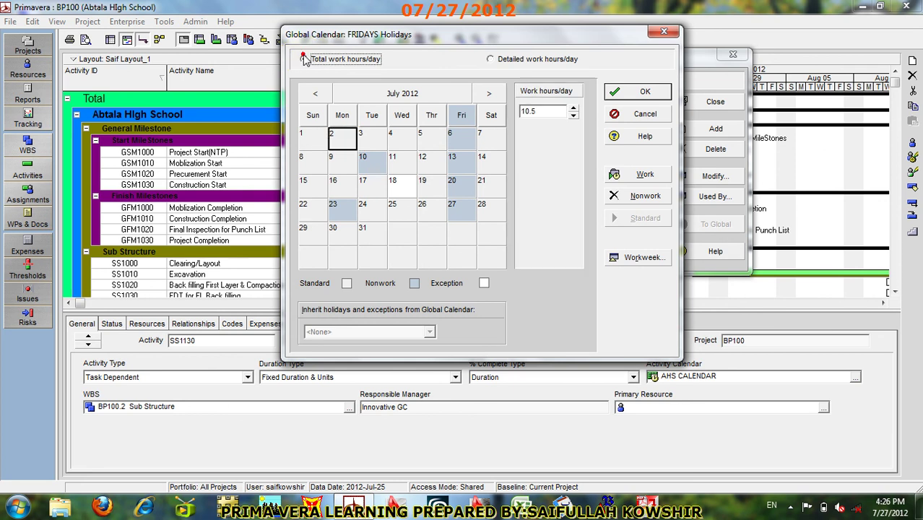
click(432, 158)
ctrl+click(432, 182)
ctrl+click(430, 206)
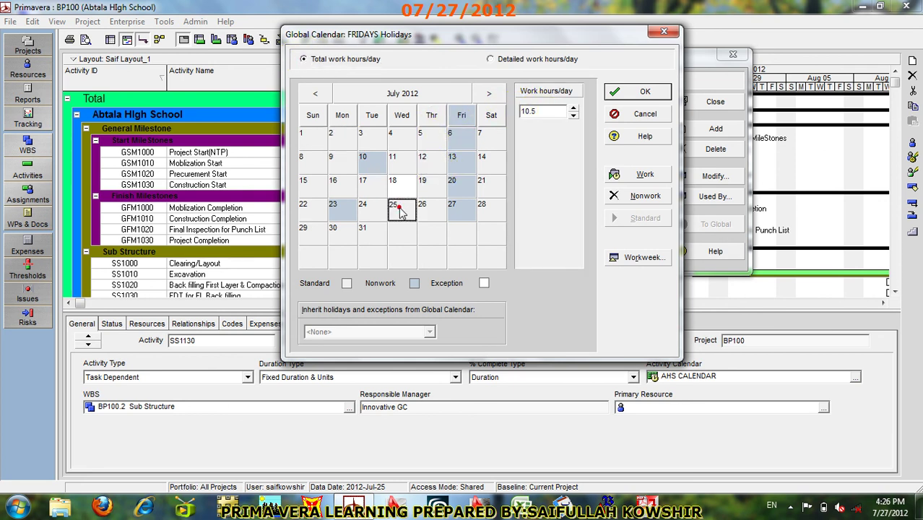
ctrl+click(431, 135)
click(335, 182)
click(367, 204)
click(396, 182)
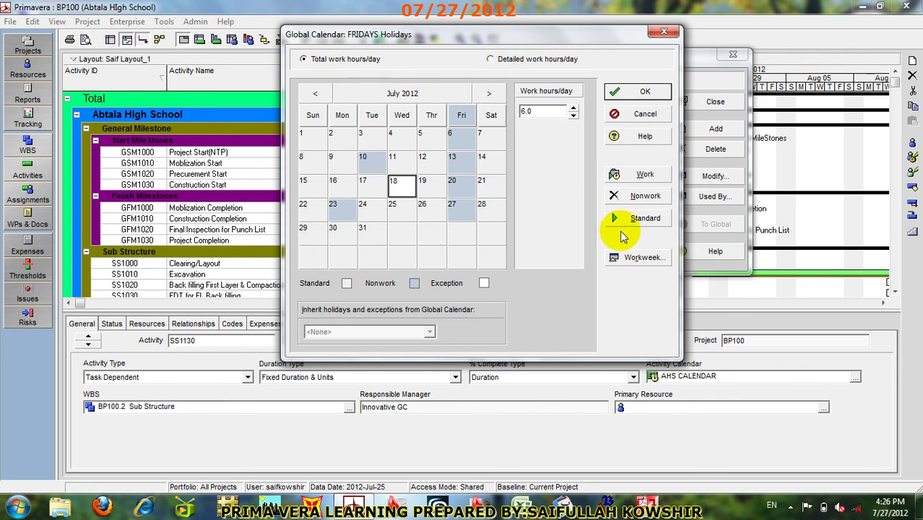
Step: Keep the changes made to the FRIDAYS Holidays calendar and save it
click(633, 122)
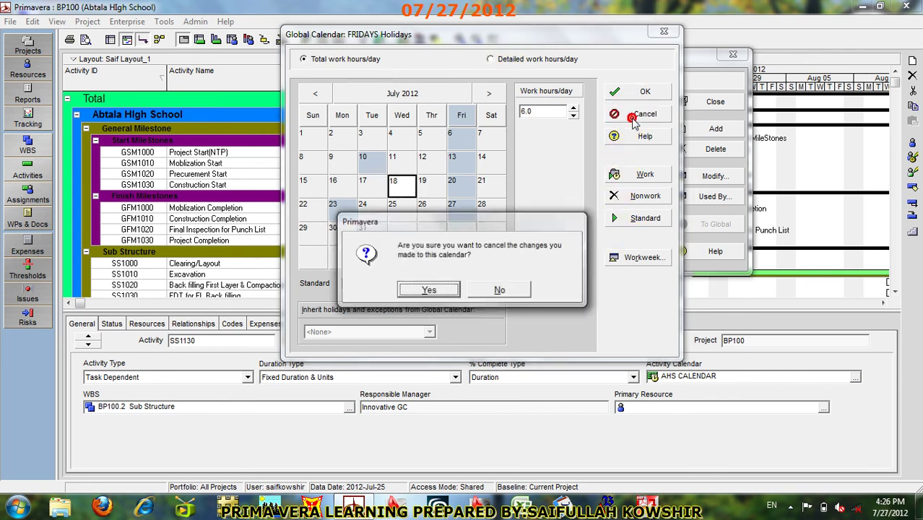
click(483, 289)
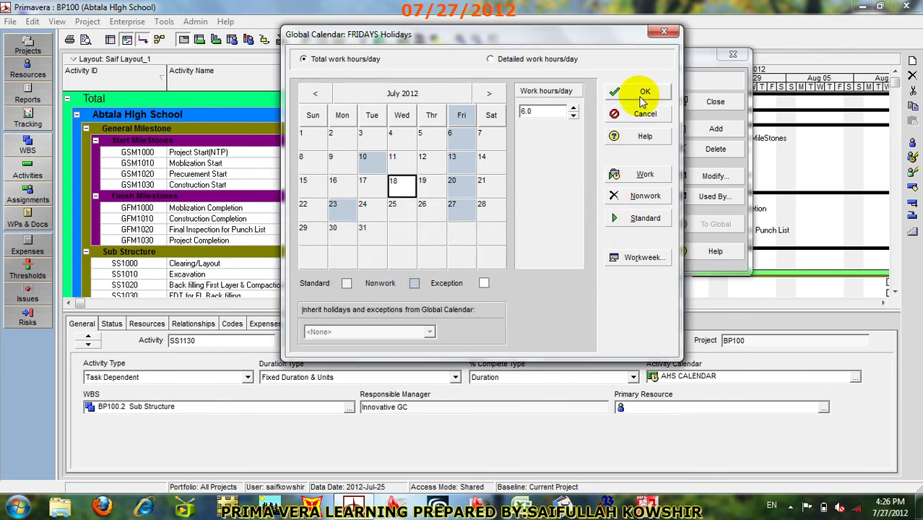
click(643, 92)
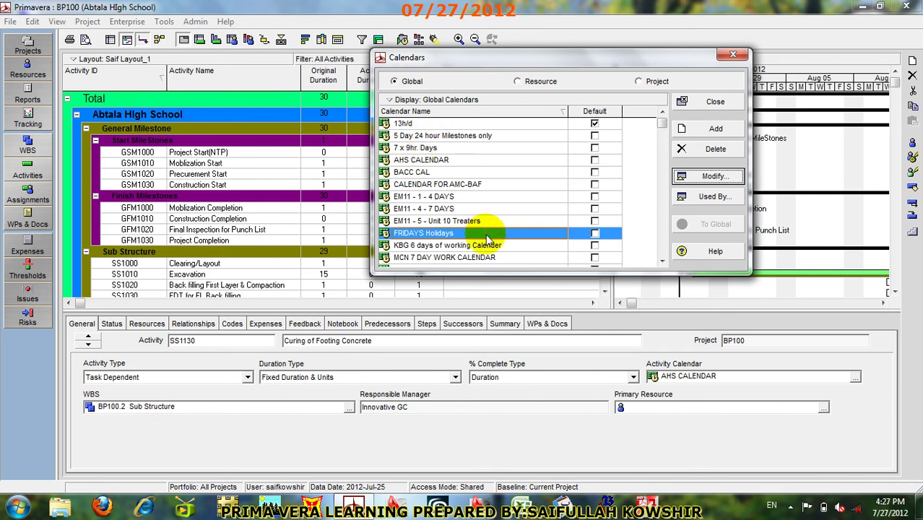
Step: Check which projects use the KBG 6 days of working Calender and go through the listed projects
click(466, 245)
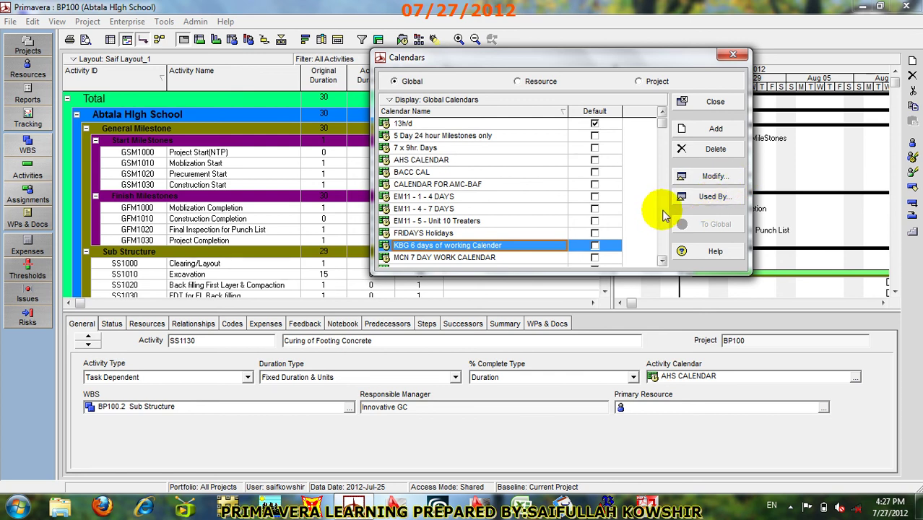
click(711, 197)
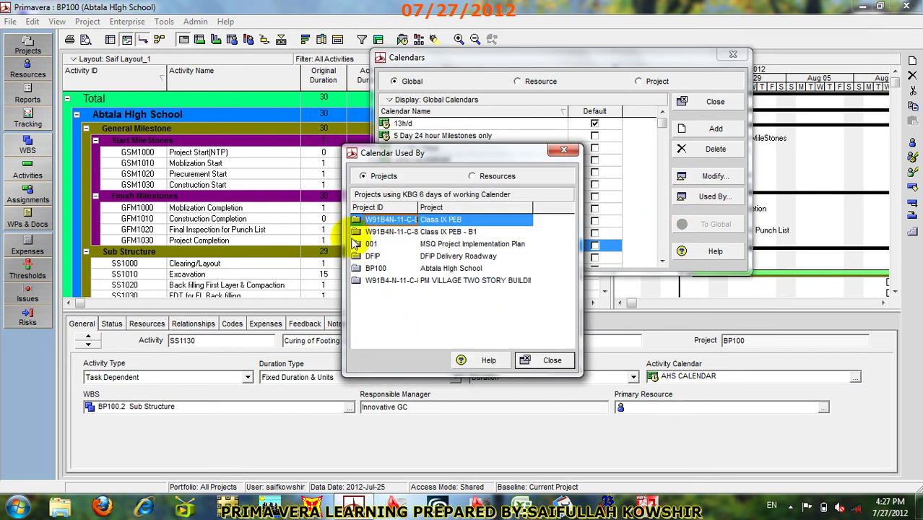
click(451, 231)
click(452, 244)
click(457, 256)
click(451, 269)
click(452, 280)
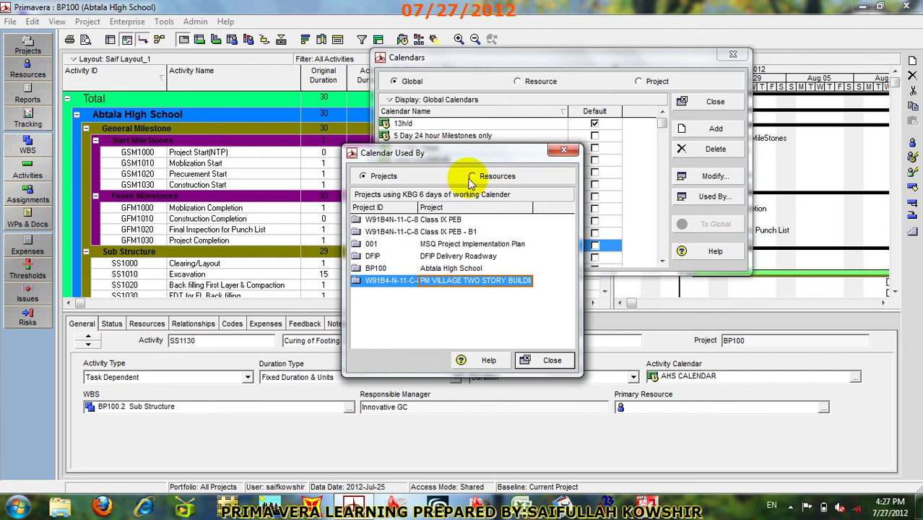
Step: Compare the resources and projects that use the KBG 6 days of working Calender, and close the usage list
click(470, 177)
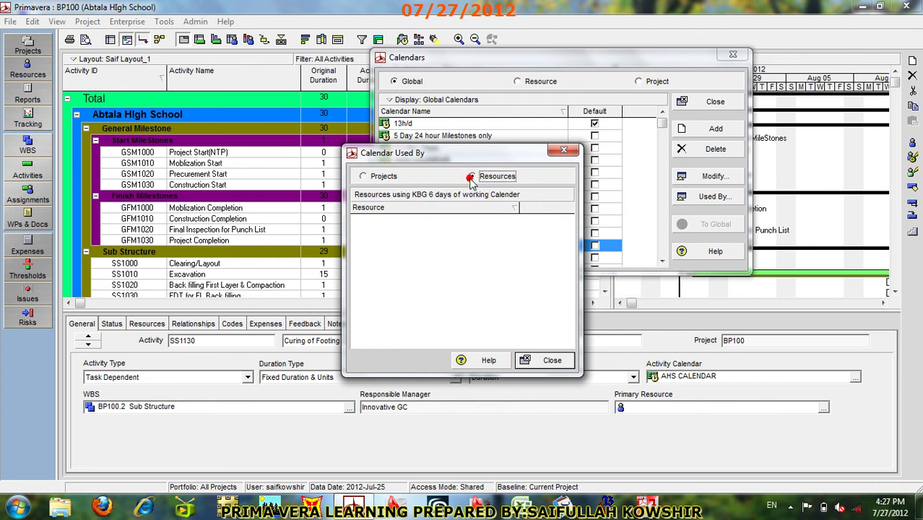
click(364, 177)
click(482, 177)
drag(493, 159, 374, 296)
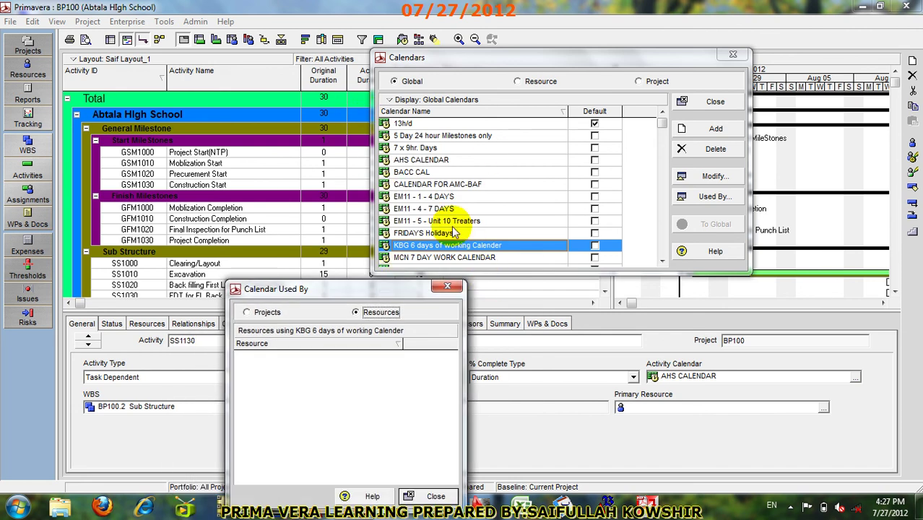
drag(288, 289, 480, 84)
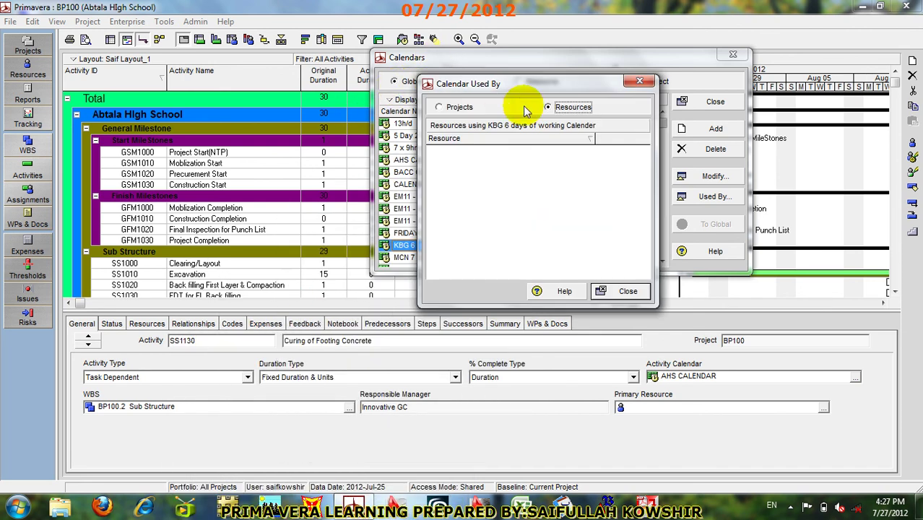
click(442, 107)
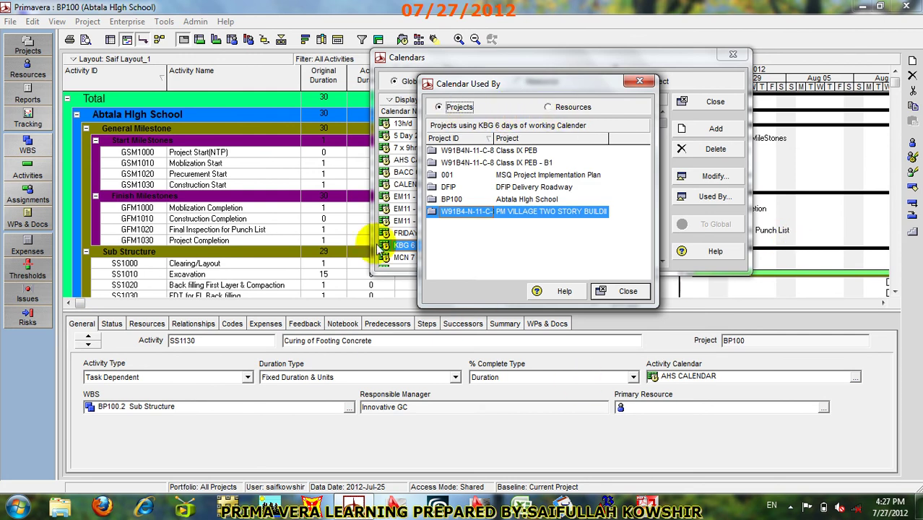
drag(558, 88, 283, 122)
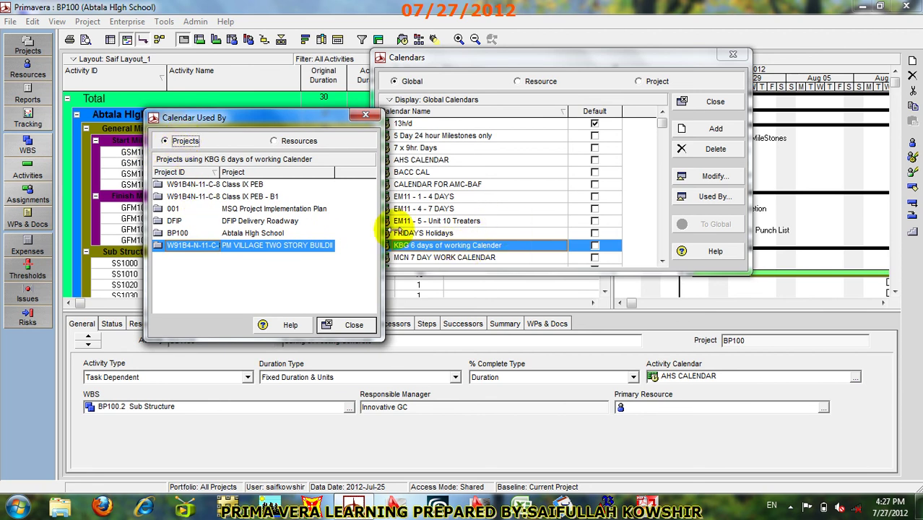
click(280, 142)
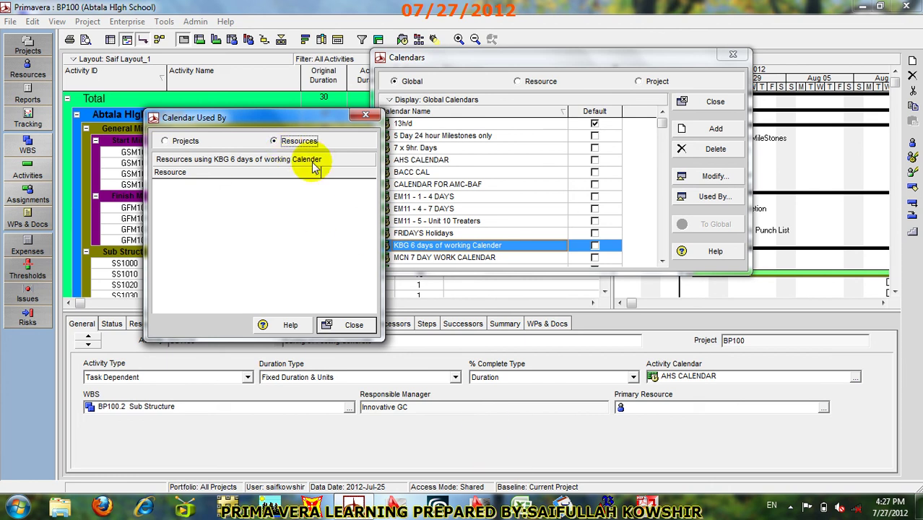
click(353, 326)
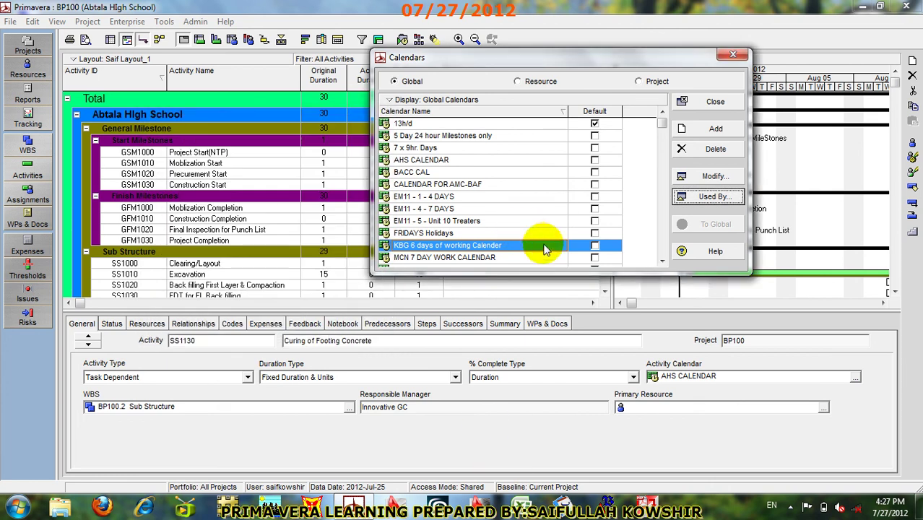
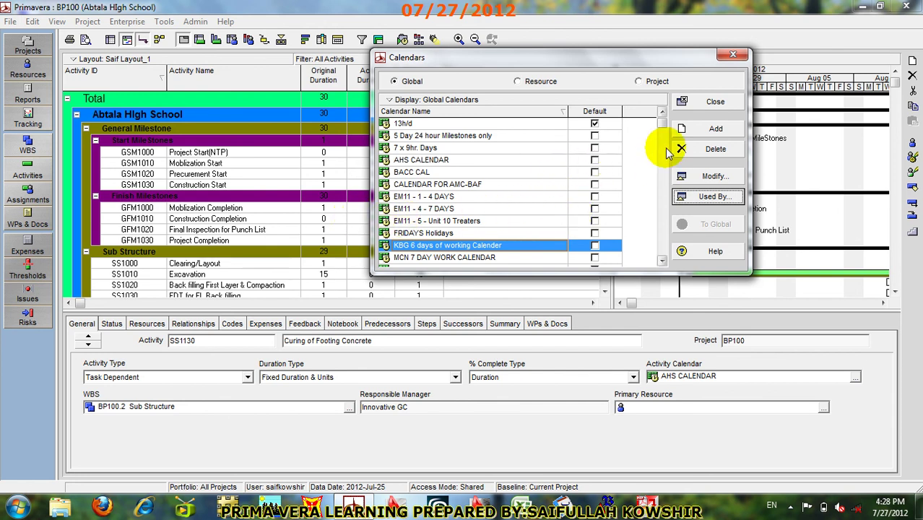
Step: Examine the detailed work hours of the Standard global calendar and leave the calendar list without changes
drag(662, 129, 663, 251)
click(448, 185)
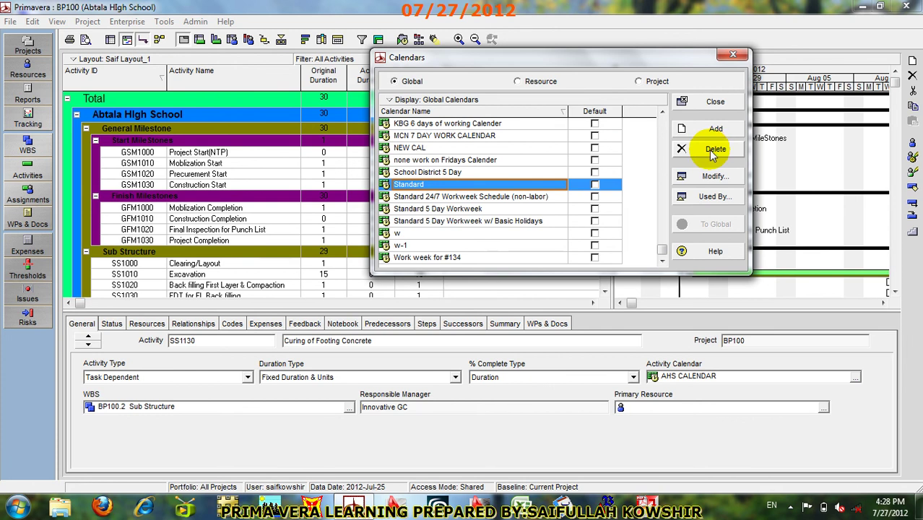
click(714, 176)
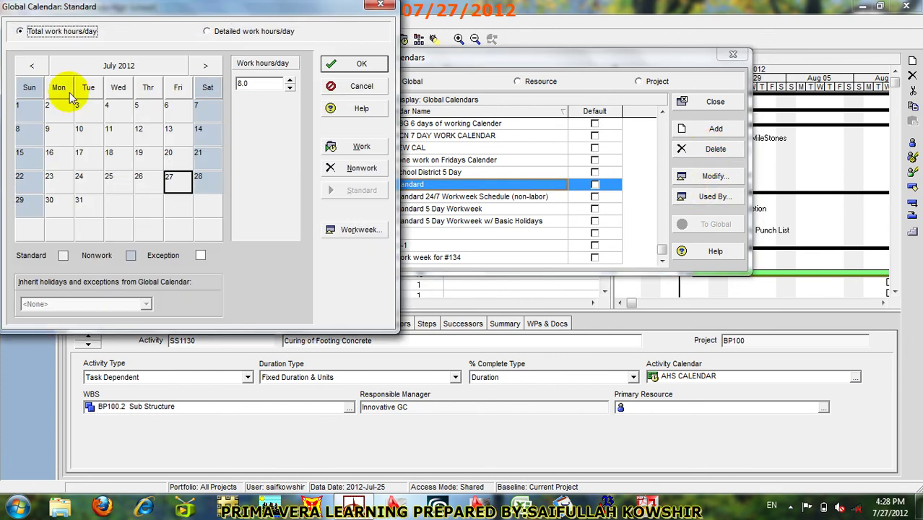
drag(124, 5, 425, 30)
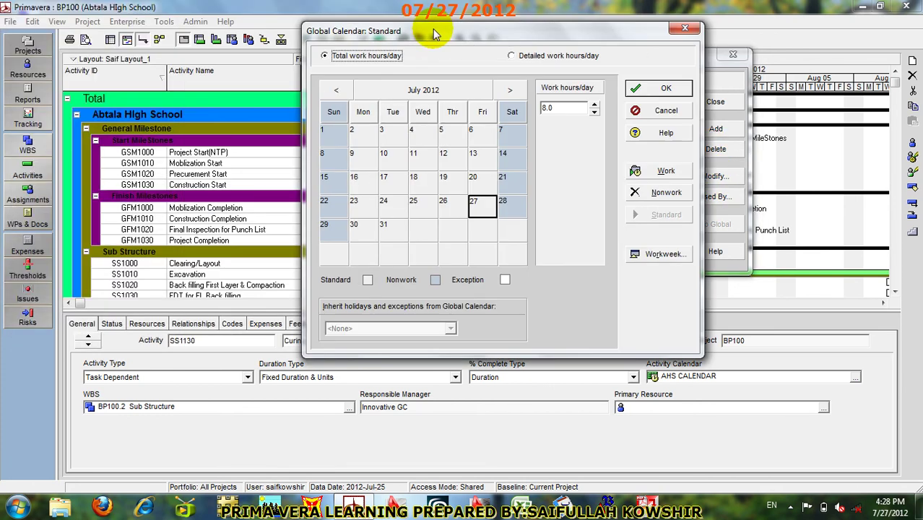
click(512, 55)
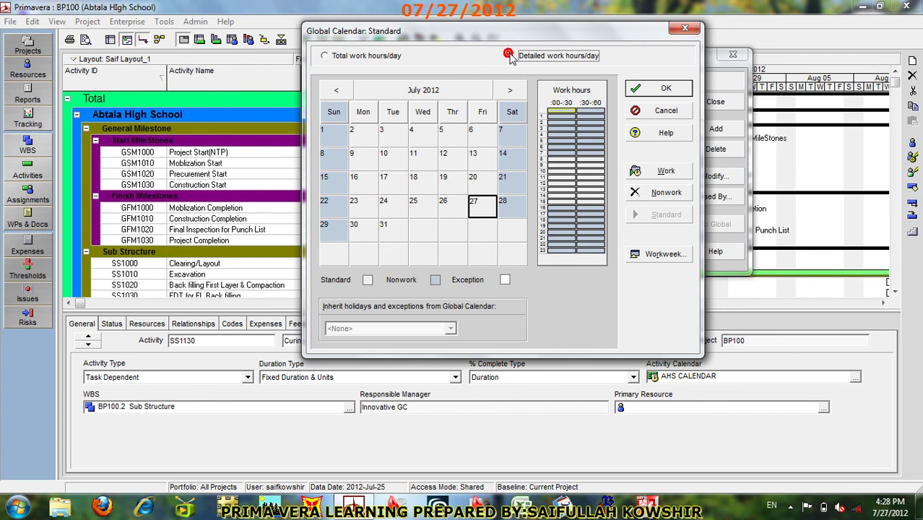
click(665, 110)
click(716, 104)
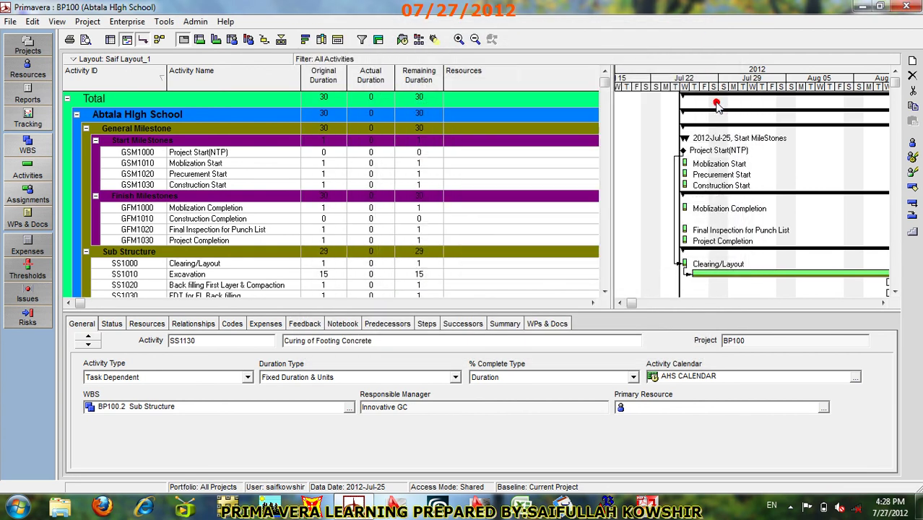
Step: Create a project calendar named KCC, copied from CALENDAR FOR AMC-BAF
click(127, 22)
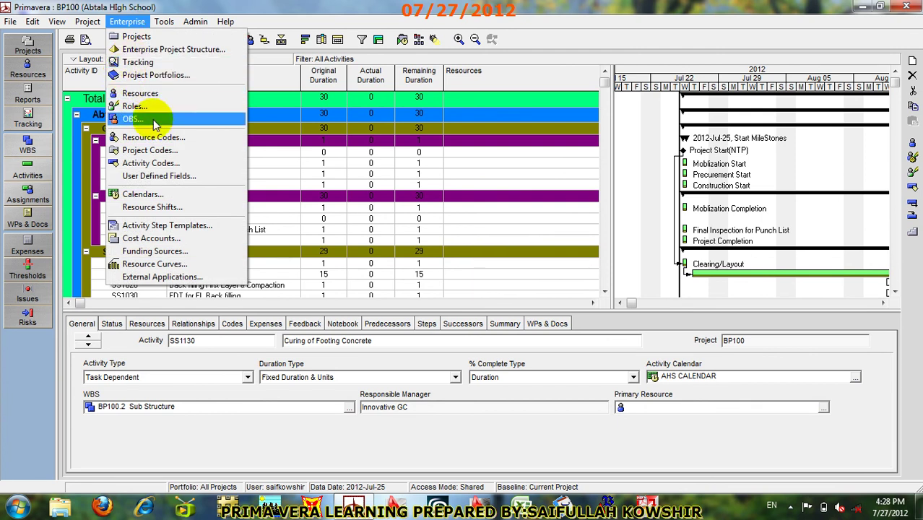
click(183, 195)
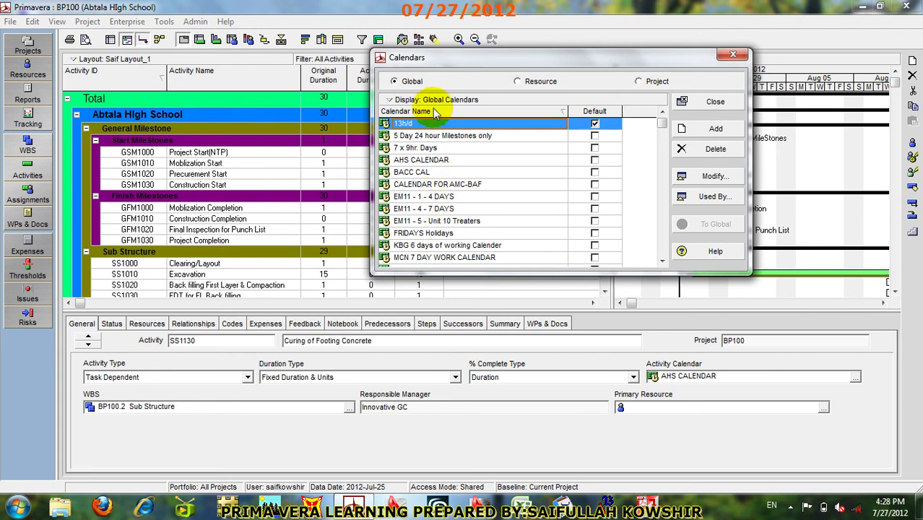
click(642, 82)
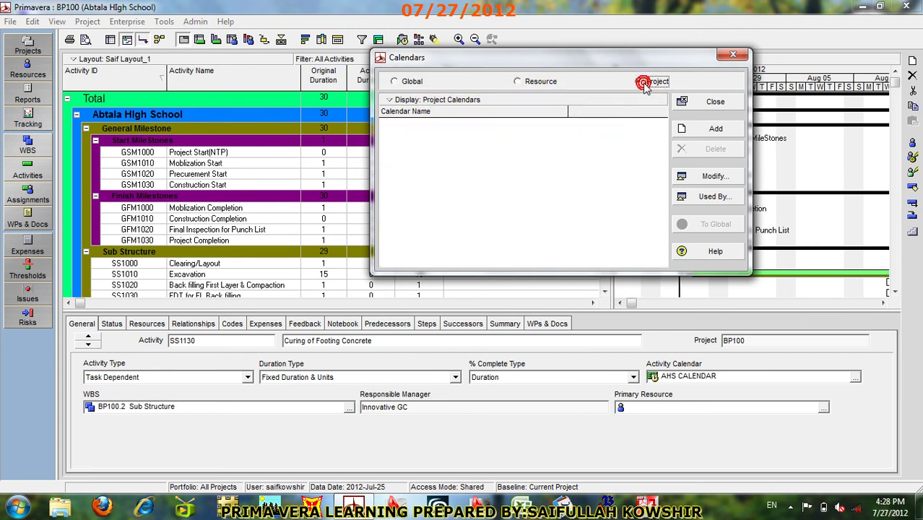
click(685, 130)
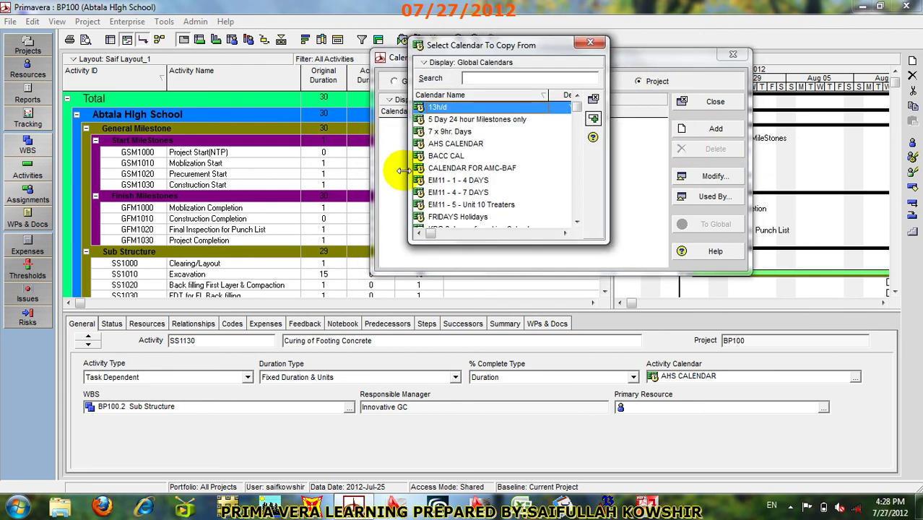
click(469, 167)
click(593, 118)
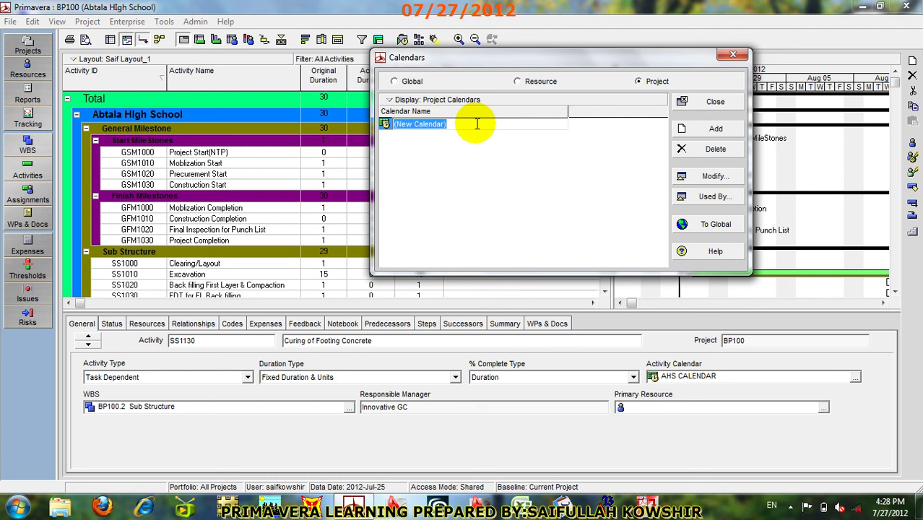
text(KCC)
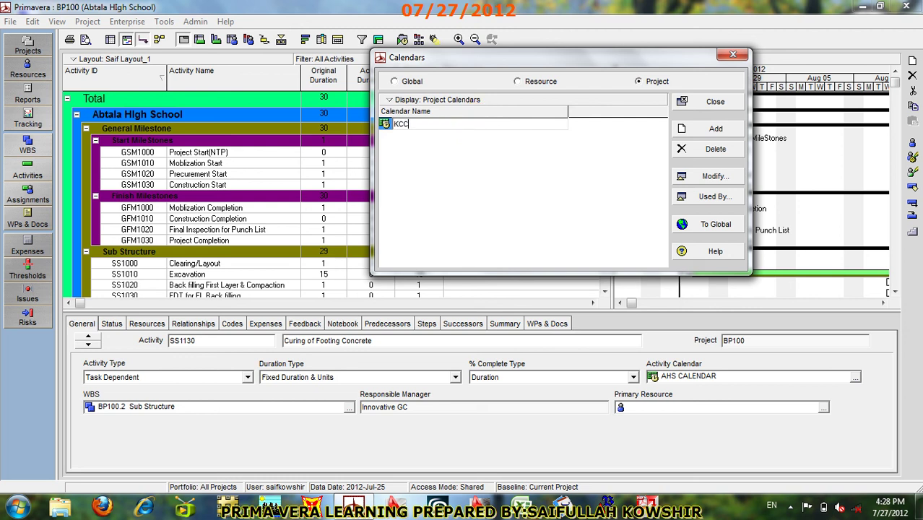
click(457, 138)
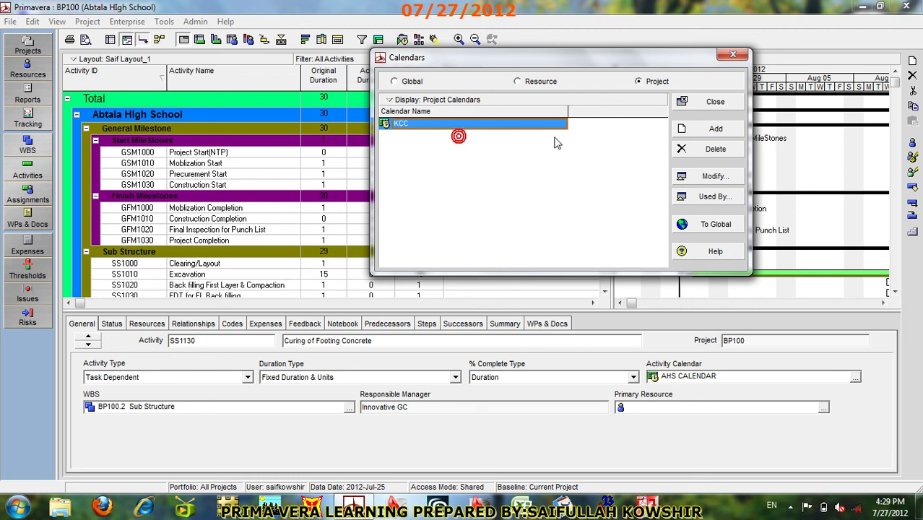
Step: In the KCC project calendar, try EM11 - 1 - 4 DAYS and NEW CAL as the source of inherited holidays and exceptions, and choose Standard
click(715, 177)
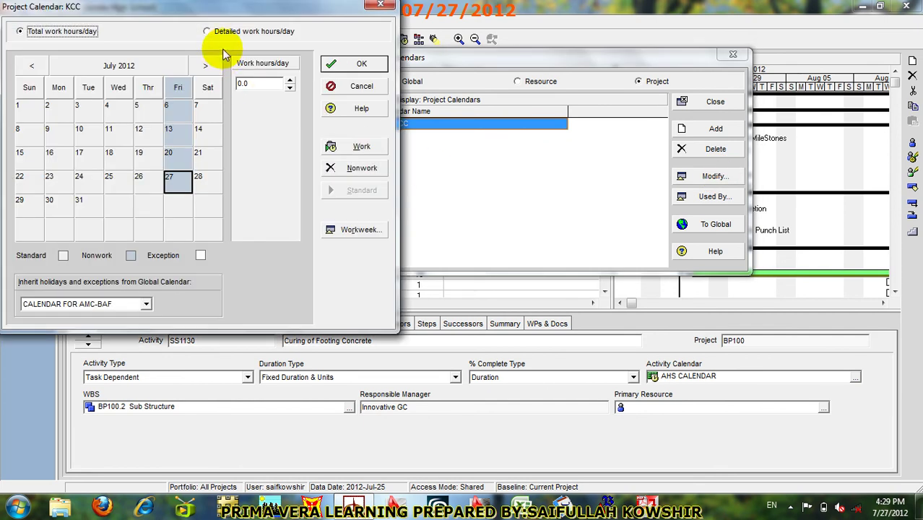
drag(216, 6, 433, 63)
click(517, 108)
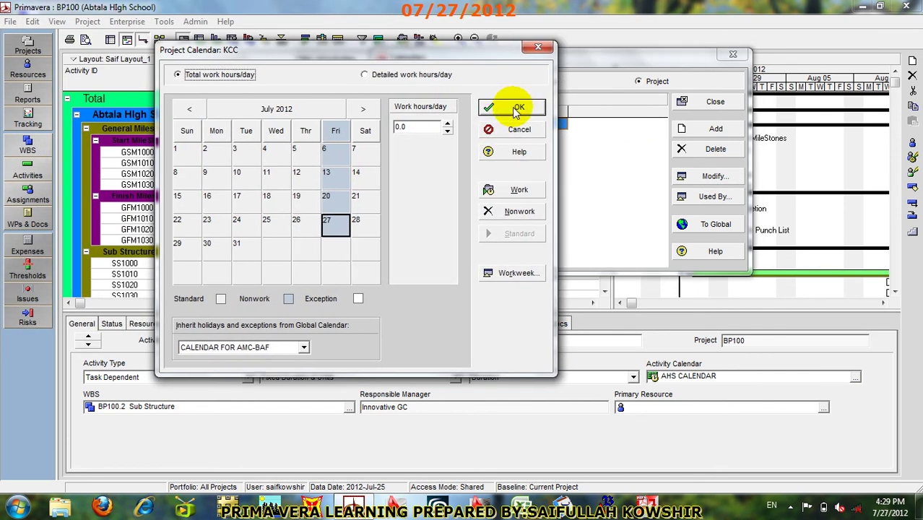
drag(309, 45, 521, 36)
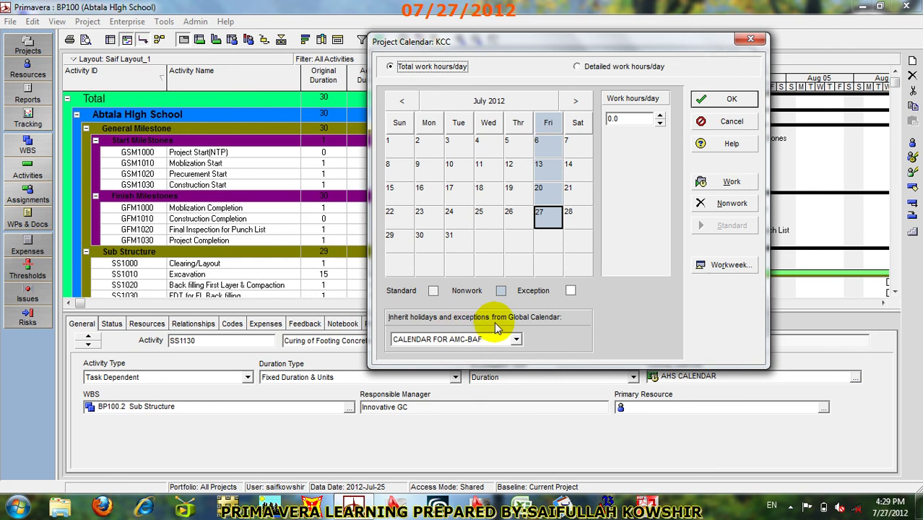
click(514, 339)
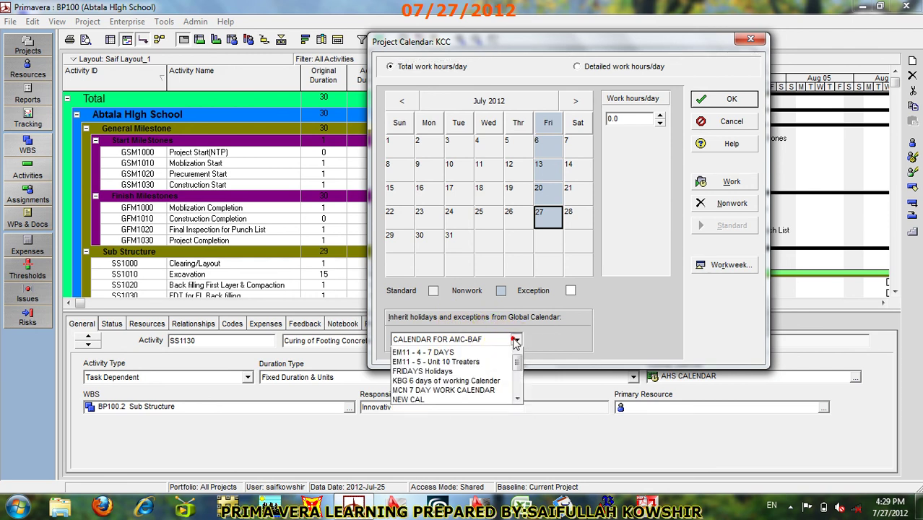
click(450, 359)
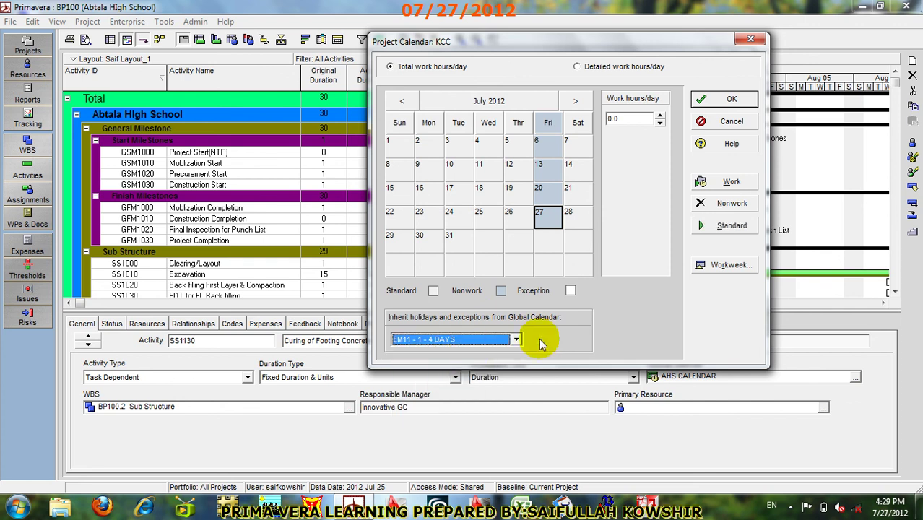
click(513, 340)
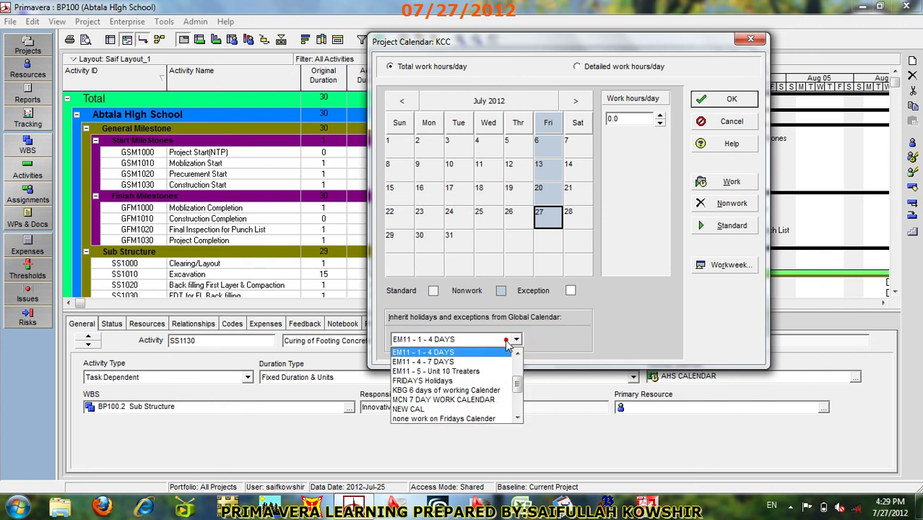
click(425, 410)
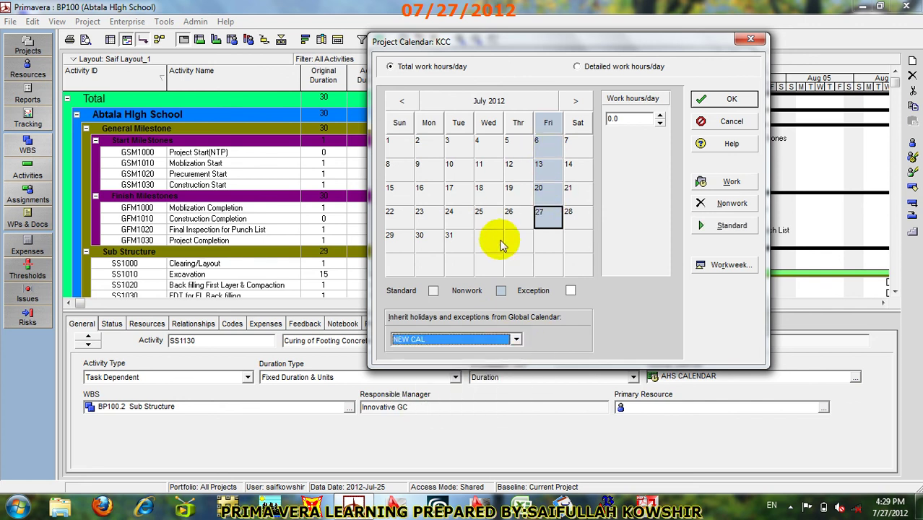
click(514, 340)
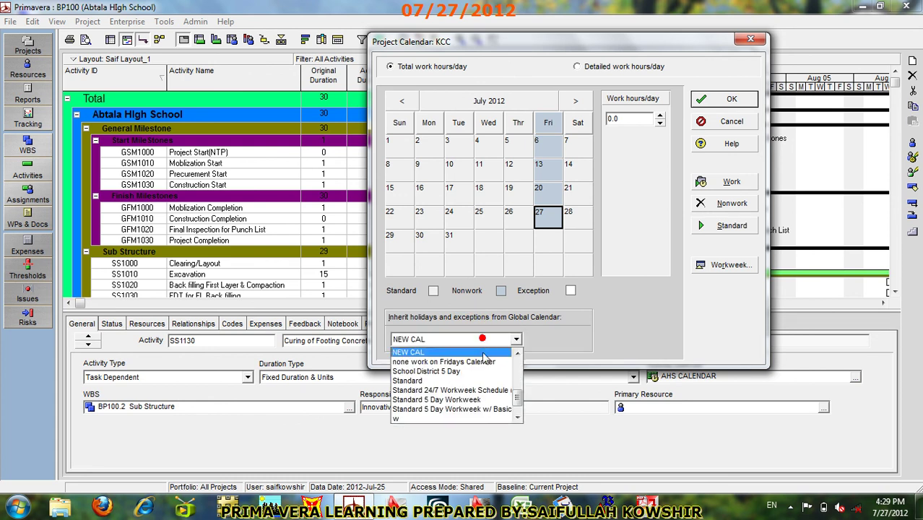
click(426, 380)
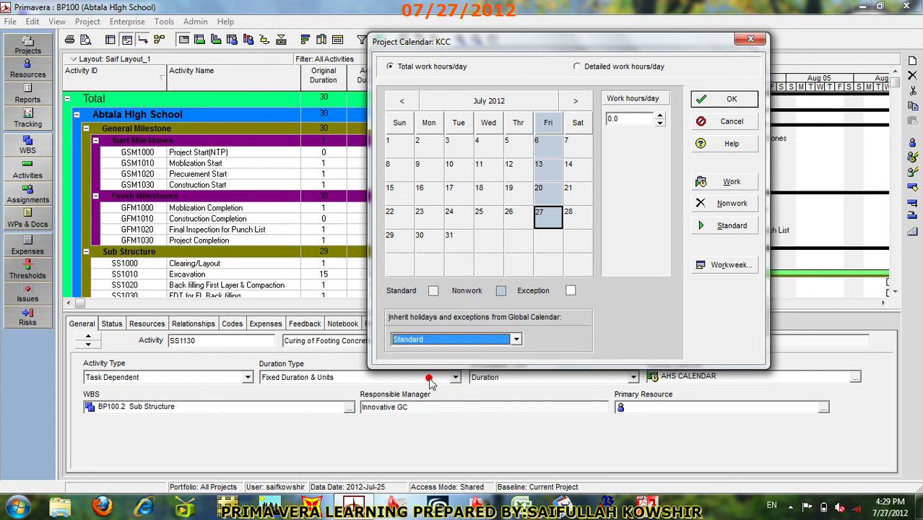
Step: Accept the KCC project calendar settings and close the BP100 project
click(731, 99)
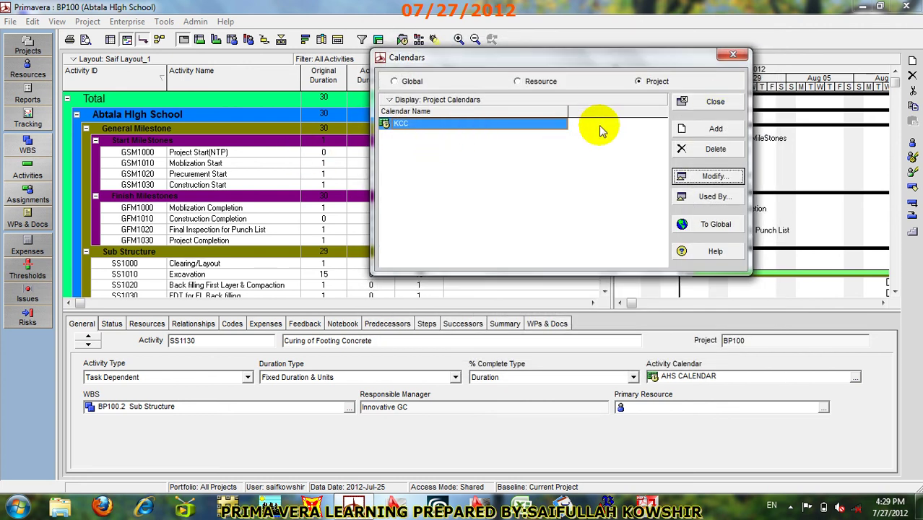
click(694, 104)
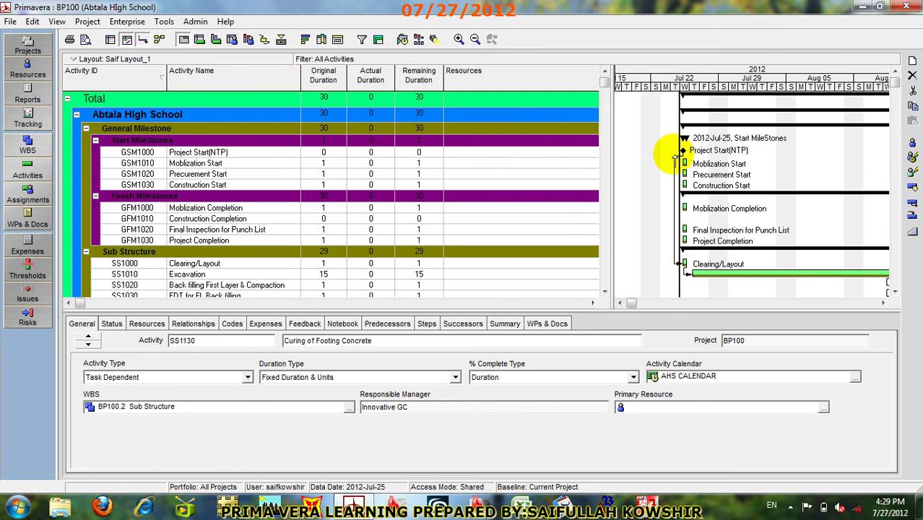
click(9, 23)
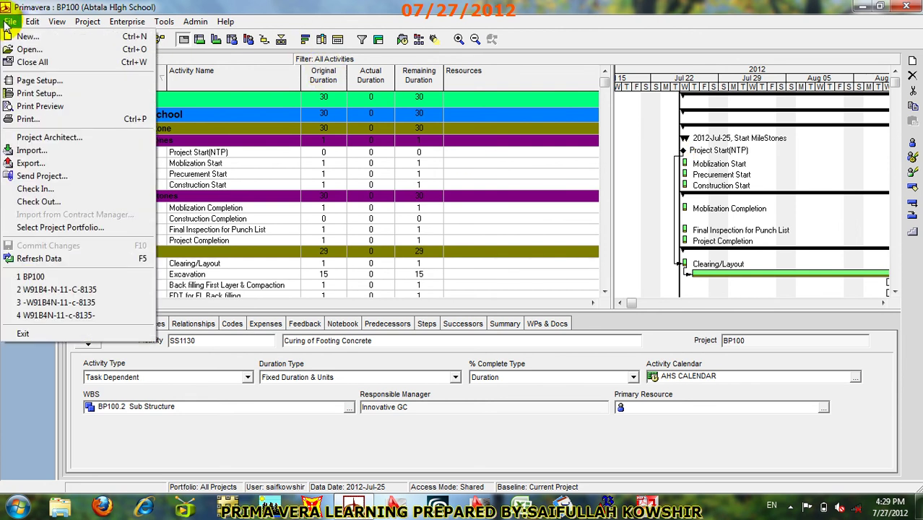
click(25, 62)
click(443, 291)
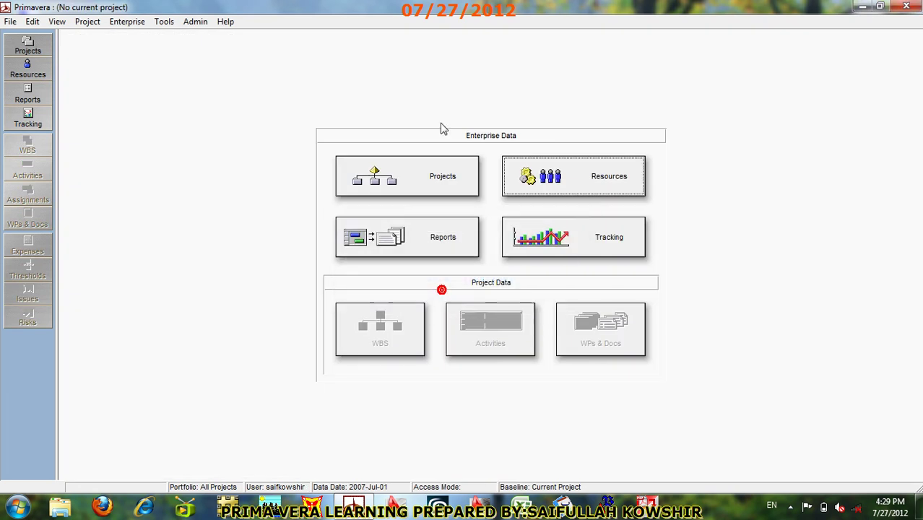
Step: Look through the enterprise project list, from the NTCC_M group down to the KBG projects and back
click(28, 46)
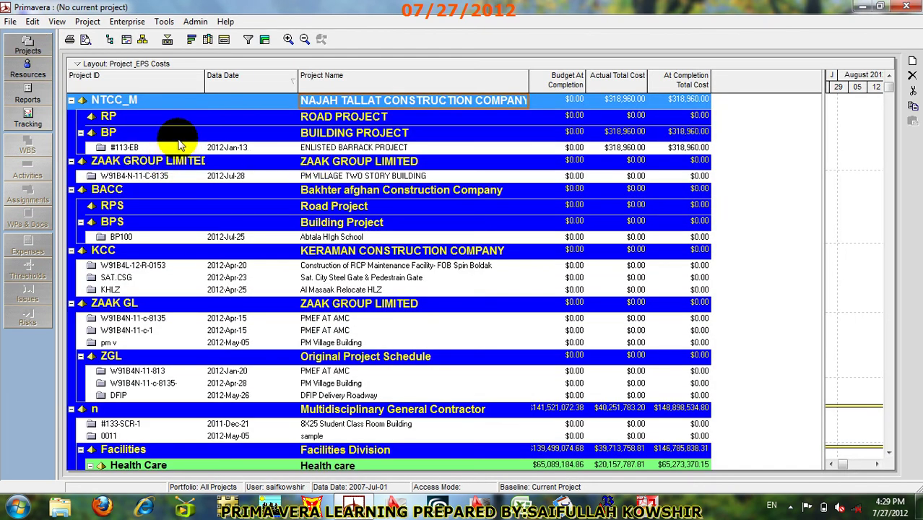
scroll(230, 286, down, 2)
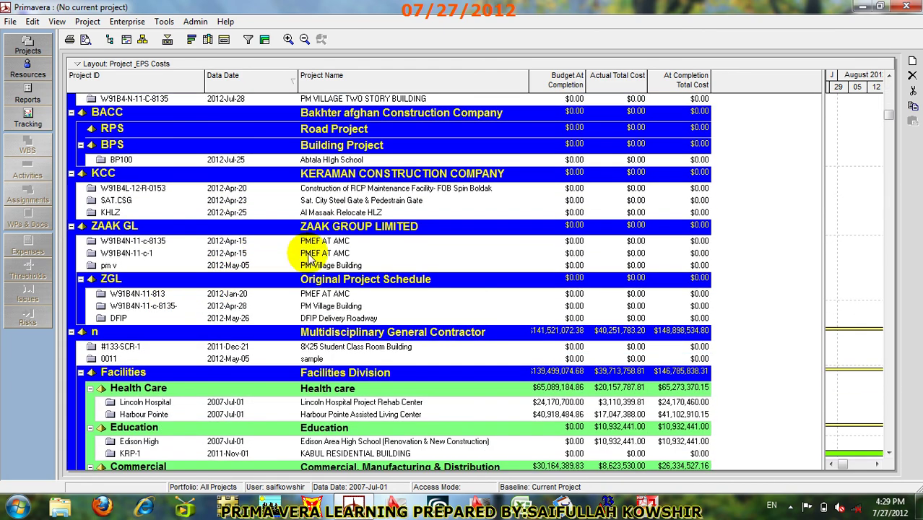
scroll(395, 242, down, 9)
scroll(395, 244, down, 15)
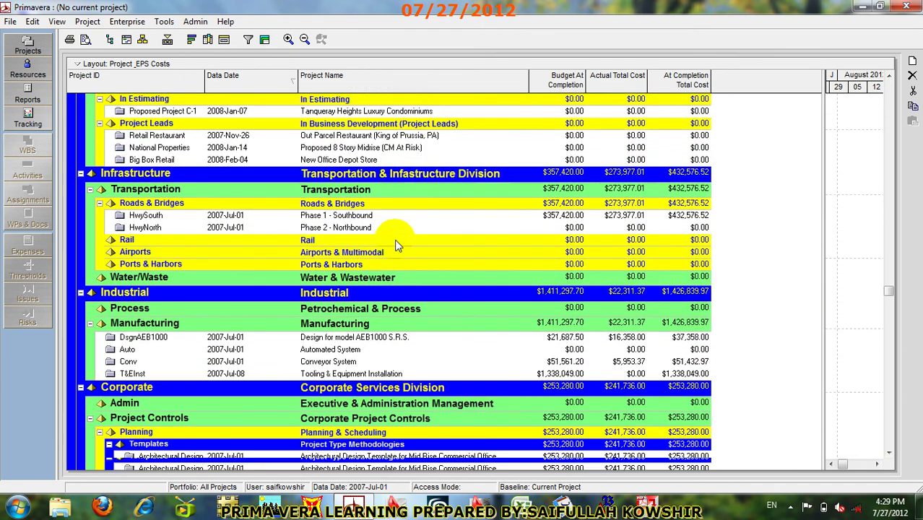
scroll(396, 244, down, 1)
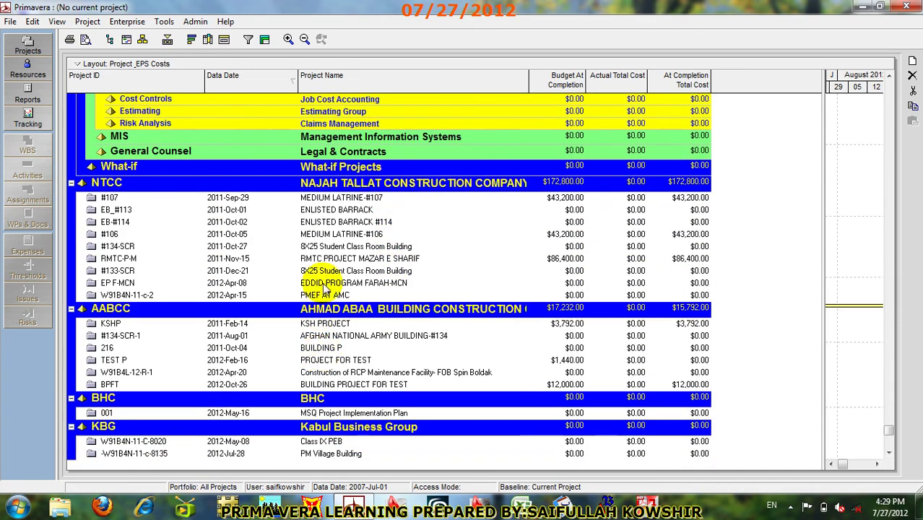
scroll(328, 289, up, 11)
scroll(346, 245, up, 8)
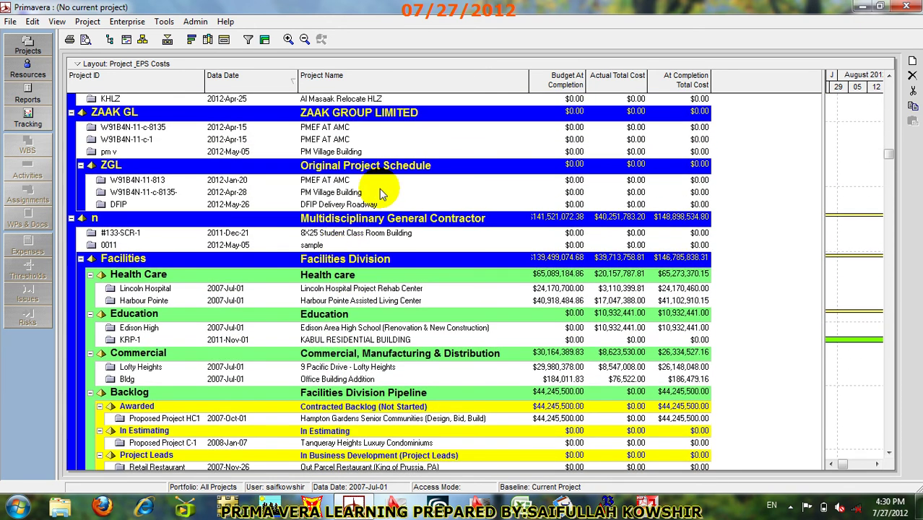
scroll(381, 193, up, 3)
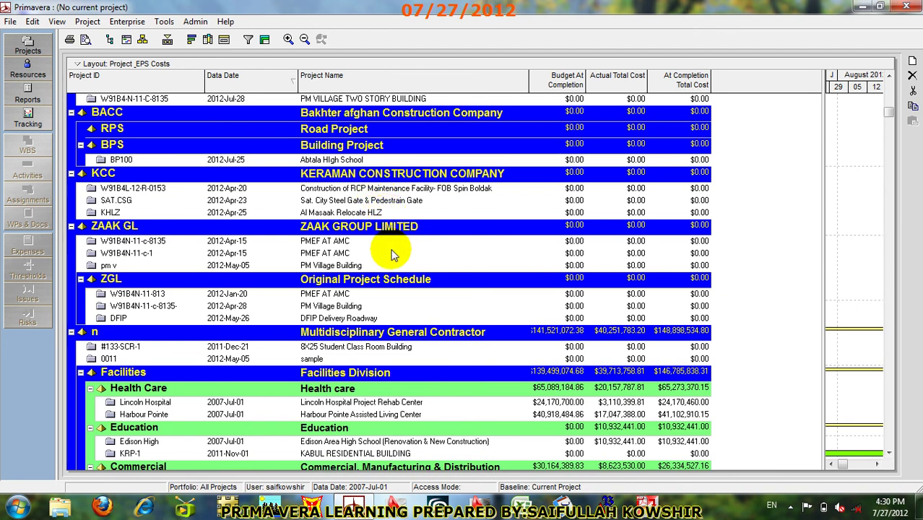
scroll(373, 235, up, 2)
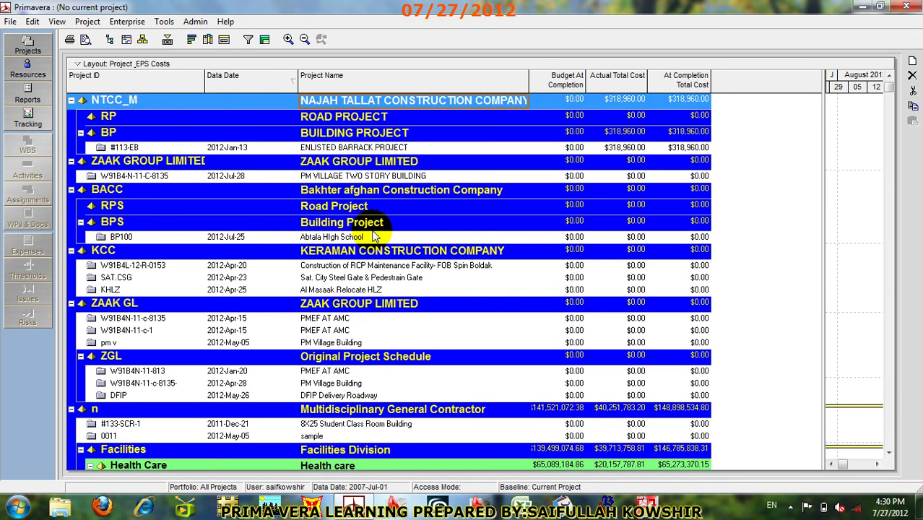
Step: Open the PM VILLAGE TWO STORY BUILDING project under ZAAK GROUP LIMITED and widen its Gantt chart area
click(239, 176)
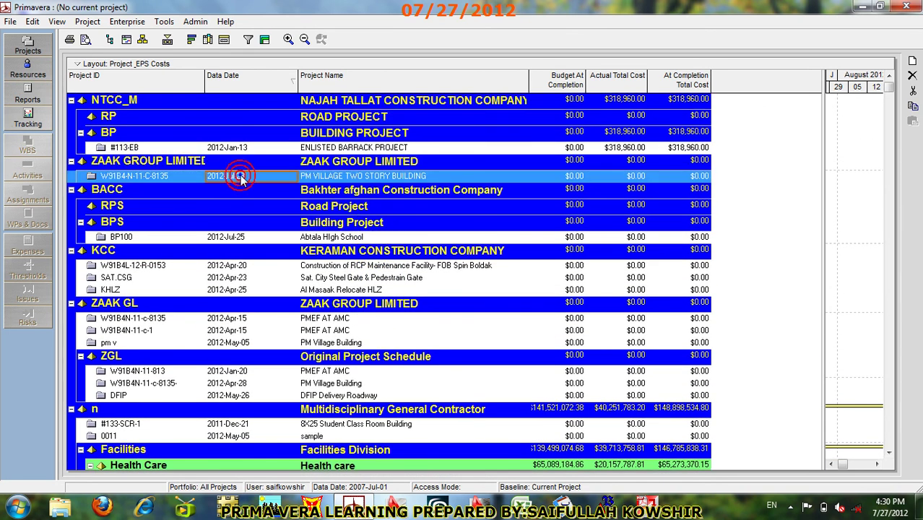
right_click(239, 176)
click(263, 182)
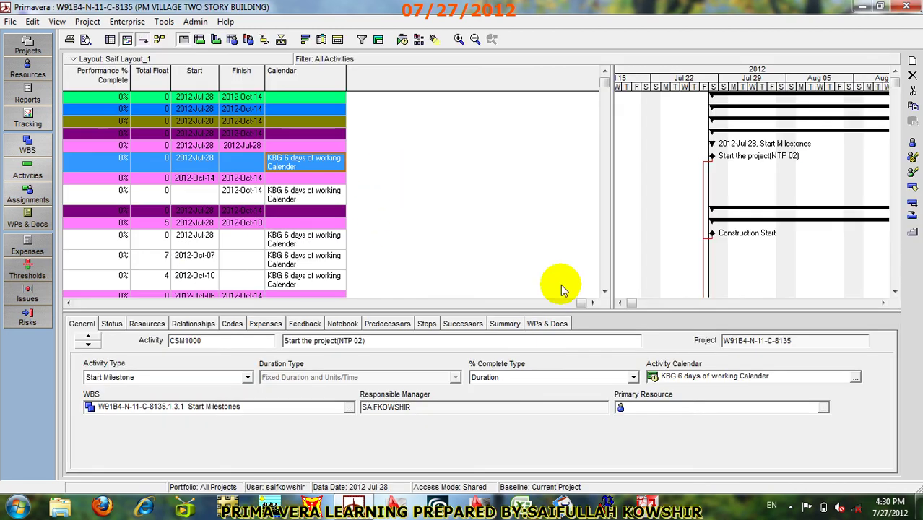
drag(612, 244, 342, 256)
drag(281, 302, 76, 312)
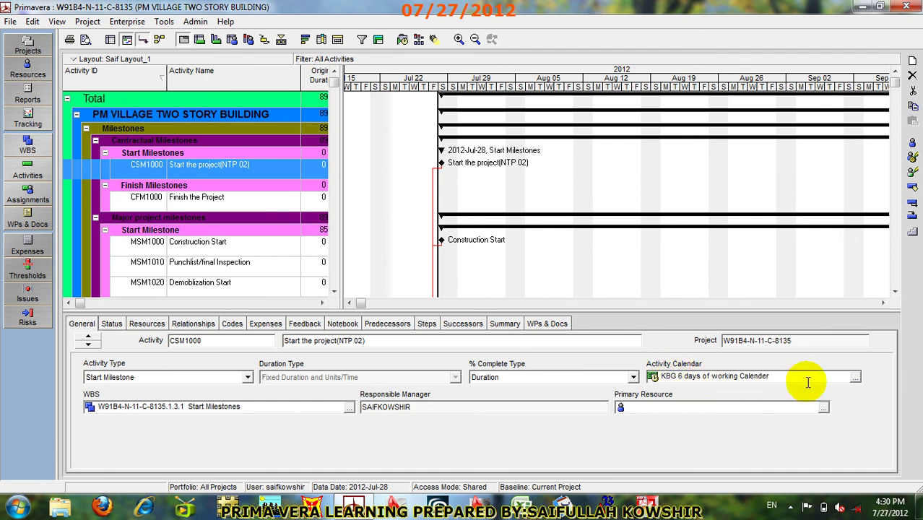
Step: Examine the global, resource and project calendar lists available in the PM VILLAGE TWO STORY BUILDING project
click(127, 22)
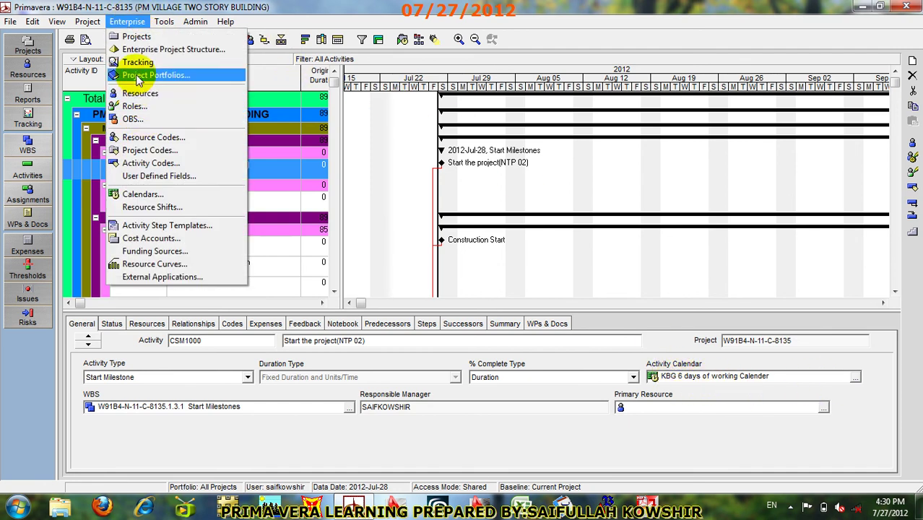
click(163, 194)
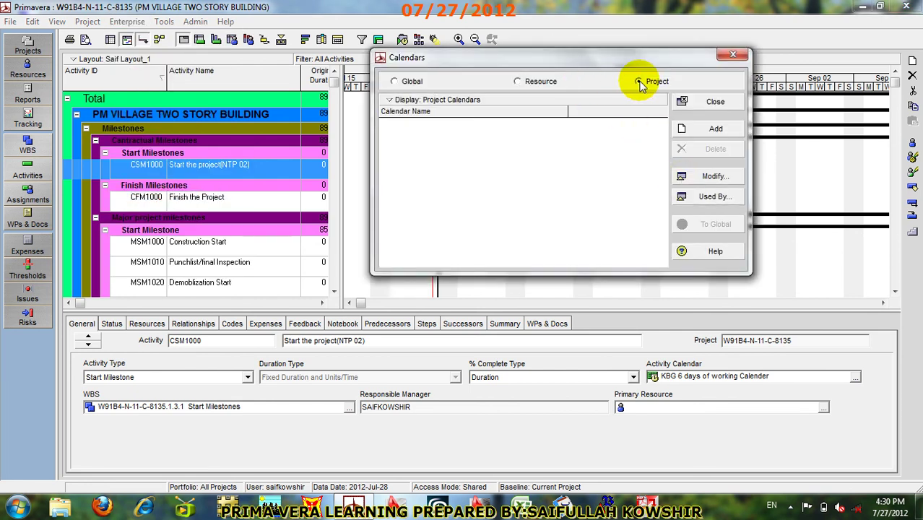
click(390, 82)
click(520, 83)
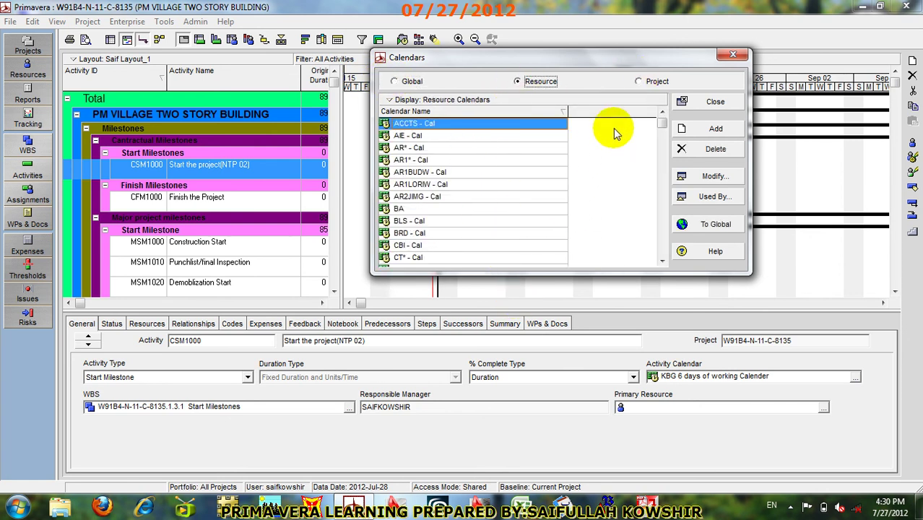
click(646, 83)
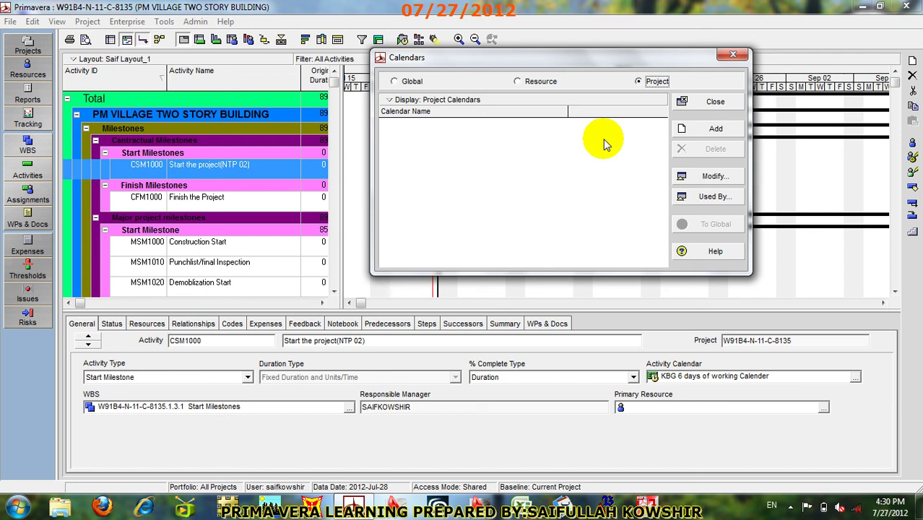
key(ctrl+shift+d)
drag(632, 88, 674, 89)
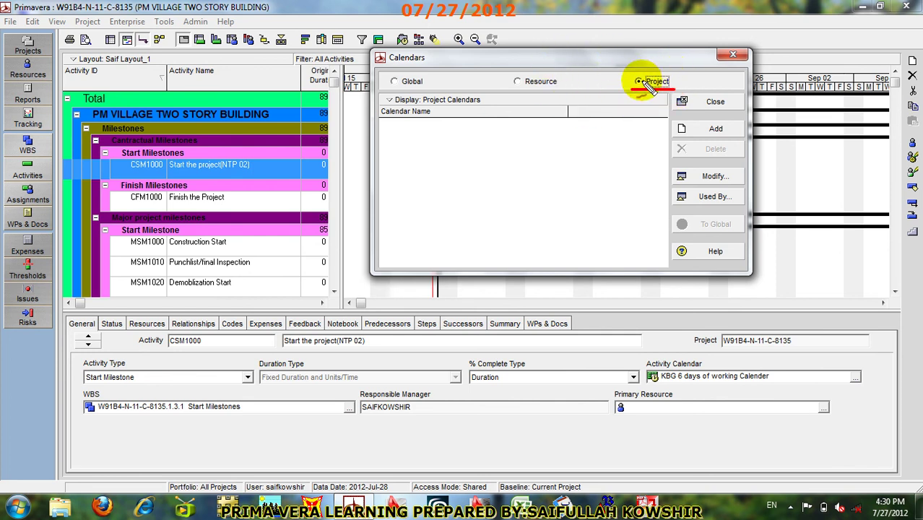
drag(498, 90, 537, 91)
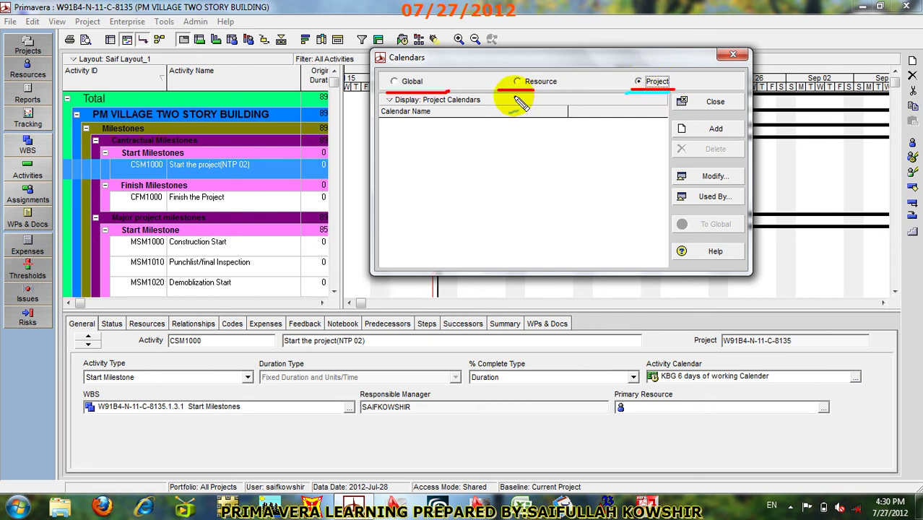
drag(504, 94, 563, 94)
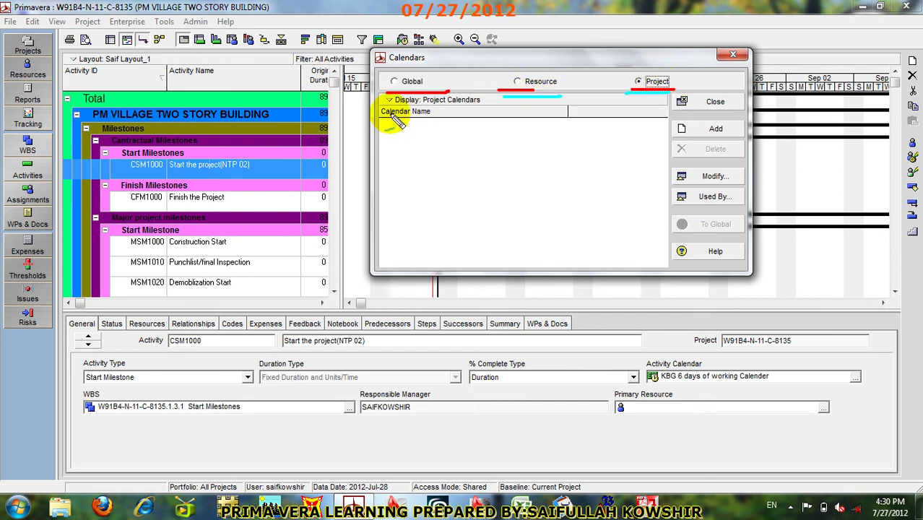
drag(392, 106, 495, 106)
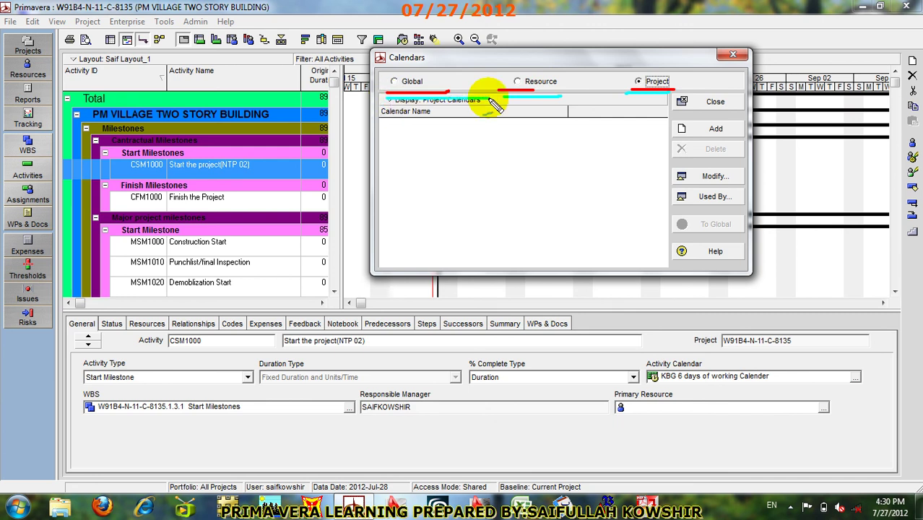
key(Escape)
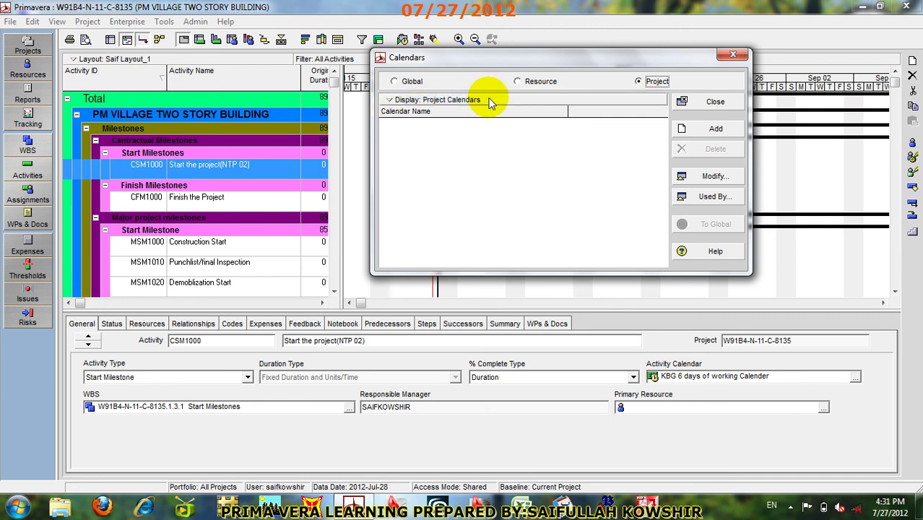
Step: Check the display options of the project calendar list and close the calendars
click(394, 102)
click(512, 135)
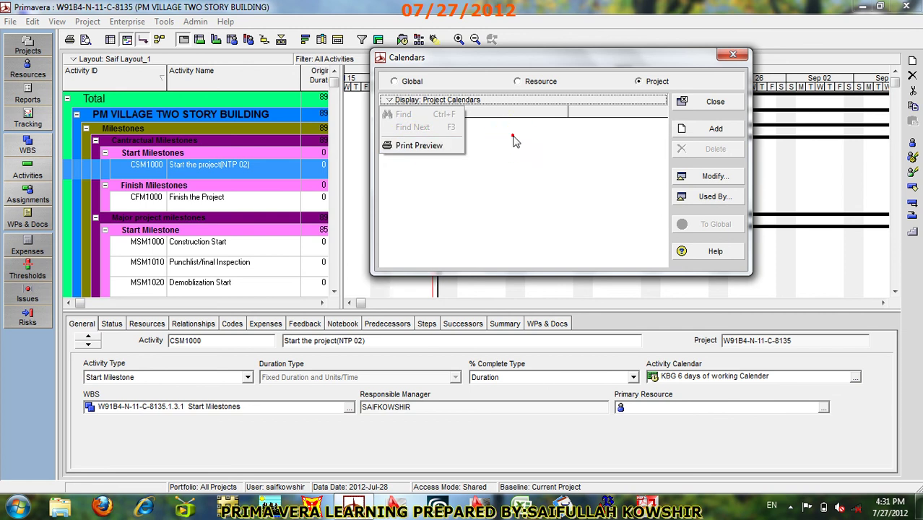
click(714, 102)
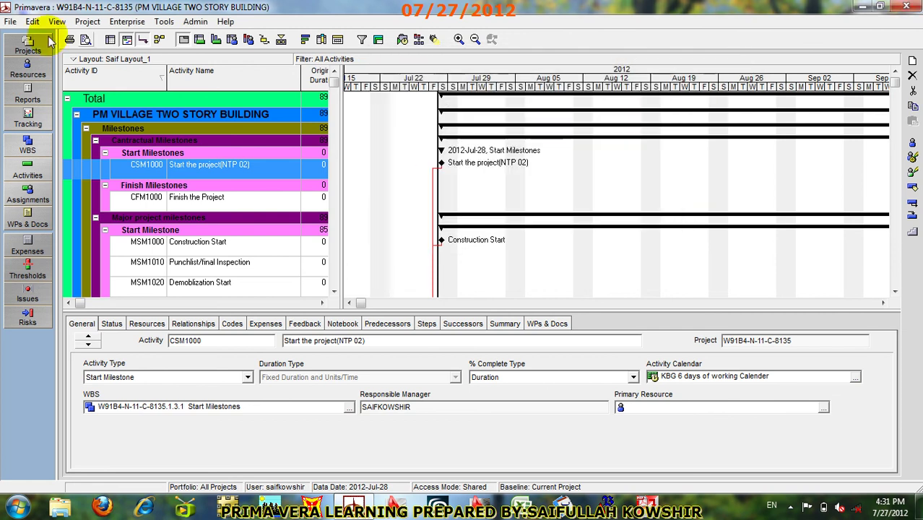
click(13, 22)
click(29, 49)
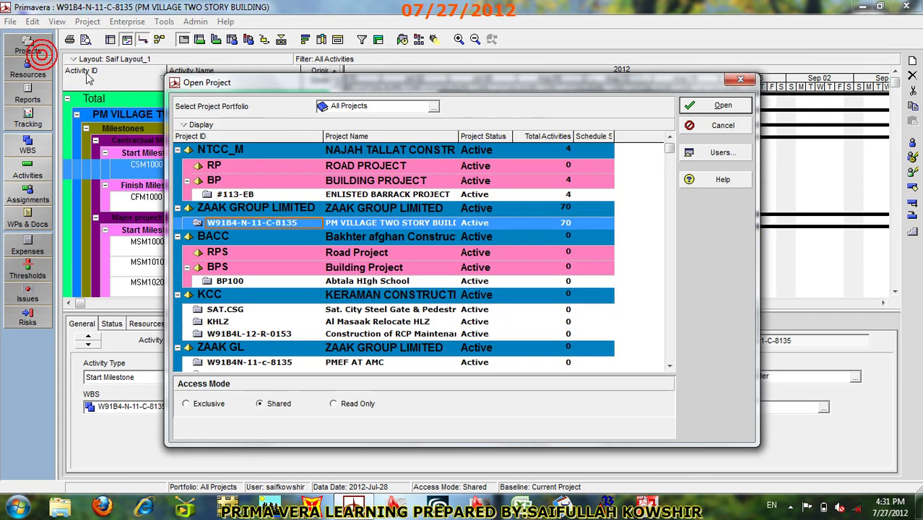
click(720, 125)
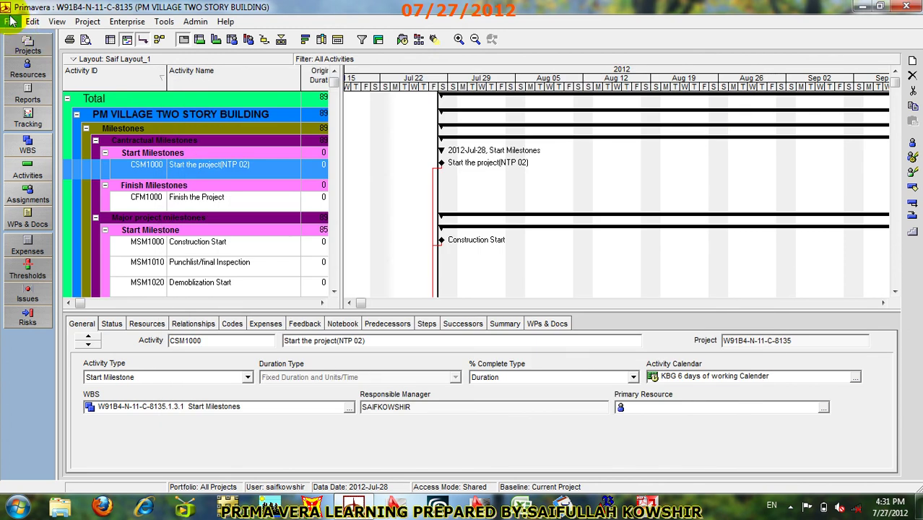
Step: Close the PM VILLAGE TWO STORY BUILDING project and open BP100 (Abtala HIgh School)
click(8, 22)
click(22, 60)
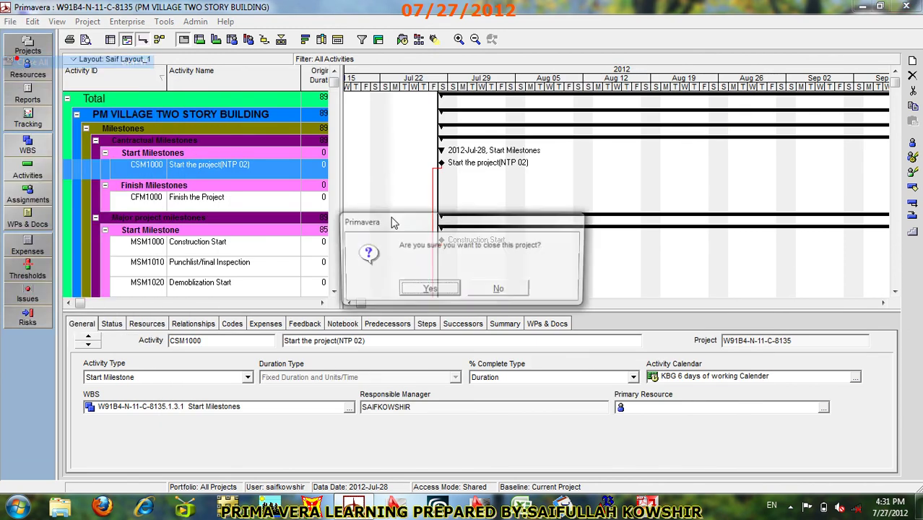
click(426, 293)
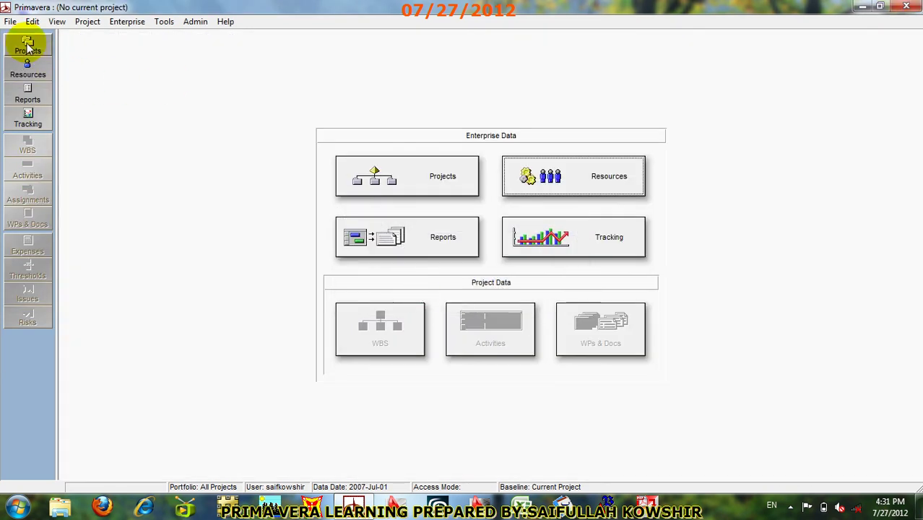
click(368, 178)
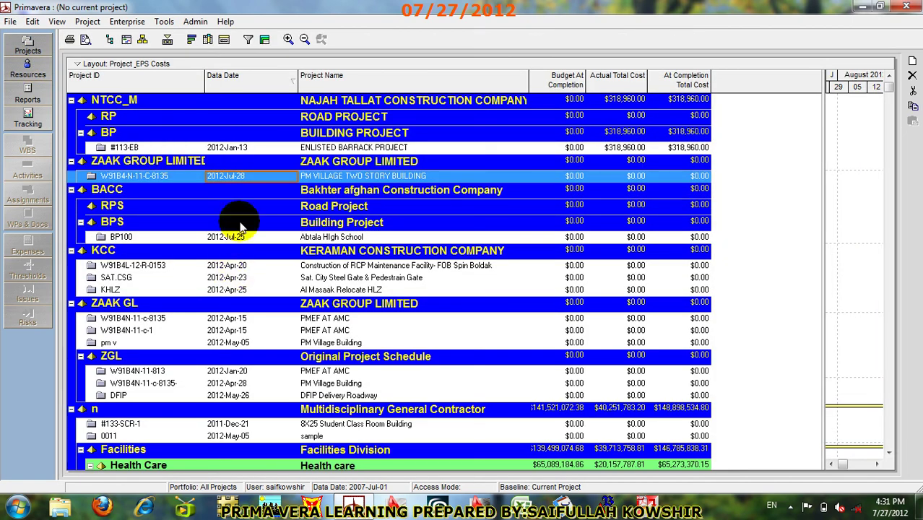
click(304, 238)
right_click(303, 238)
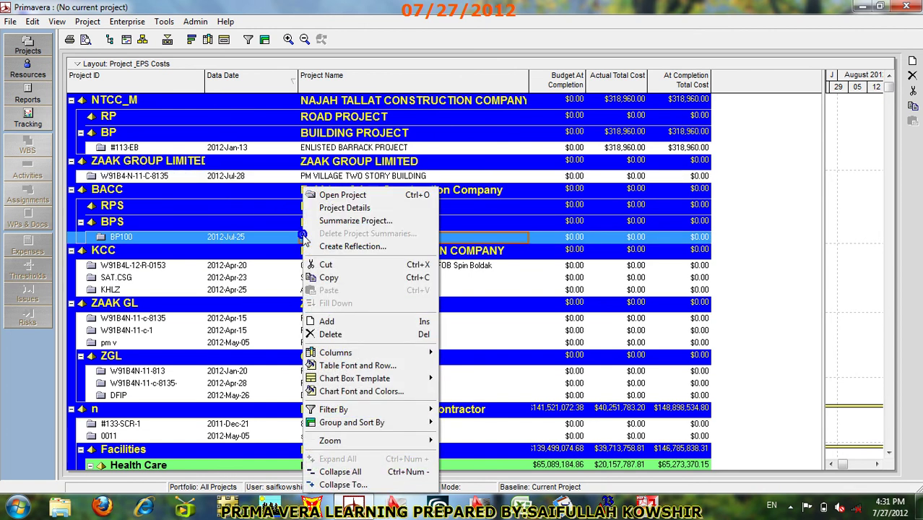
click(352, 197)
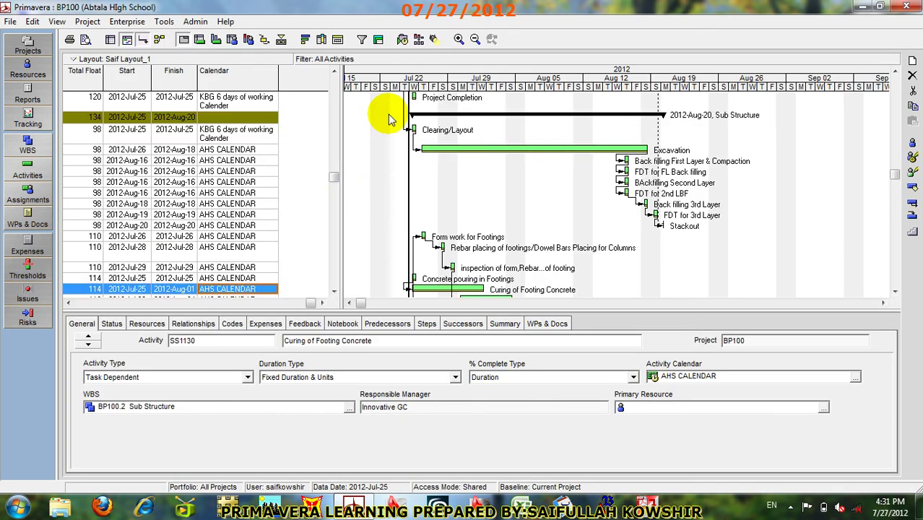
Step: Open BP100's project calendar list and examine its print preview
click(127, 21)
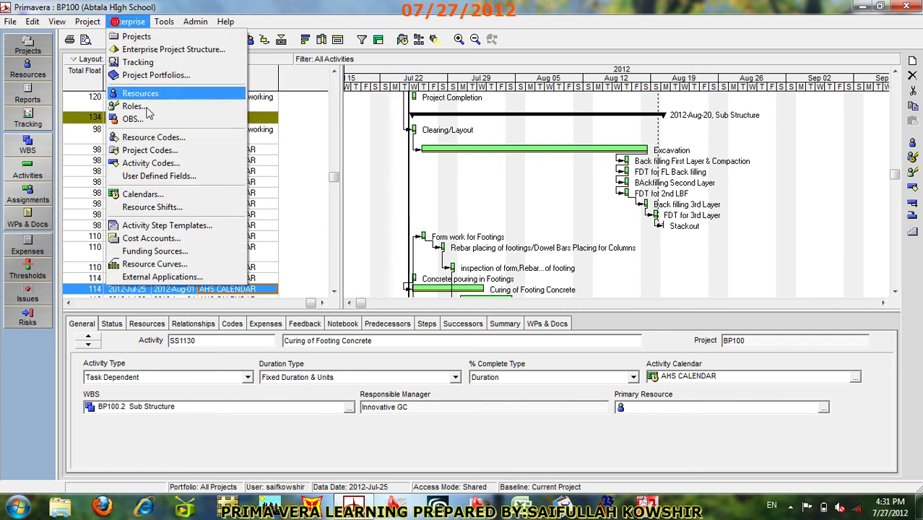
click(155, 193)
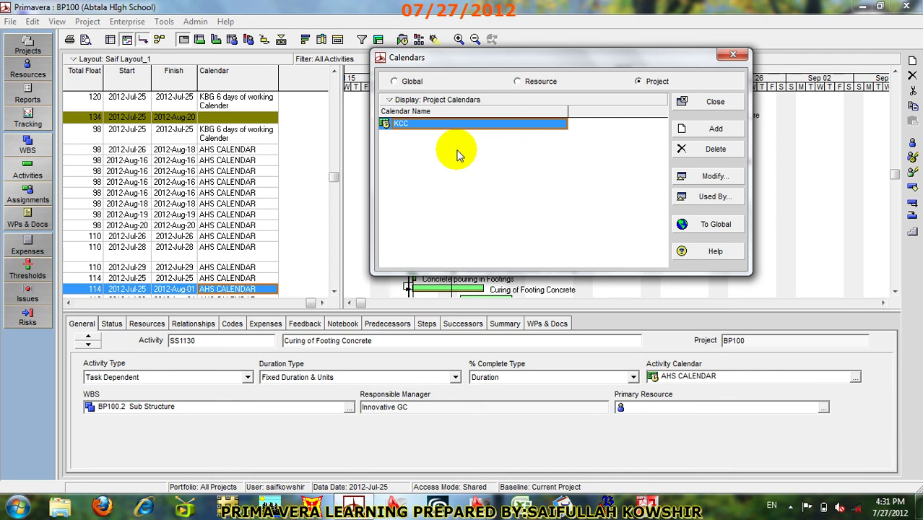
right_click(397, 100)
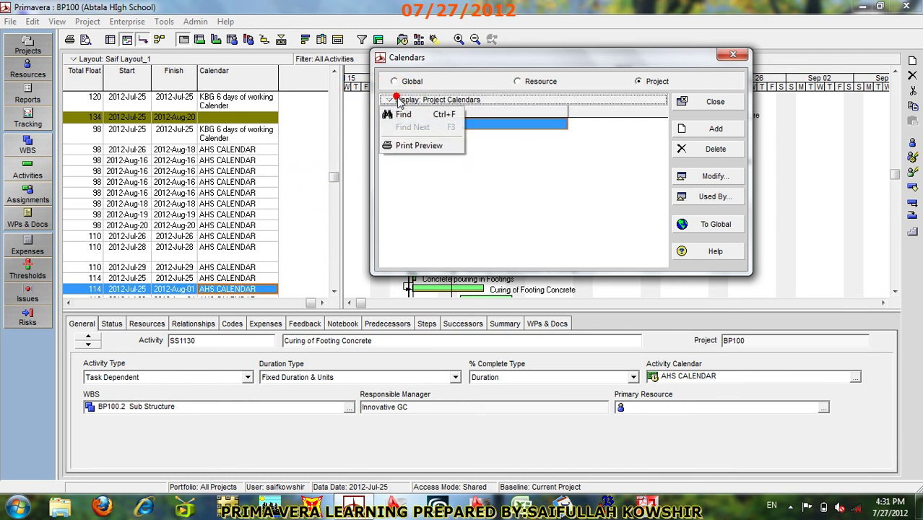
click(434, 147)
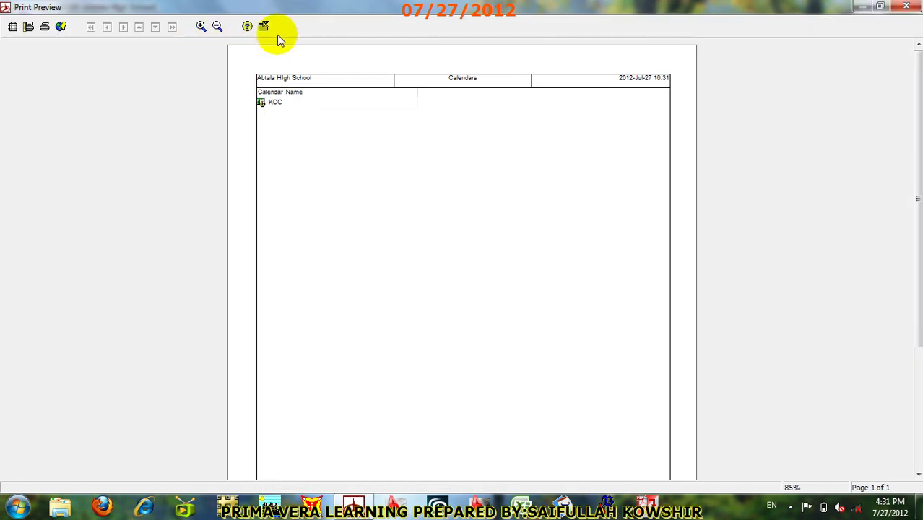
click(264, 28)
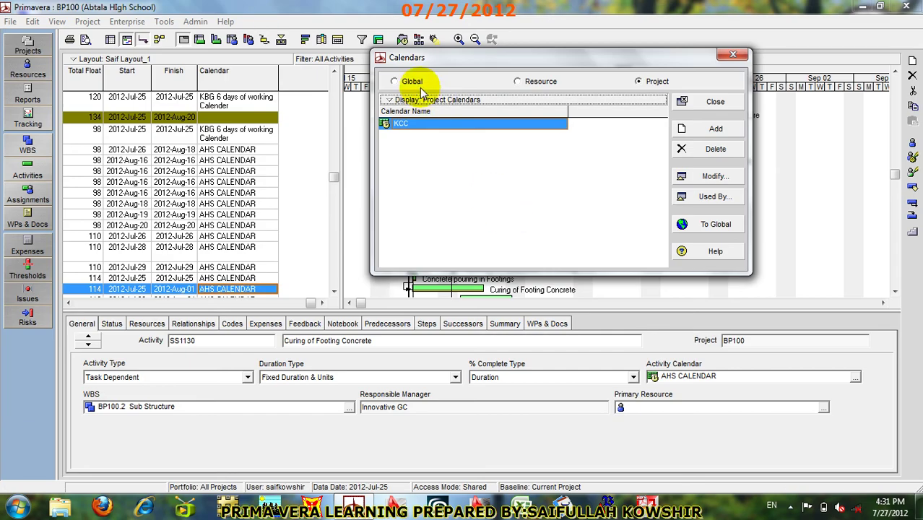
Step: Check the display and find options of the global calendar list and close the calendars
click(395, 81)
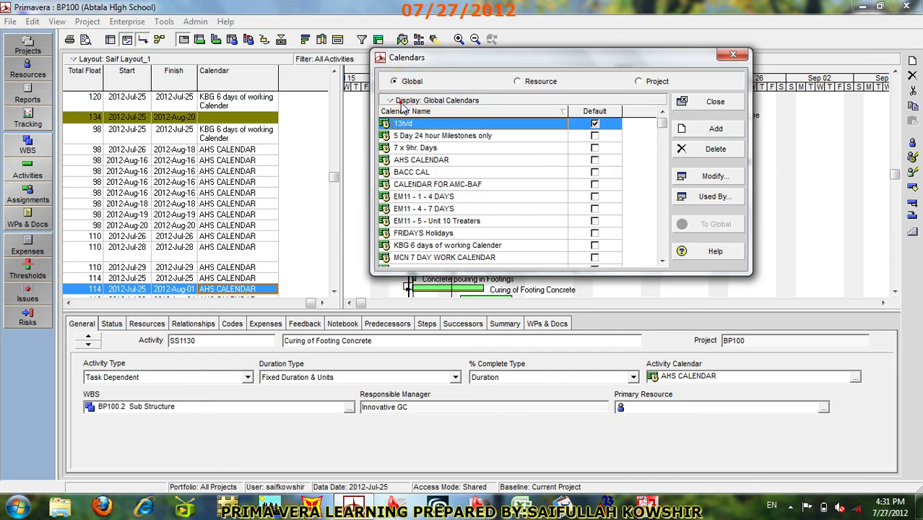
right_click(405, 103)
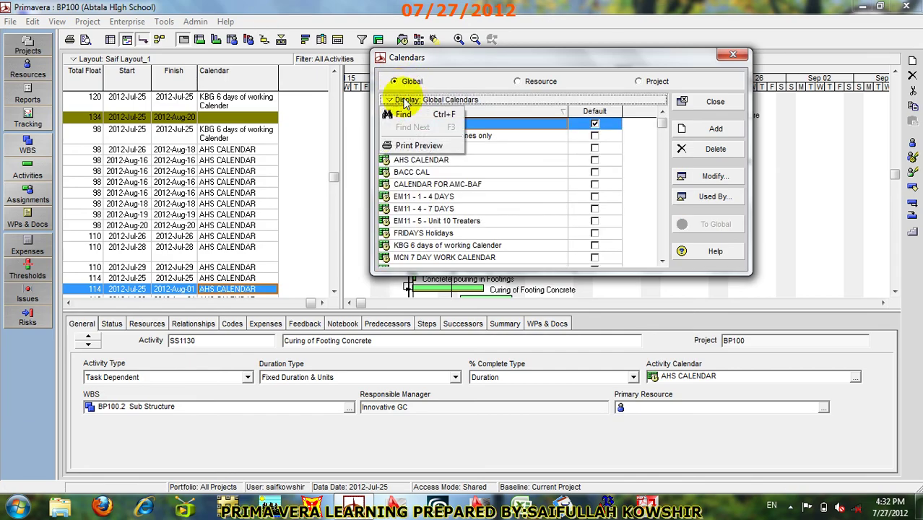
click(450, 119)
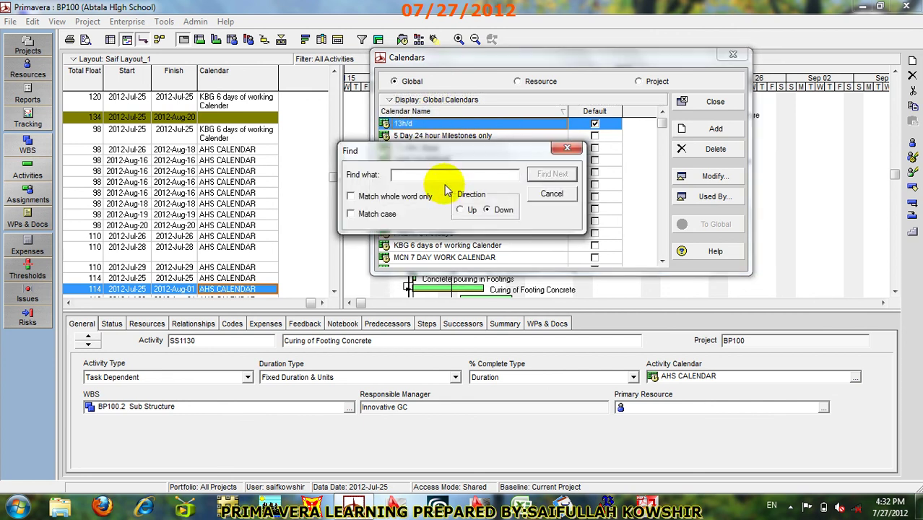
click(554, 194)
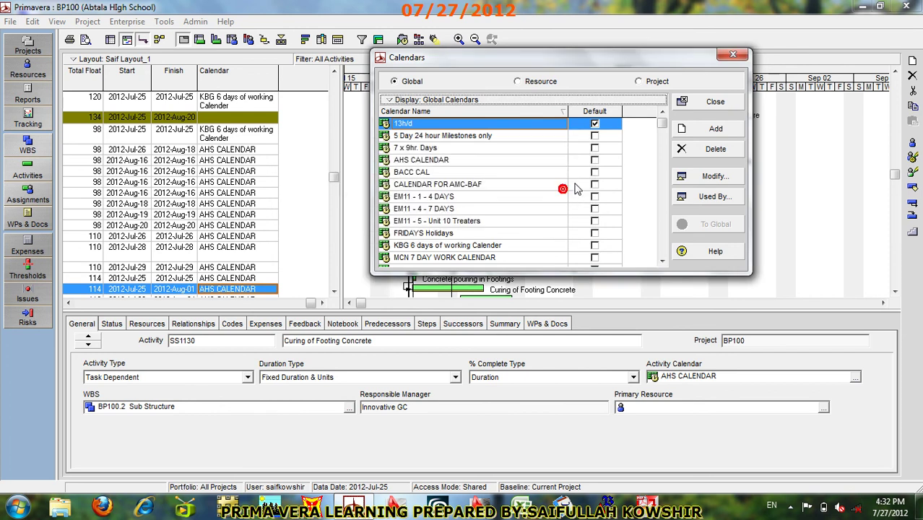
click(712, 101)
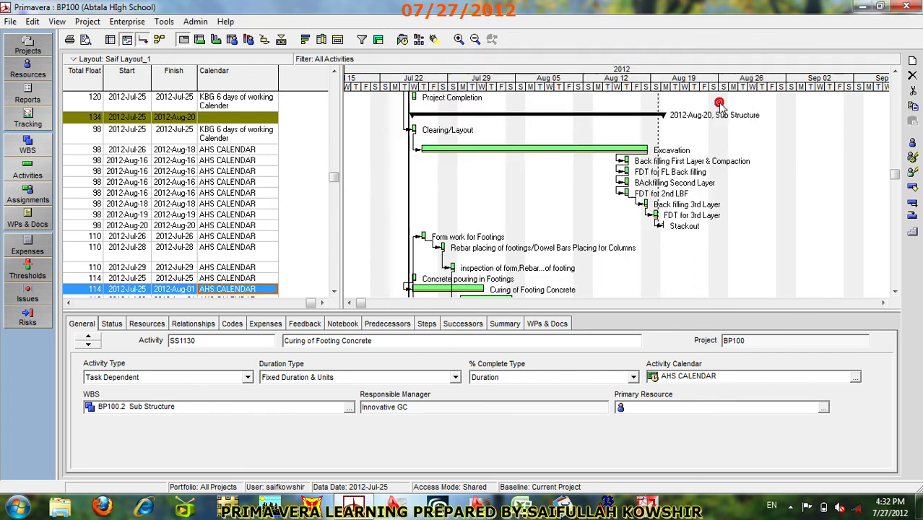
Step: Add two new activities under the Start MileStones WBS of the General Milestone group
scroll(387, 220, down, 5)
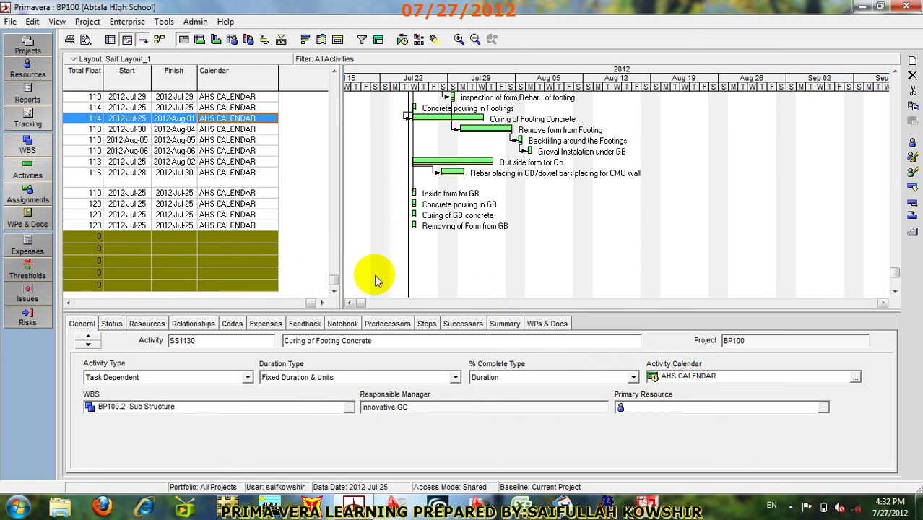
scroll(144, 190, up, 3)
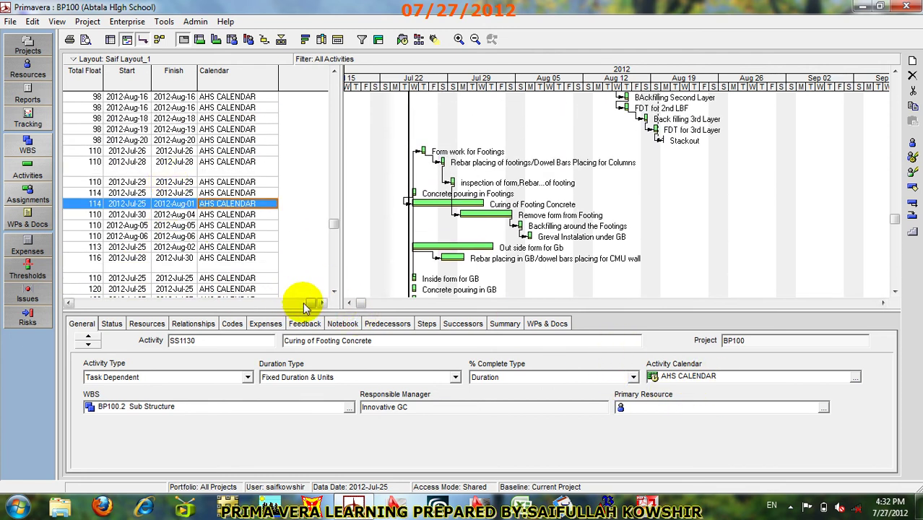
drag(312, 303, 79, 303)
scroll(236, 173, up, 15)
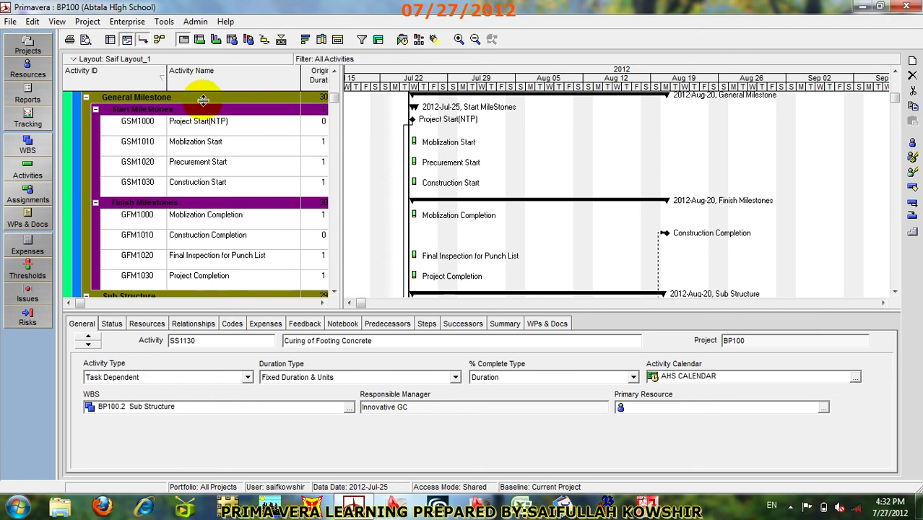
right_click(210, 110)
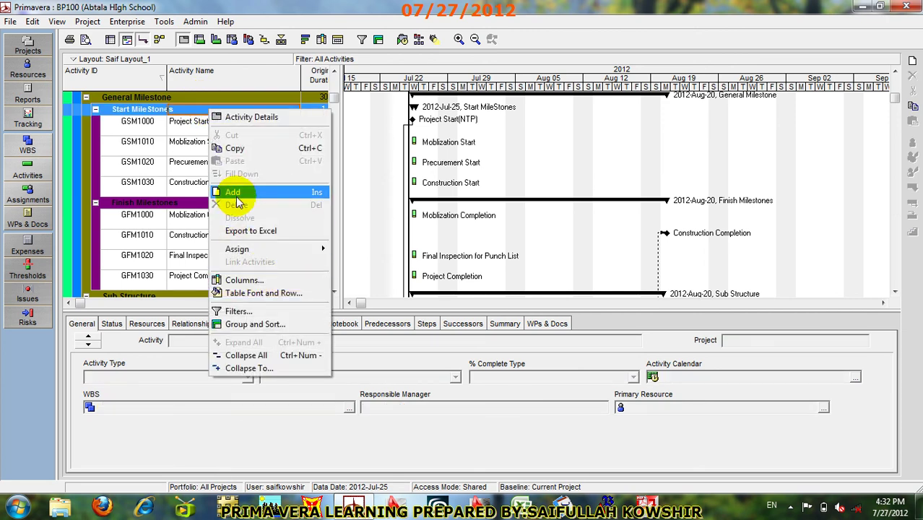
click(238, 194)
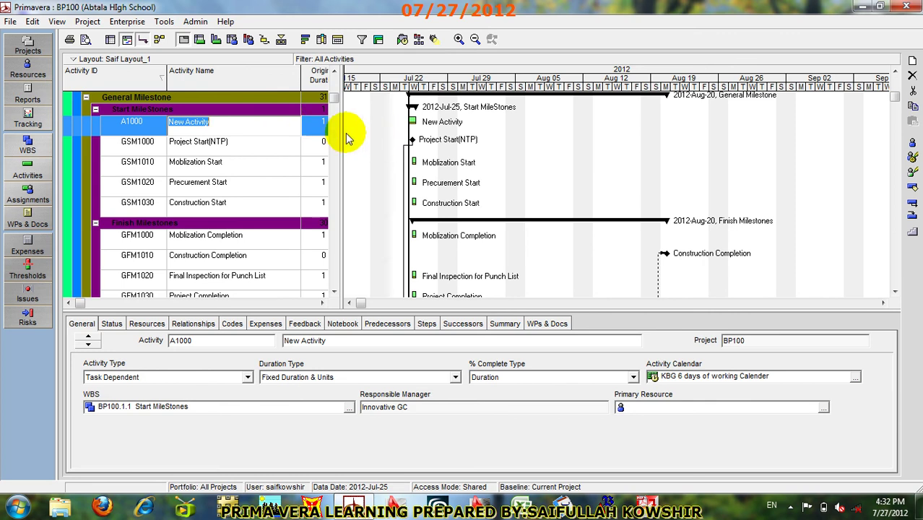
click(315, 123)
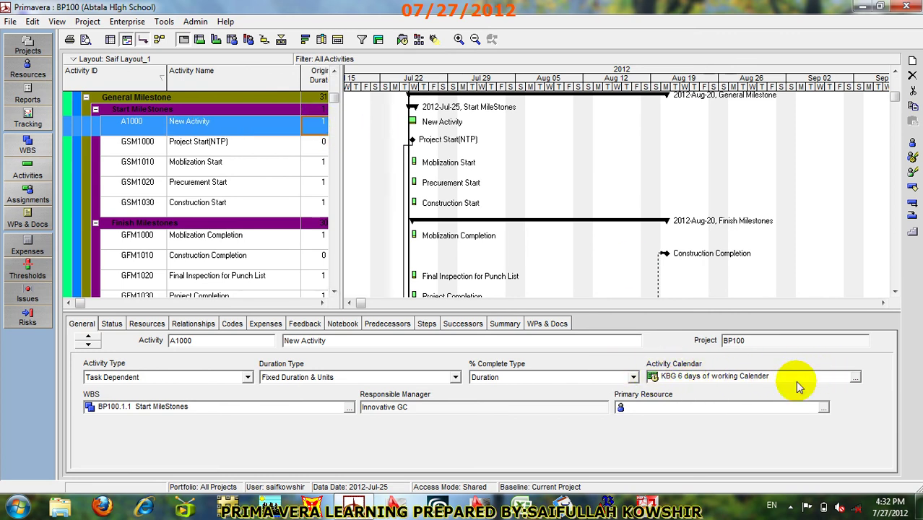
click(230, 108)
right_click(230, 109)
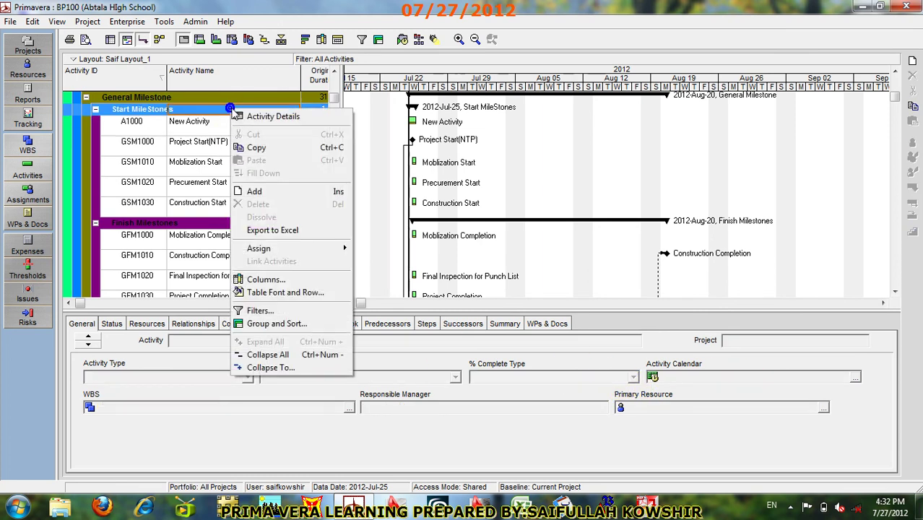
click(256, 191)
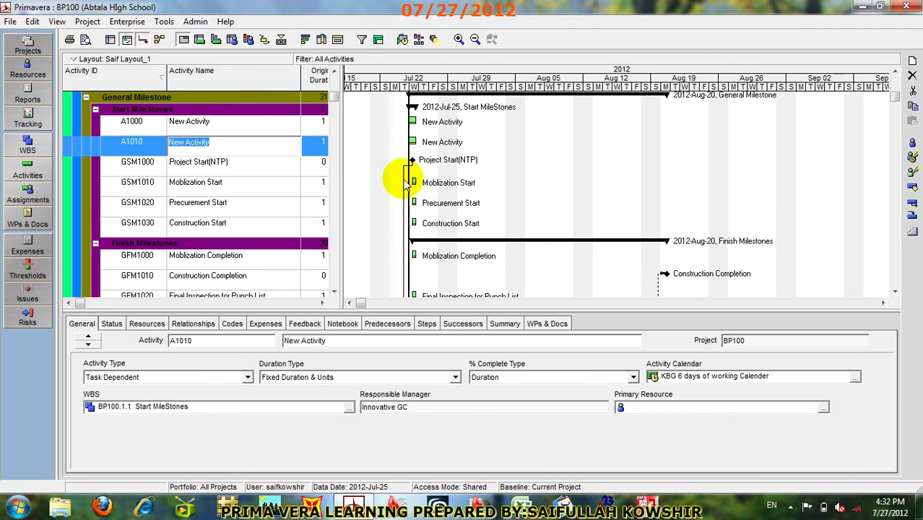
Step: Show only the activity table and check the calendars assigned to the two new activities A1000 and A1010
drag(340, 258, 845, 248)
click(127, 40)
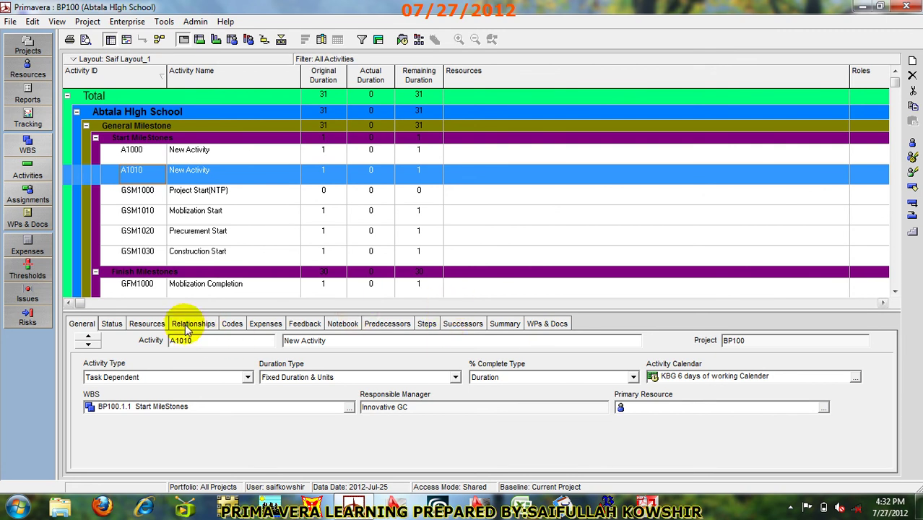
drag(78, 303, 873, 306)
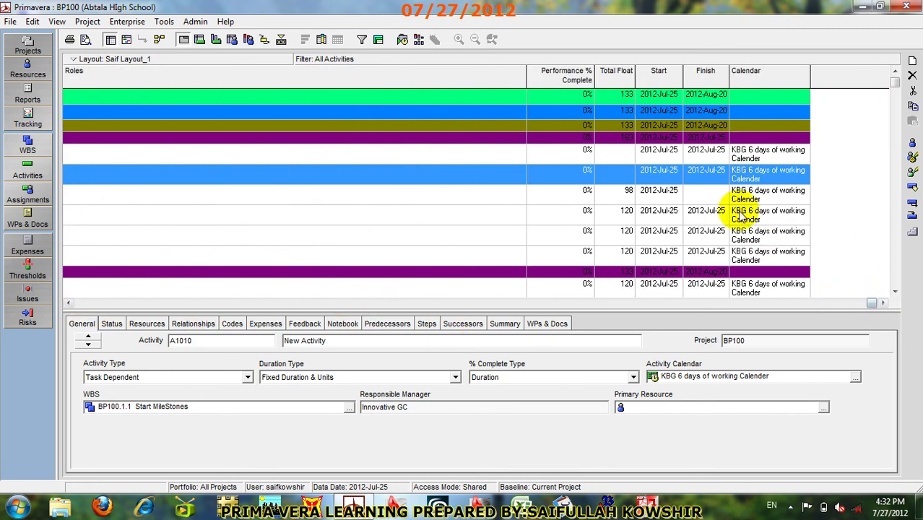
click(762, 159)
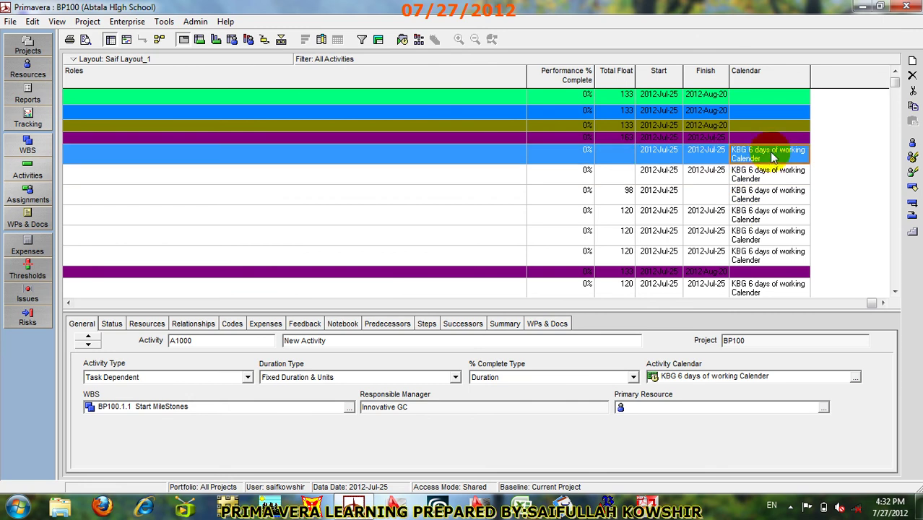
click(765, 177)
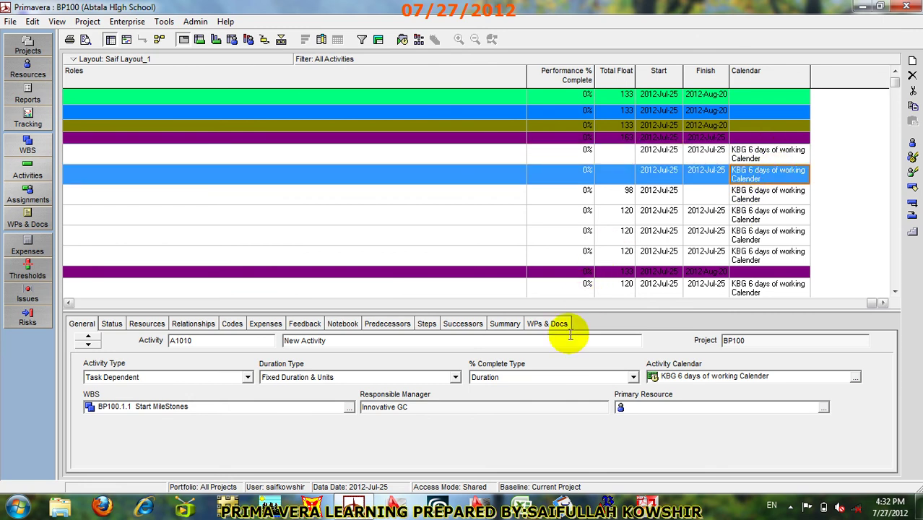
drag(874, 304, 72, 307)
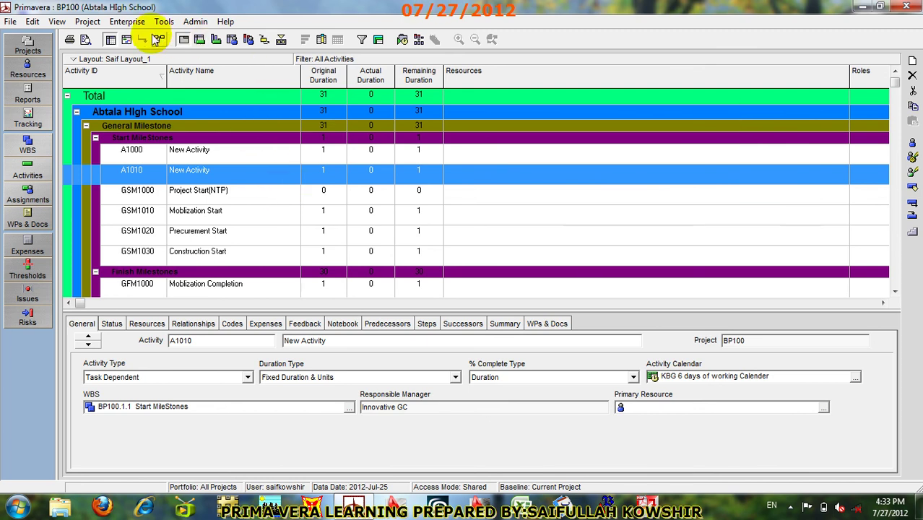
Step: Show the project details for BP100 with an adjusted pane size and open its defaults for new activities
click(27, 48)
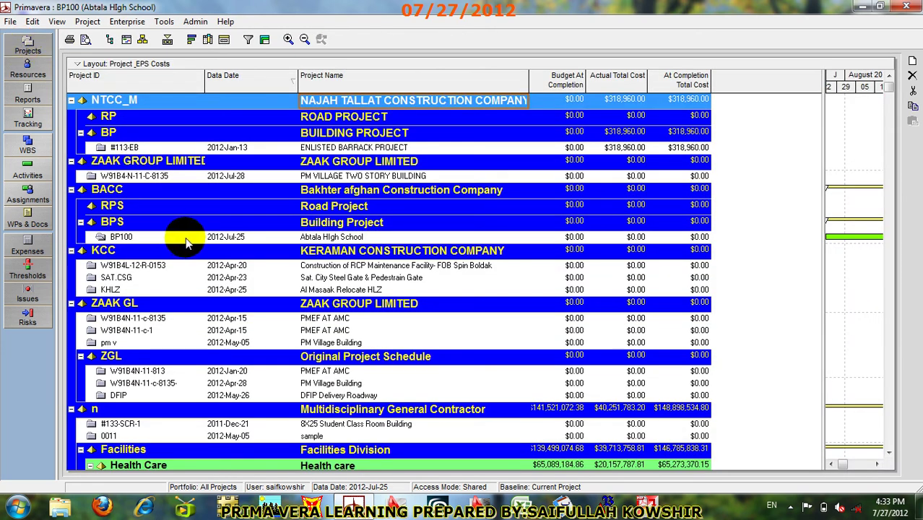
click(334, 239)
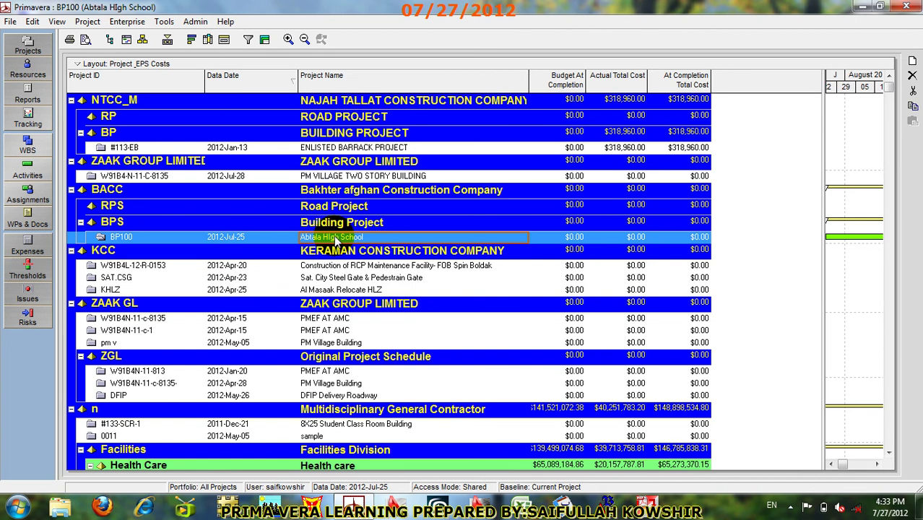
click(165, 38)
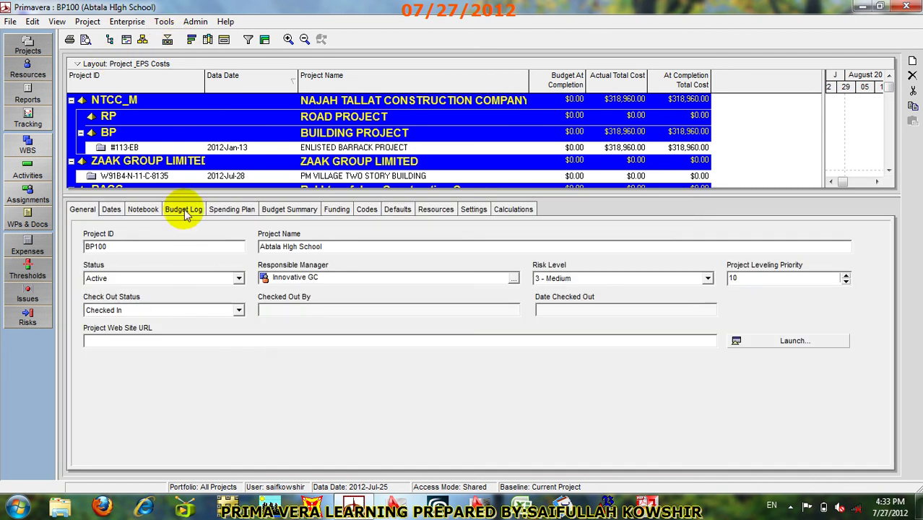
drag(229, 194, 231, 273)
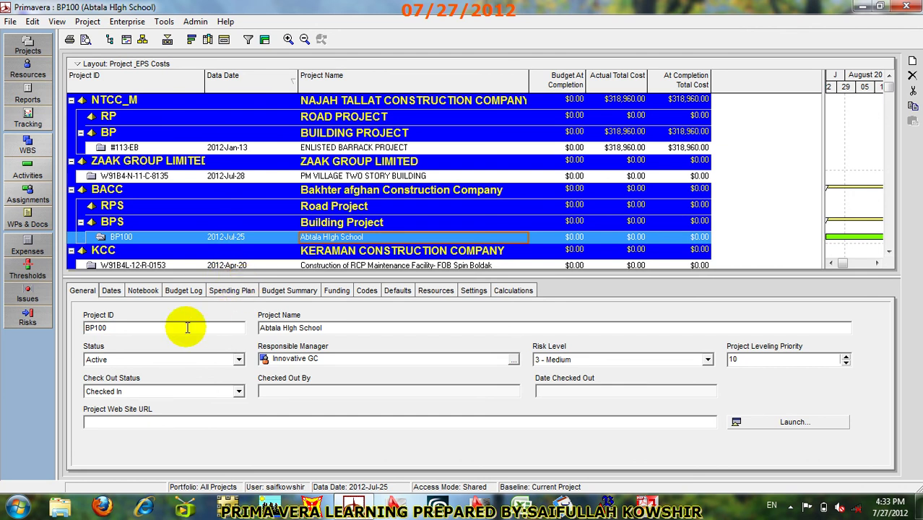
click(399, 293)
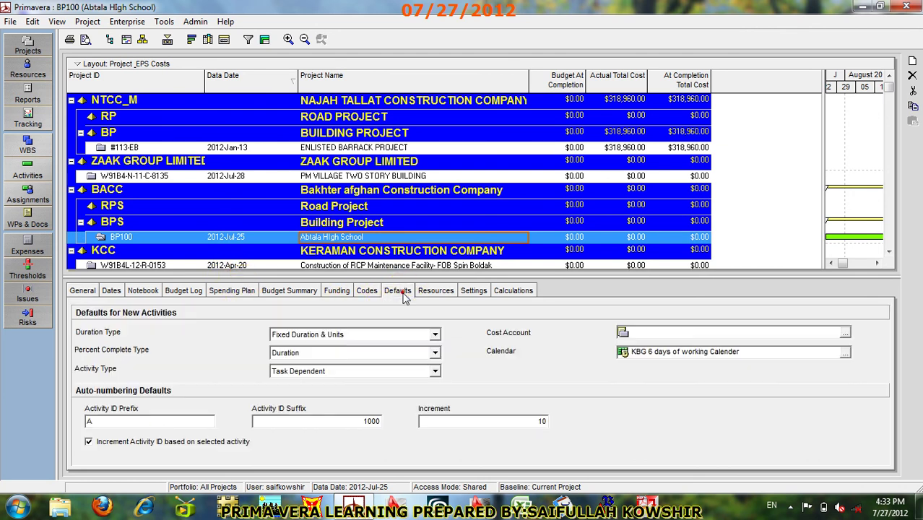
right_click(615, 304)
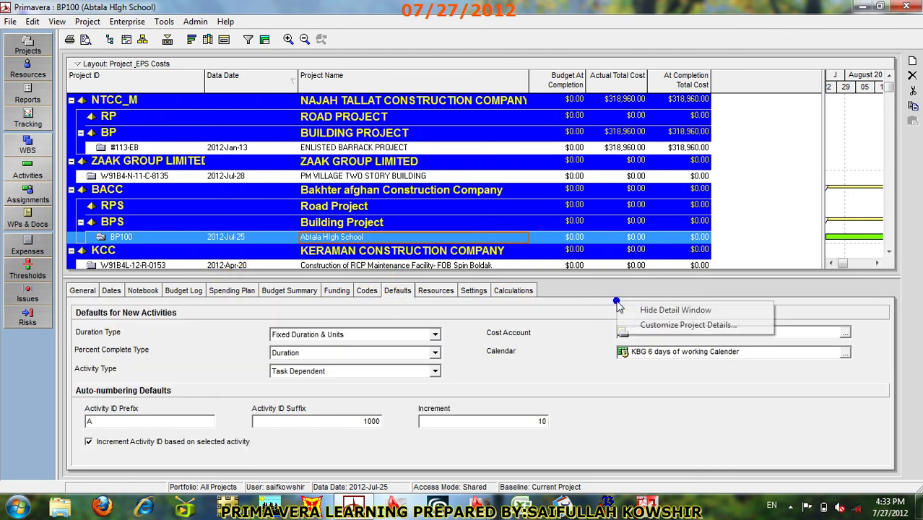
click(677, 326)
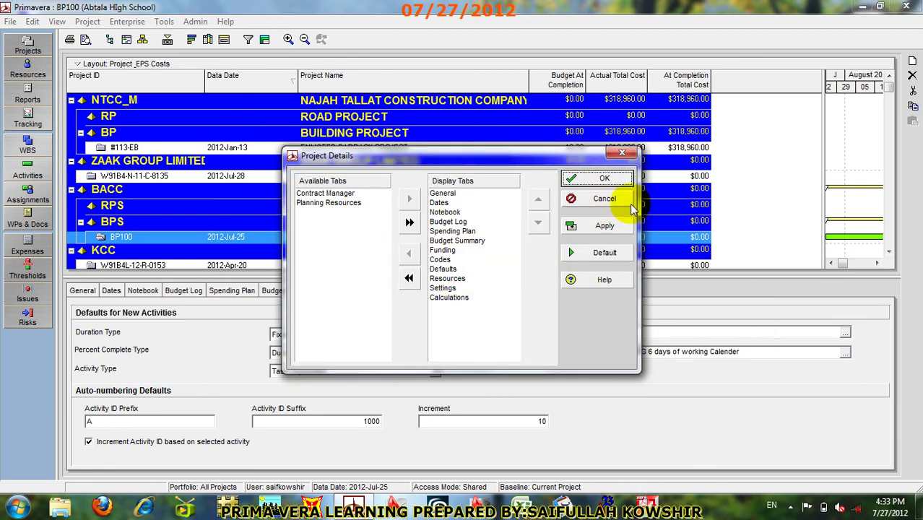
click(605, 199)
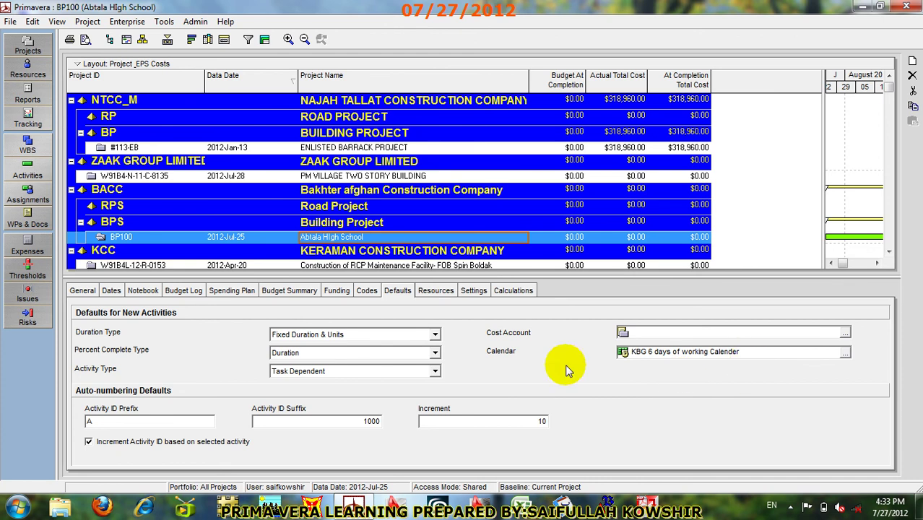
Step: Search the global calendars for "K" and set the project calendar KCC as the default for new activities
click(845, 352)
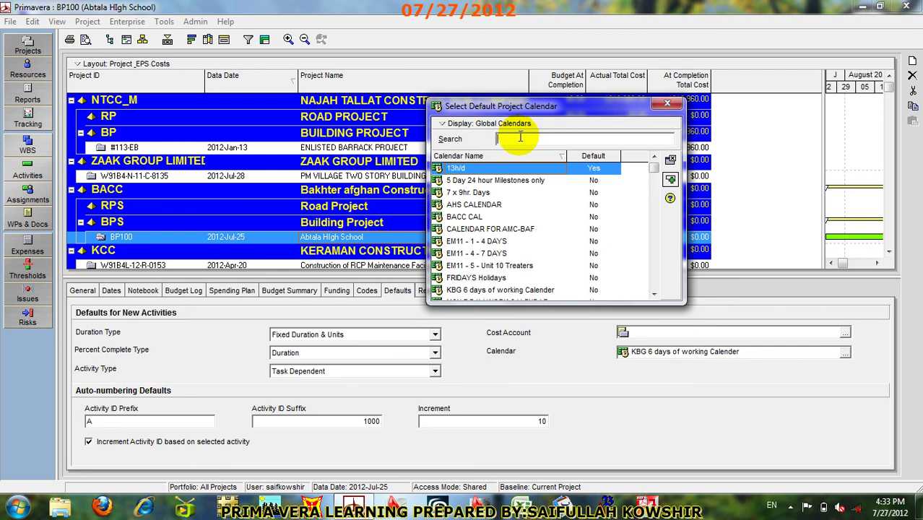
text(K)
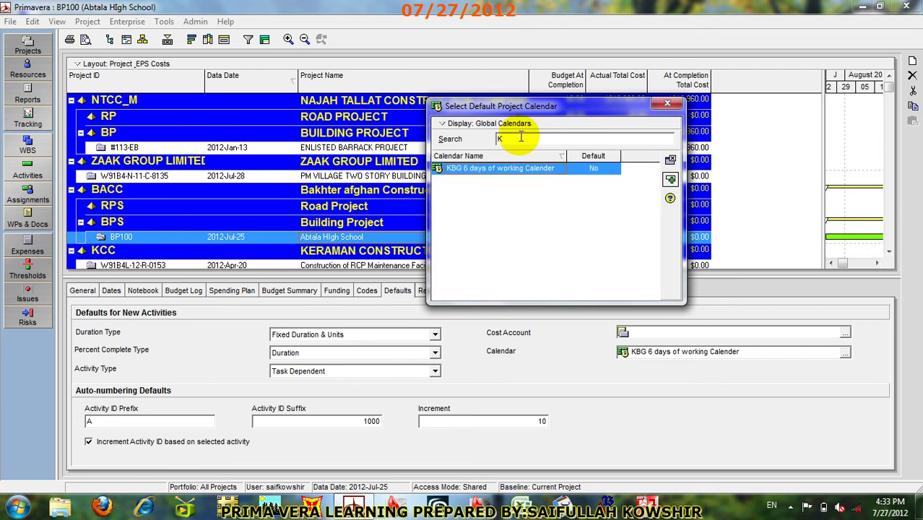
key(BackSpace)
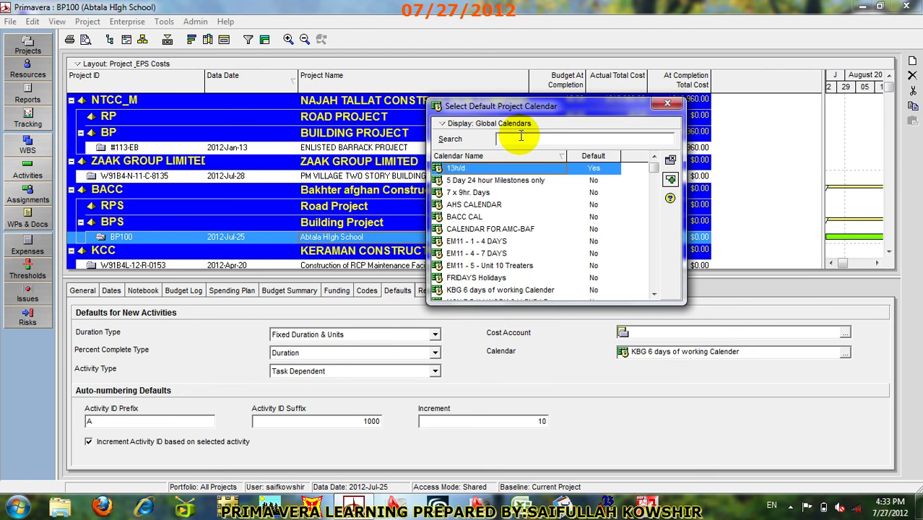
text(k)
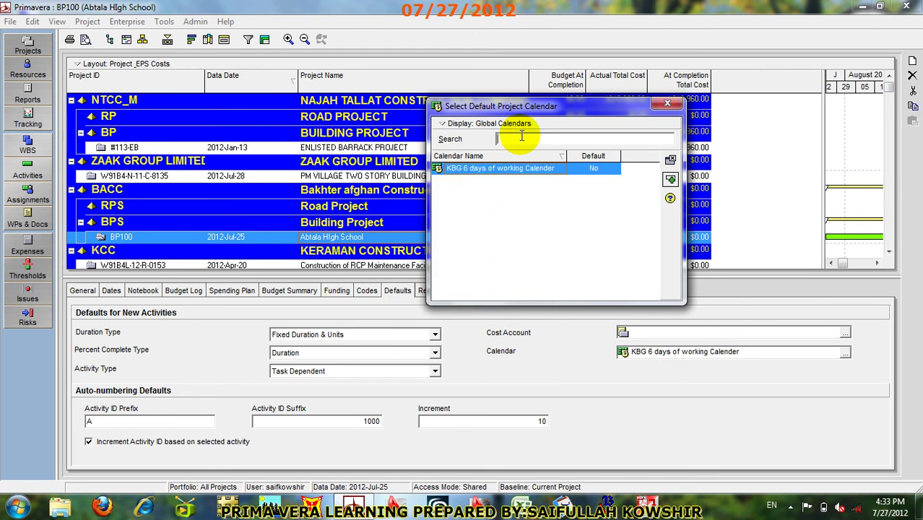
key(BackSpace)
key(BackSpace)
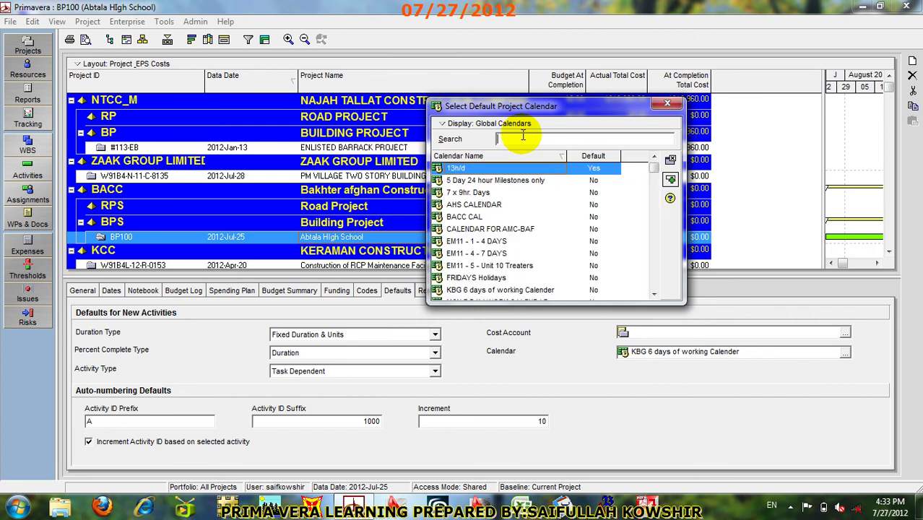
click(460, 123)
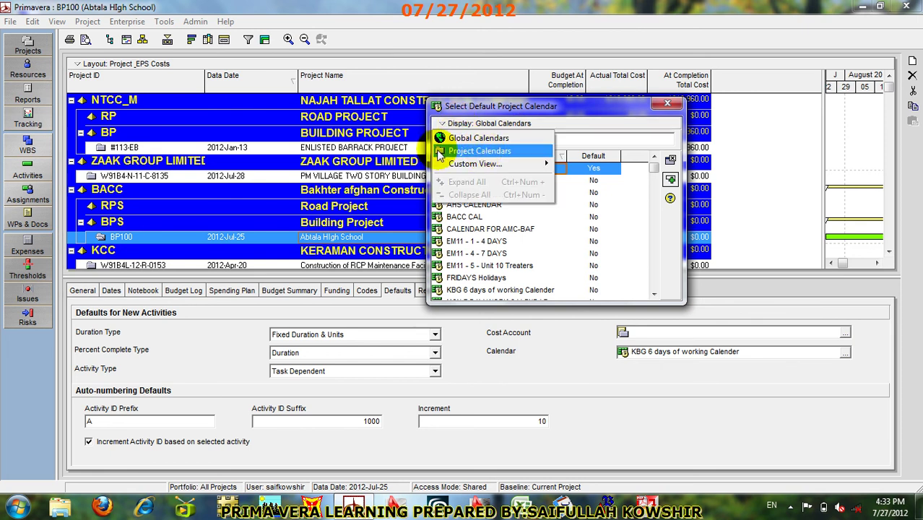
click(492, 151)
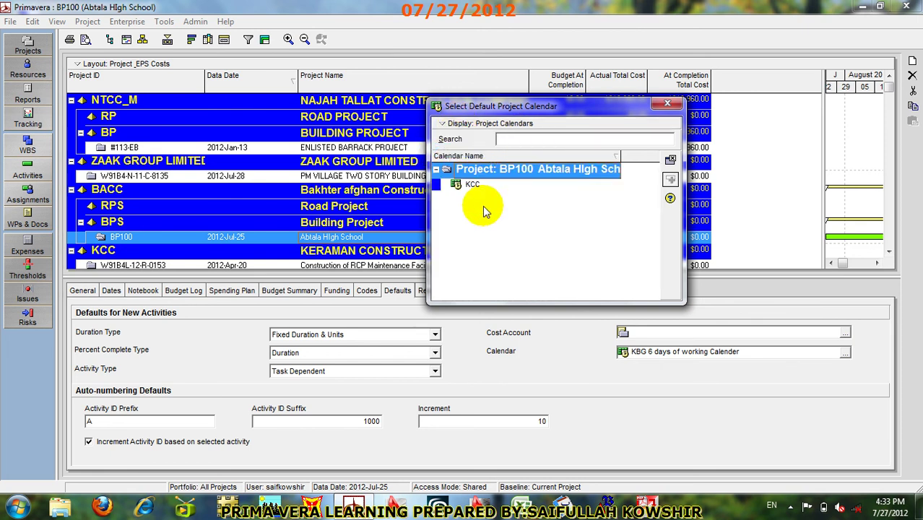
click(480, 184)
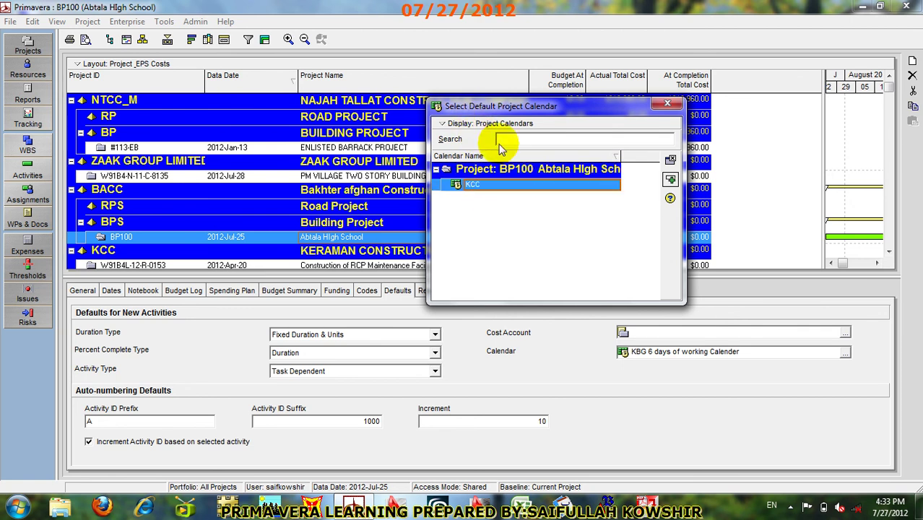
click(671, 179)
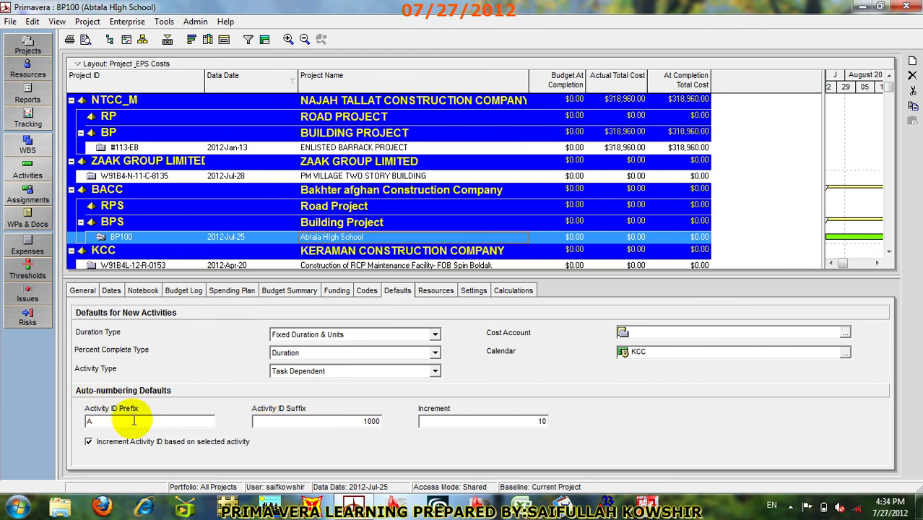
Step: Set the auto-numbering defaults to activity ID prefix B, suffix 100 and increment 20
drag(94, 421, 56, 419)
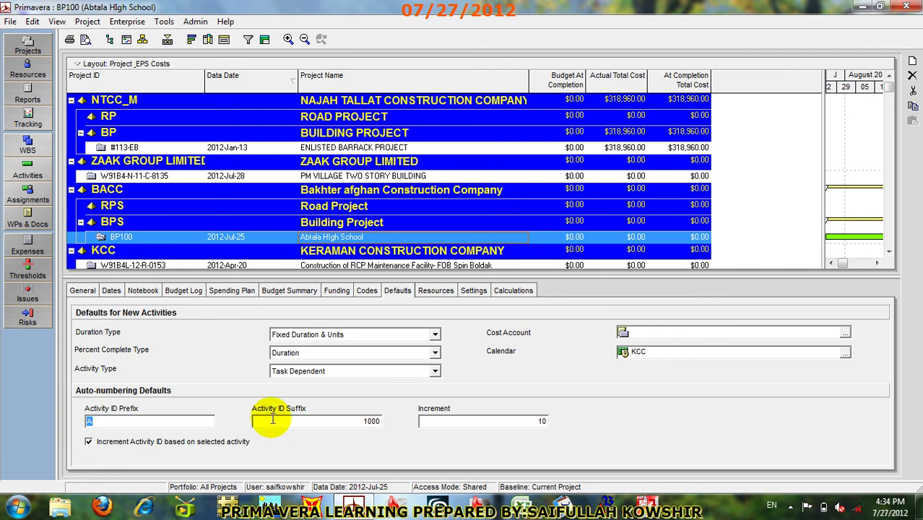
text(B)
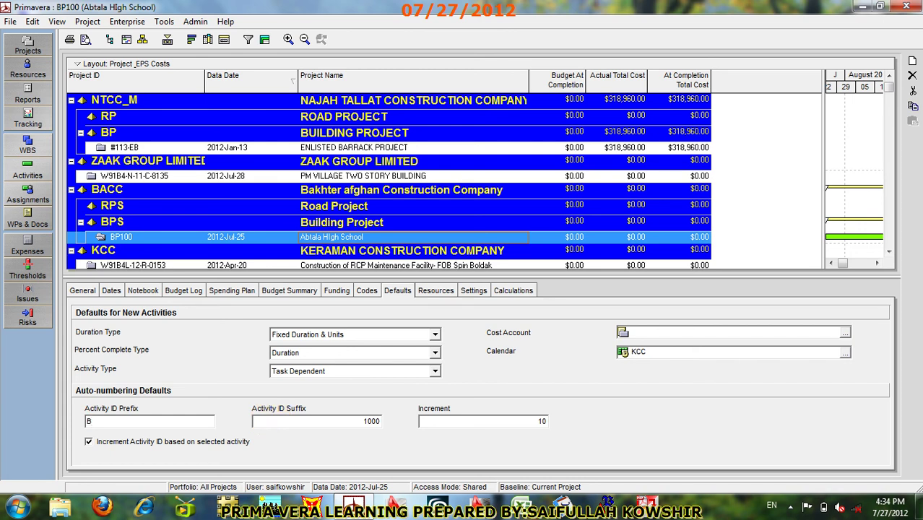
click(291, 423)
drag(307, 421, 244, 419)
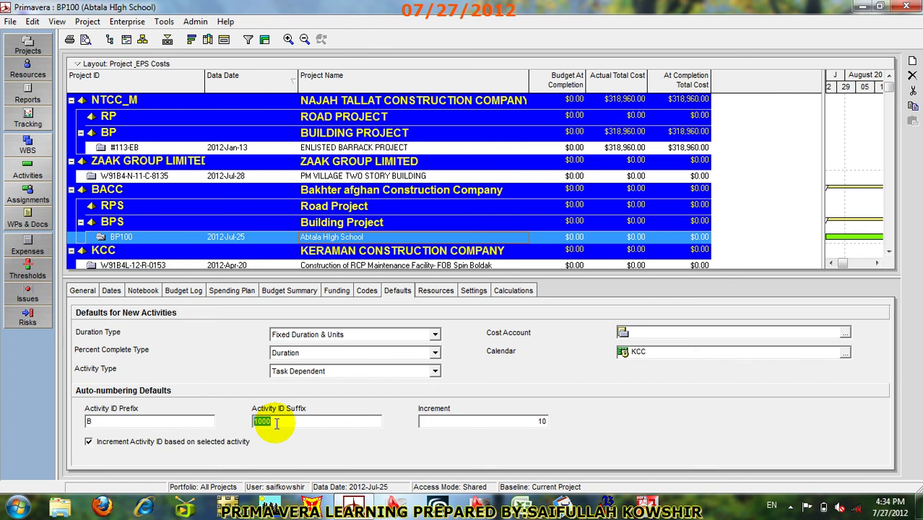
text(100)
click(428, 420)
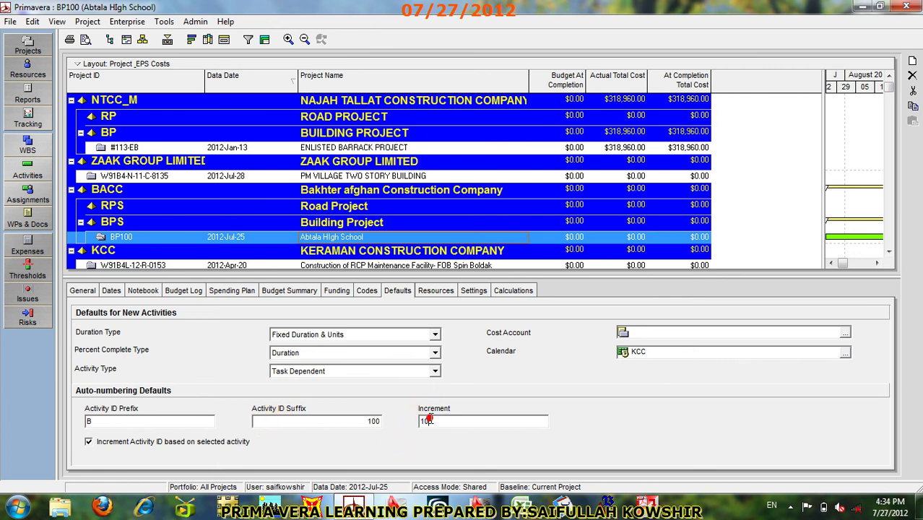
text(20)
click(350, 423)
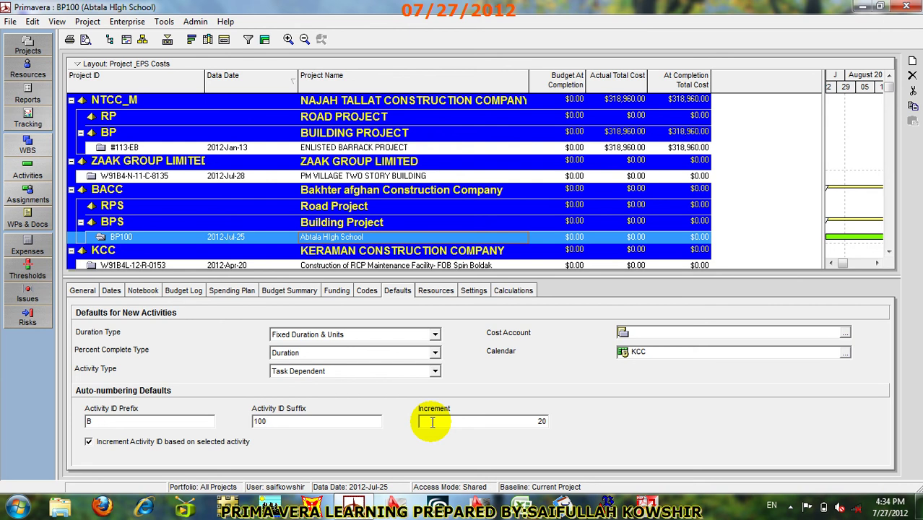
Step: Open the BP100 project to show its activities
click(143, 241)
right_click(144, 240)
click(189, 188)
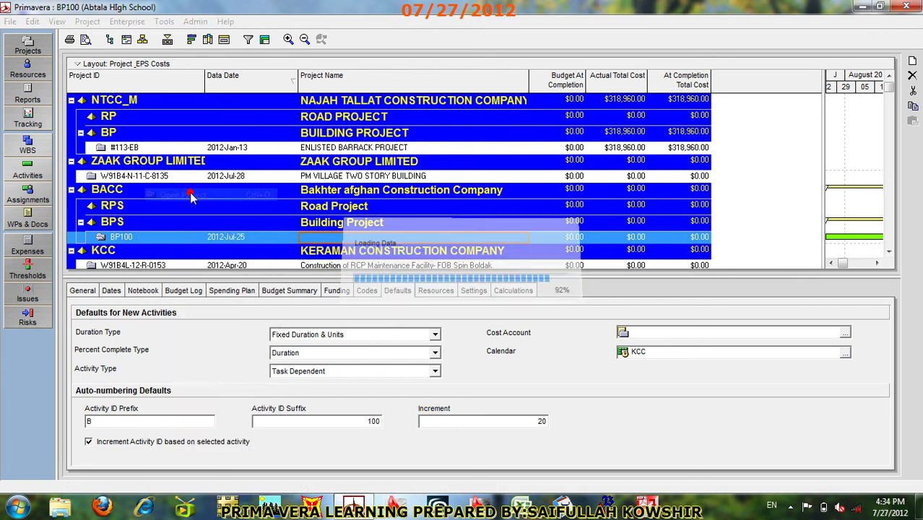
scroll(429, 190, down, 1)
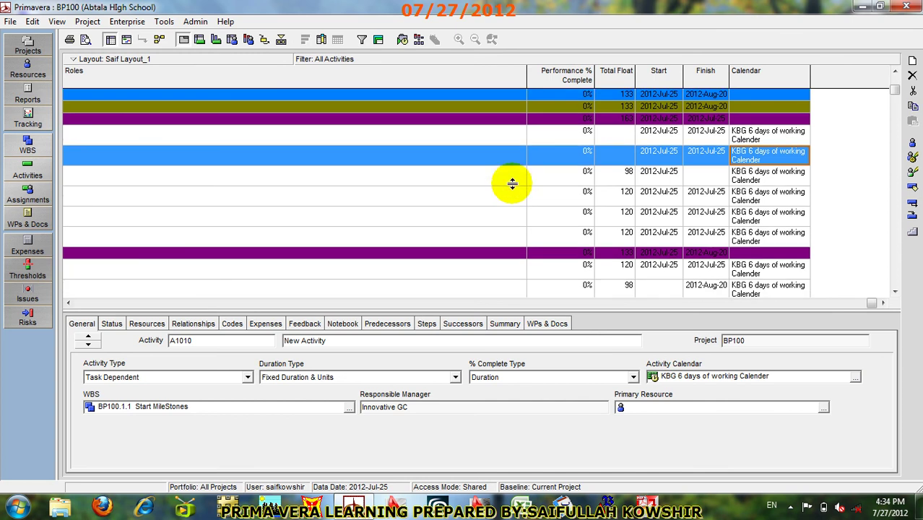
Step: Open the Zaak Group Layout for the activities and widen the activity table over the Gantt chart
click(57, 22)
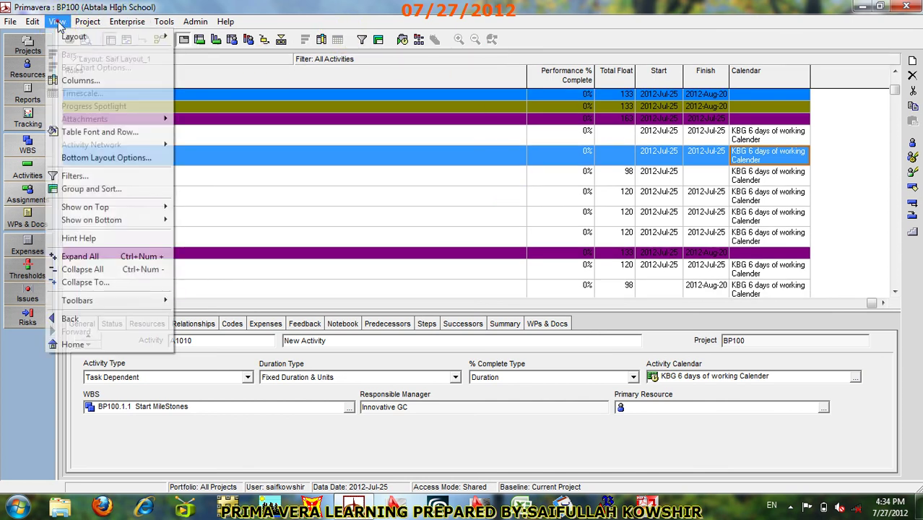
mouse_move(116, 36)
click(196, 37)
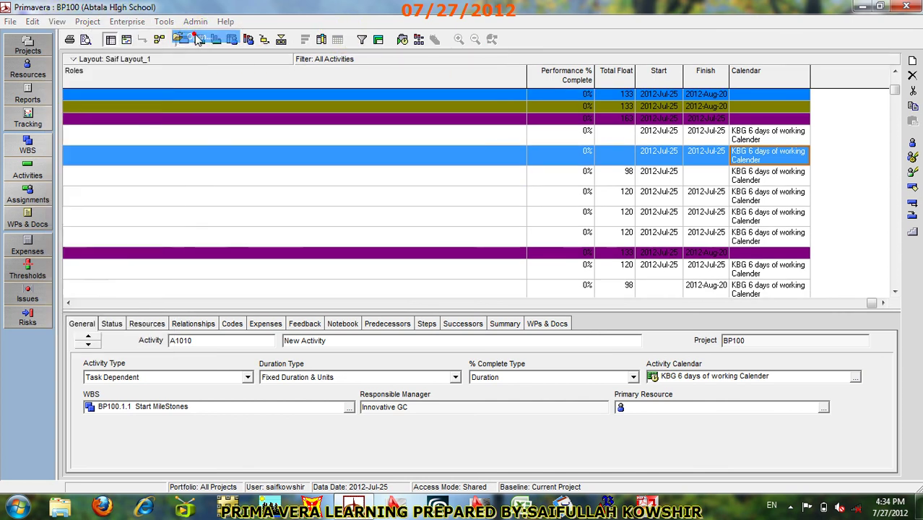
click(481, 289)
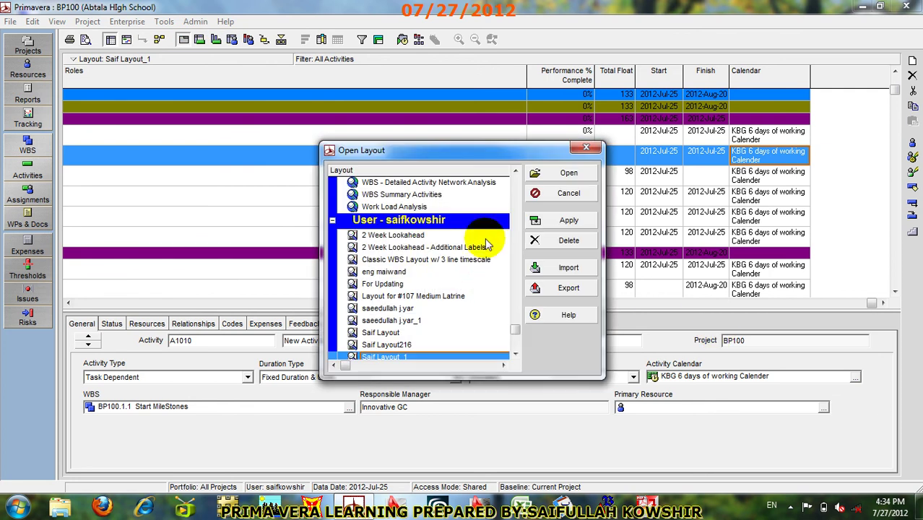
scroll(435, 347, down, 1)
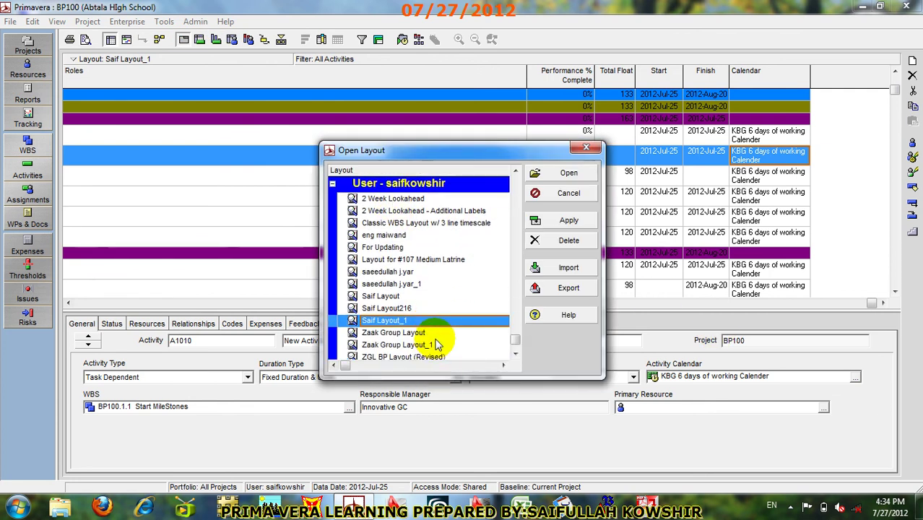
click(422, 333)
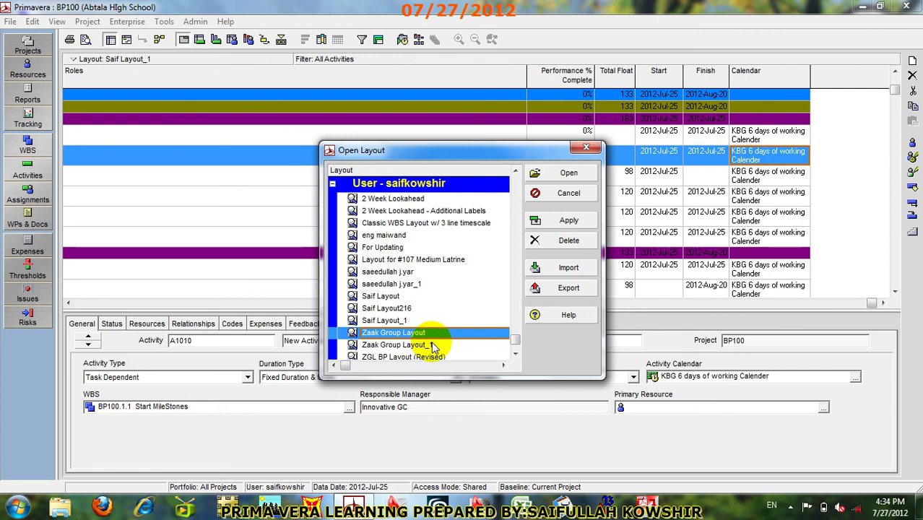
scroll(436, 344, down, 1)
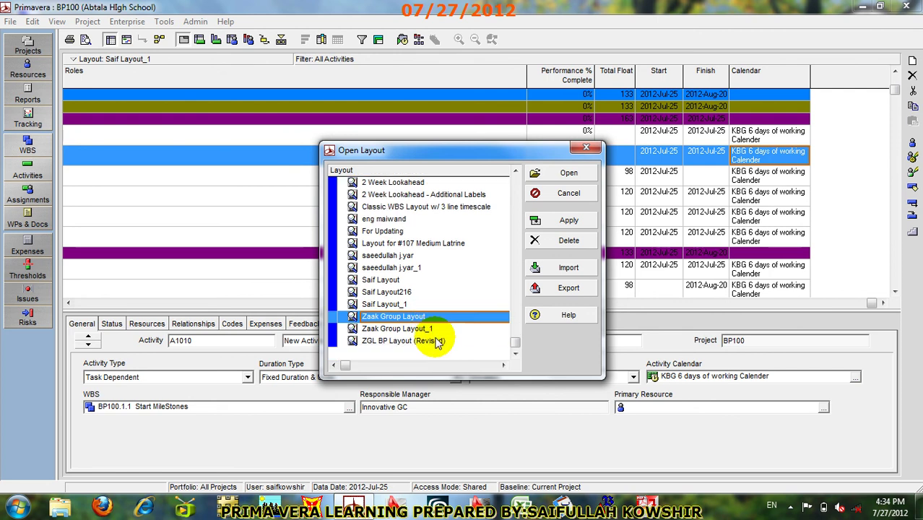
click(567, 222)
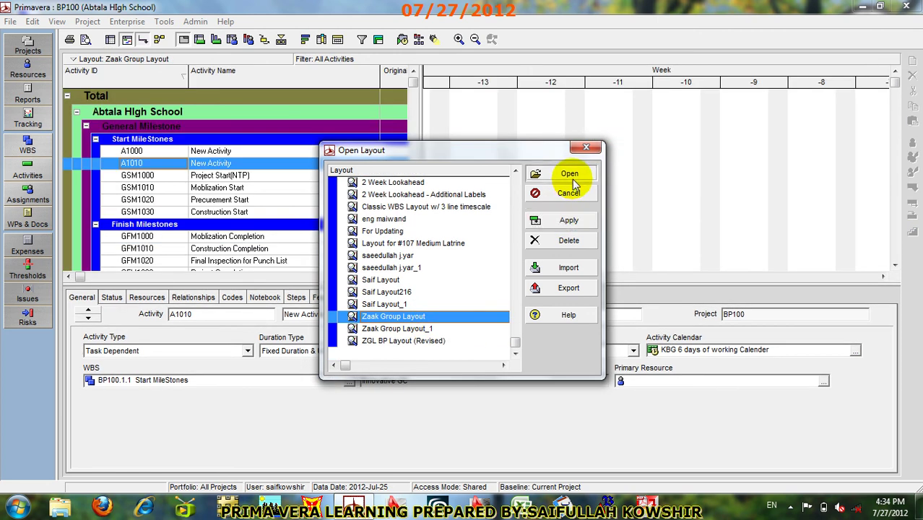
click(568, 173)
drag(418, 207, 582, 207)
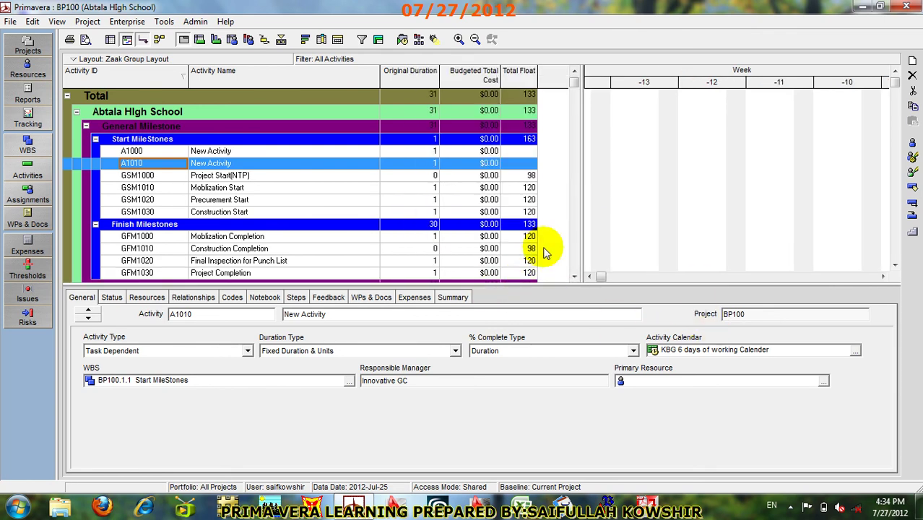
right_click(555, 182)
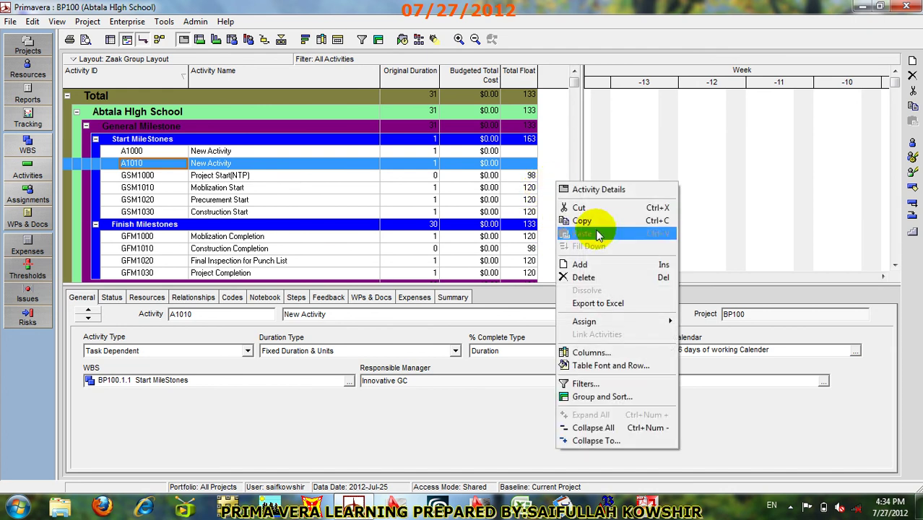
Step: Try Zaak Group Layout_1 on the activities, and apply Saif Layout instead
click(61, 22)
mouse_move(101, 37)
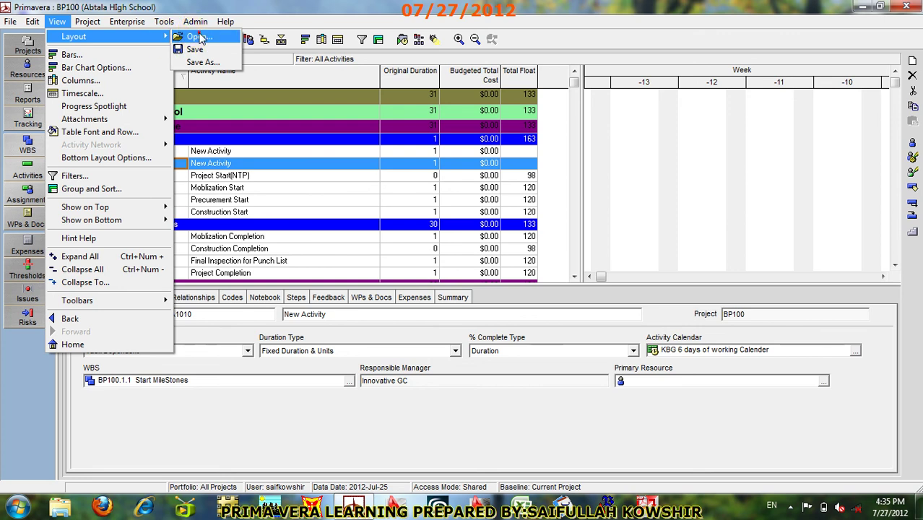
click(194, 33)
click(464, 289)
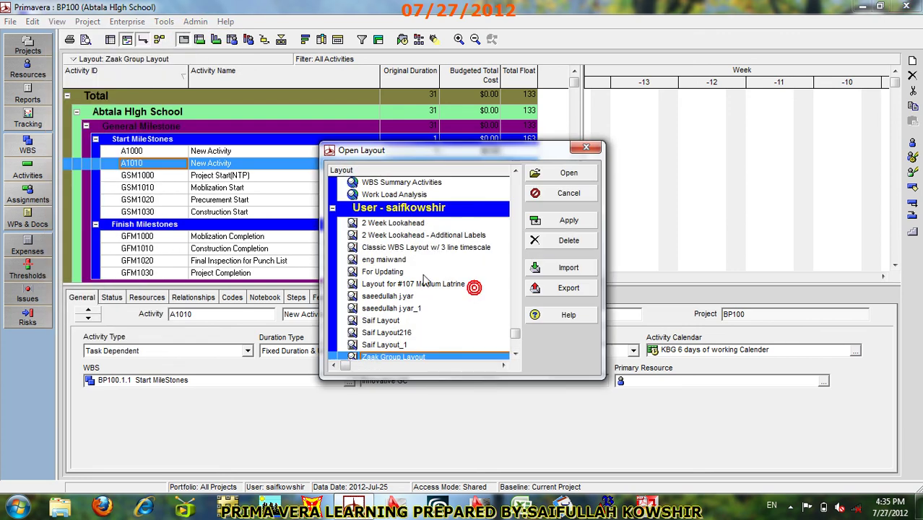
scroll(427, 220, down, 3)
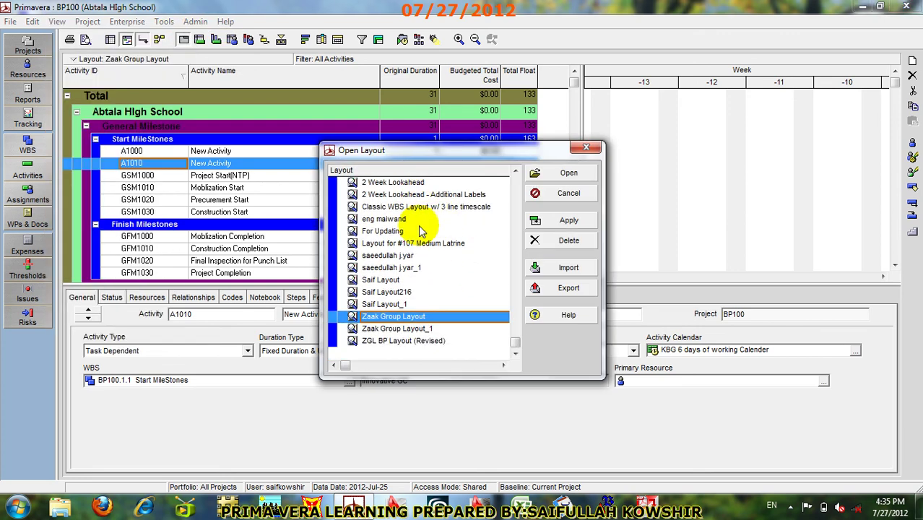
click(427, 333)
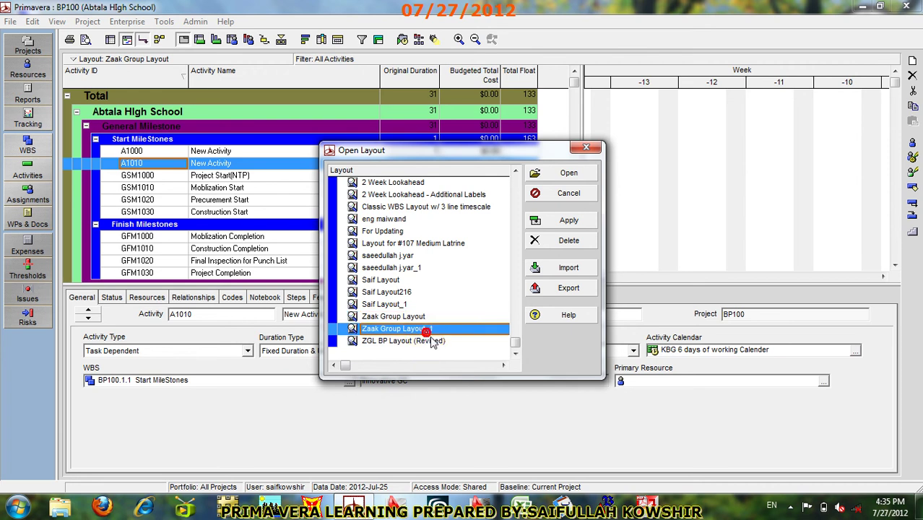
click(569, 223)
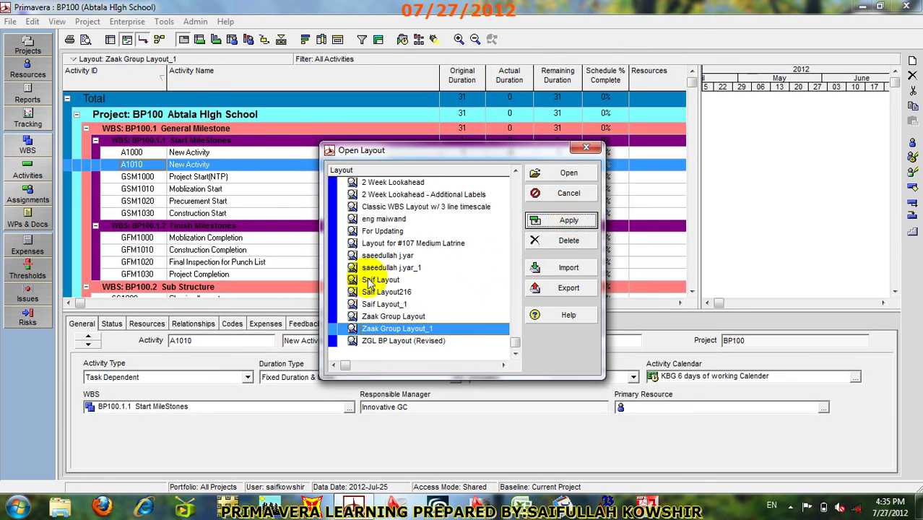
click(369, 281)
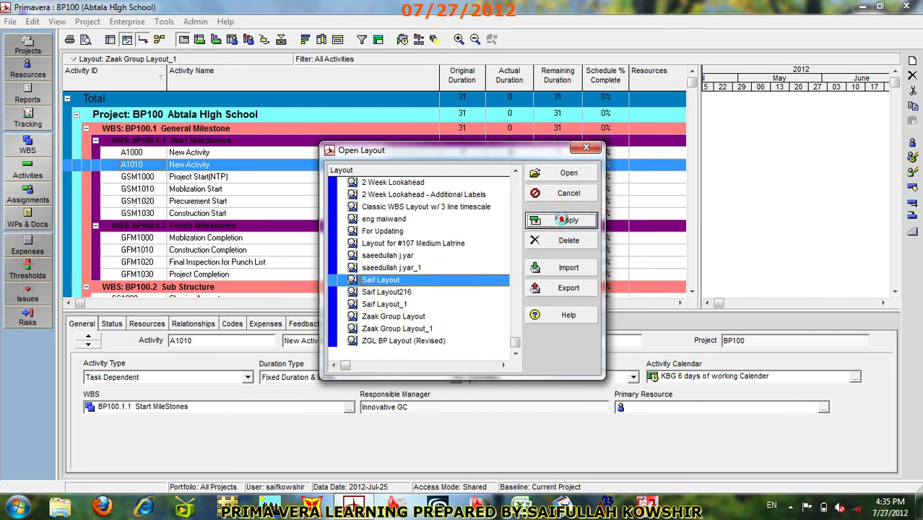
click(564, 223)
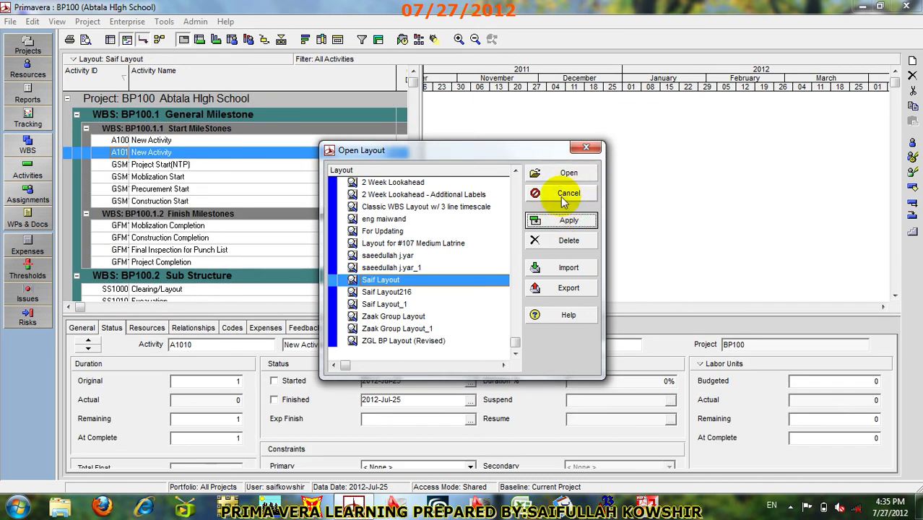
click(567, 193)
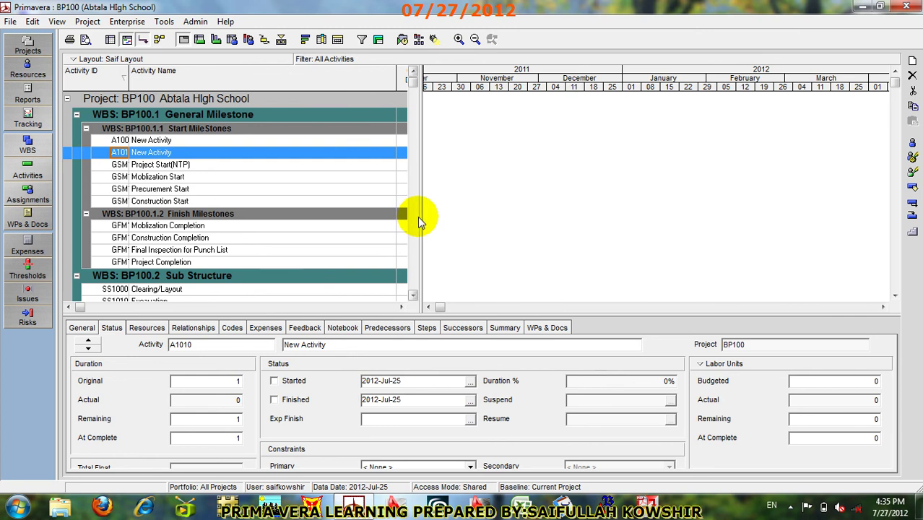
Step: Find the Calendar field among the available activity columns and add it to the selected columns
drag(418, 216, 771, 207)
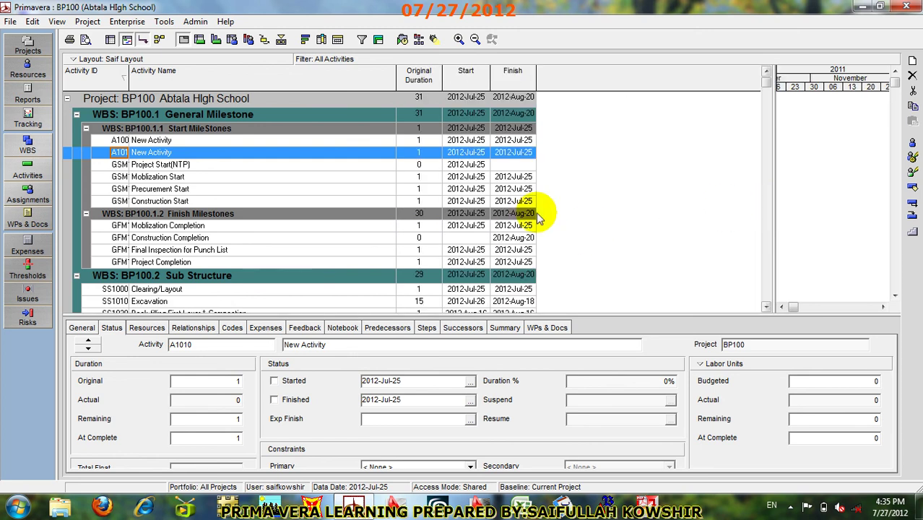
right_click(615, 131)
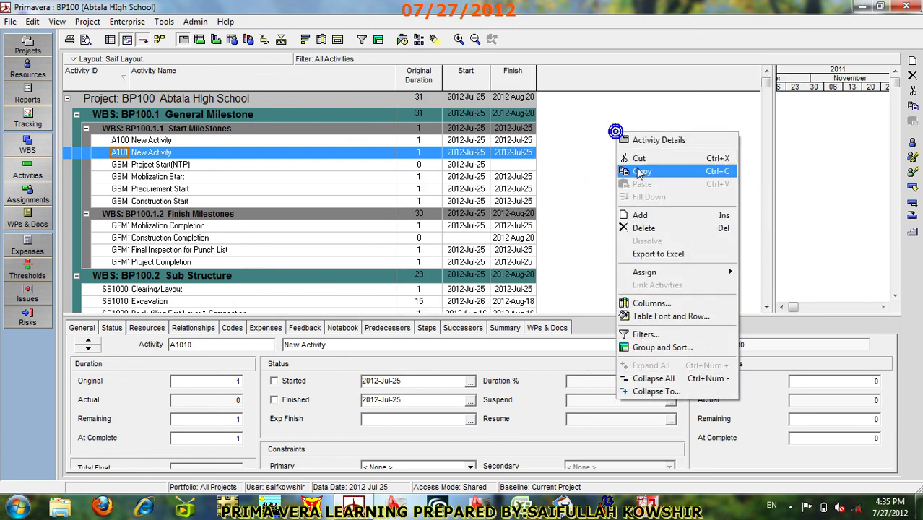
click(652, 303)
right_click(181, 166)
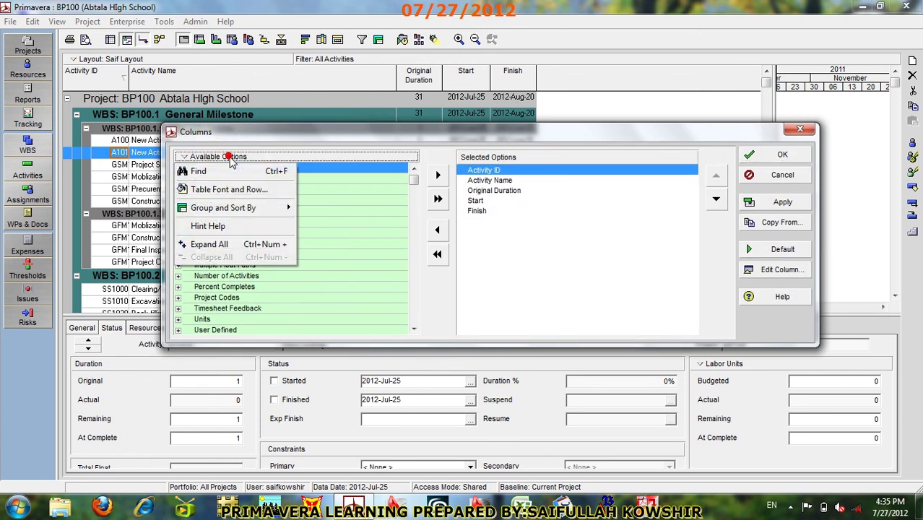
click(237, 170)
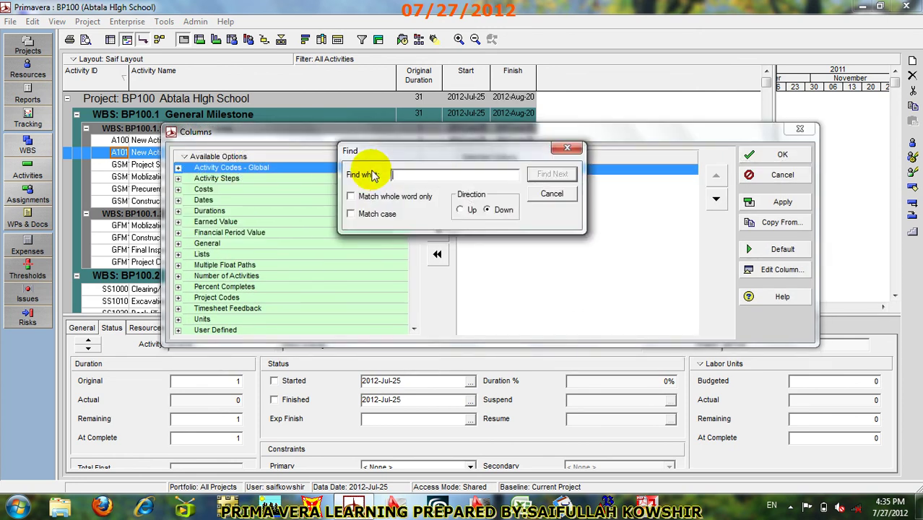
text(calen)
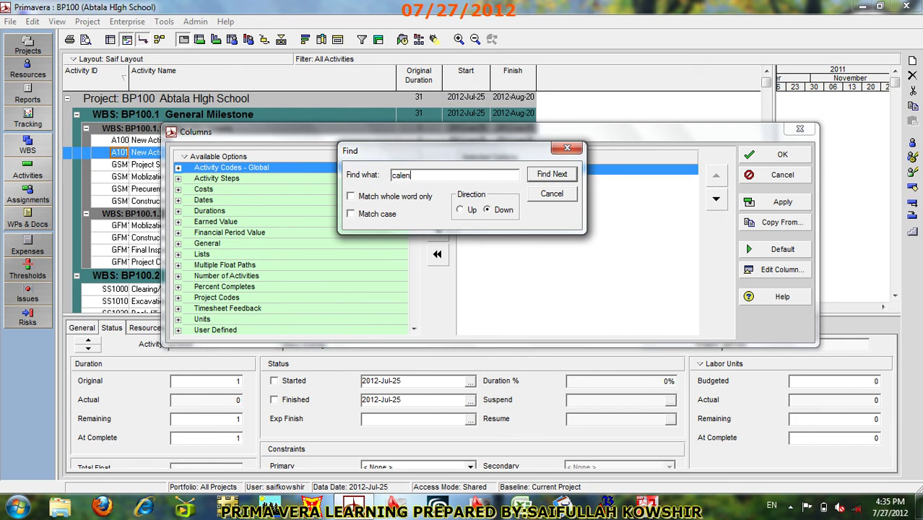
text(dar)
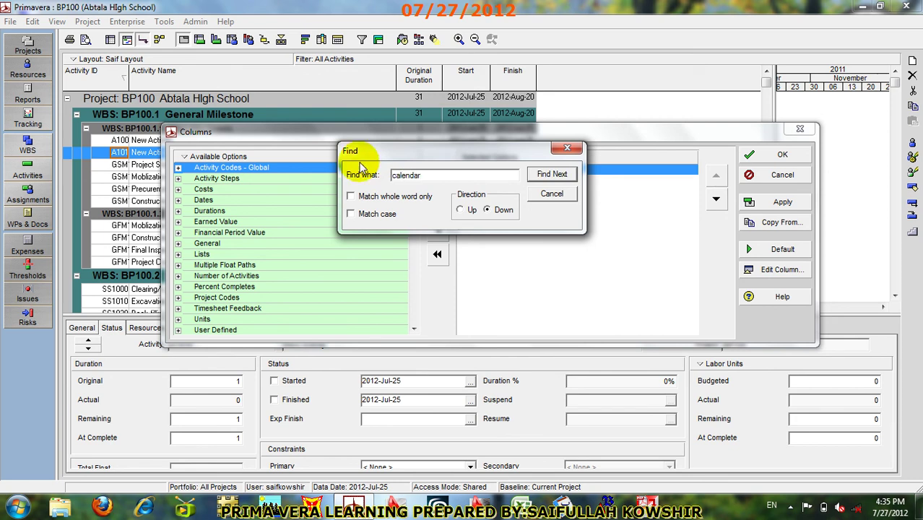
click(552, 174)
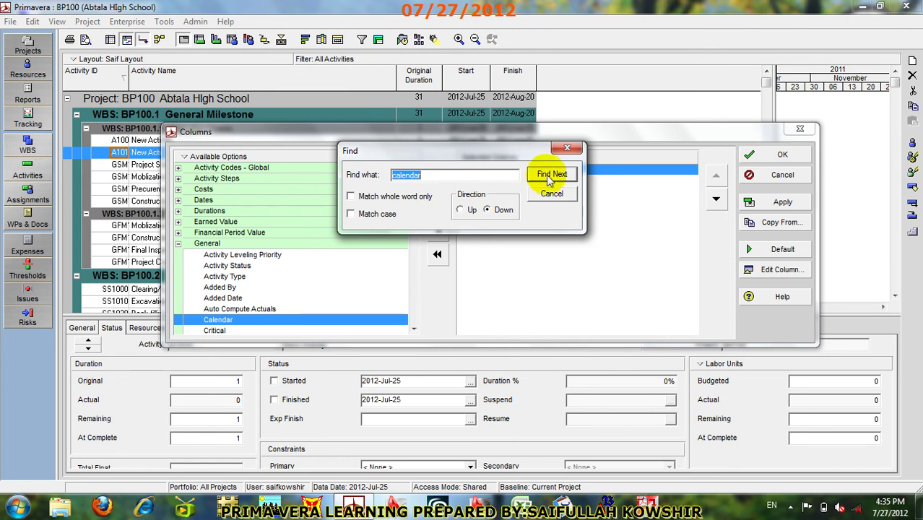
click(553, 195)
click(437, 174)
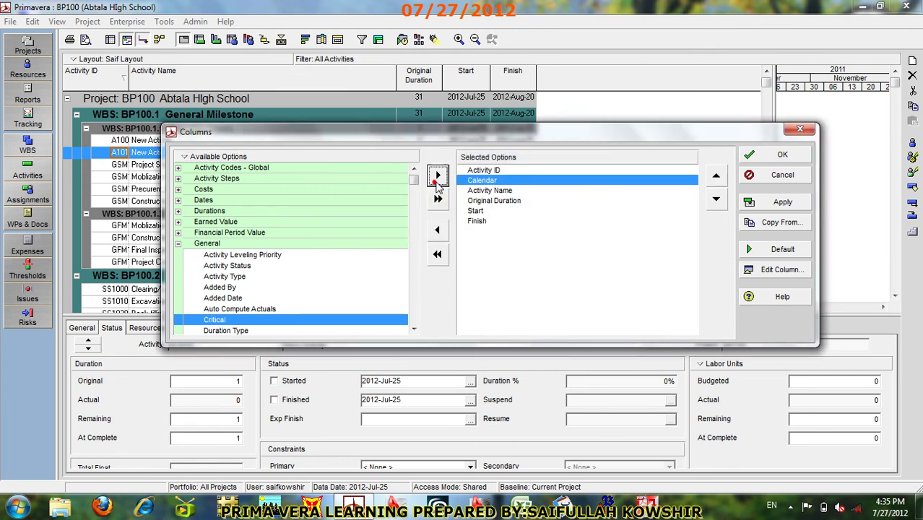
Step: Place the Calendar column after Finish and apply the column selection to the activity table
click(716, 200)
click(716, 200)
click(716, 200)
click(716, 200)
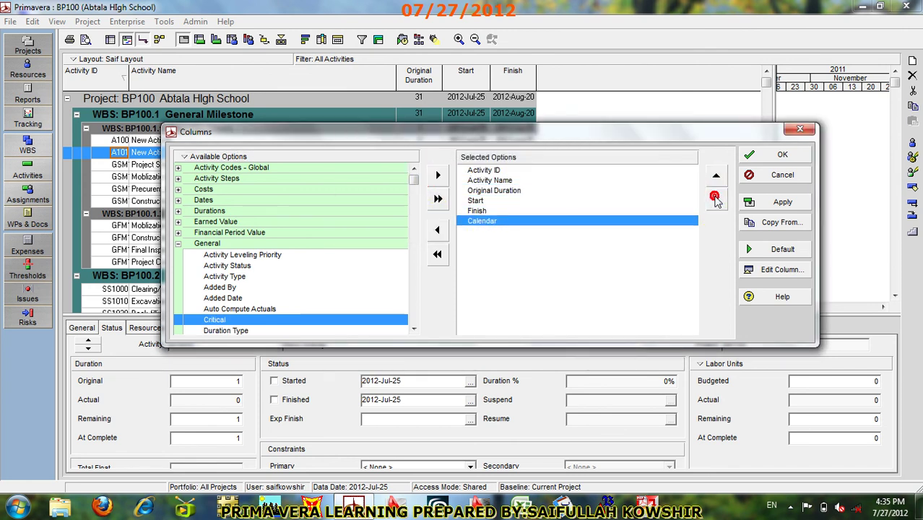
click(787, 208)
click(780, 155)
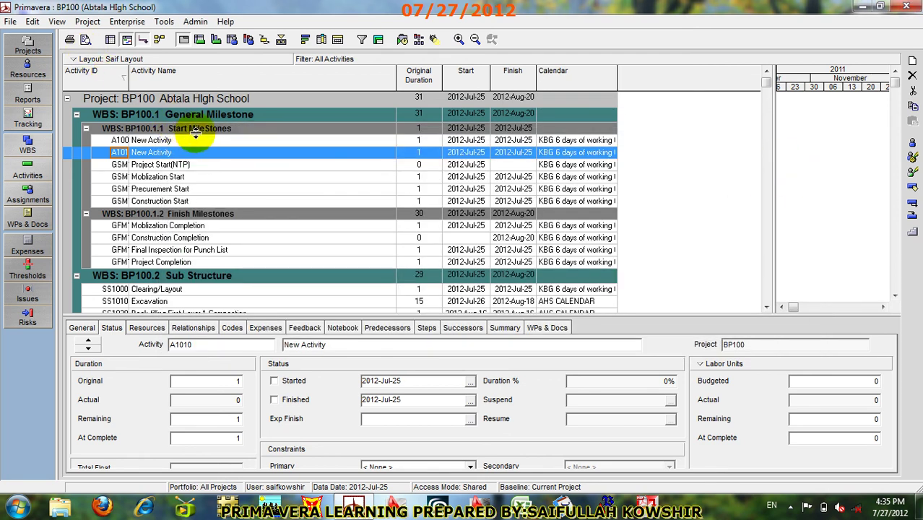
Step: Add a new activity under the Start MileStones WBS, check its calendar, and widen the Activity ID column
click(200, 130)
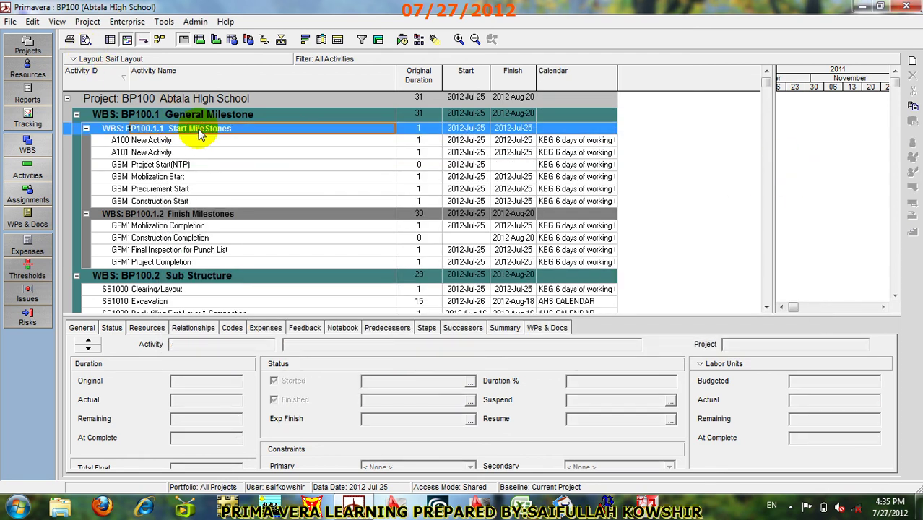
right_click(241, 128)
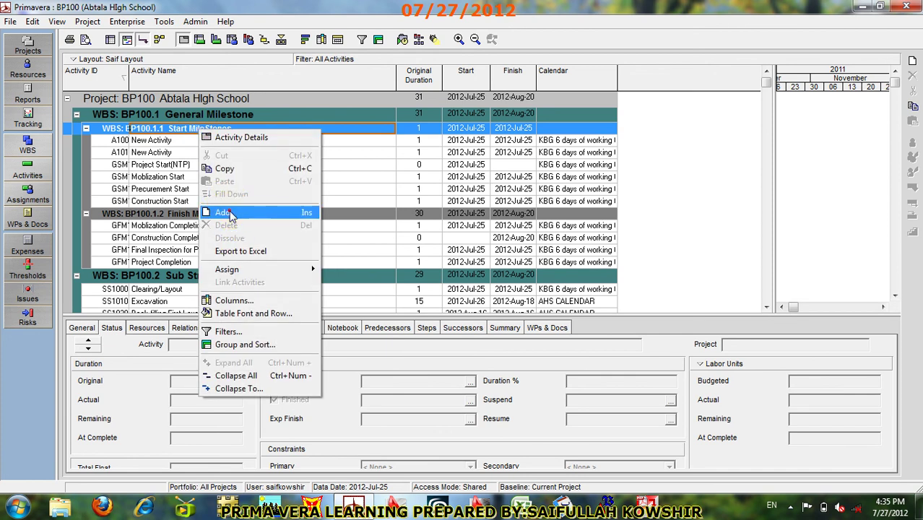
click(228, 209)
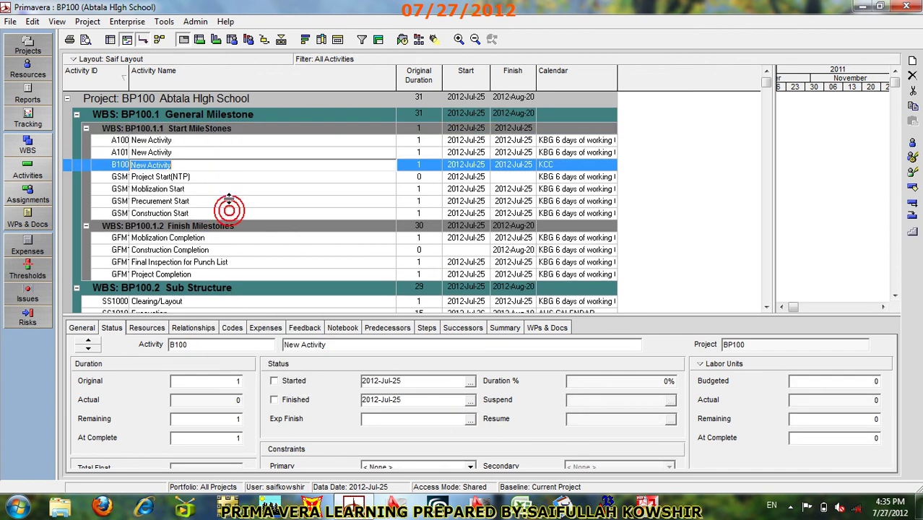
click(567, 167)
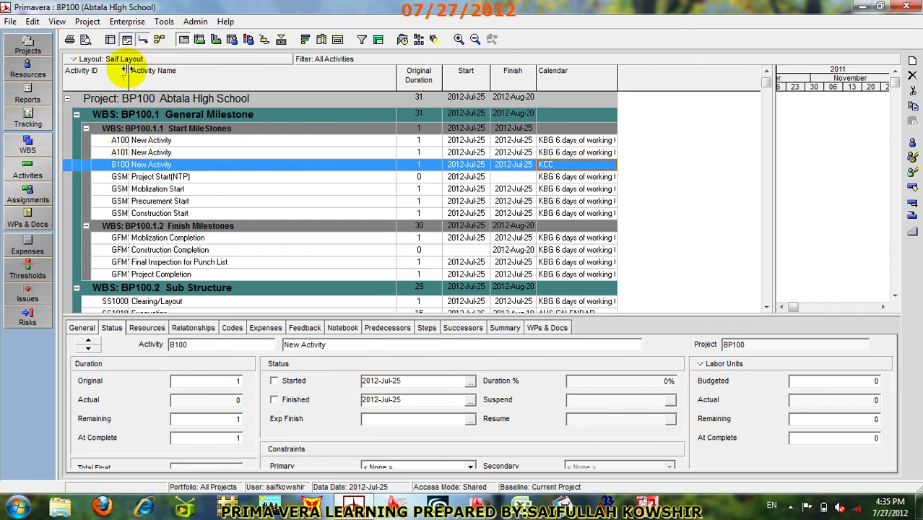
drag(130, 70, 210, 70)
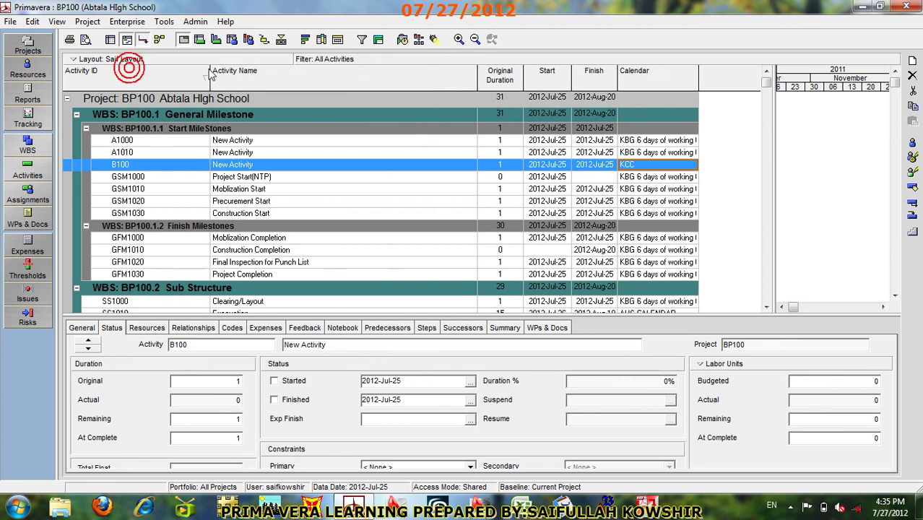
Step: Add a second new activity under the Start MileStones WBS and check its ID and calendar
click(202, 133)
right_click(201, 131)
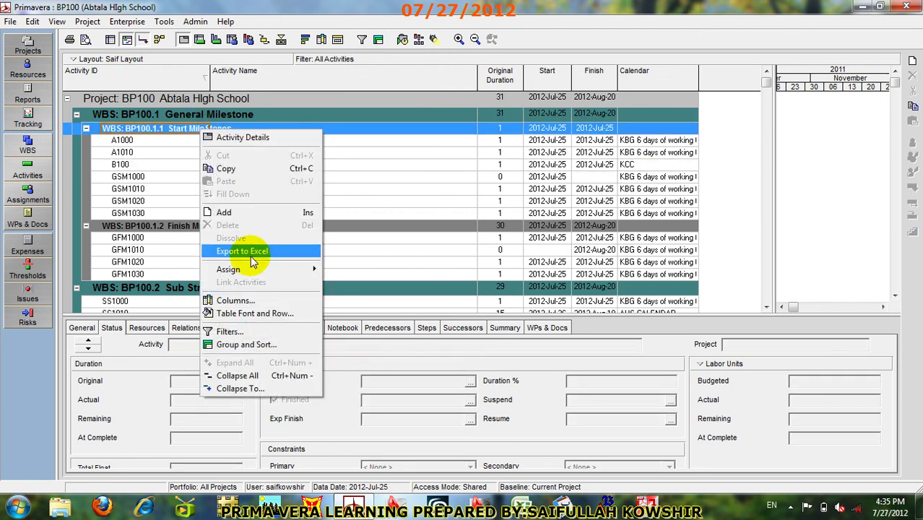
click(241, 214)
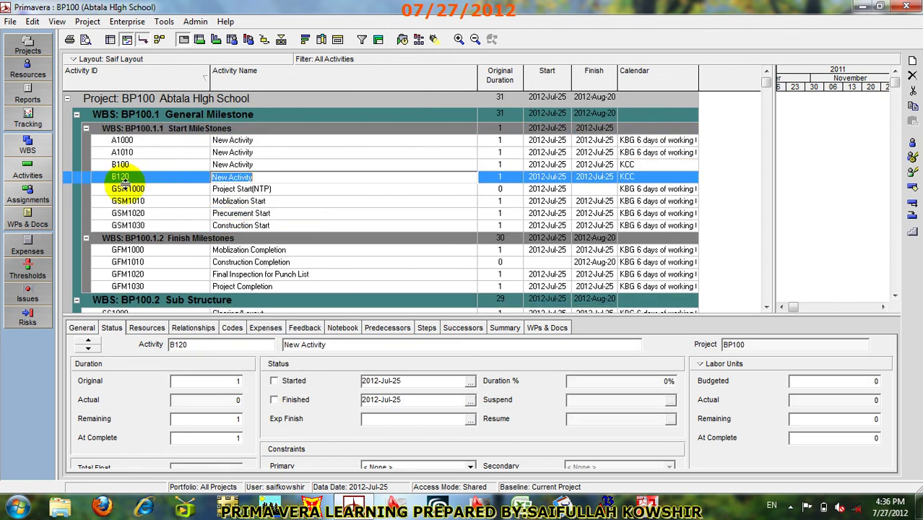
click(644, 180)
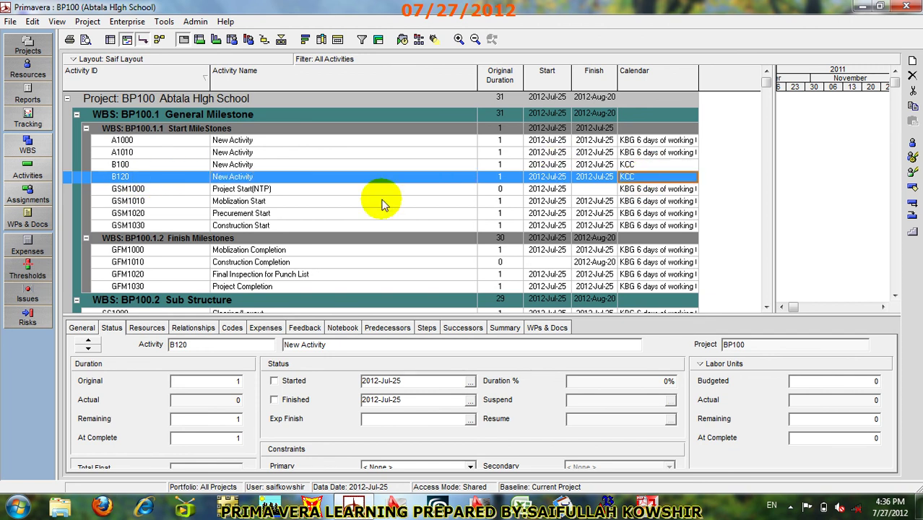
Step: Add a new activity with the Project Start(NTP) activity selected, keeping the default activity name
click(123, 189)
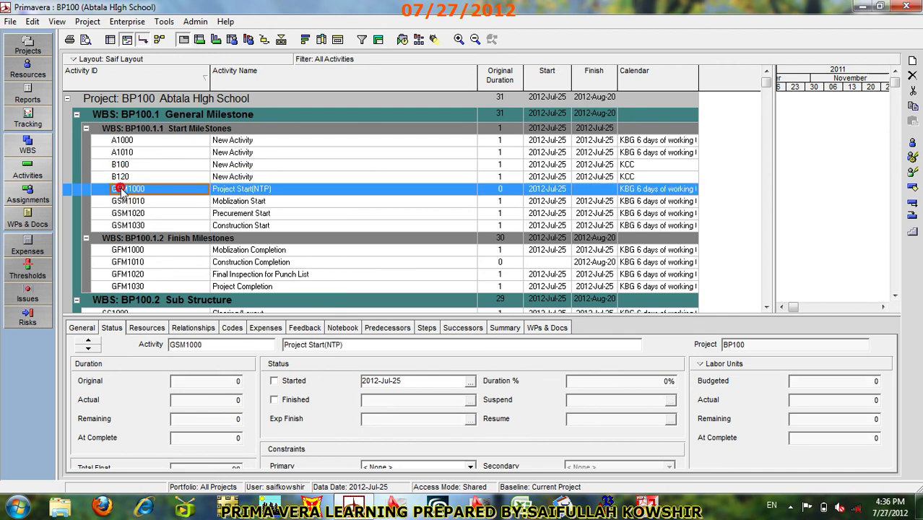
click(163, 200)
click(164, 189)
right_click(166, 190)
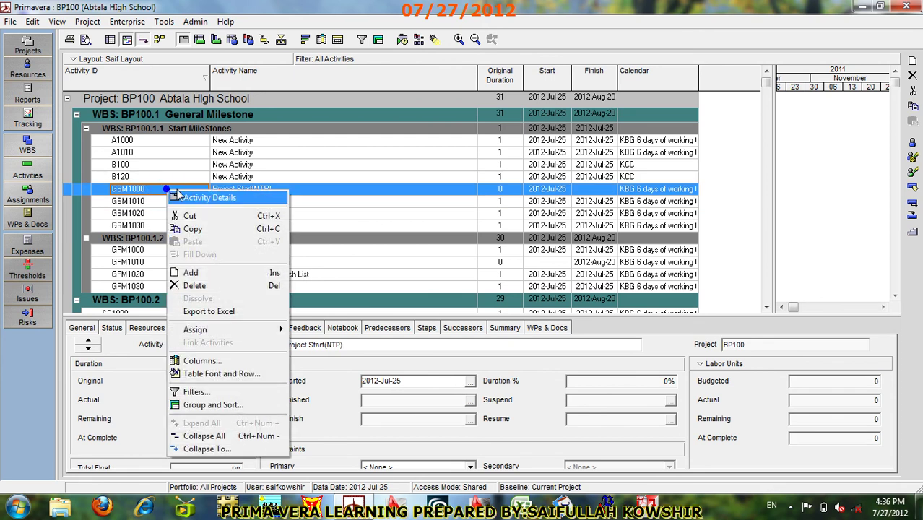
click(192, 273)
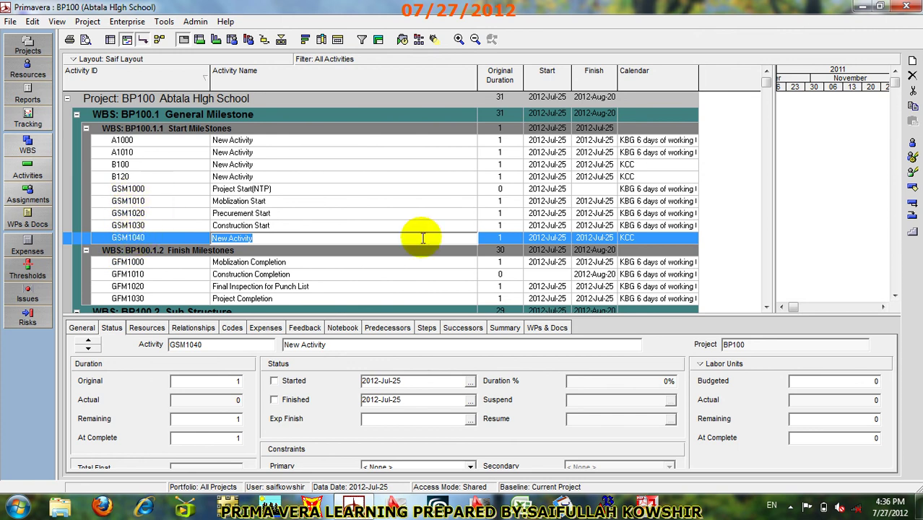
key(Return)
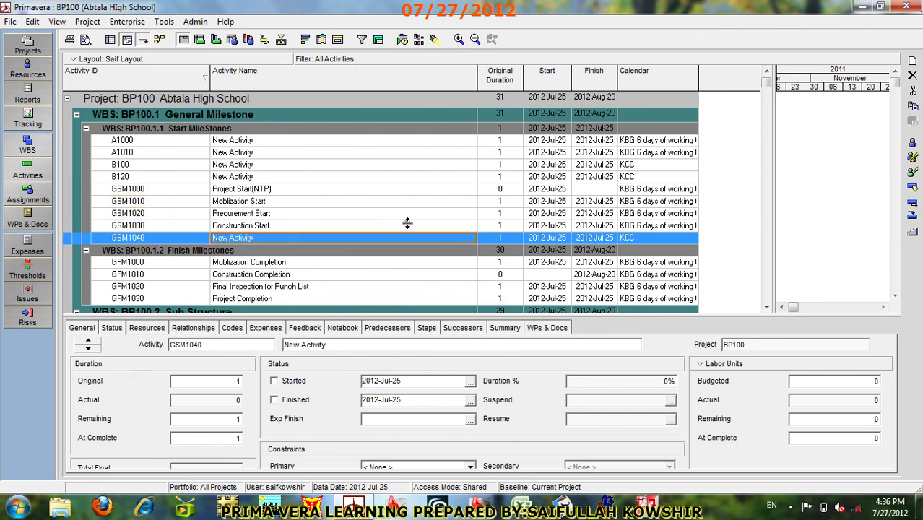
Step: Add another activity from the Start MileStones WBS band itself and check its ID and calendar
click(242, 140)
click(260, 129)
right_click(262, 130)
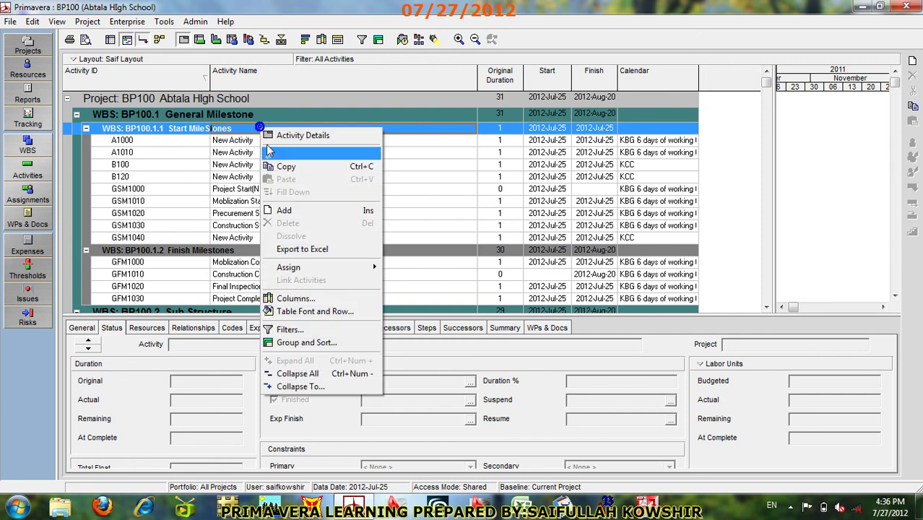
click(285, 210)
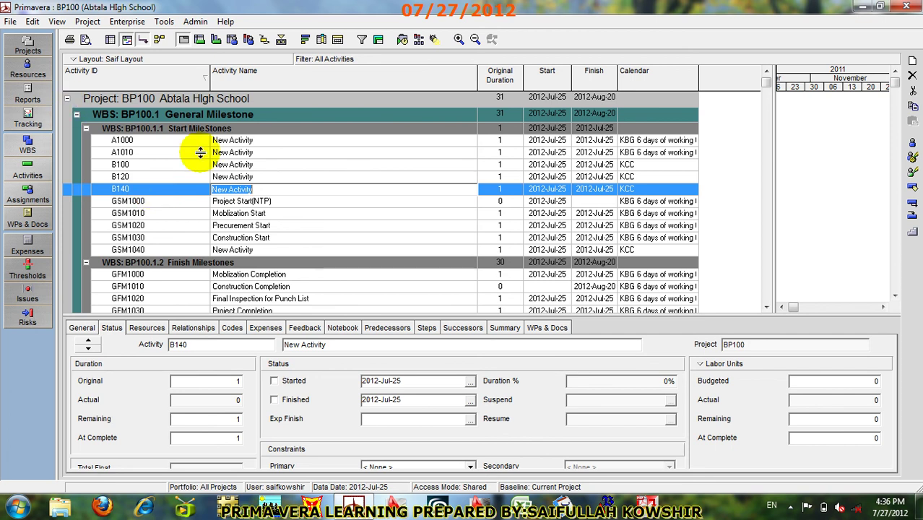
click(671, 192)
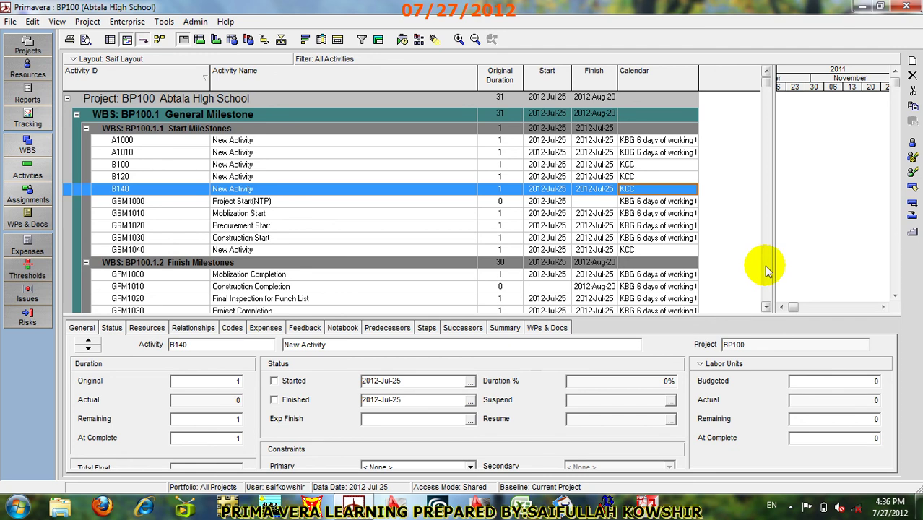
Step: Narrow the activity table and make 7 x 9hr. Days the default global calendar
drag(773, 262, 592, 262)
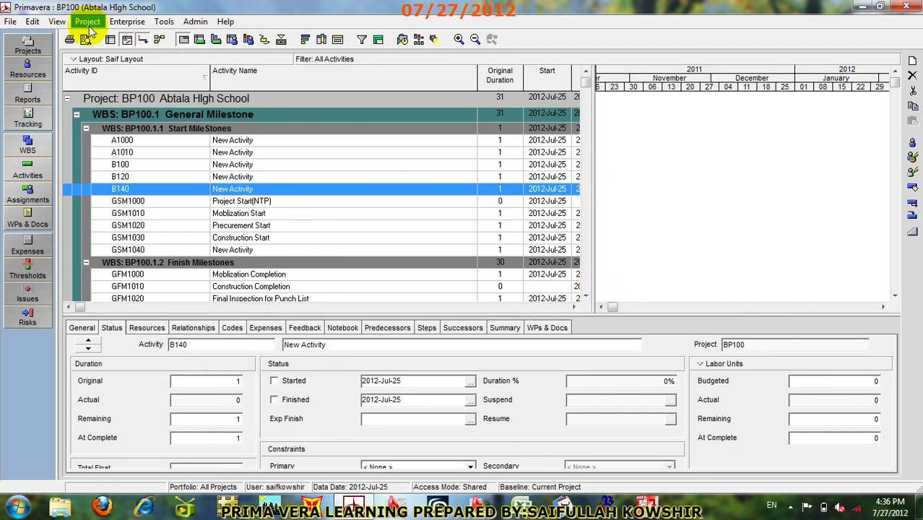
click(124, 23)
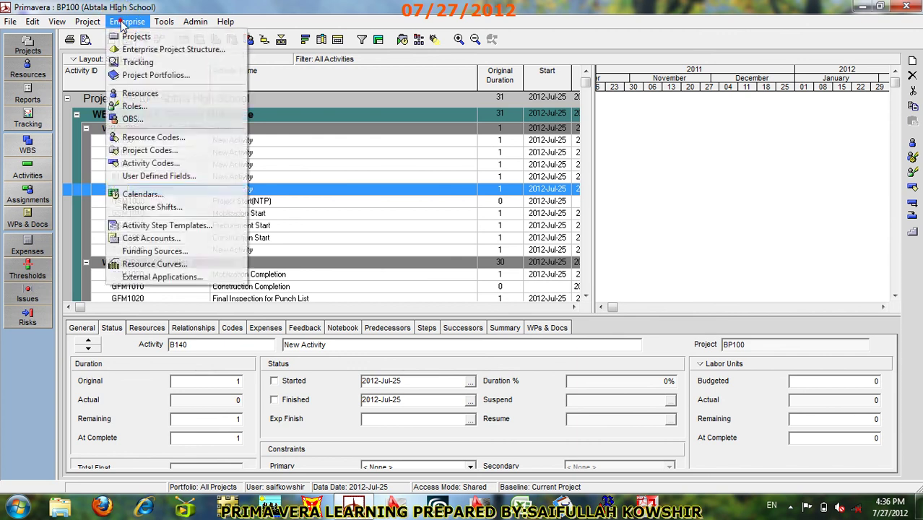
click(141, 194)
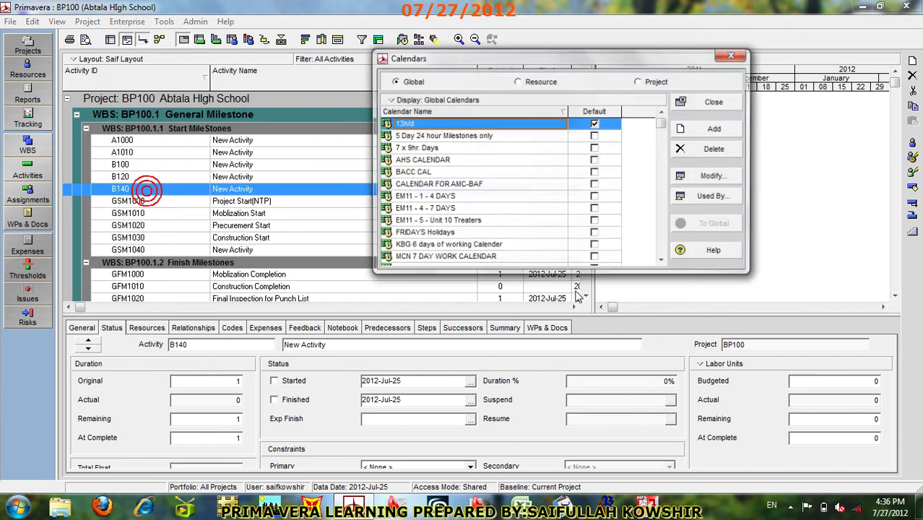
right_click(426, 111)
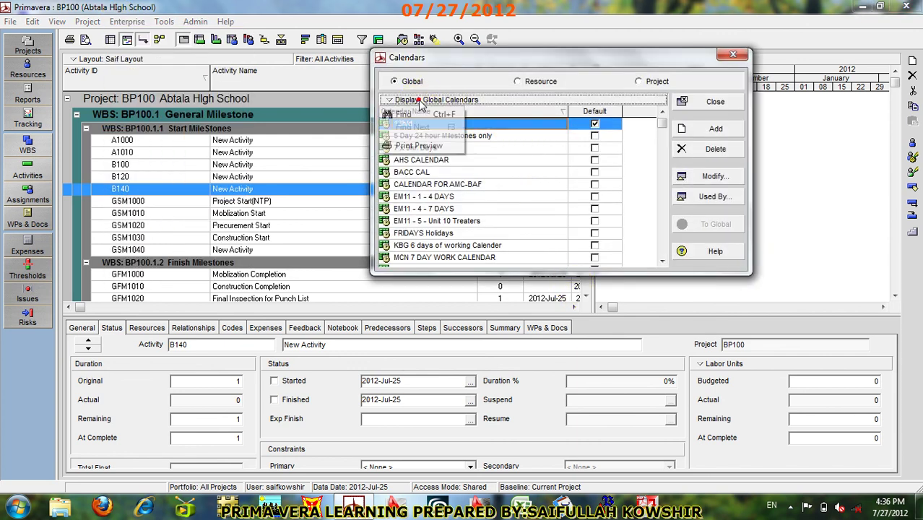
click(591, 132)
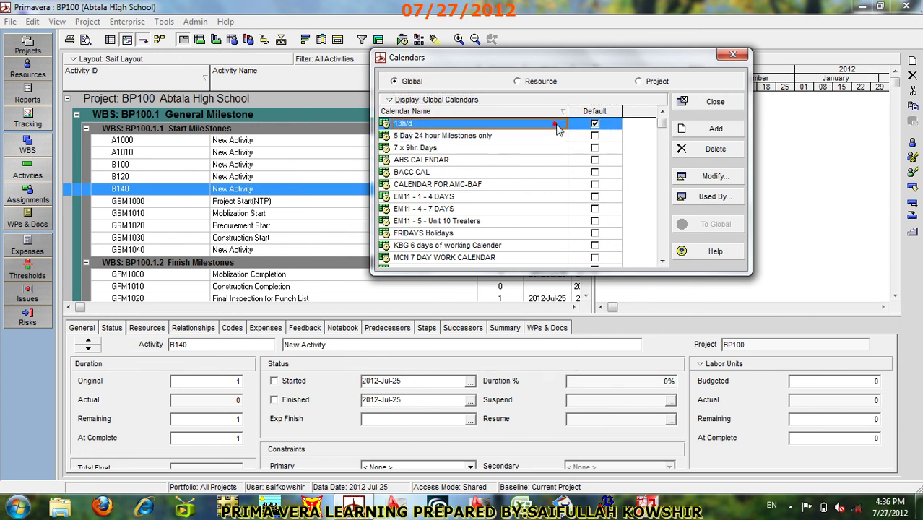
click(594, 124)
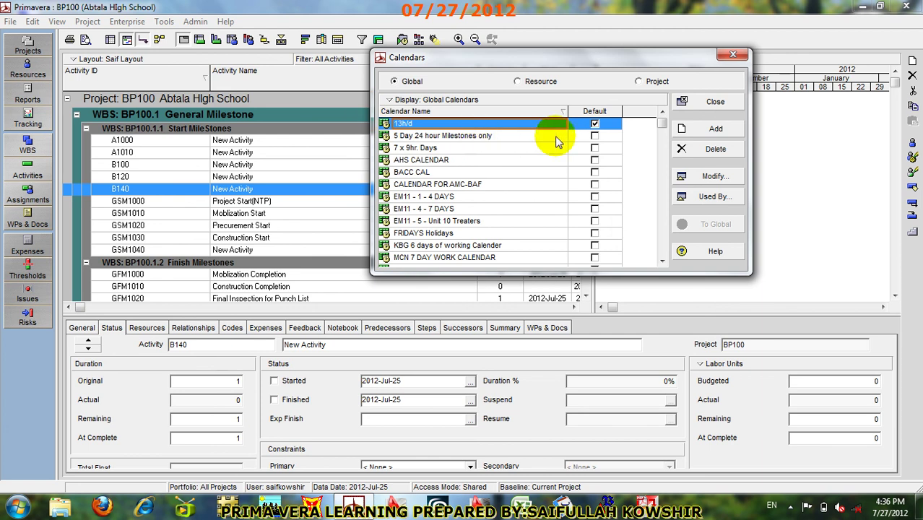
click(596, 149)
click(596, 149)
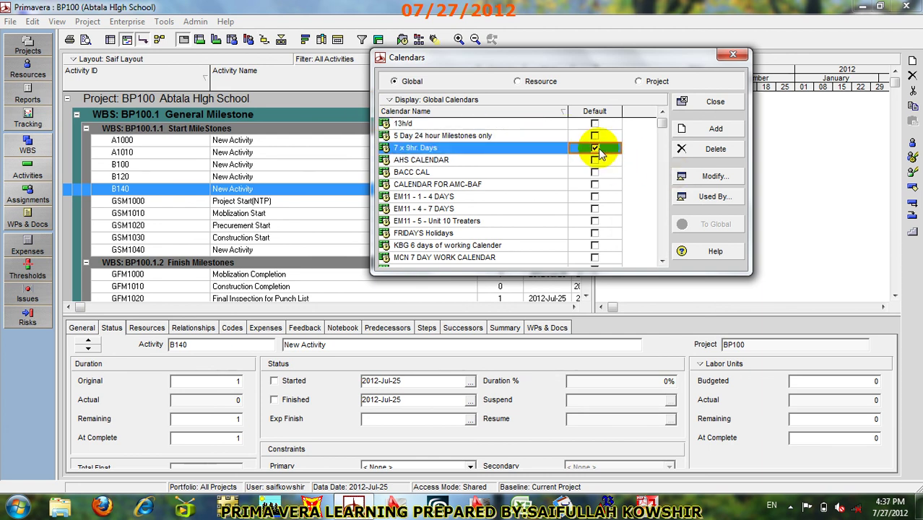
Step: Review the work hours of the 7 x 9hr. Days calendar and close the calendar list
click(722, 175)
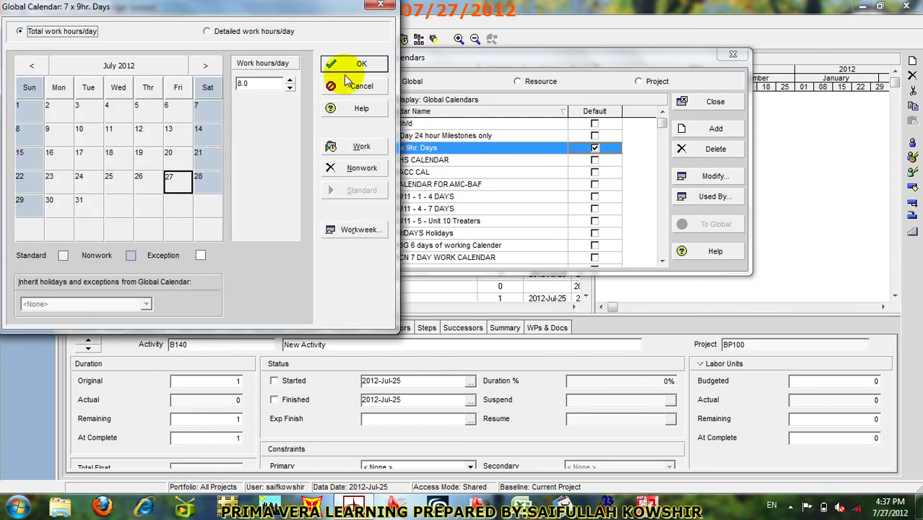
click(350, 64)
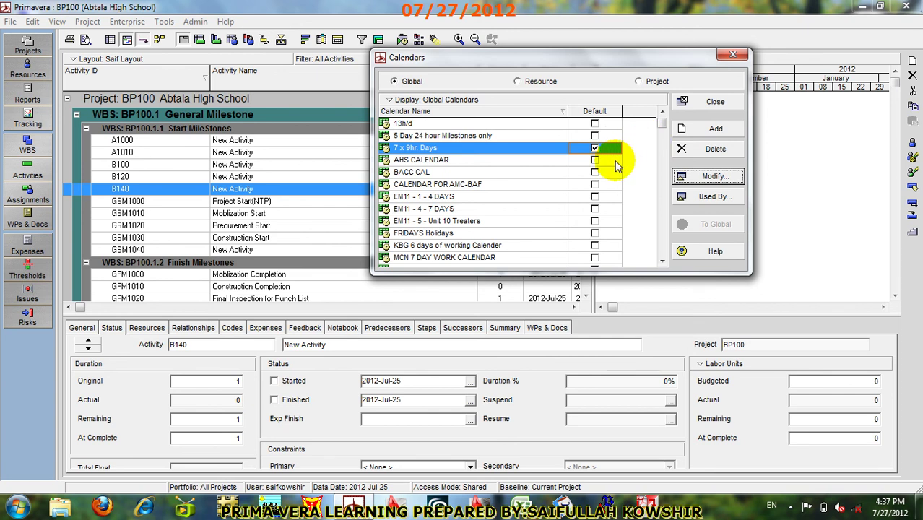
click(698, 105)
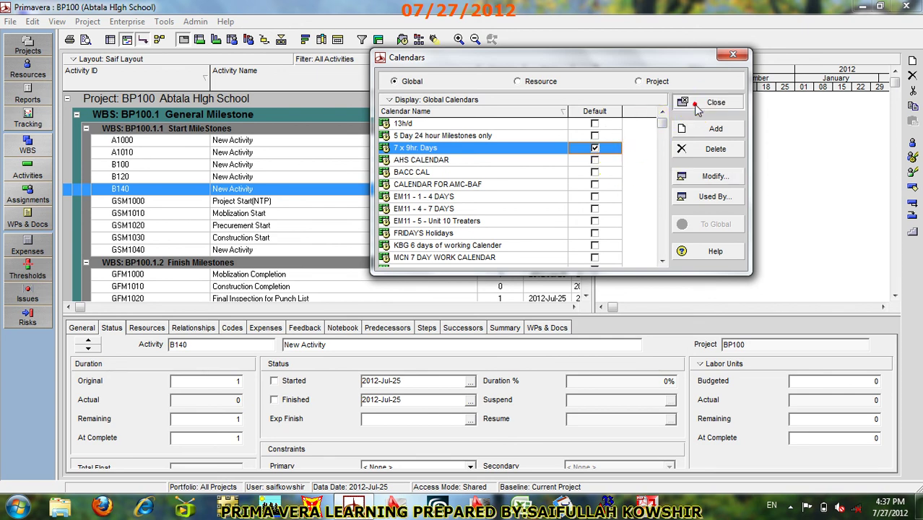
Step: Widen the activity table to show the calendar column and make Standard the default global calendar
drag(589, 173, 651, 176)
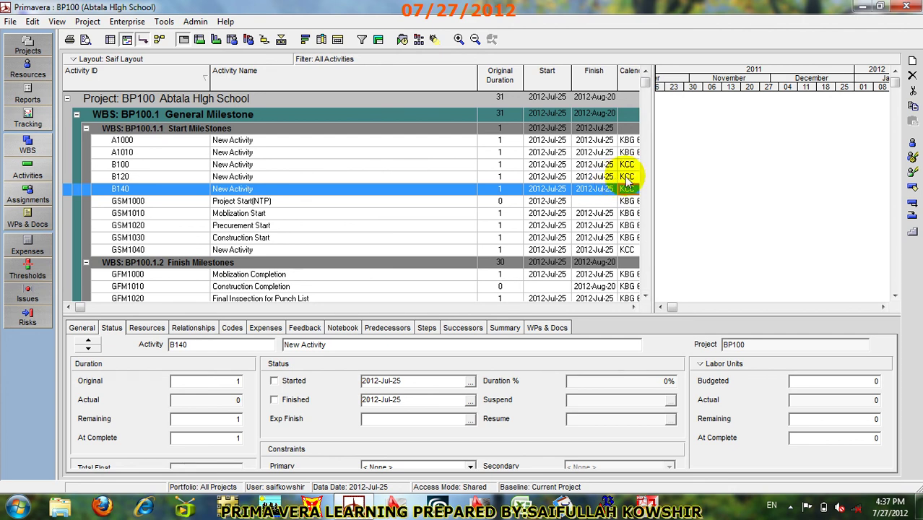
click(141, 23)
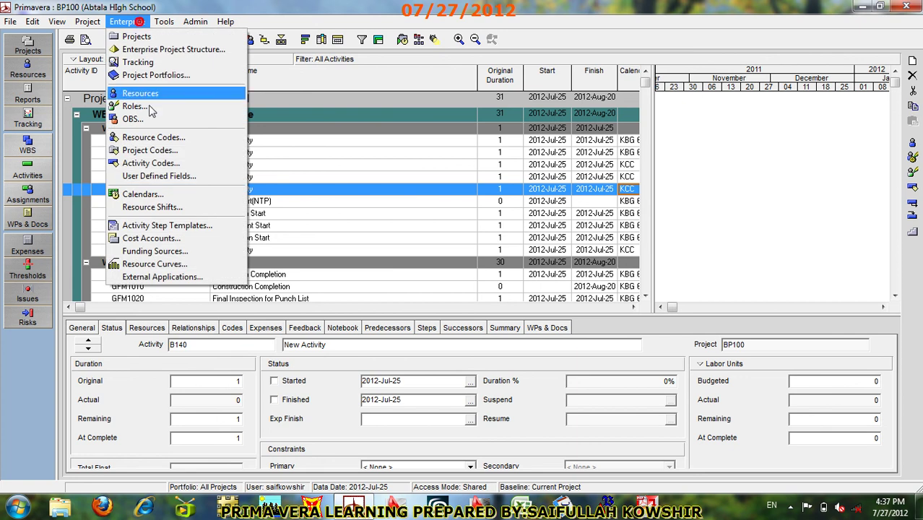
click(173, 194)
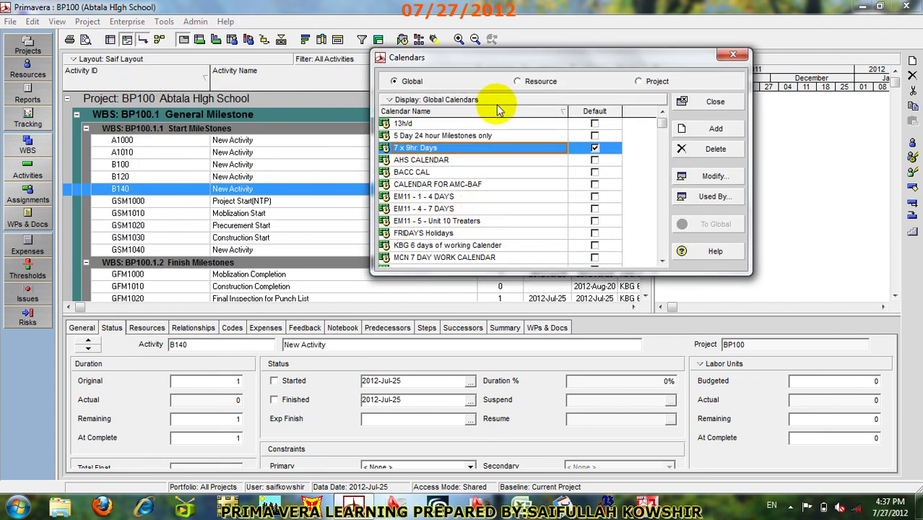
scroll(594, 246, down, 1)
scroll(593, 247, up, 1)
scroll(595, 247, down, 1)
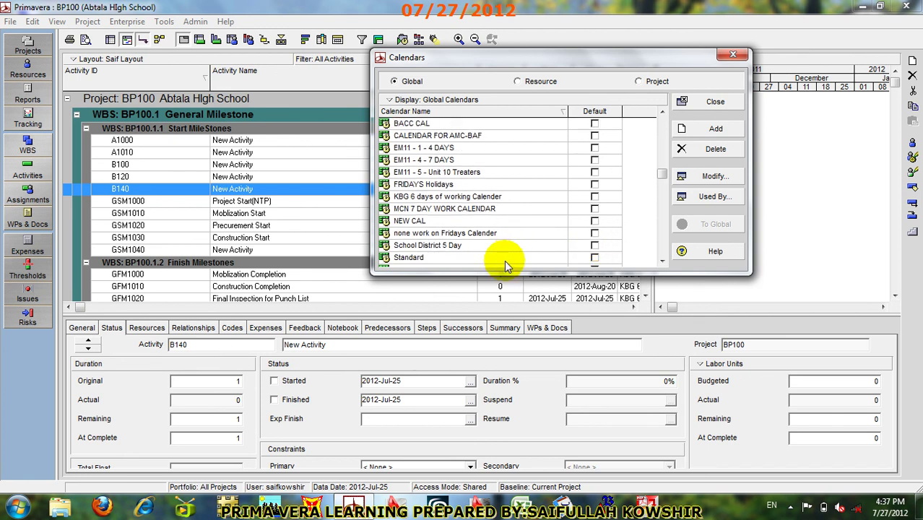
click(505, 257)
click(594, 257)
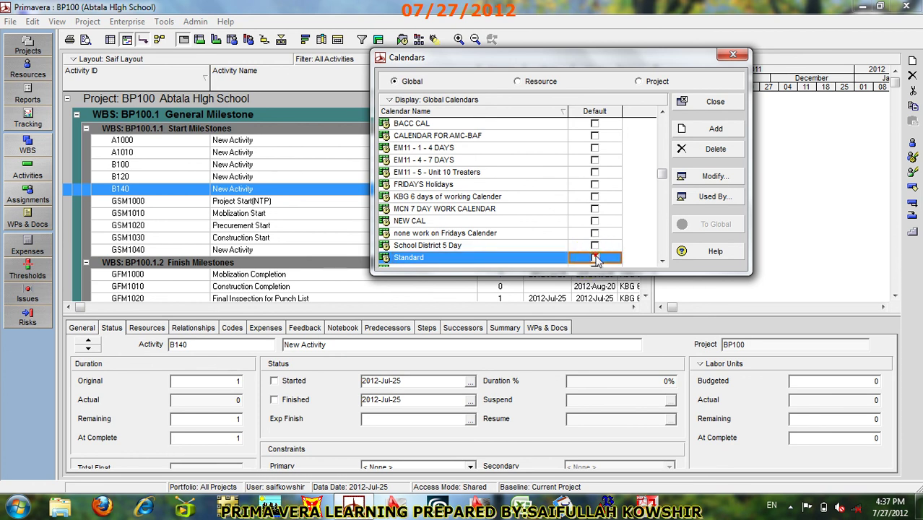
Step: Review the work hours and nonwork days of the Standard global calendar and close the calendar list
click(715, 176)
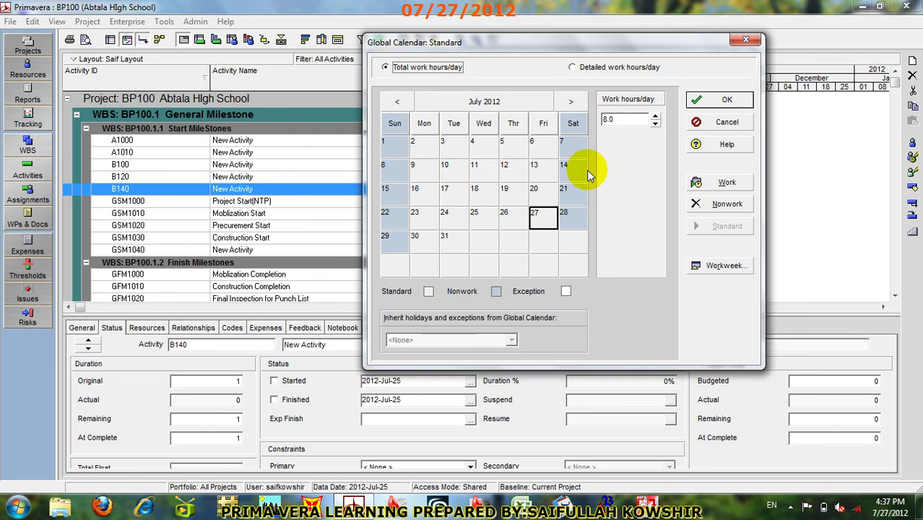
click(748, 125)
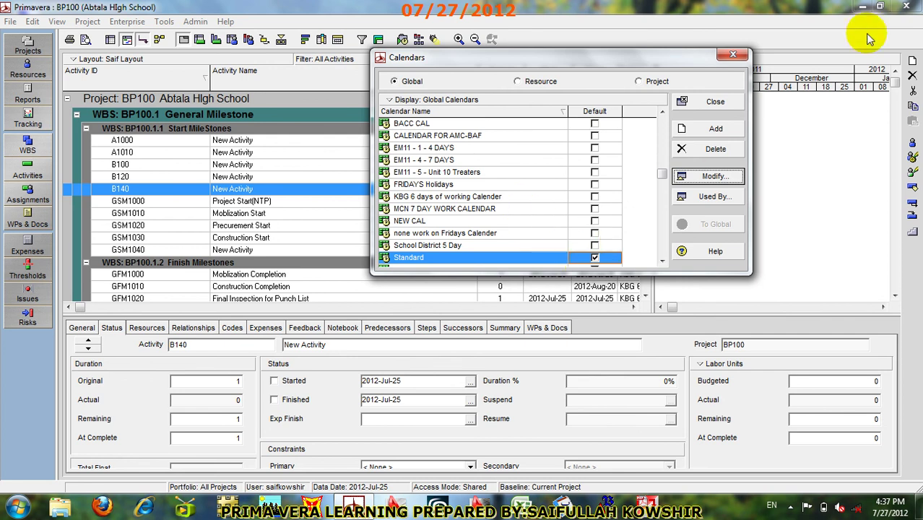
click(730, 104)
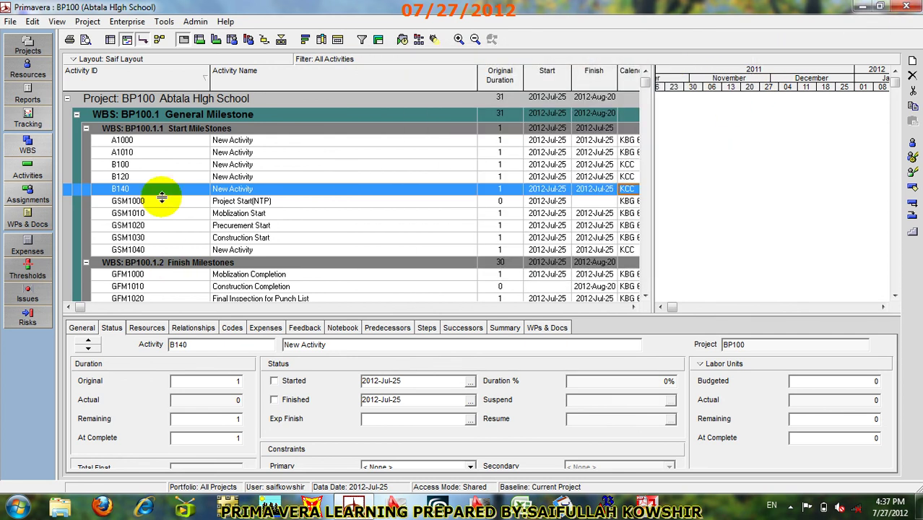
Step: Add a new activity with activity A1000 selected, keeping the default activity name, and check its calendar
click(213, 140)
right_click(215, 141)
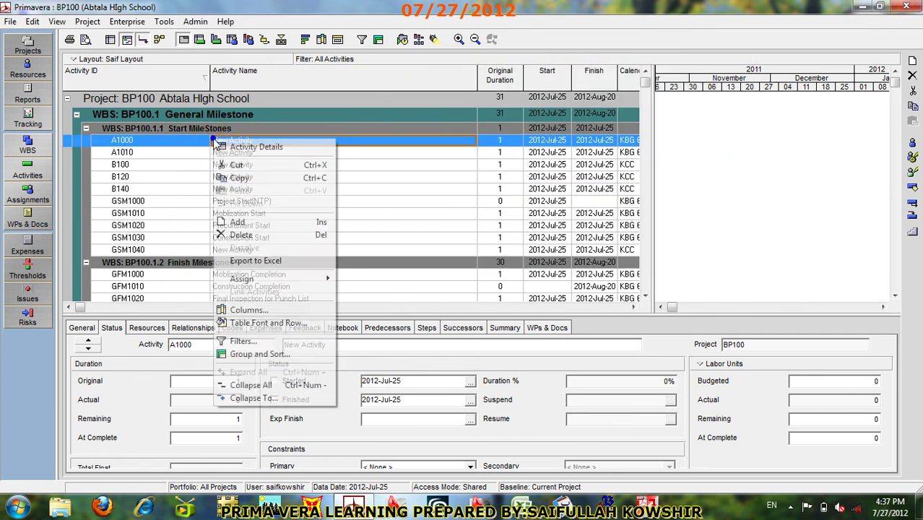
click(237, 222)
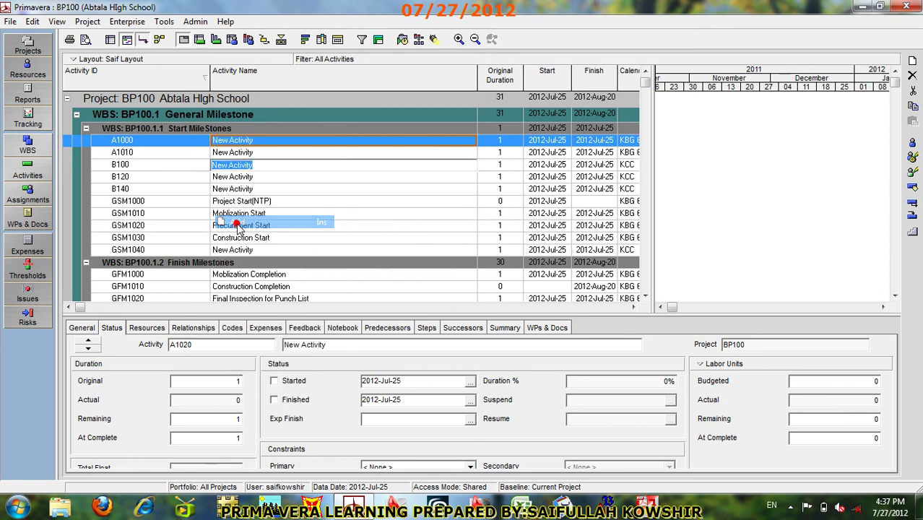
click(502, 165)
right_click(283, 153)
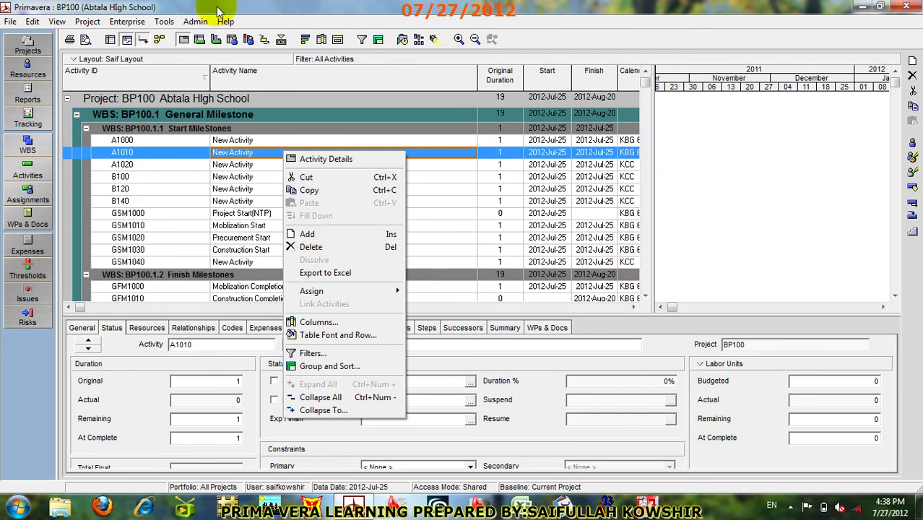
Step: Compare the workdays of the Standard and none work on Fridays Calender global calendars without changing them, and close the calendar list
click(127, 21)
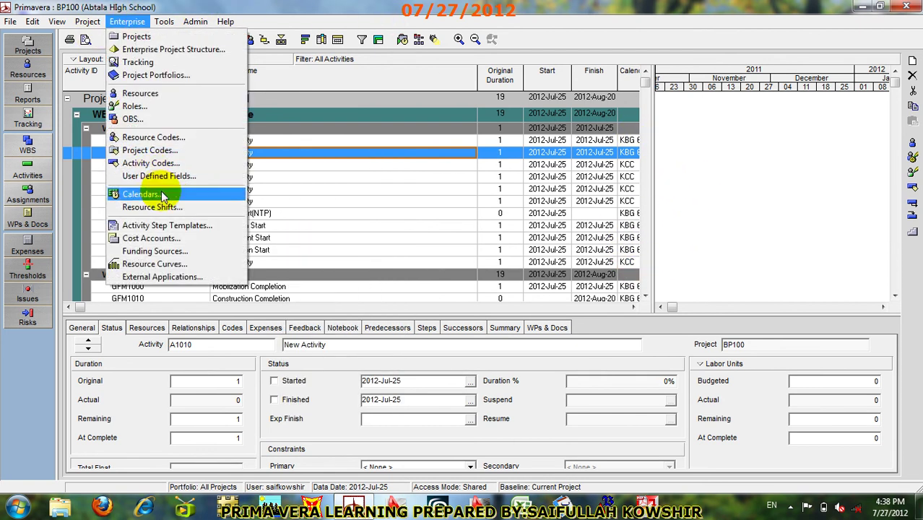
click(145, 193)
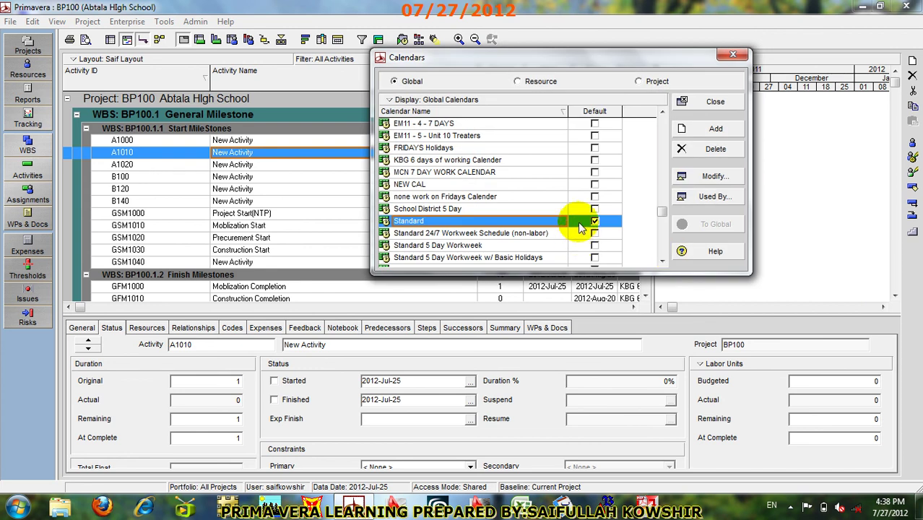
click(712, 177)
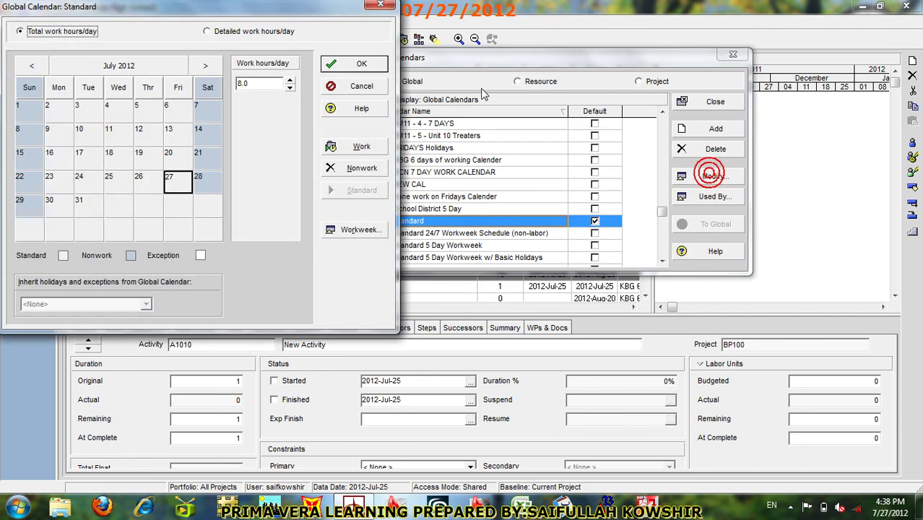
click(361, 81)
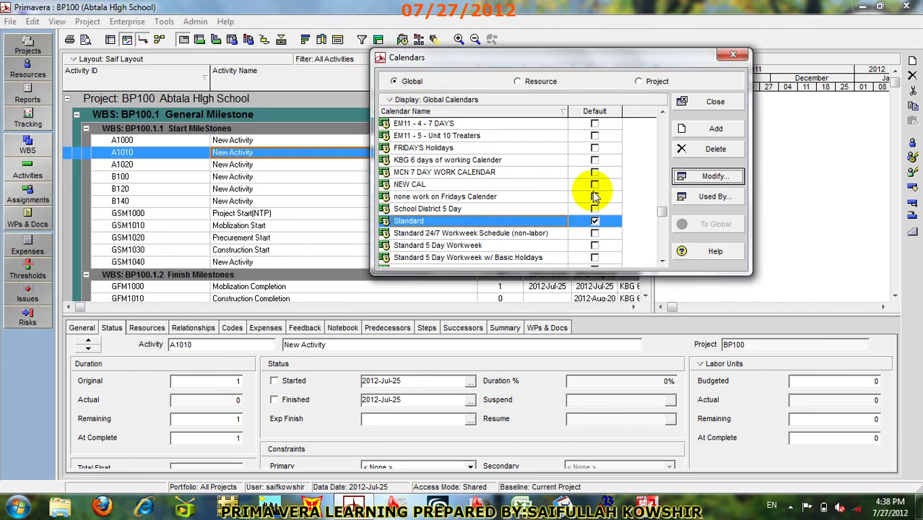
click(594, 197)
click(716, 178)
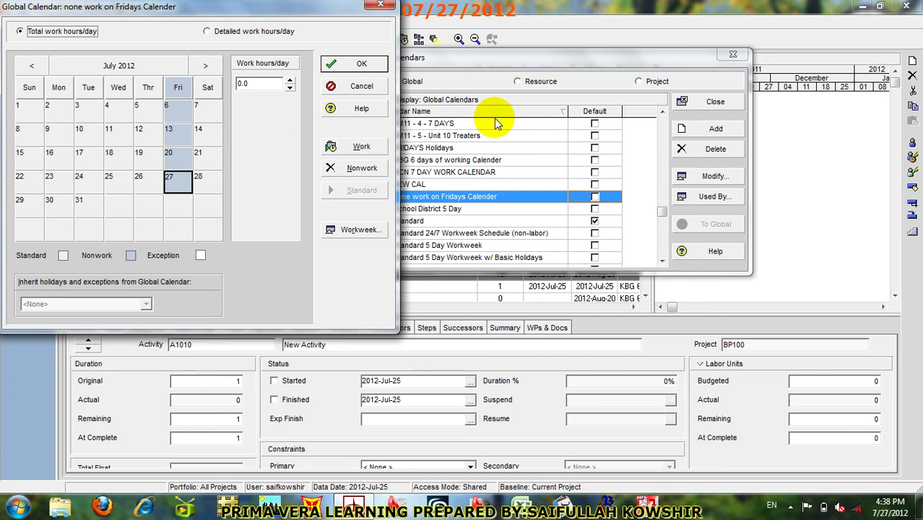
click(363, 86)
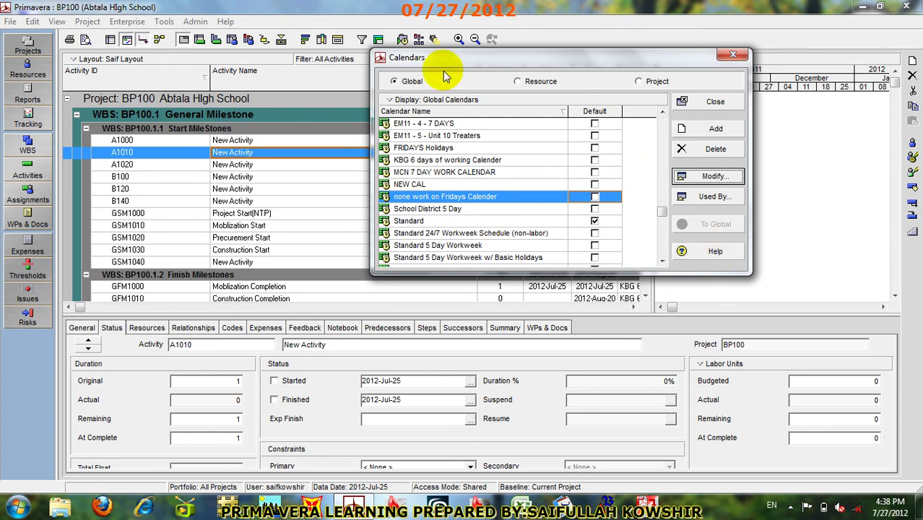
click(426, 99)
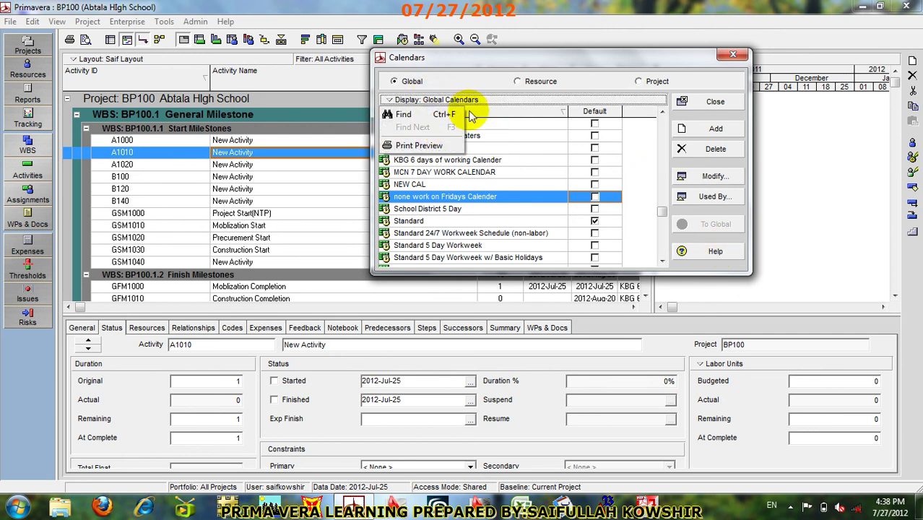
click(698, 107)
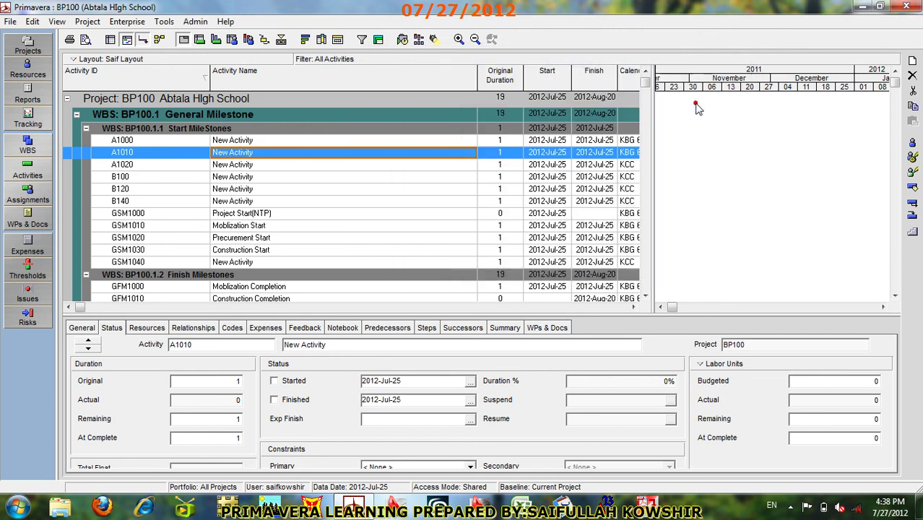
click(259, 140)
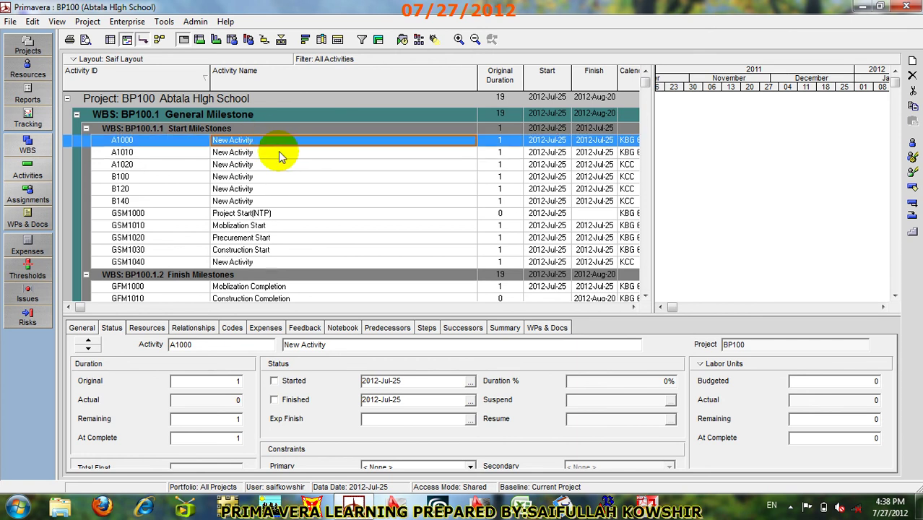
scroll(278, 148, down, 6)
scroll(281, 152, down, 1)
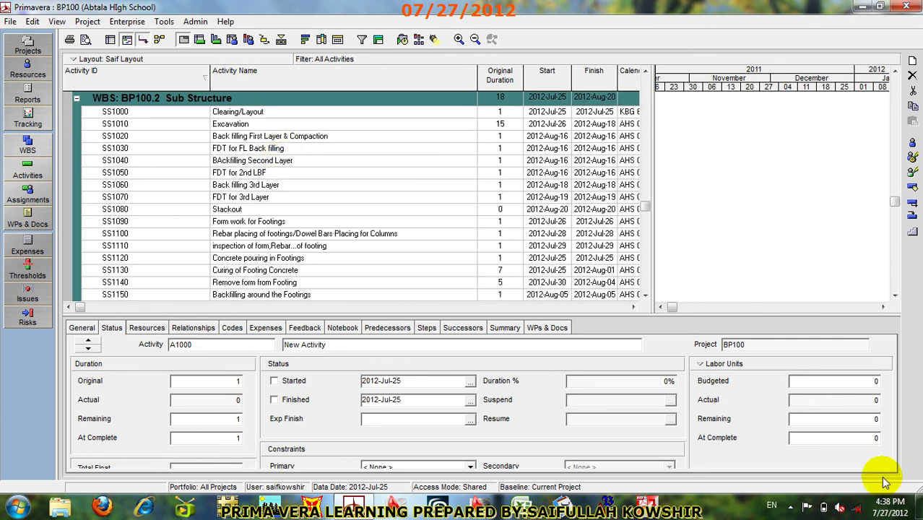
click(792, 507)
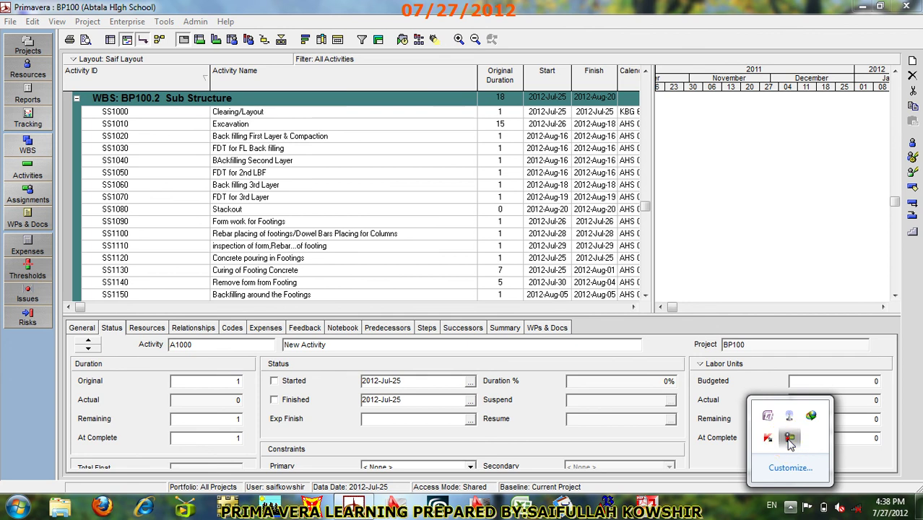